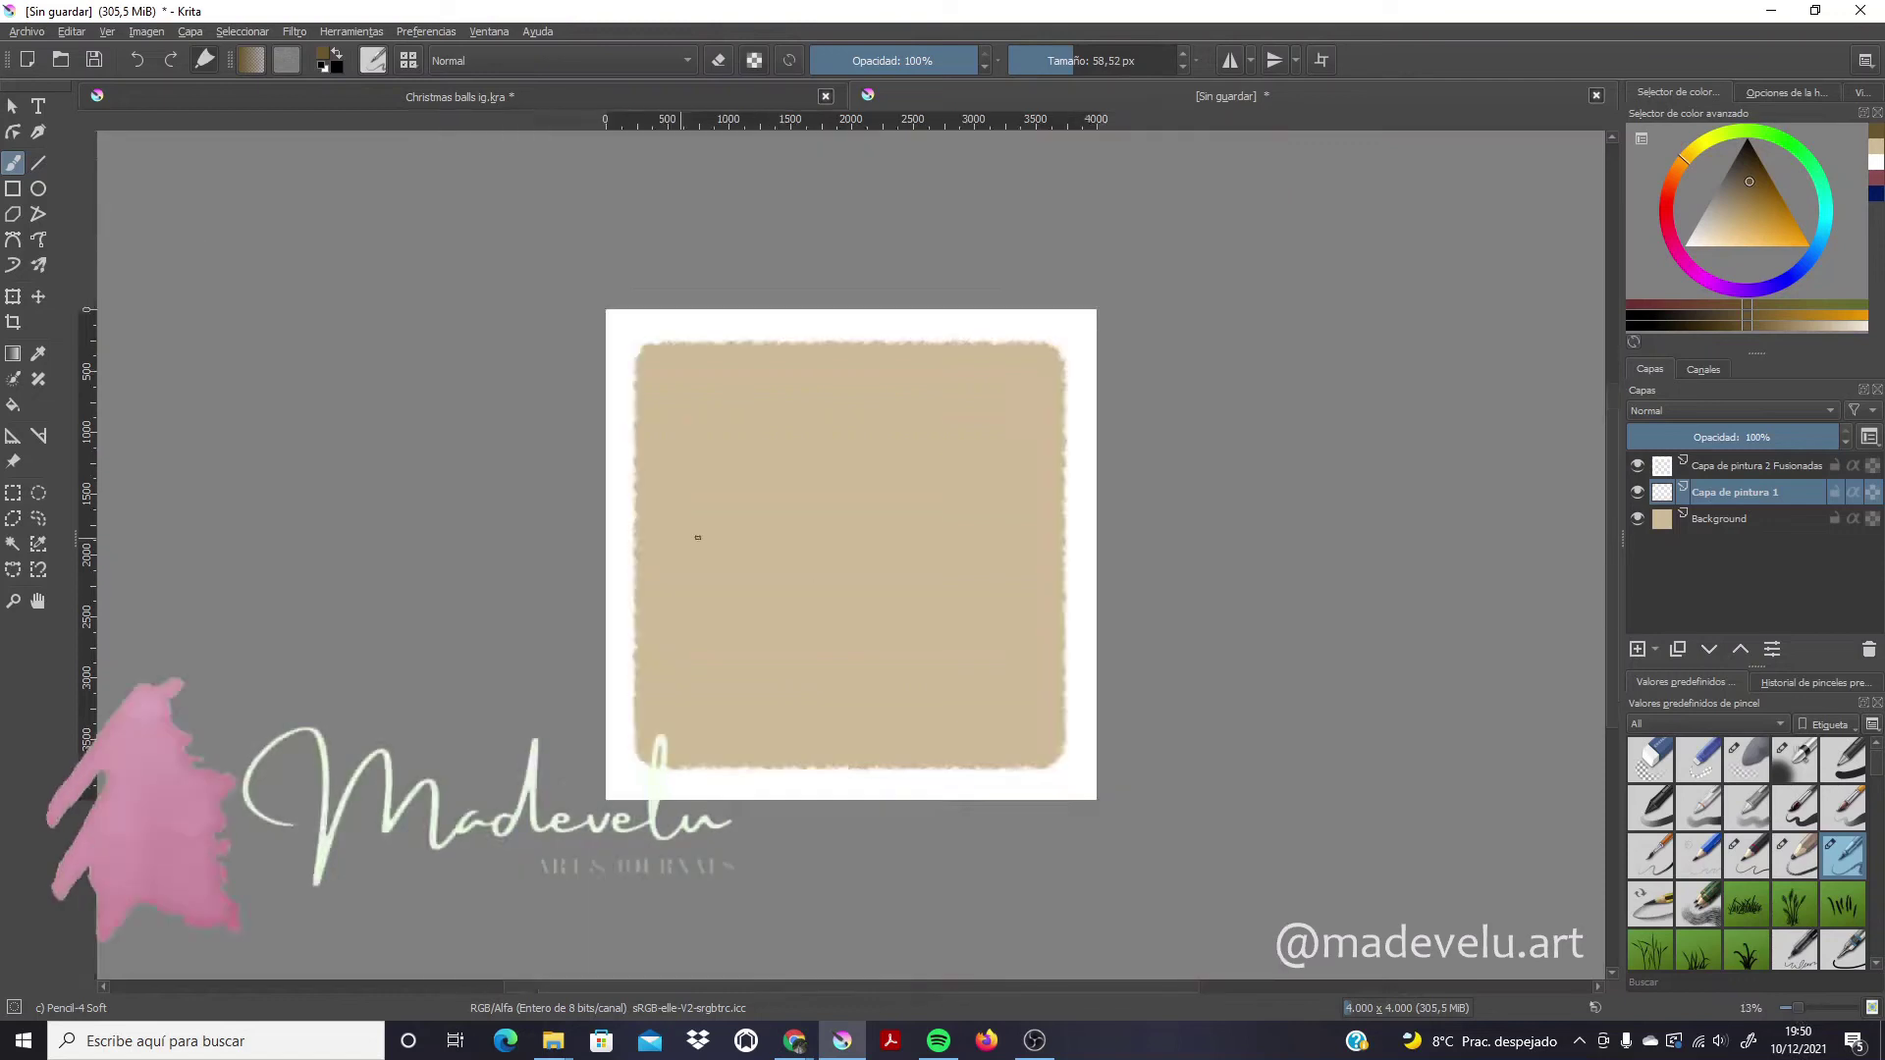
# Pencil-sketch the cabin's roof, walls and base, plus a horizon line to its left
pyautogui.moveTo(840, 589)
pyautogui.mouseDown()
pyautogui.moveTo(1026, 581)
pyautogui.moveTo(957, 540)
pyautogui.moveTo(1031, 643)
pyautogui.mouseUp()
pyautogui.moveTo(869, 645); pyautogui.dragTo(1026, 648)
pyautogui.moveTo(636, 633); pyautogui.dragTo(870, 626)
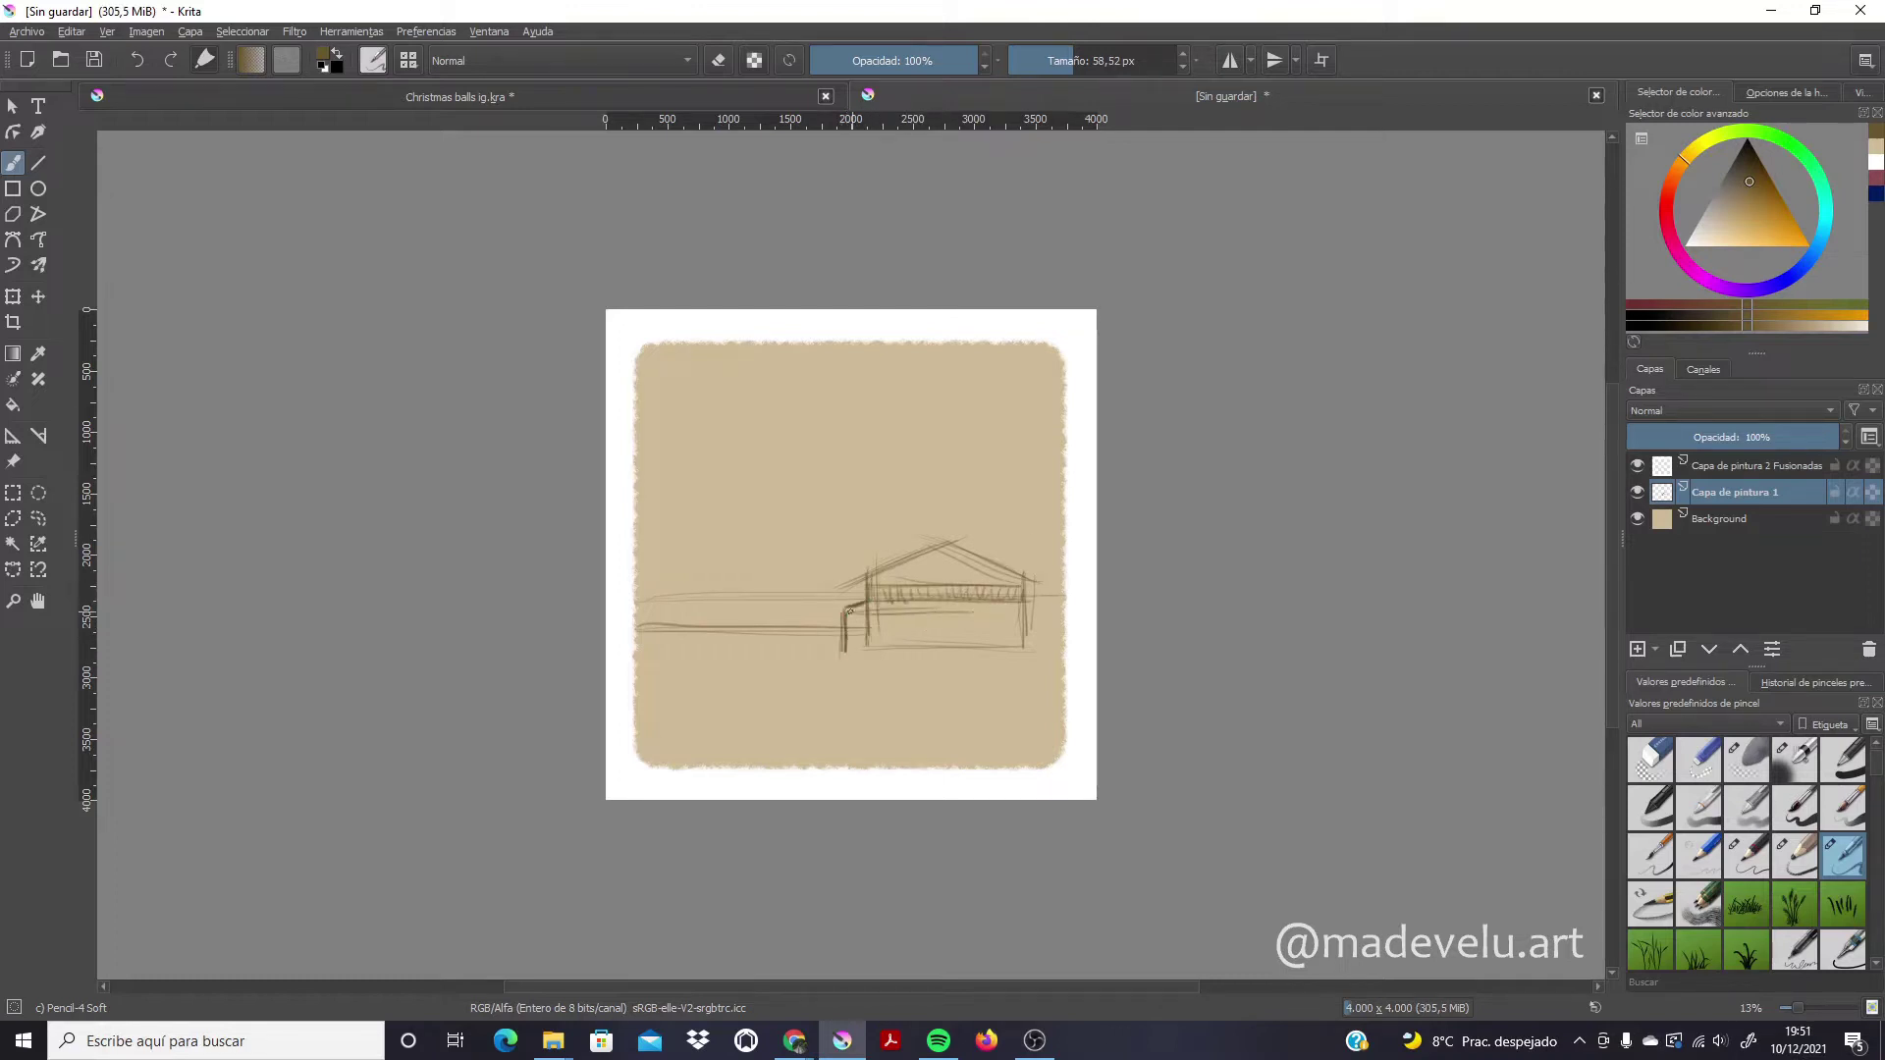
pyautogui.moveTo(841, 654); pyautogui.dragTo(1036, 658)
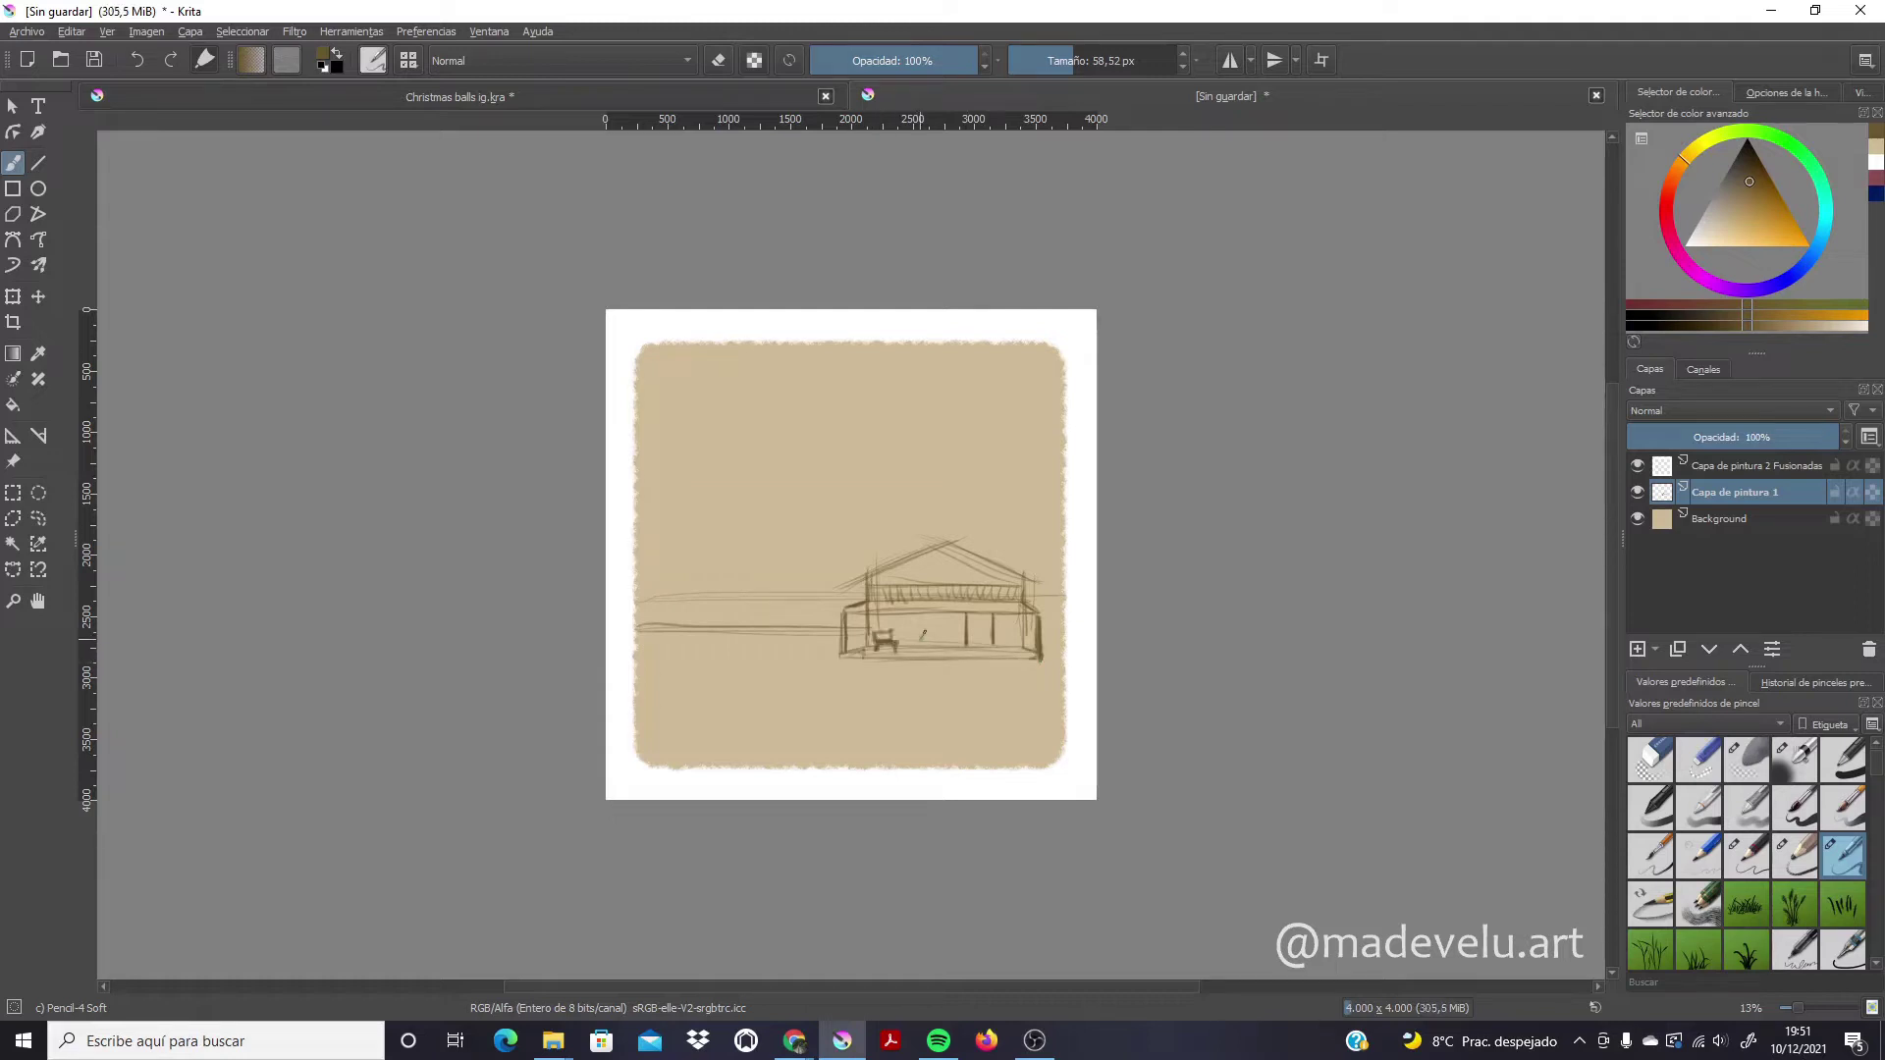
pyautogui.moveTo(938, 543); pyautogui.dragTo(1051, 577)
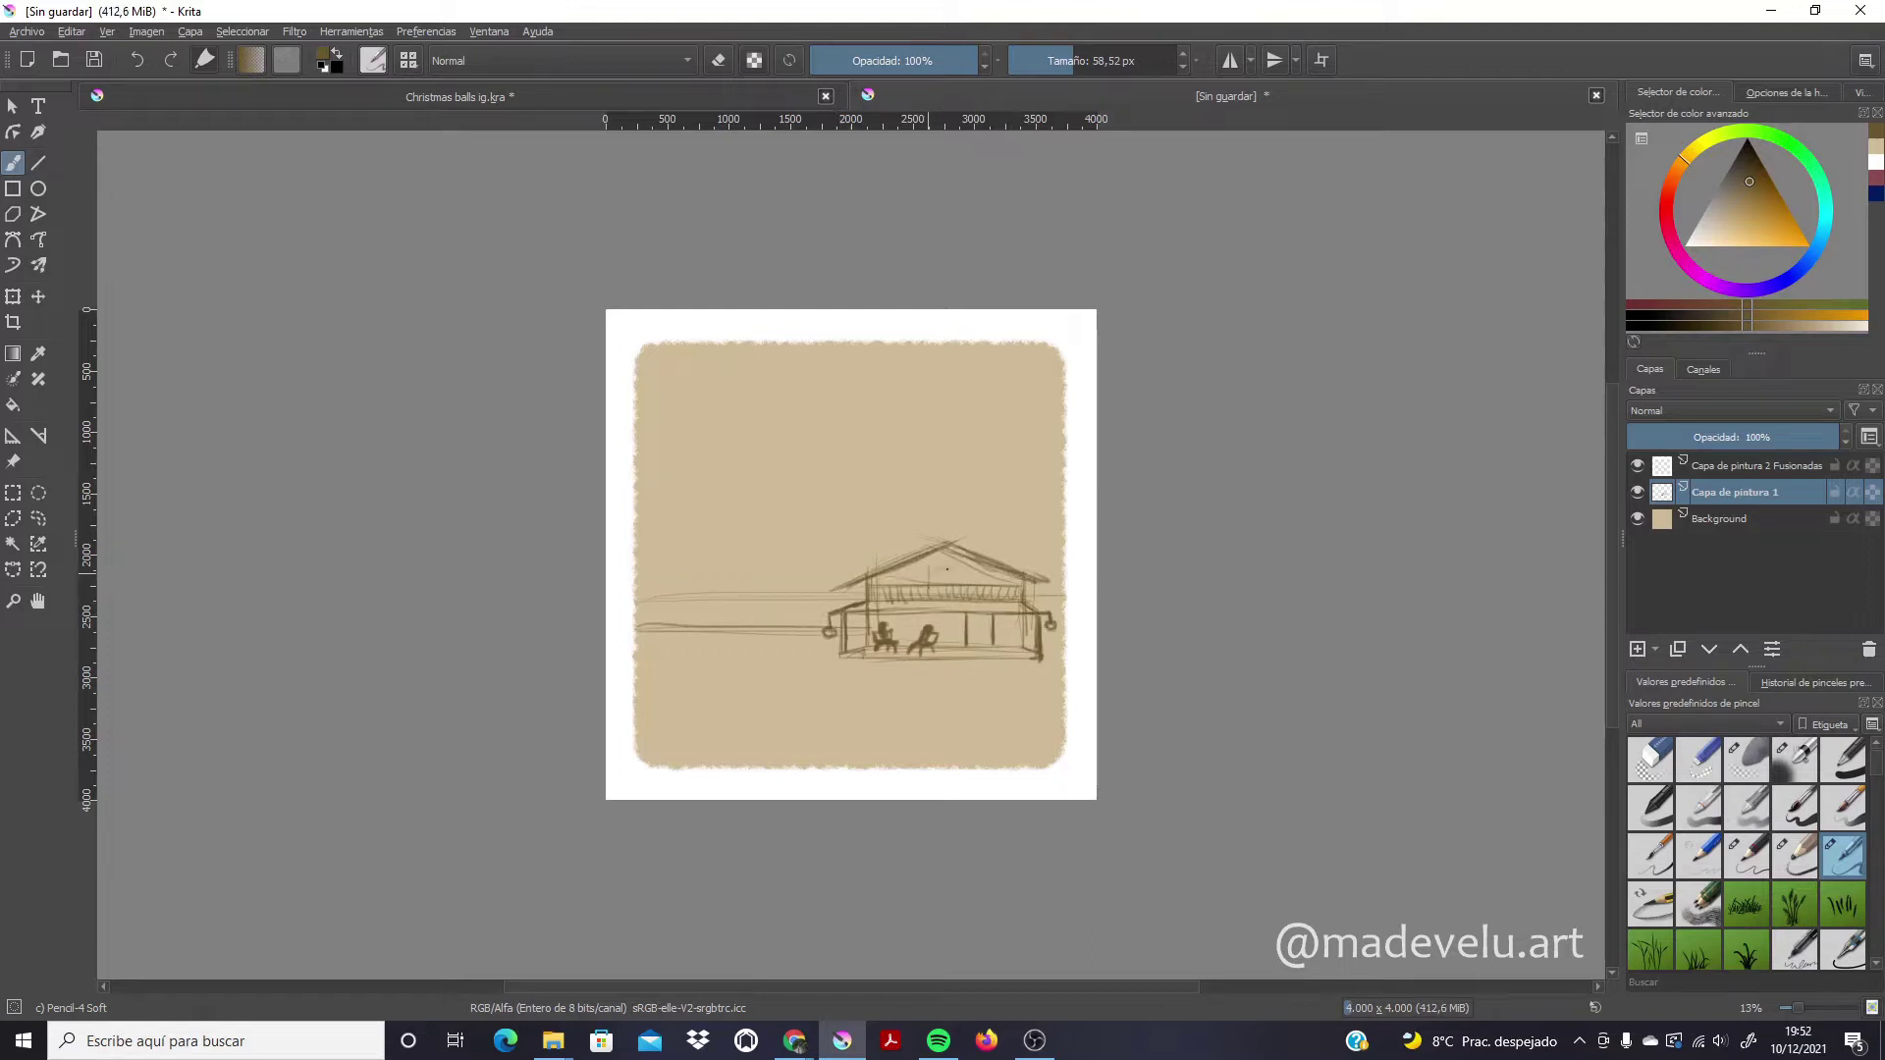
# Sketch three tall trees on the left and the mountain ridge behind them
pyautogui.moveTo(656, 628); pyautogui.dragTo(666, 497)
pyautogui.moveTo(692, 628); pyautogui.dragTo(761, 629)
pyautogui.moveTo(758, 506); pyautogui.dragTo(807, 633)
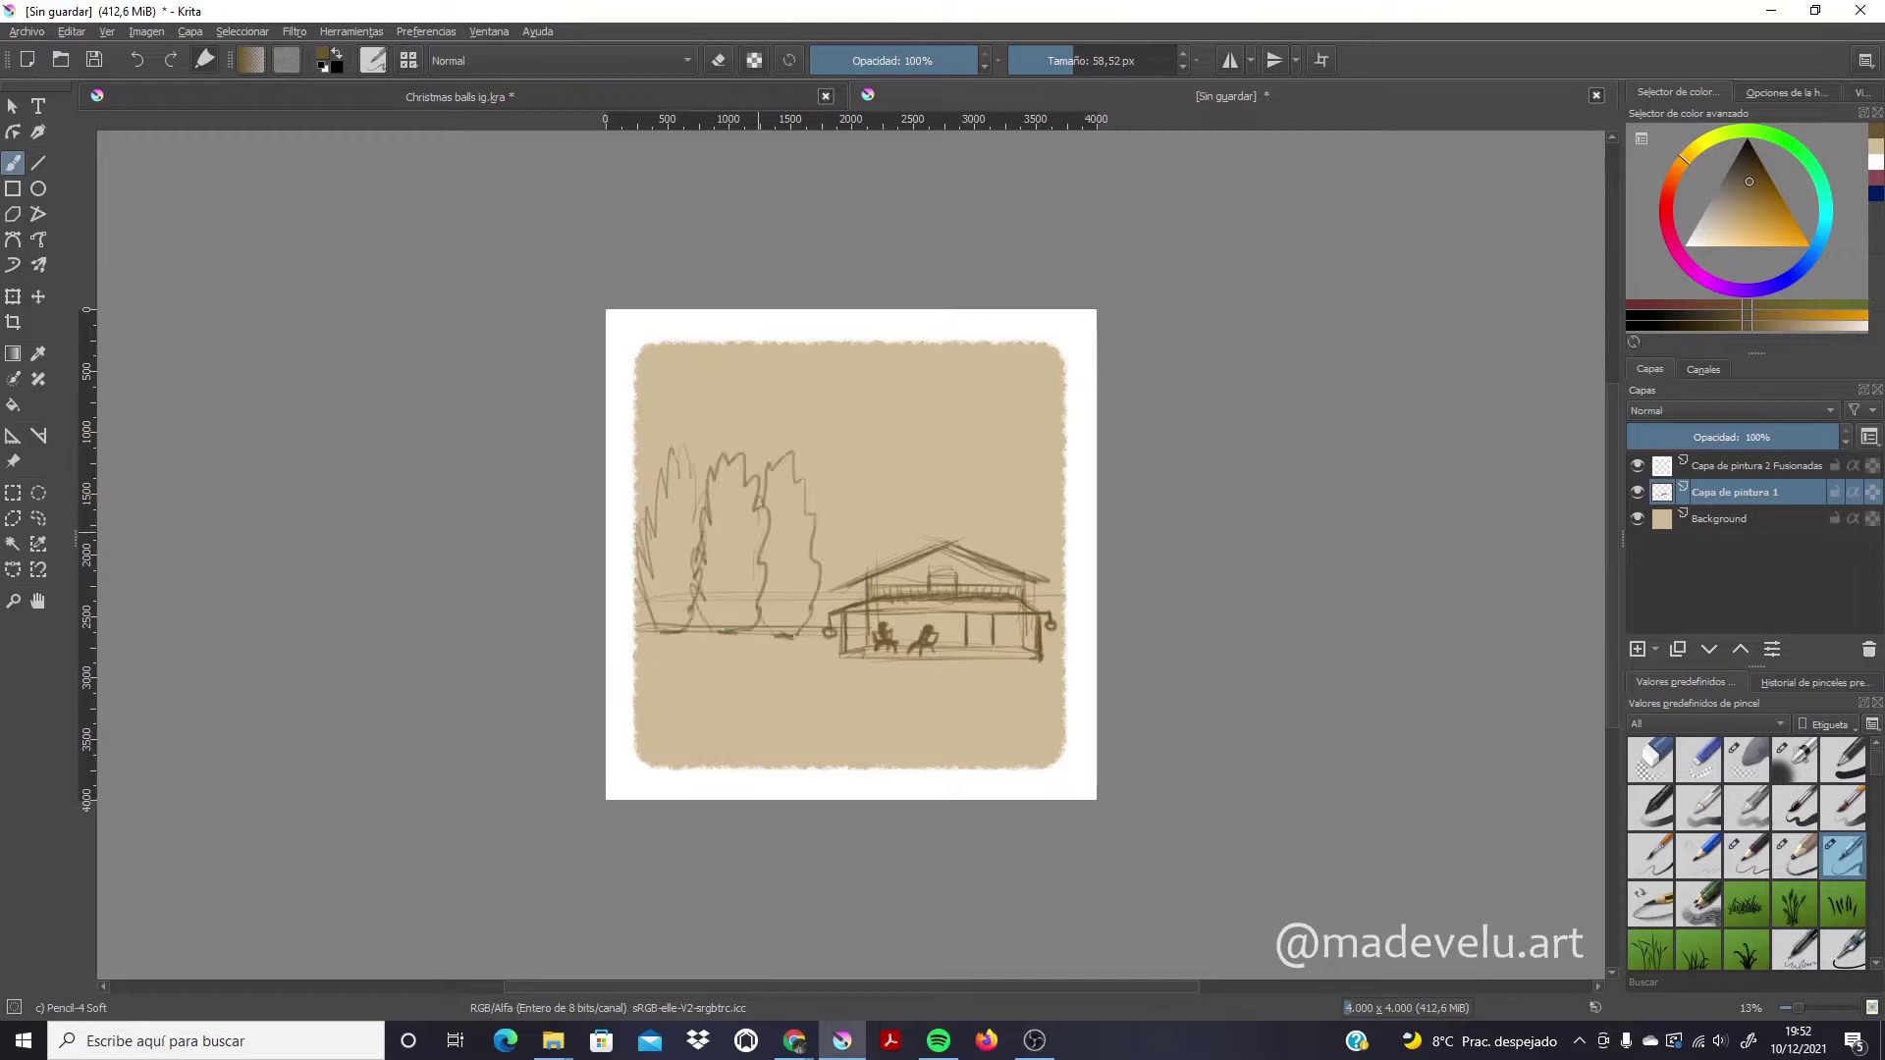
pyautogui.moveTo(661, 403); pyautogui.dragTo(847, 461)
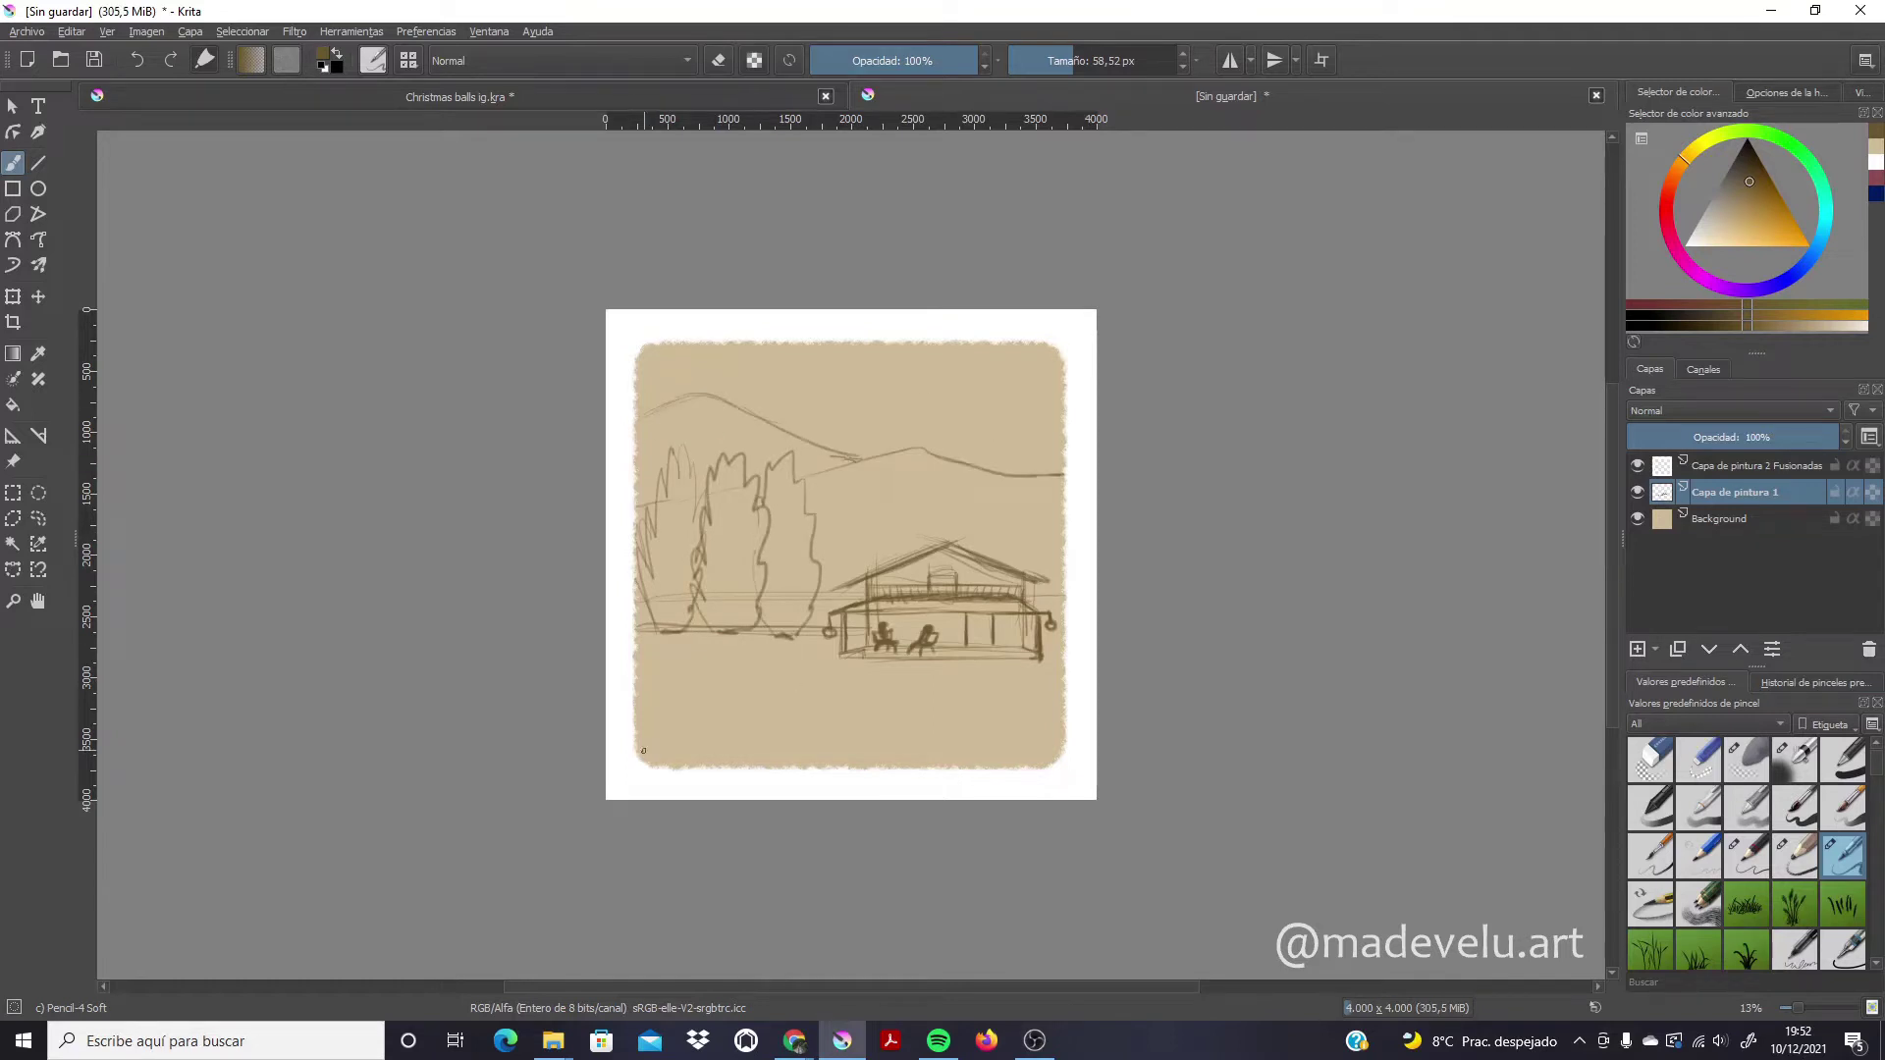
# Add new paint layers for line art and lower the sketch layer's opacity
pyautogui.click(1637, 649)
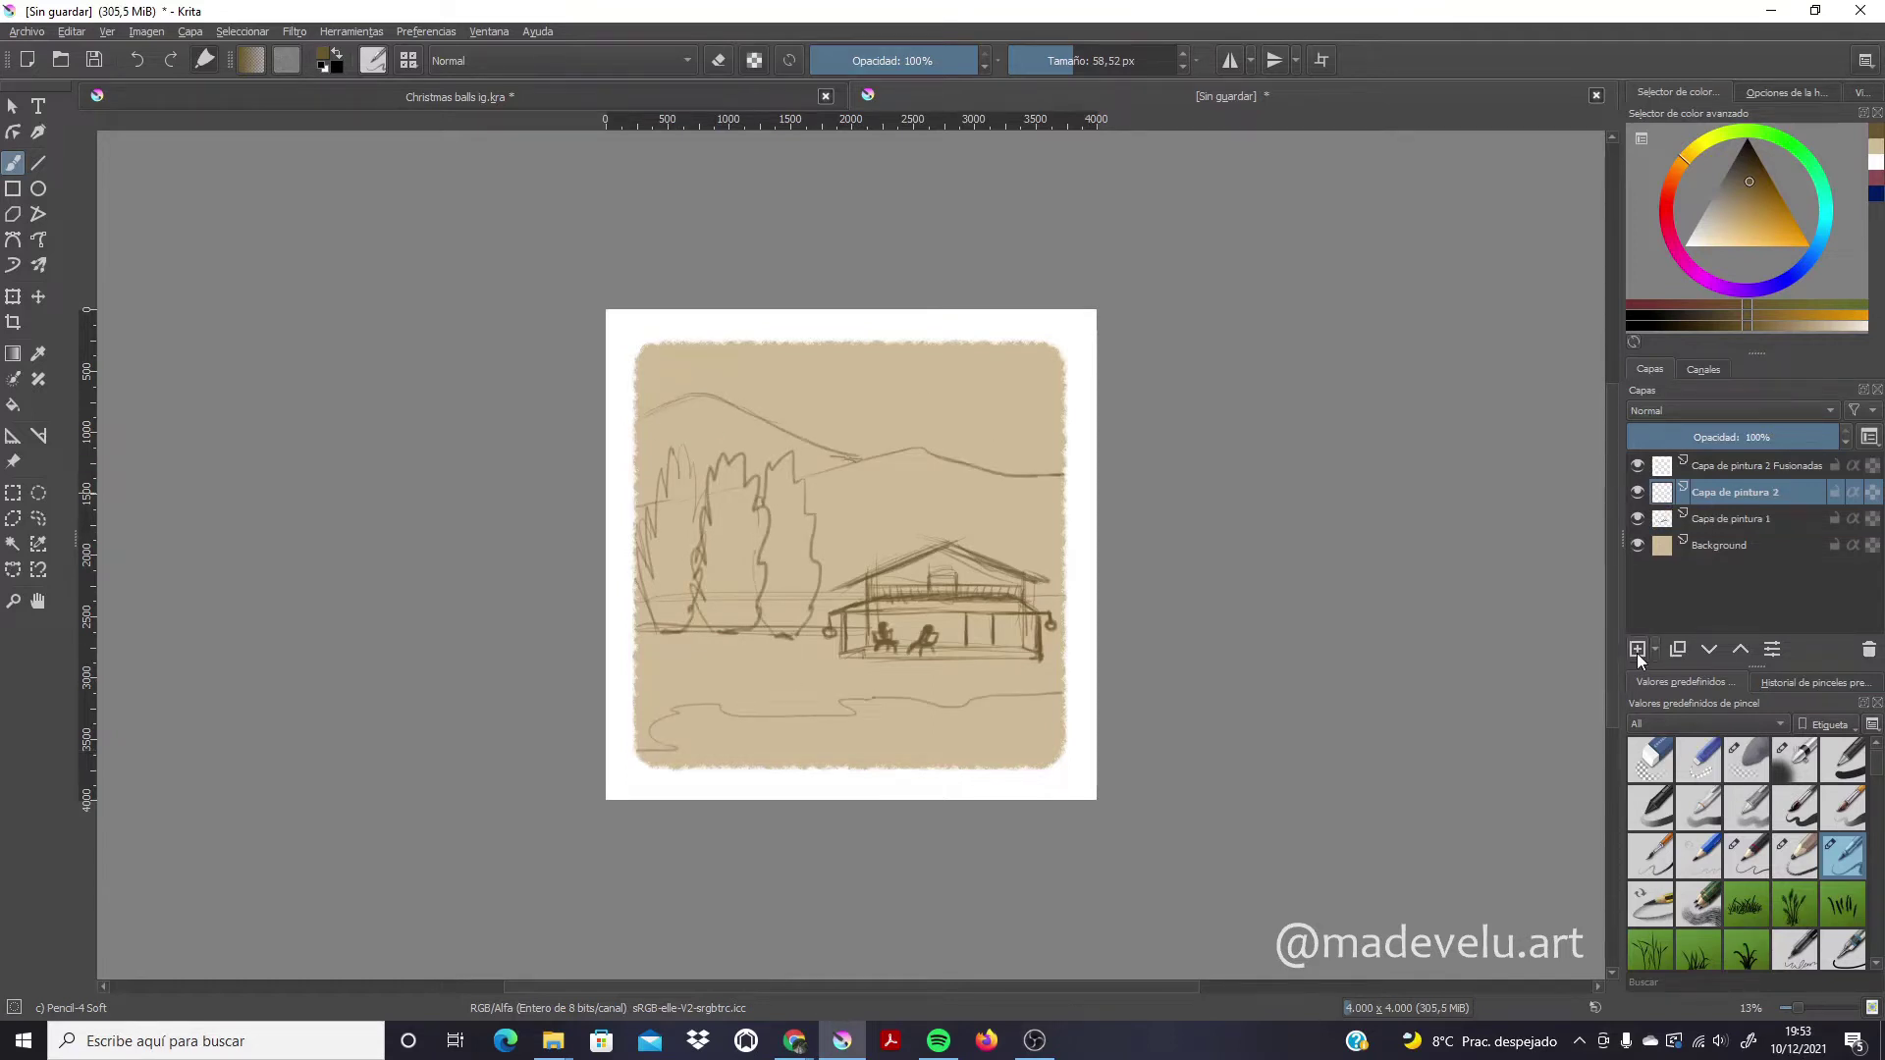
pyautogui.click(1735, 518)
pyautogui.moveTo(1826, 437); pyautogui.dragTo(1697, 437)
pyautogui.hotkey('ctrl', '+')
pyautogui.hotkey('ctrl', '+')
pyautogui.press('Insert')
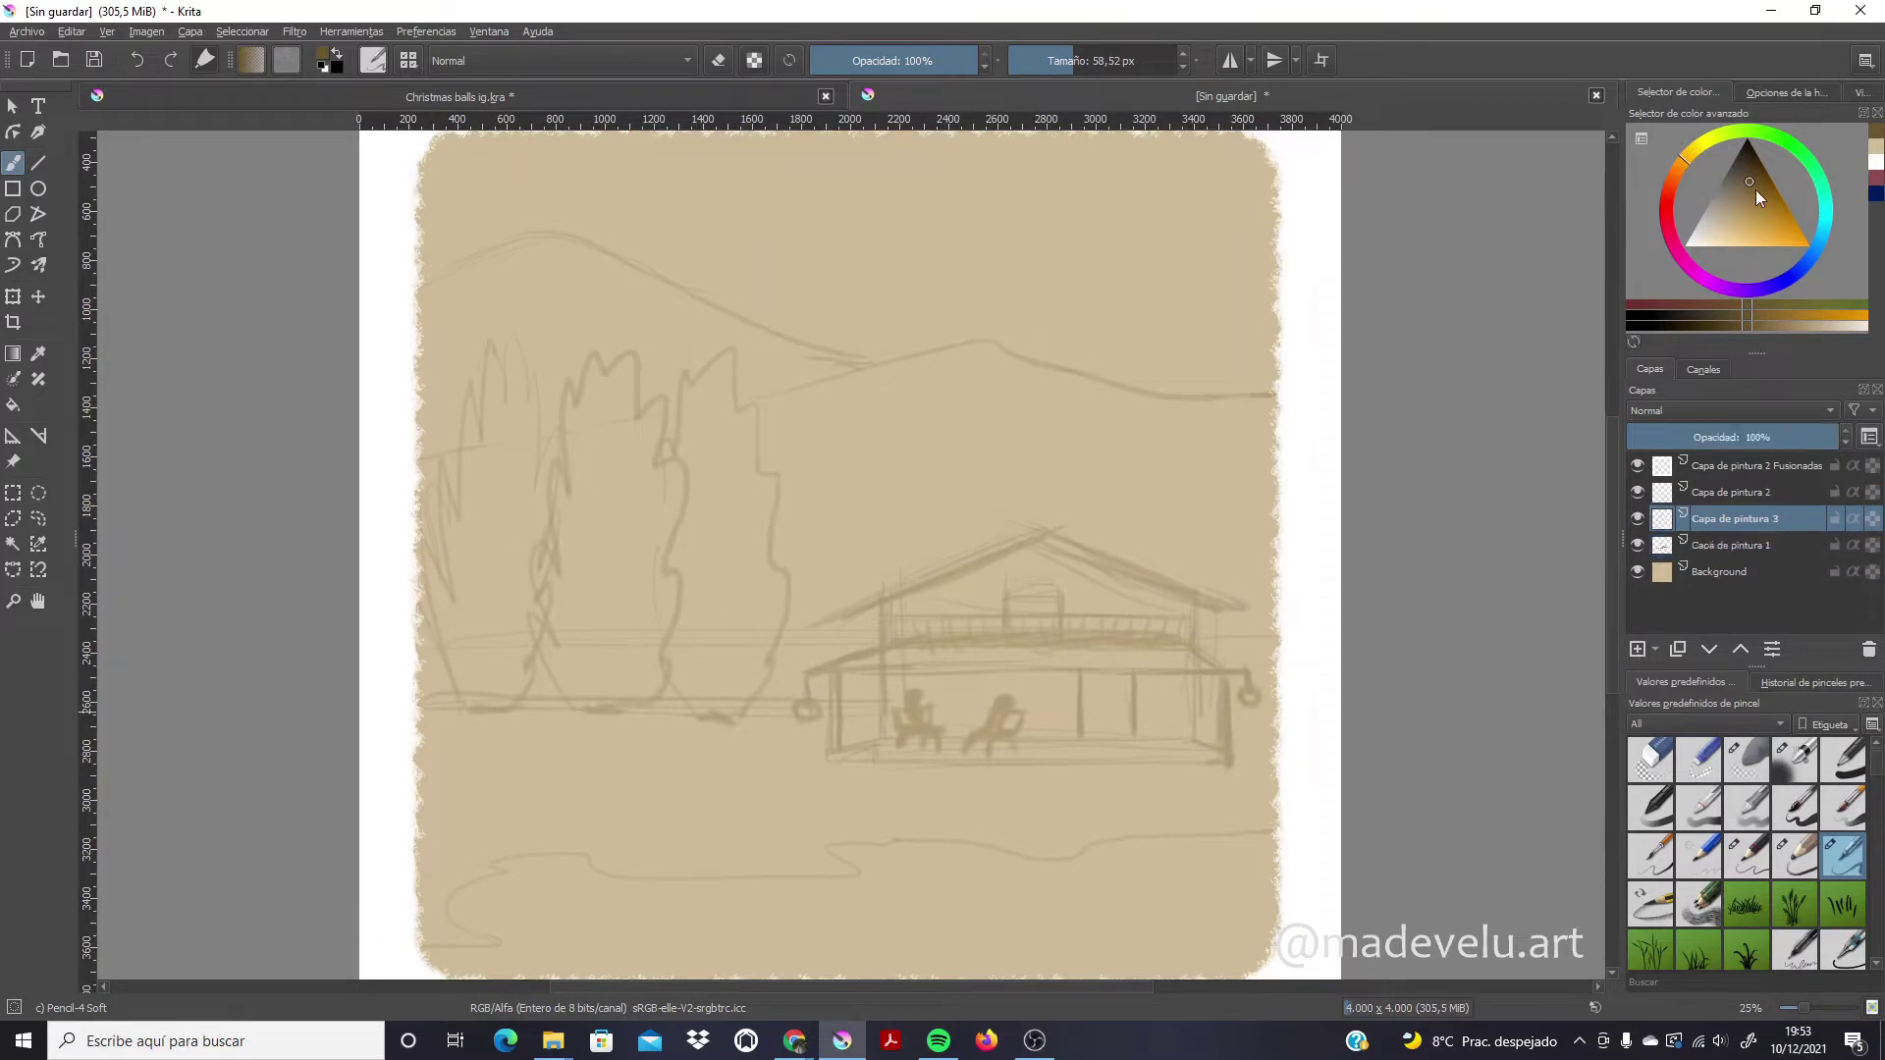
# Ink dark outlines of the three trees and both mountain ridges
pyautogui.moveTo(423, 560); pyautogui.dragTo(465, 705)
pyautogui.moveTo(450, 589); pyautogui.dragTo(526, 702)
pyautogui.moveTo(559, 465)
pyautogui.mouseDown()
pyautogui.moveTo(675, 461)
pyautogui.moveTo(648, 707)
pyautogui.mouseUp()
pyautogui.moveTo(690, 437)
pyautogui.mouseDown()
pyautogui.moveTo(770, 569)
pyautogui.moveTo(668, 688)
pyautogui.mouseUp()
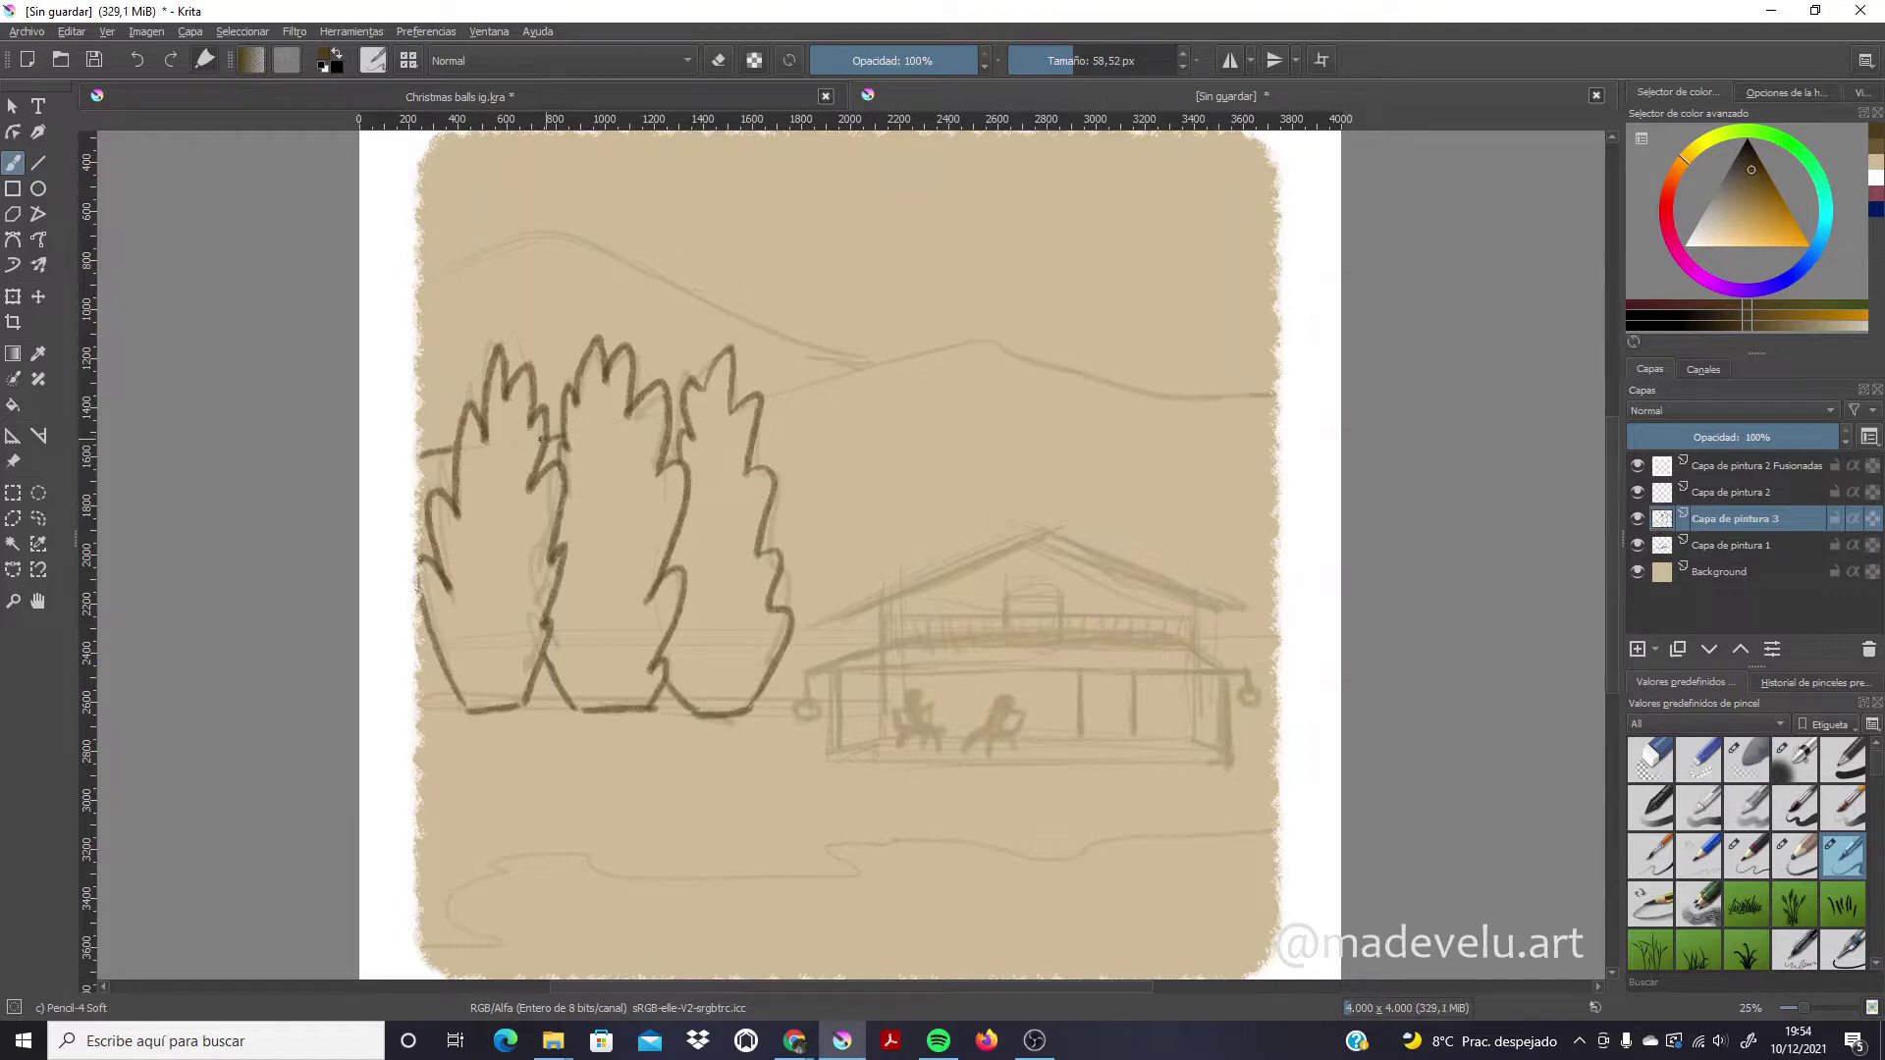
pyautogui.moveTo(760, 336); pyautogui.dragTo(1279, 397)
pyautogui.moveTo(420, 294)
pyautogui.mouseDown()
pyautogui.moveTo(688, 294)
pyautogui.moveTo(878, 365)
pyautogui.mouseUp()
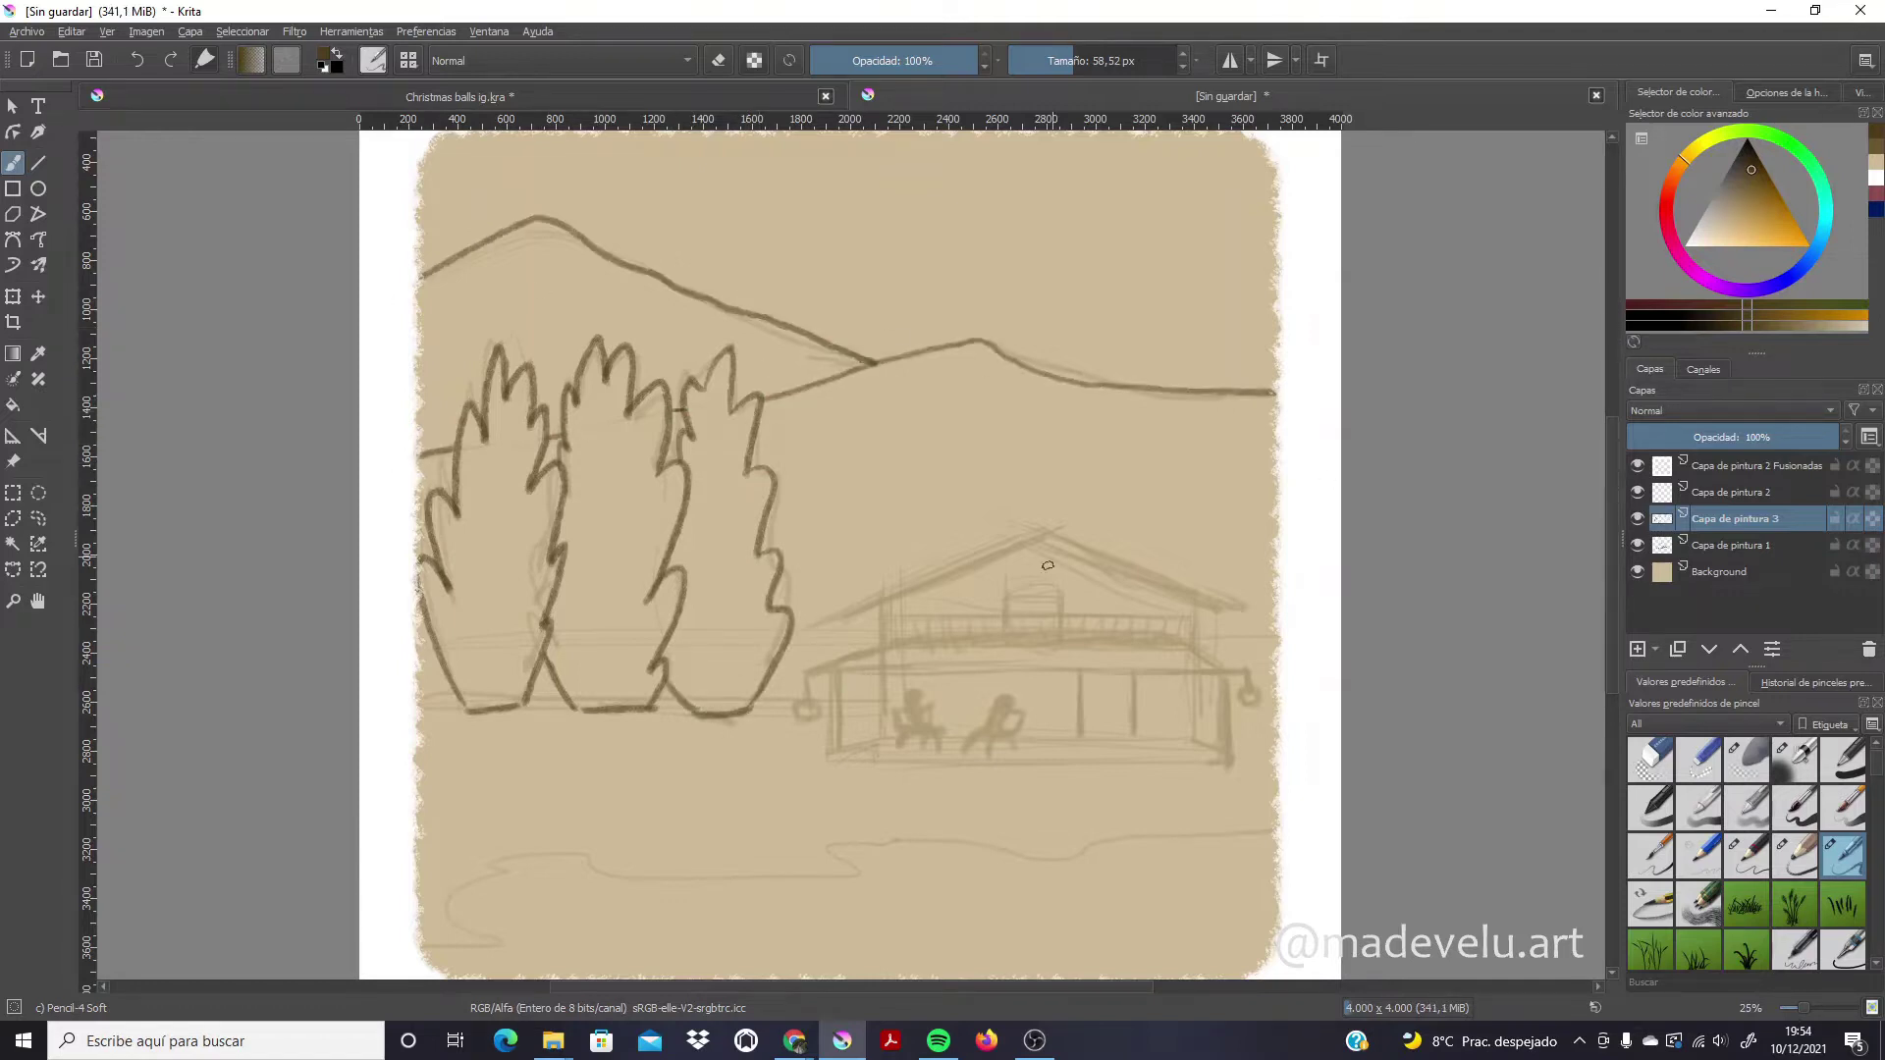
# Ink the cabin roof, the balcony railing with balusters and the eave line
pyautogui.moveTo(1789, 1008); pyautogui.dragTo(1813, 1018)
pyautogui.moveTo(620, 641)
pyautogui.mouseDown()
pyautogui.moveTo(884, 533)
pyautogui.moveTo(1129, 635)
pyautogui.mouseUp()
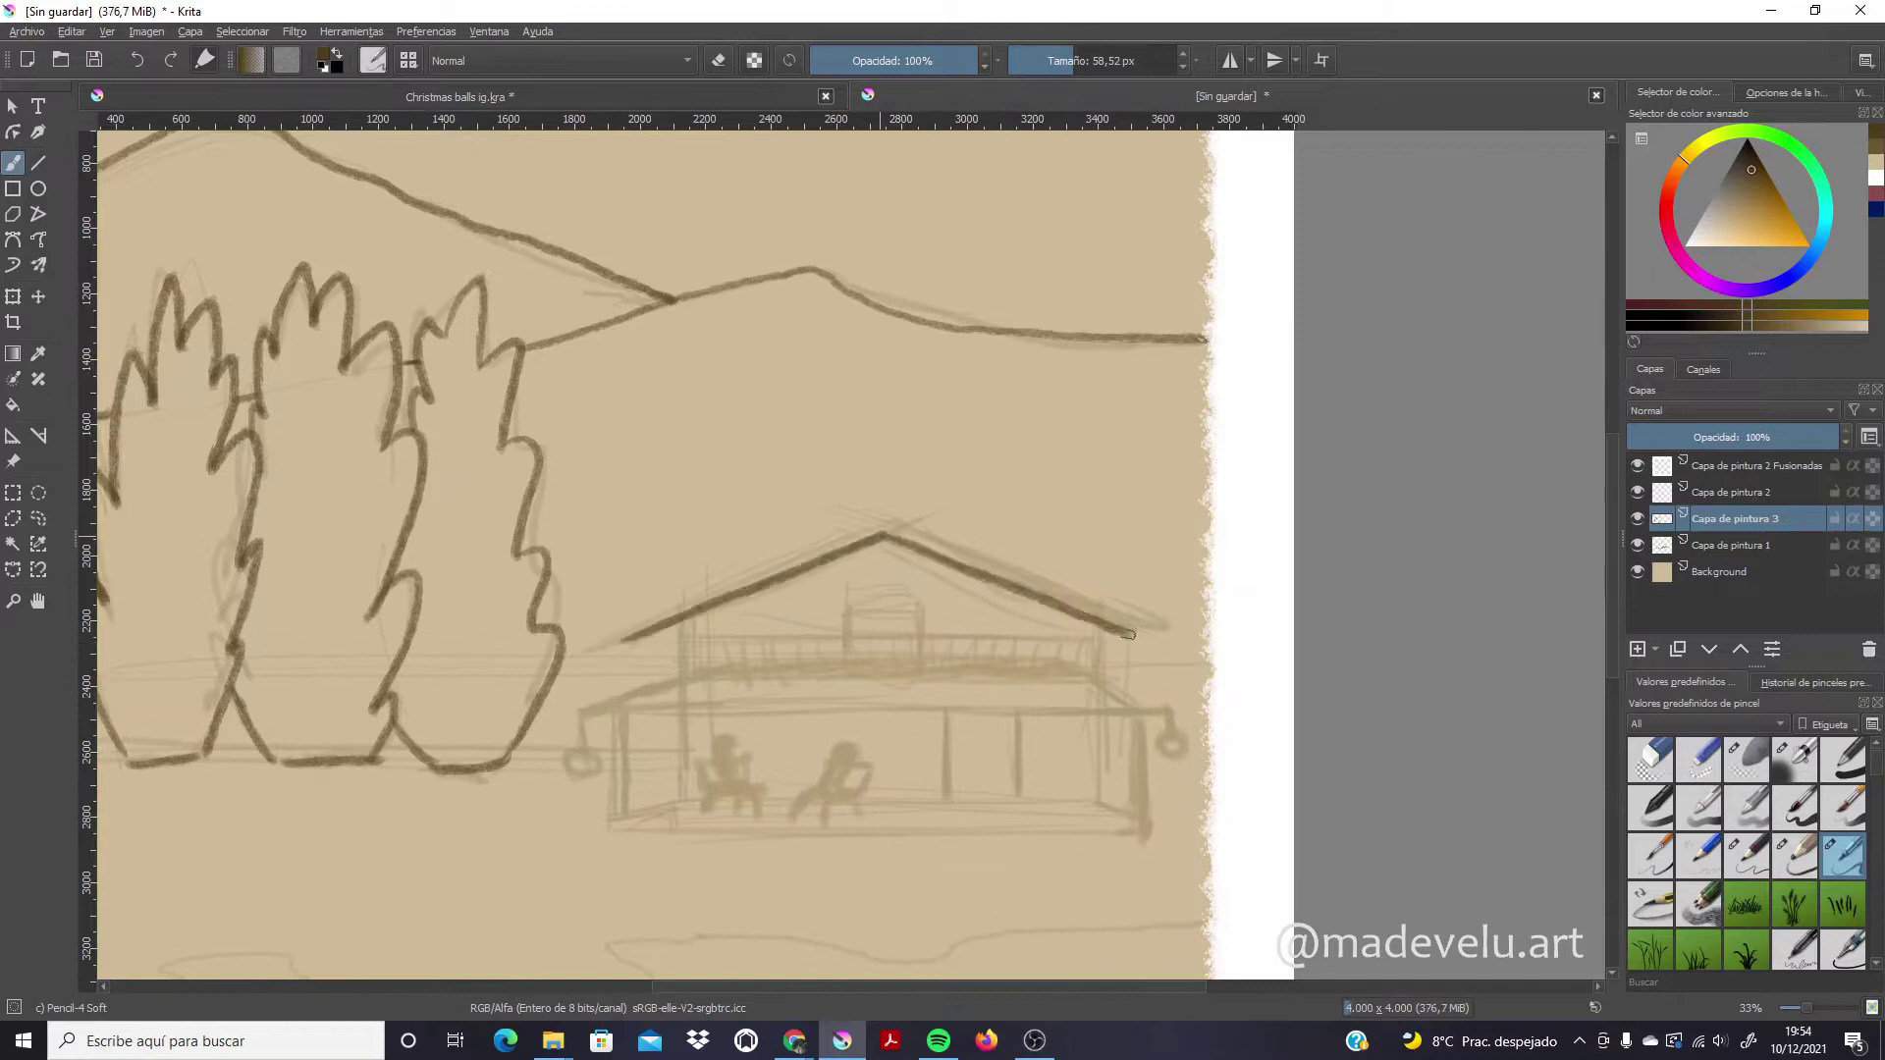
pyautogui.moveTo(688, 684); pyautogui.dragTo(1097, 677)
pyautogui.moveTo(684, 648)
pyautogui.mouseDown()
pyautogui.moveTo(1095, 645)
pyautogui.moveTo(697, 684)
pyautogui.mouseUp()
pyautogui.moveTo(756, 648)
pyautogui.mouseDown()
pyautogui.moveTo(756, 684)
pyautogui.moveTo(813, 684)
pyautogui.mouseUp()
pyautogui.moveTo(850, 646)
pyautogui.mouseDown()
pyautogui.moveTo(851, 684)
pyautogui.moveTo(913, 683)
pyautogui.mouseUp()
pyautogui.moveTo(1021, 648)
pyautogui.mouseDown()
pyautogui.moveTo(1021, 683)
pyautogui.moveTo(1080, 682)
pyautogui.mouseUp()
pyautogui.moveTo(684, 687)
pyautogui.mouseDown()
pyautogui.moveTo(574, 717)
pyautogui.moveTo(1183, 705)
pyautogui.mouseUp()
# Ink the porch posts, floor line and door, then trace the wavy shoreline
pyautogui.moveTo(621, 716); pyautogui.dragTo(618, 833)
pyautogui.moveTo(1142, 711); pyautogui.dragTo(1147, 835)
pyautogui.moveTo(611, 832); pyautogui.dragTo(1158, 830)
pyautogui.moveTo(682, 713); pyautogui.dragTo(682, 802)
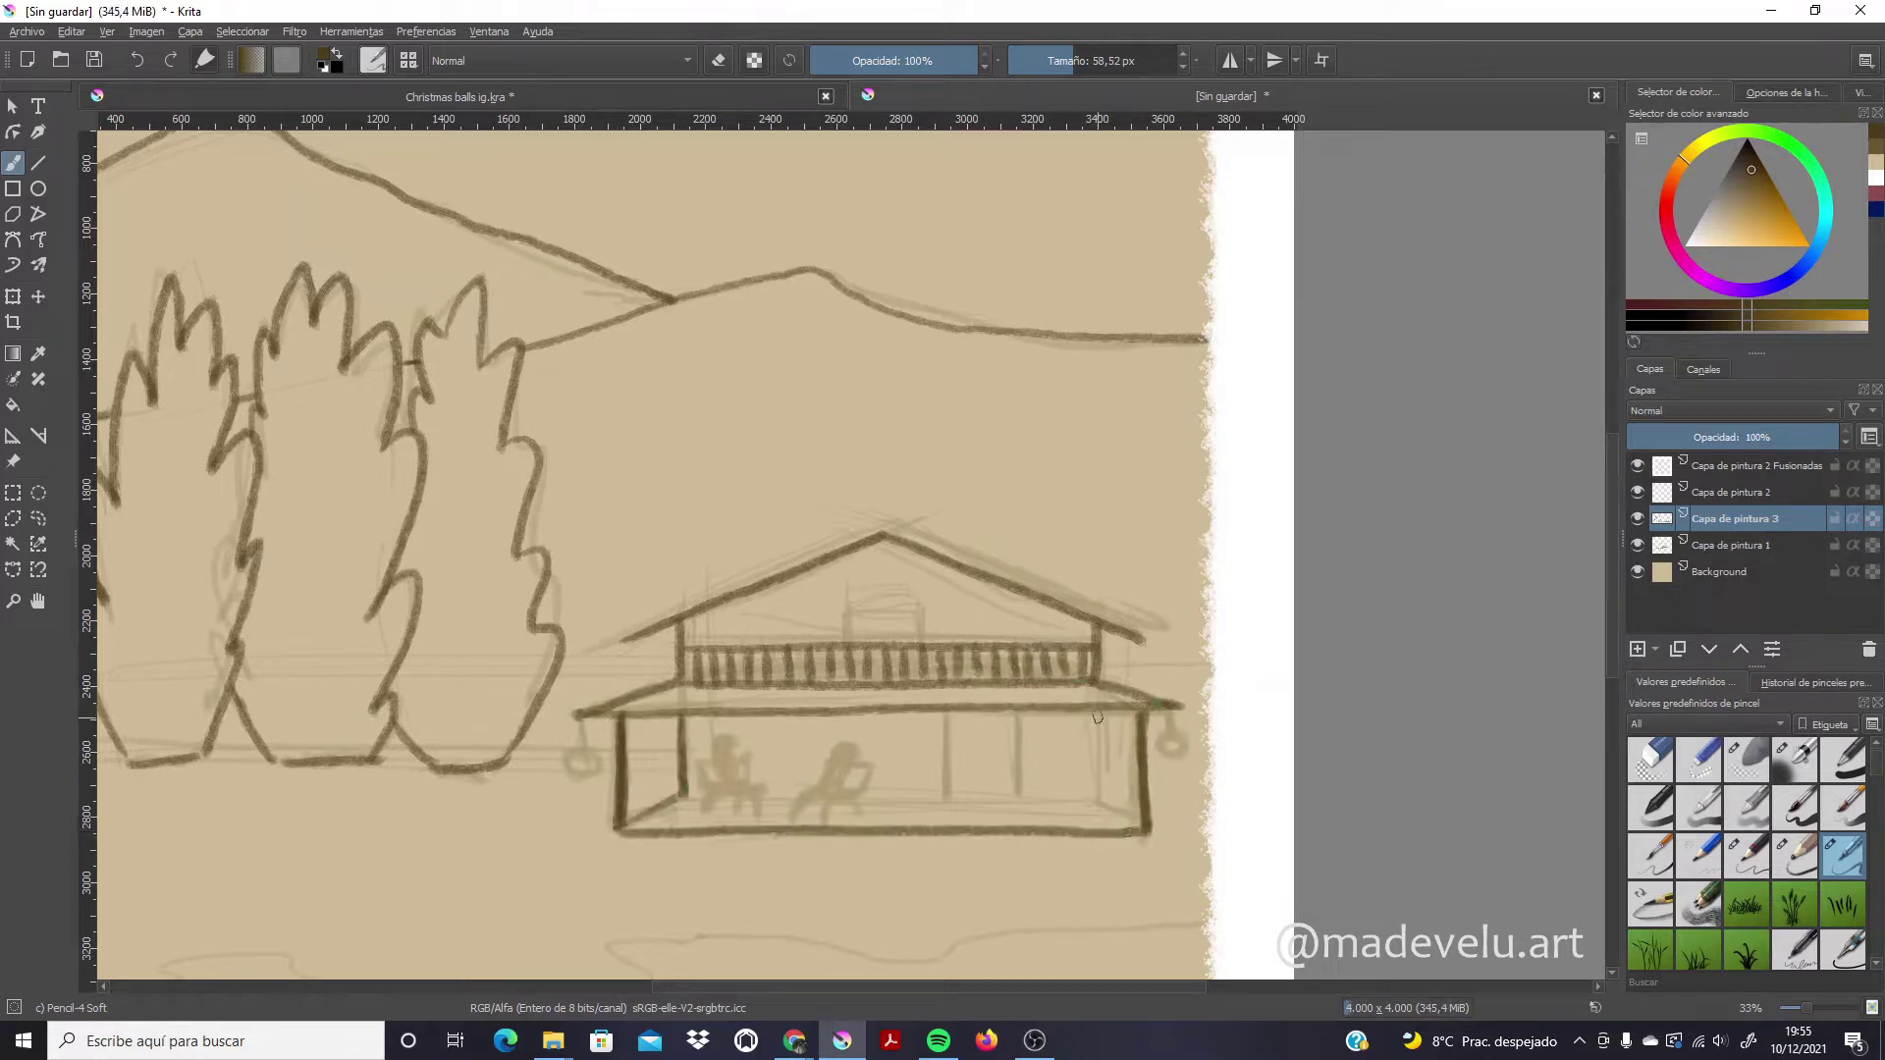
pyautogui.moveTo(1100, 710); pyautogui.dragTo(1102, 802)
pyautogui.moveTo(1102, 800); pyautogui.dragTo(1149, 832)
pyautogui.moveTo(685, 801); pyautogui.dragTo(1105, 800)
pyautogui.moveTo(946, 720); pyautogui.dragTo(1011, 783)
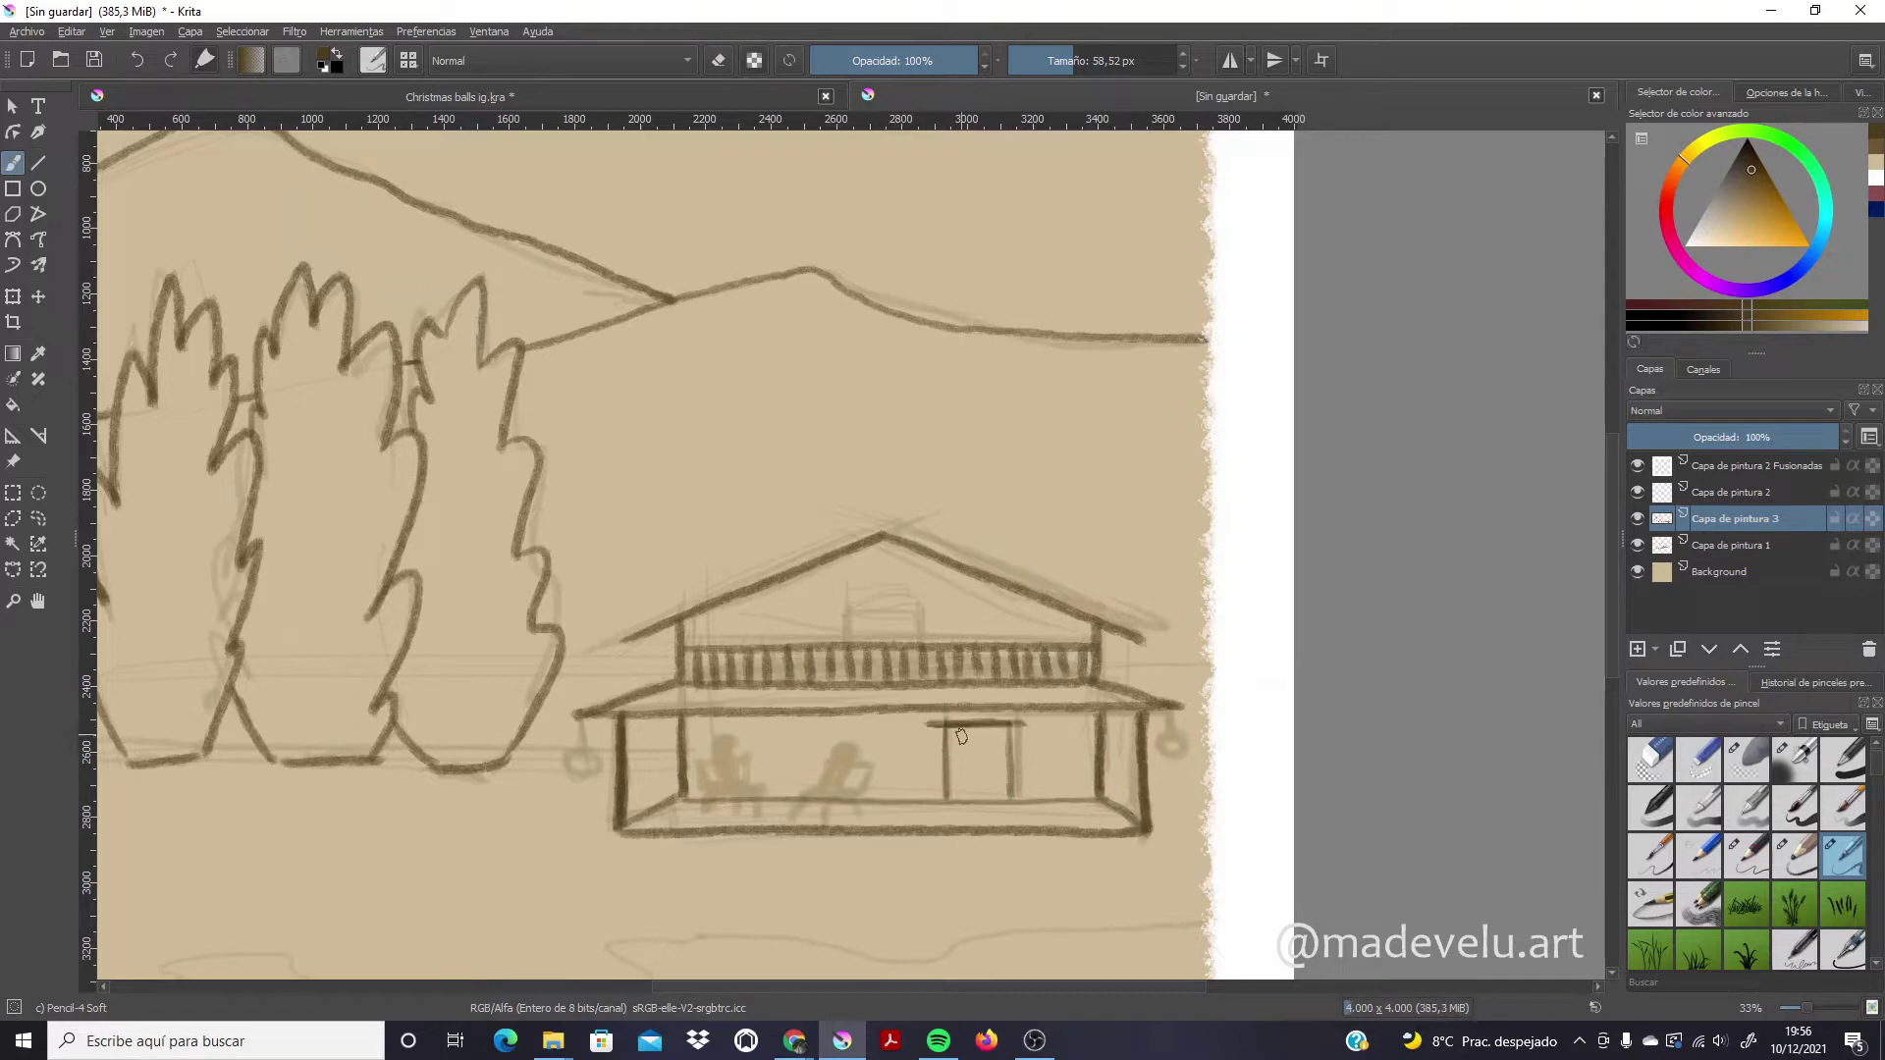
pyautogui.hotkey('ctrl', 'z')
pyautogui.hotkey('ctrl', 'z')
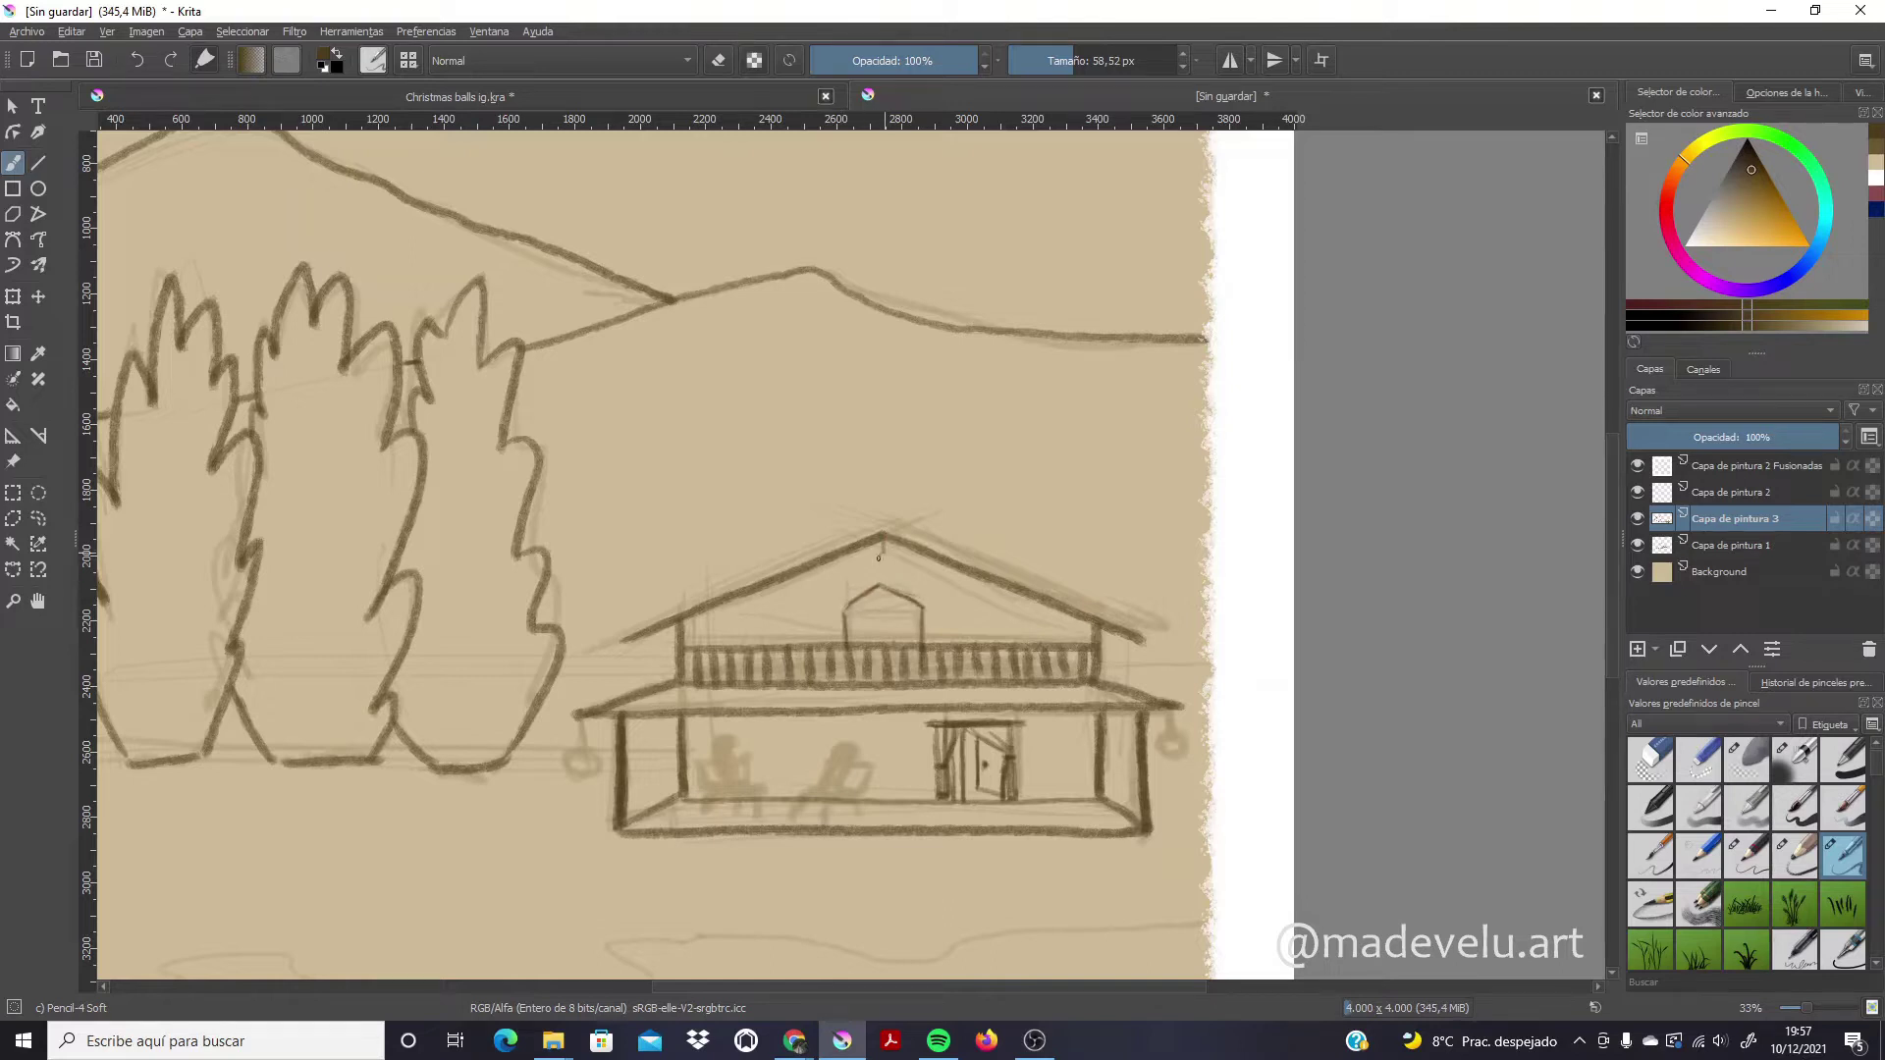
pyautogui.press('-')
pyautogui.press('-')
pyautogui.moveTo(459, 815); pyautogui.dragTo(1029, 736)
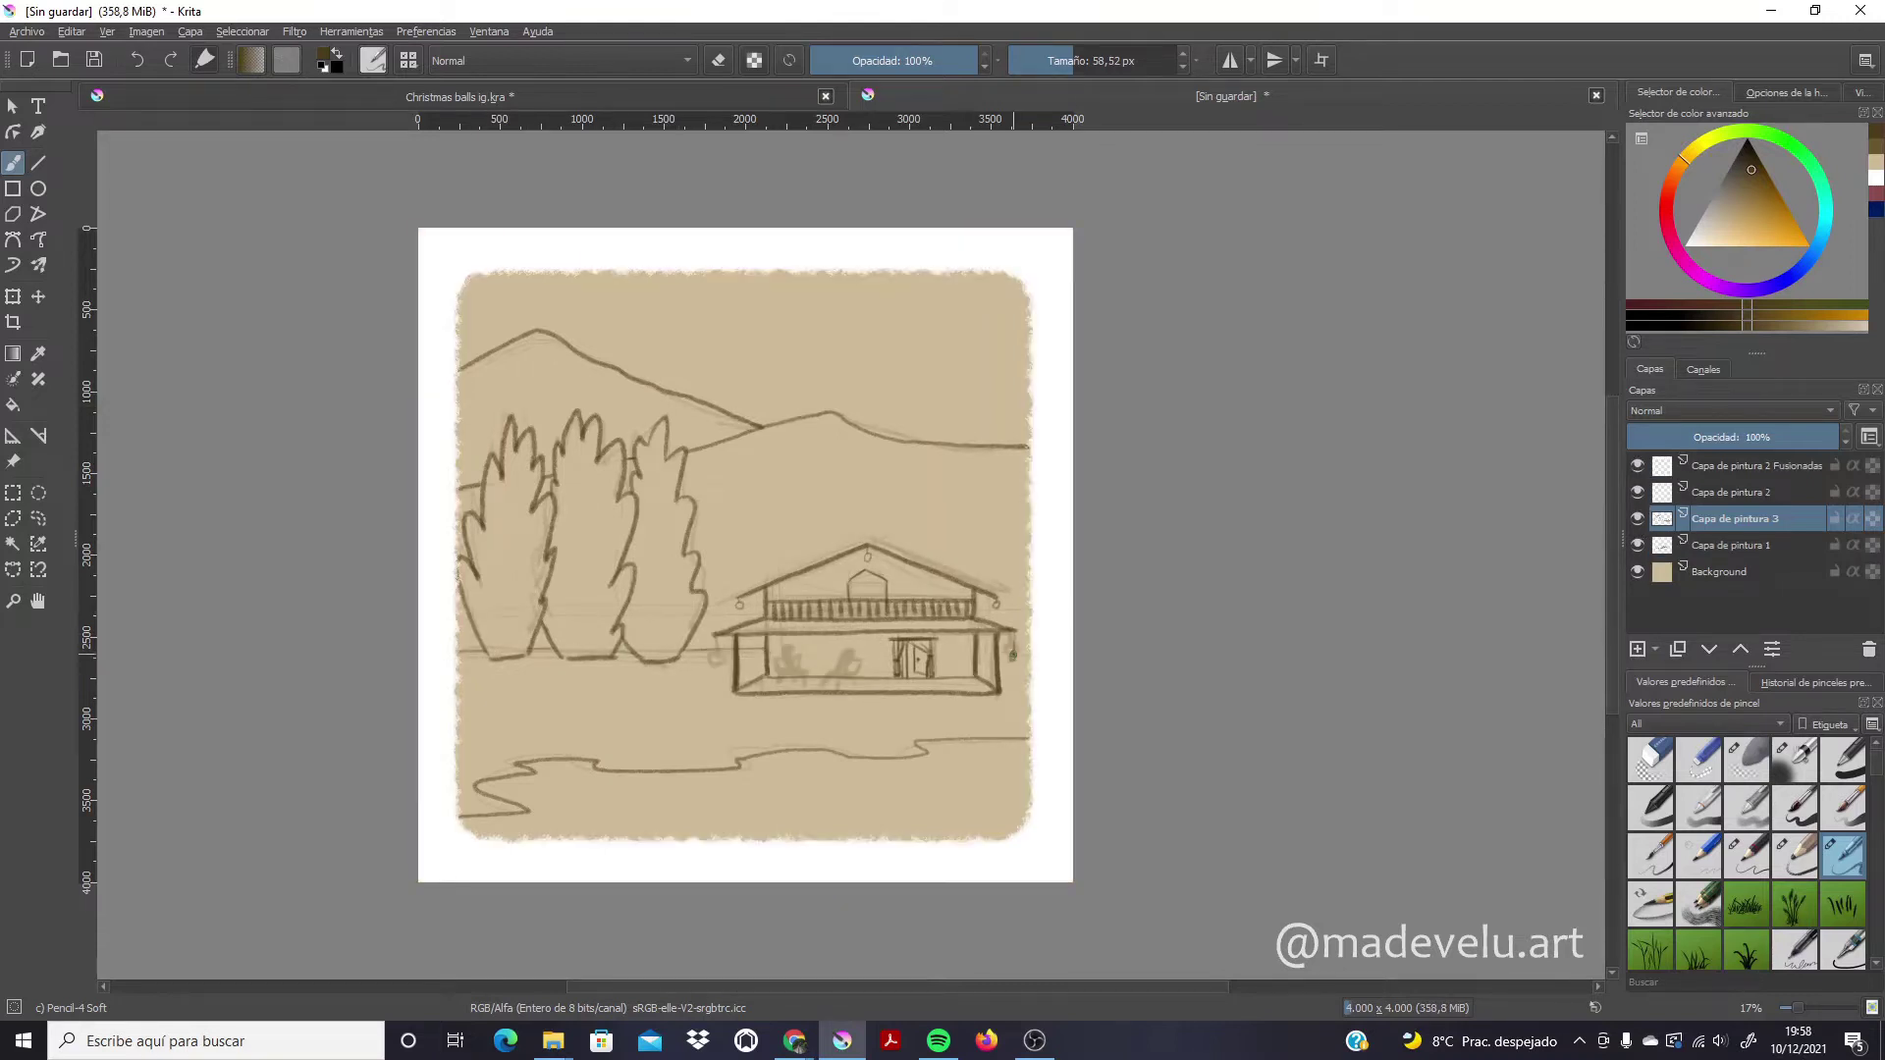
# Hide the sketch and block in the left mountain on a new layer, trimming edges with Eraser Soft
pyautogui.click(1637, 545)
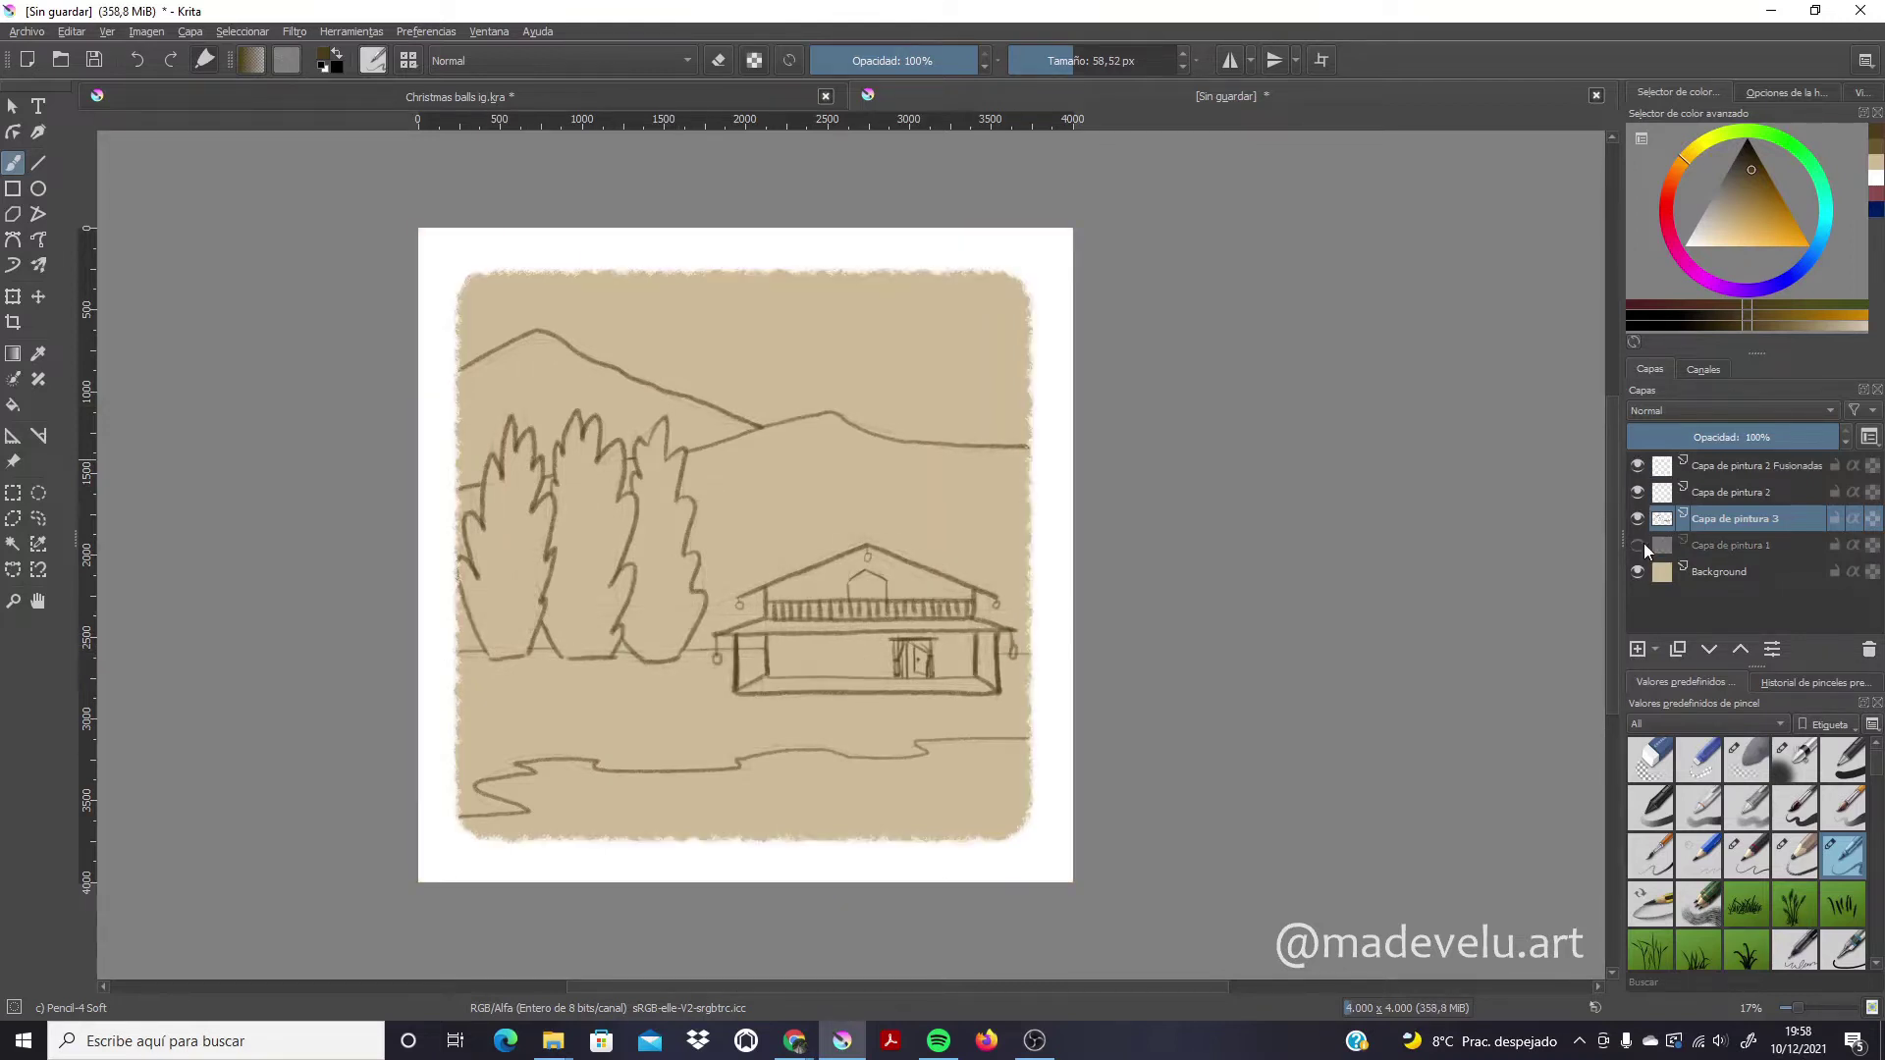
pyautogui.click(1709, 545)
pyautogui.press('Insert')
pyautogui.moveTo(1774, 146); pyautogui.dragTo(1730, 133)
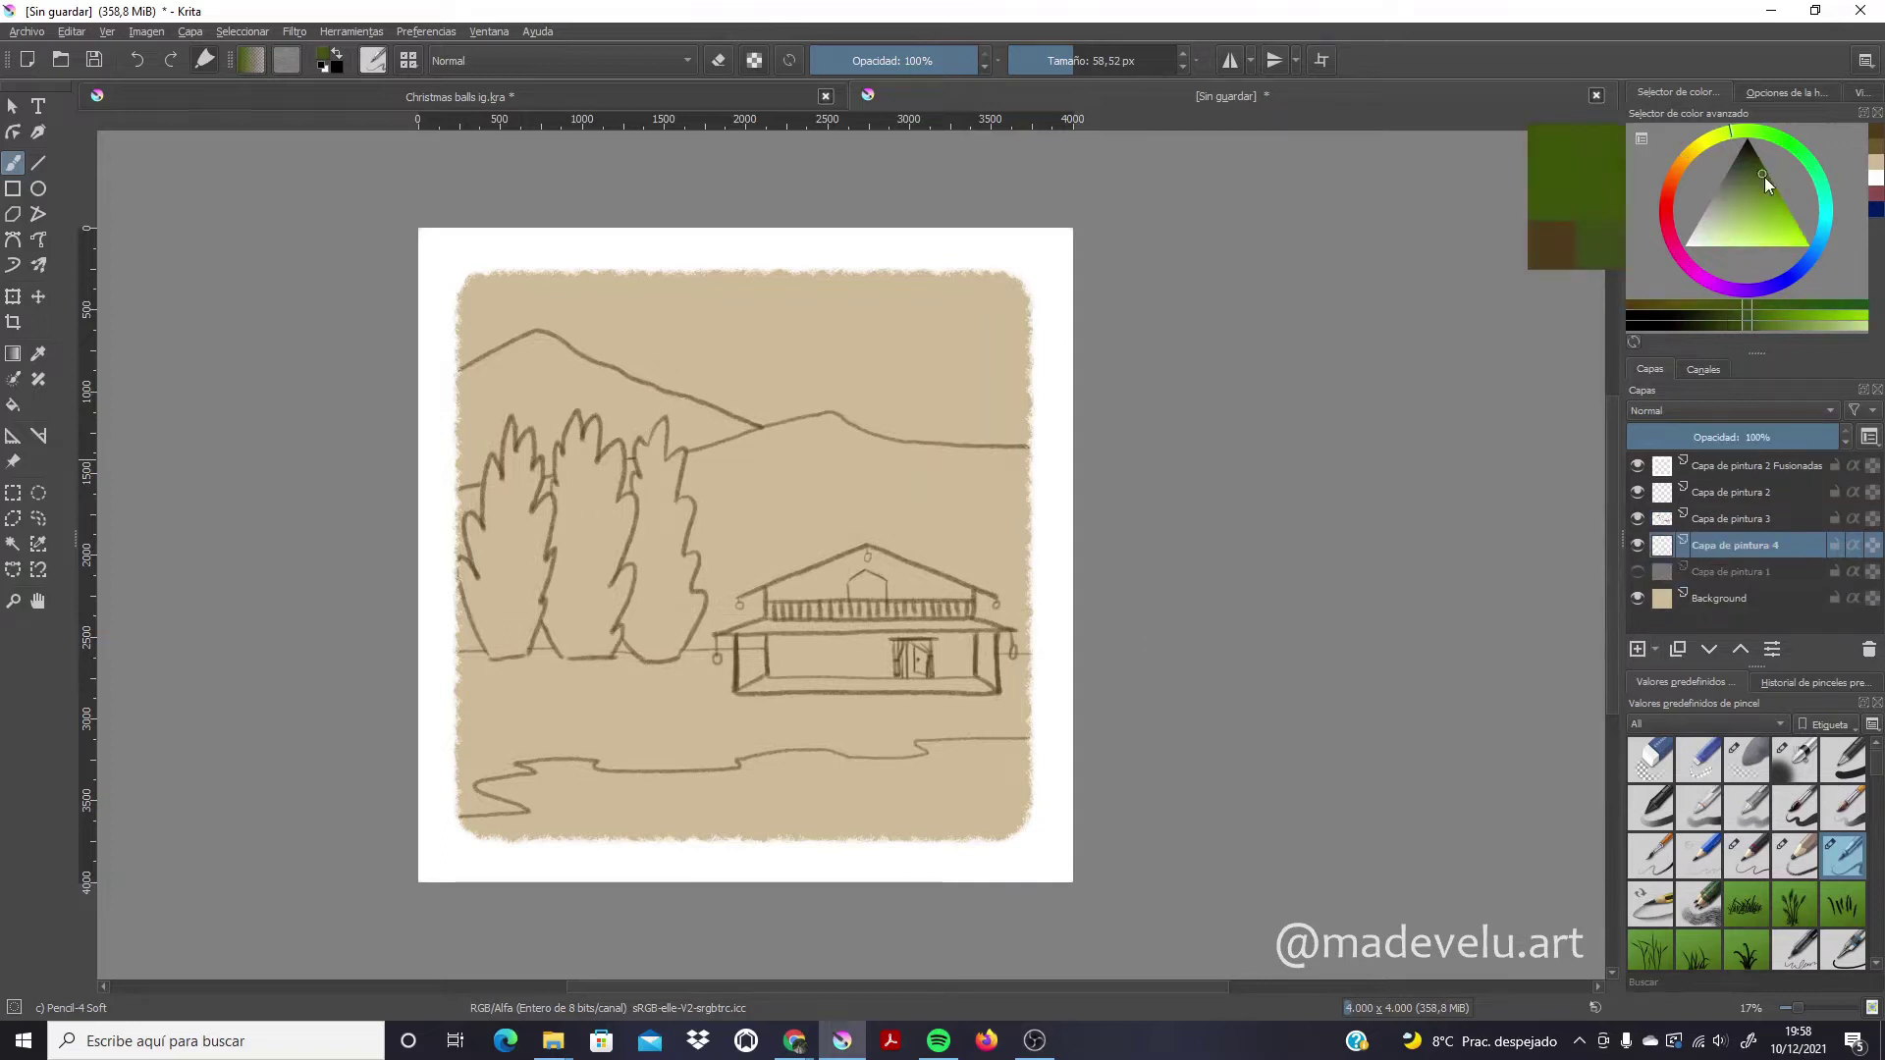
pyautogui.click(1843, 761)
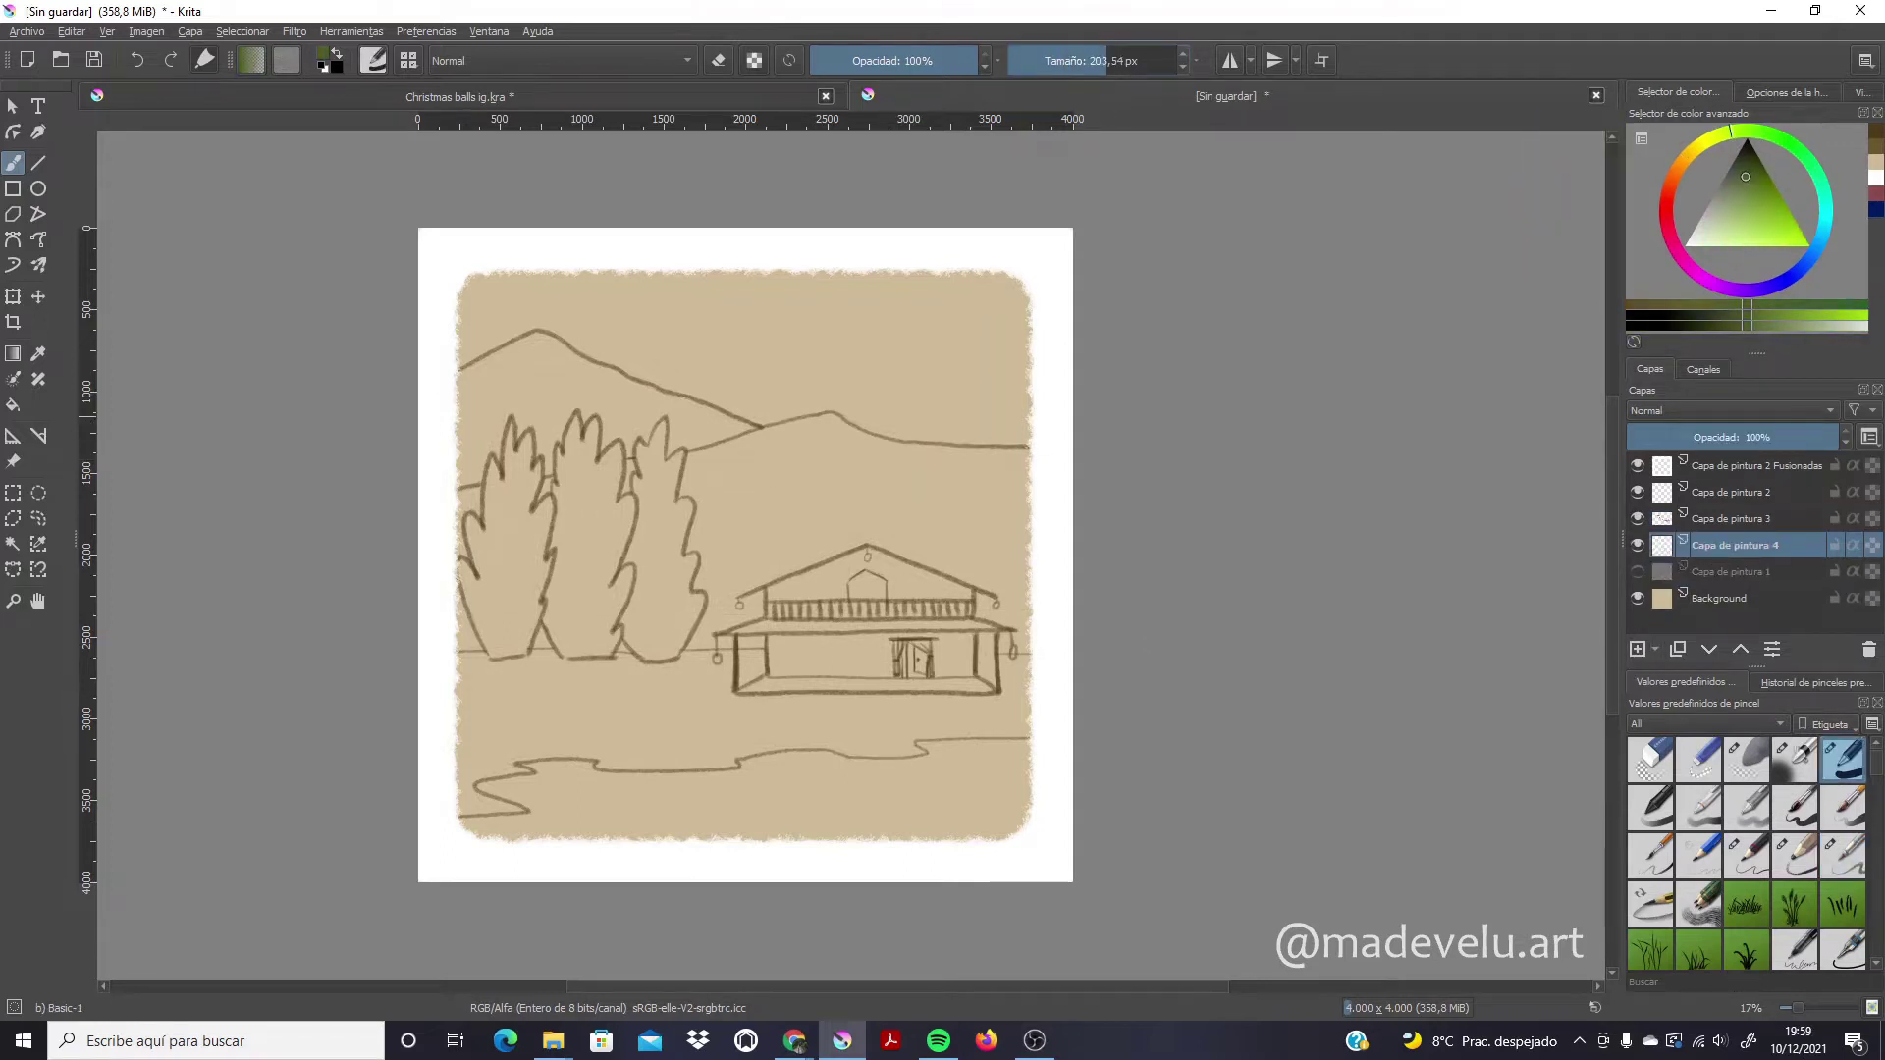
pyautogui.moveTo(459, 392)
pyautogui.mouseDown()
pyautogui.moveTo(577, 373)
pyautogui.moveTo(749, 420)
pyautogui.moveTo(425, 480)
pyautogui.moveTo(746, 442)
pyautogui.moveTo(705, 462)
pyautogui.mouseUp()
pyautogui.click(1747, 761)
pyautogui.click(1097, 72)
pyautogui.moveTo(457, 496); pyautogui.dragTo(683, 466)
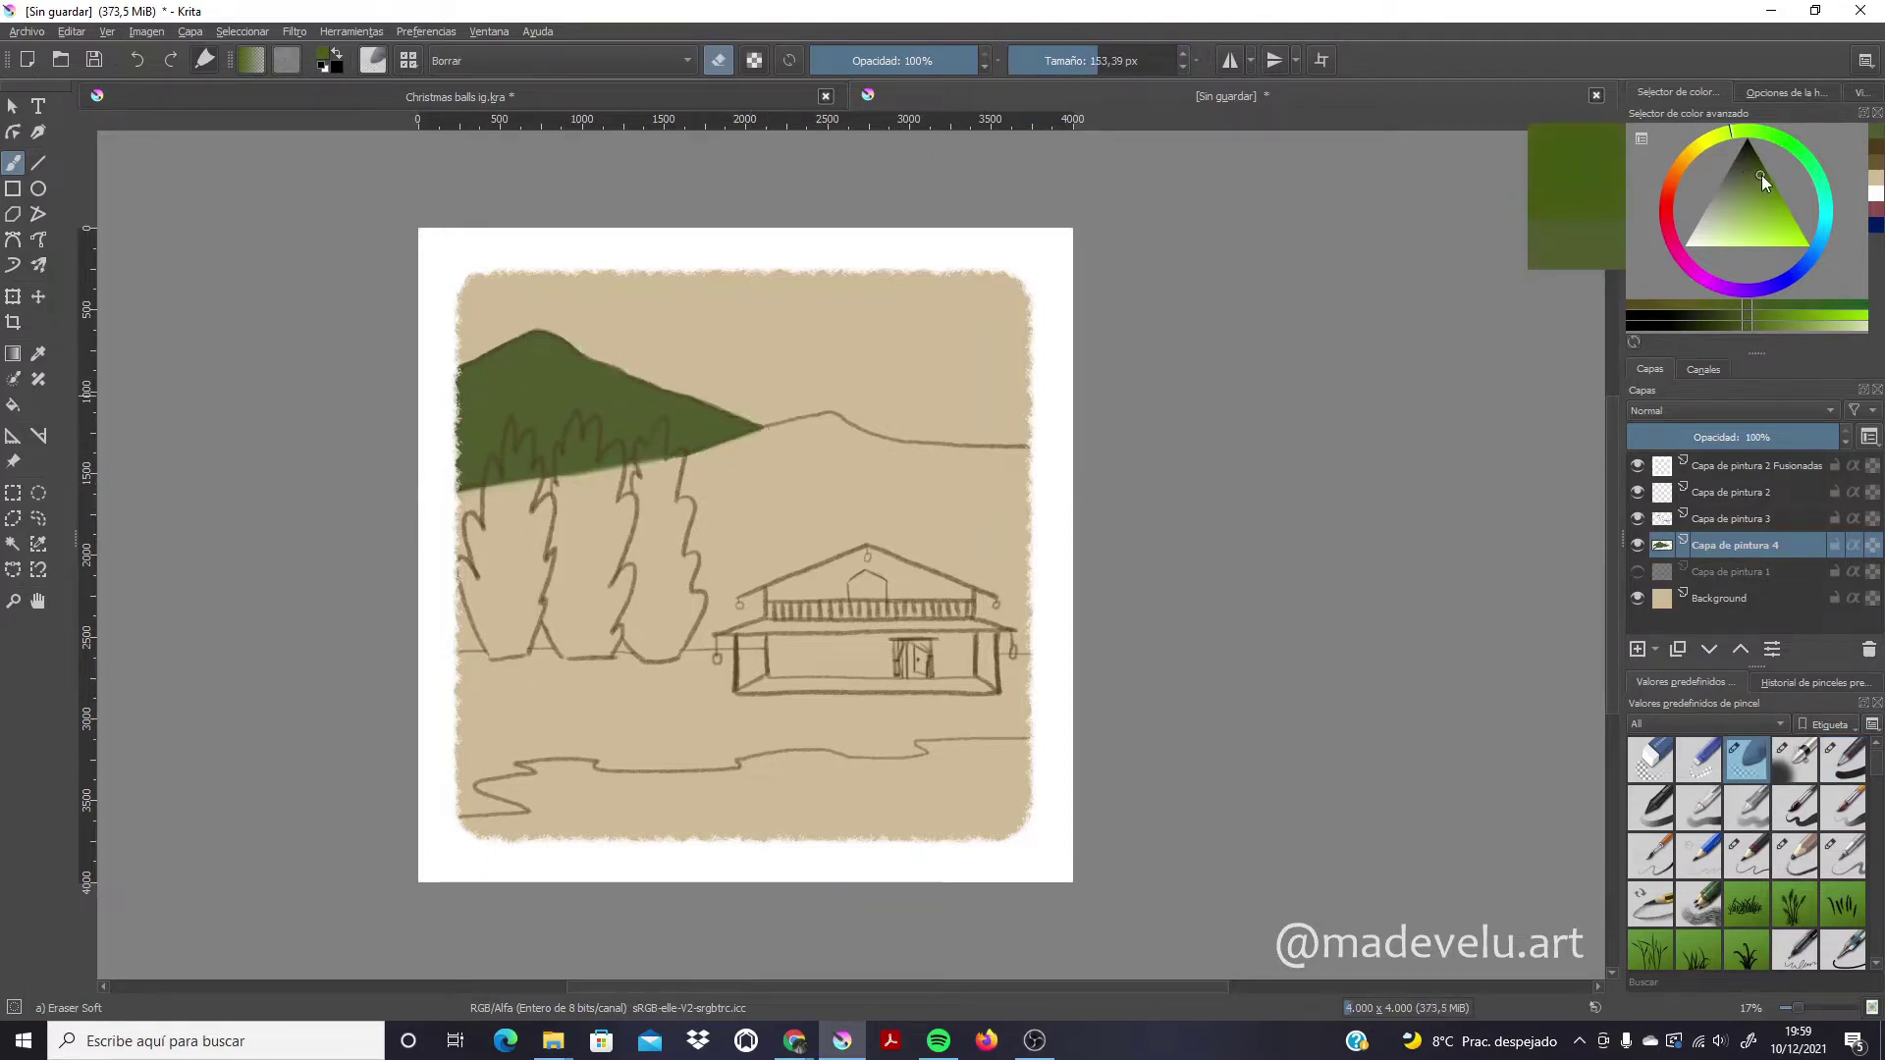
# Repaint the left mountain in dark grey-brown with the large Basic brush
pyautogui.click(1876, 169)
pyautogui.click(1755, 187)
pyautogui.click(1873, 544)
pyautogui.press('e')
pyautogui.moveTo(442, 400); pyautogui.dragTo(706, 422)
# On a new layer, paint lighter brown hills behind the trees and cabin, erasing the lower edge
pyautogui.moveTo(1756, 187); pyautogui.dragTo(1744, 203)
pyautogui.press('Insert')
pyautogui.moveTo(483, 545)
pyautogui.mouseDown()
pyautogui.moveTo(467, 525)
pyautogui.moveTo(813, 455)
pyautogui.moveTo(1031, 447)
pyautogui.mouseUp()
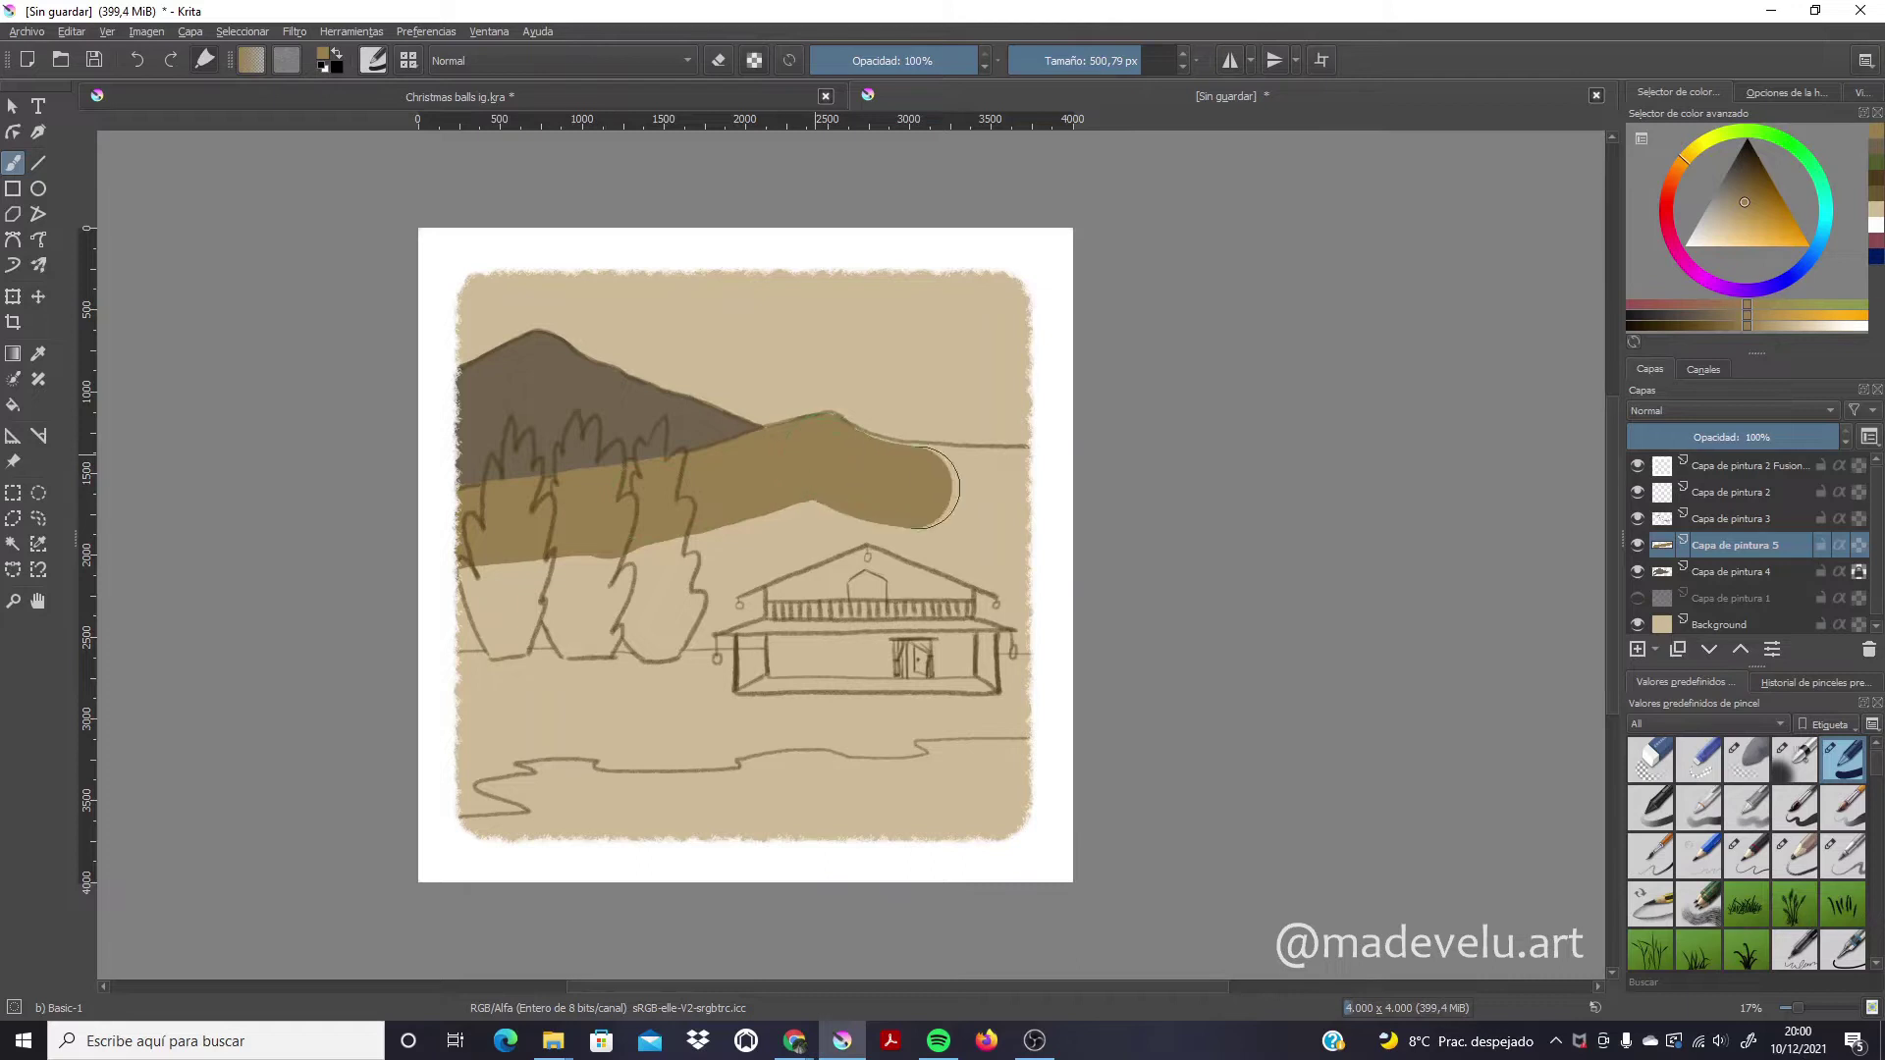
pyautogui.moveTo(432, 614)
pyautogui.mouseDown()
pyautogui.moveTo(1018, 621)
pyautogui.moveTo(481, 559)
pyautogui.mouseUp()
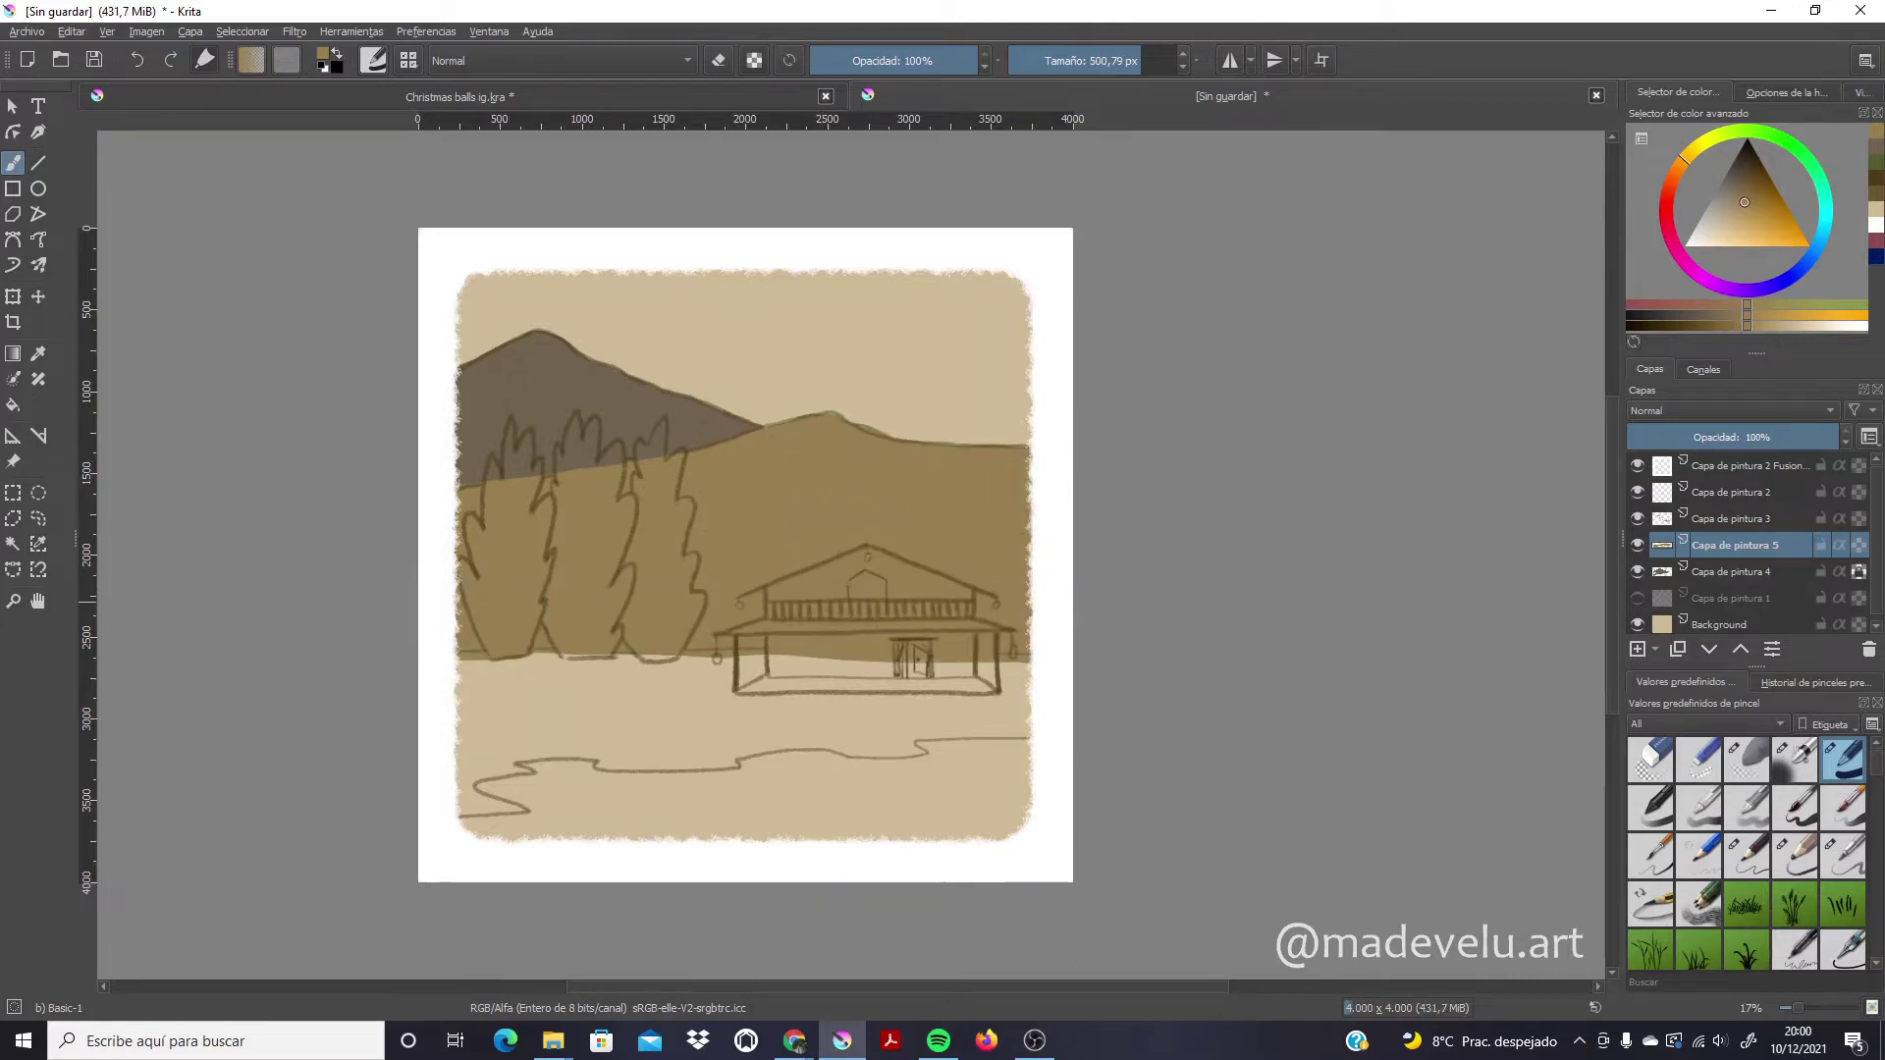
pyautogui.click(1747, 759)
pyautogui.moveTo(461, 677); pyautogui.dragTo(1021, 656)
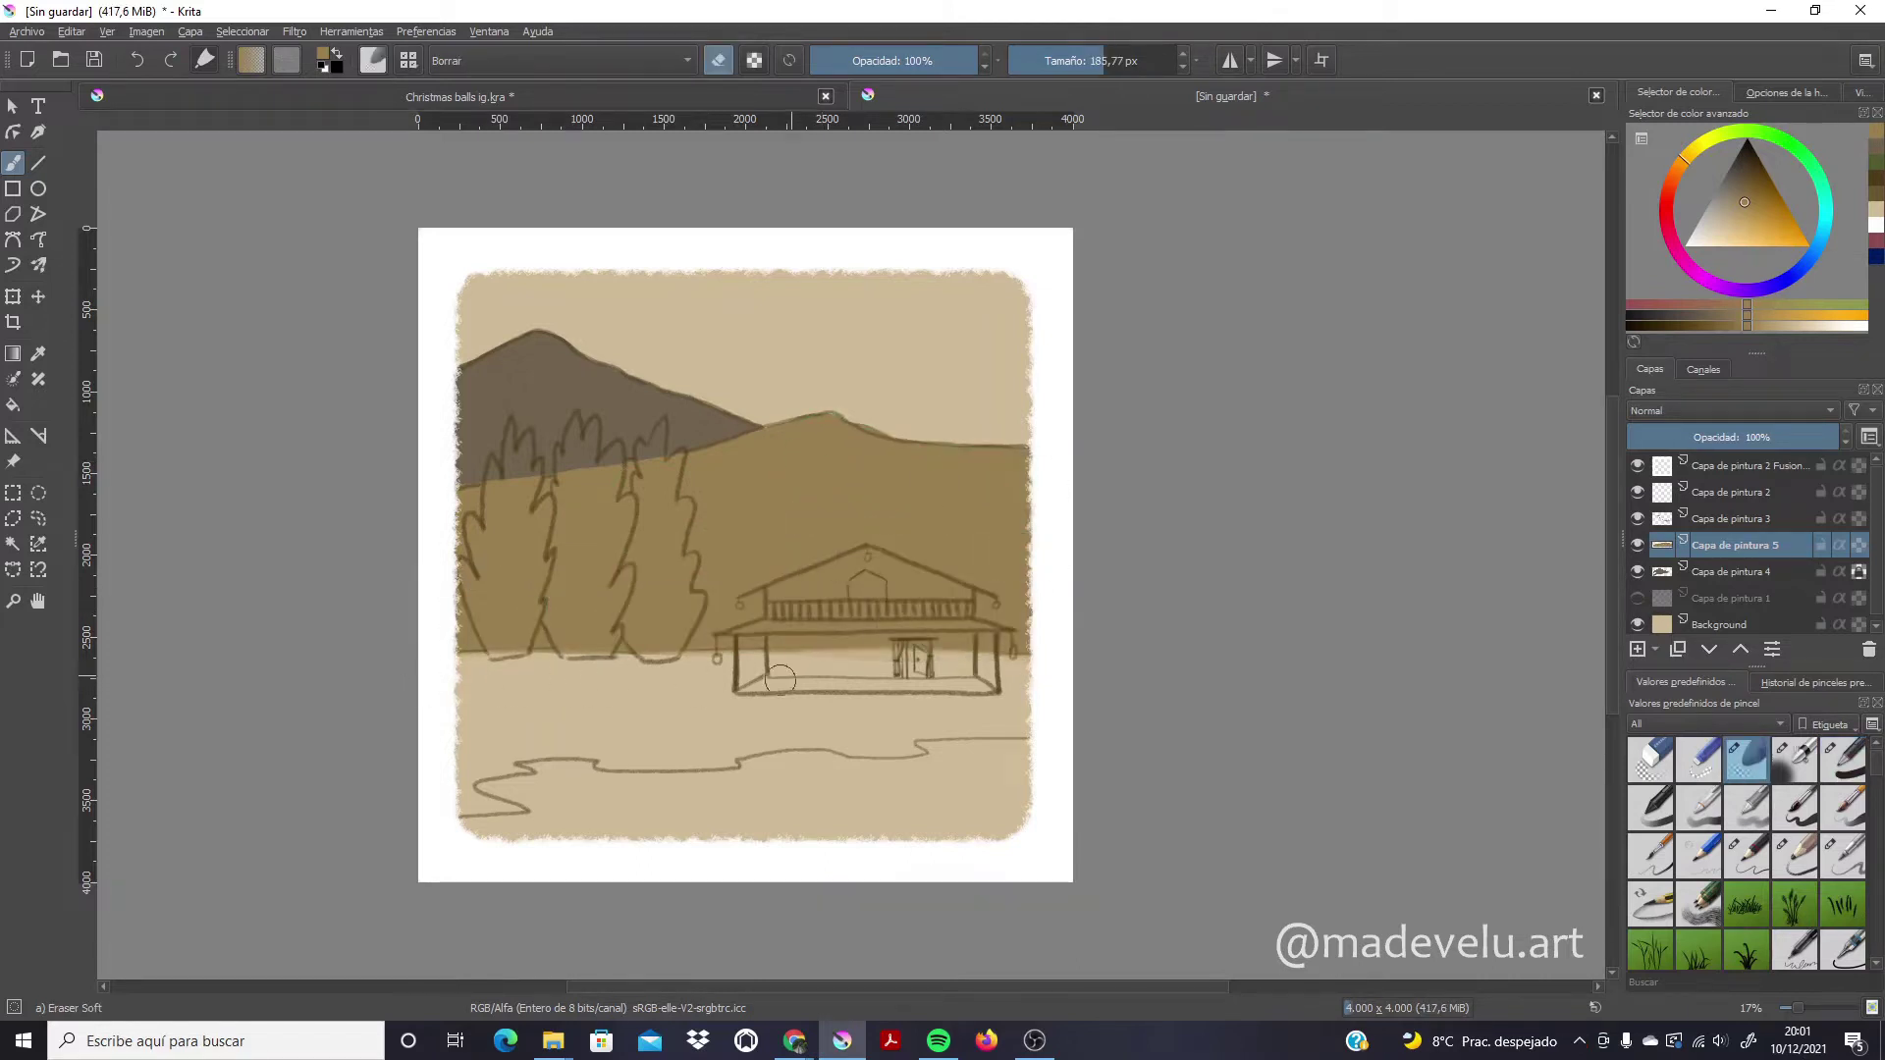
# Paint the left tree orange on a new layer with the Basic brush
pyautogui.press('Insert')
pyautogui.click(1677, 169)
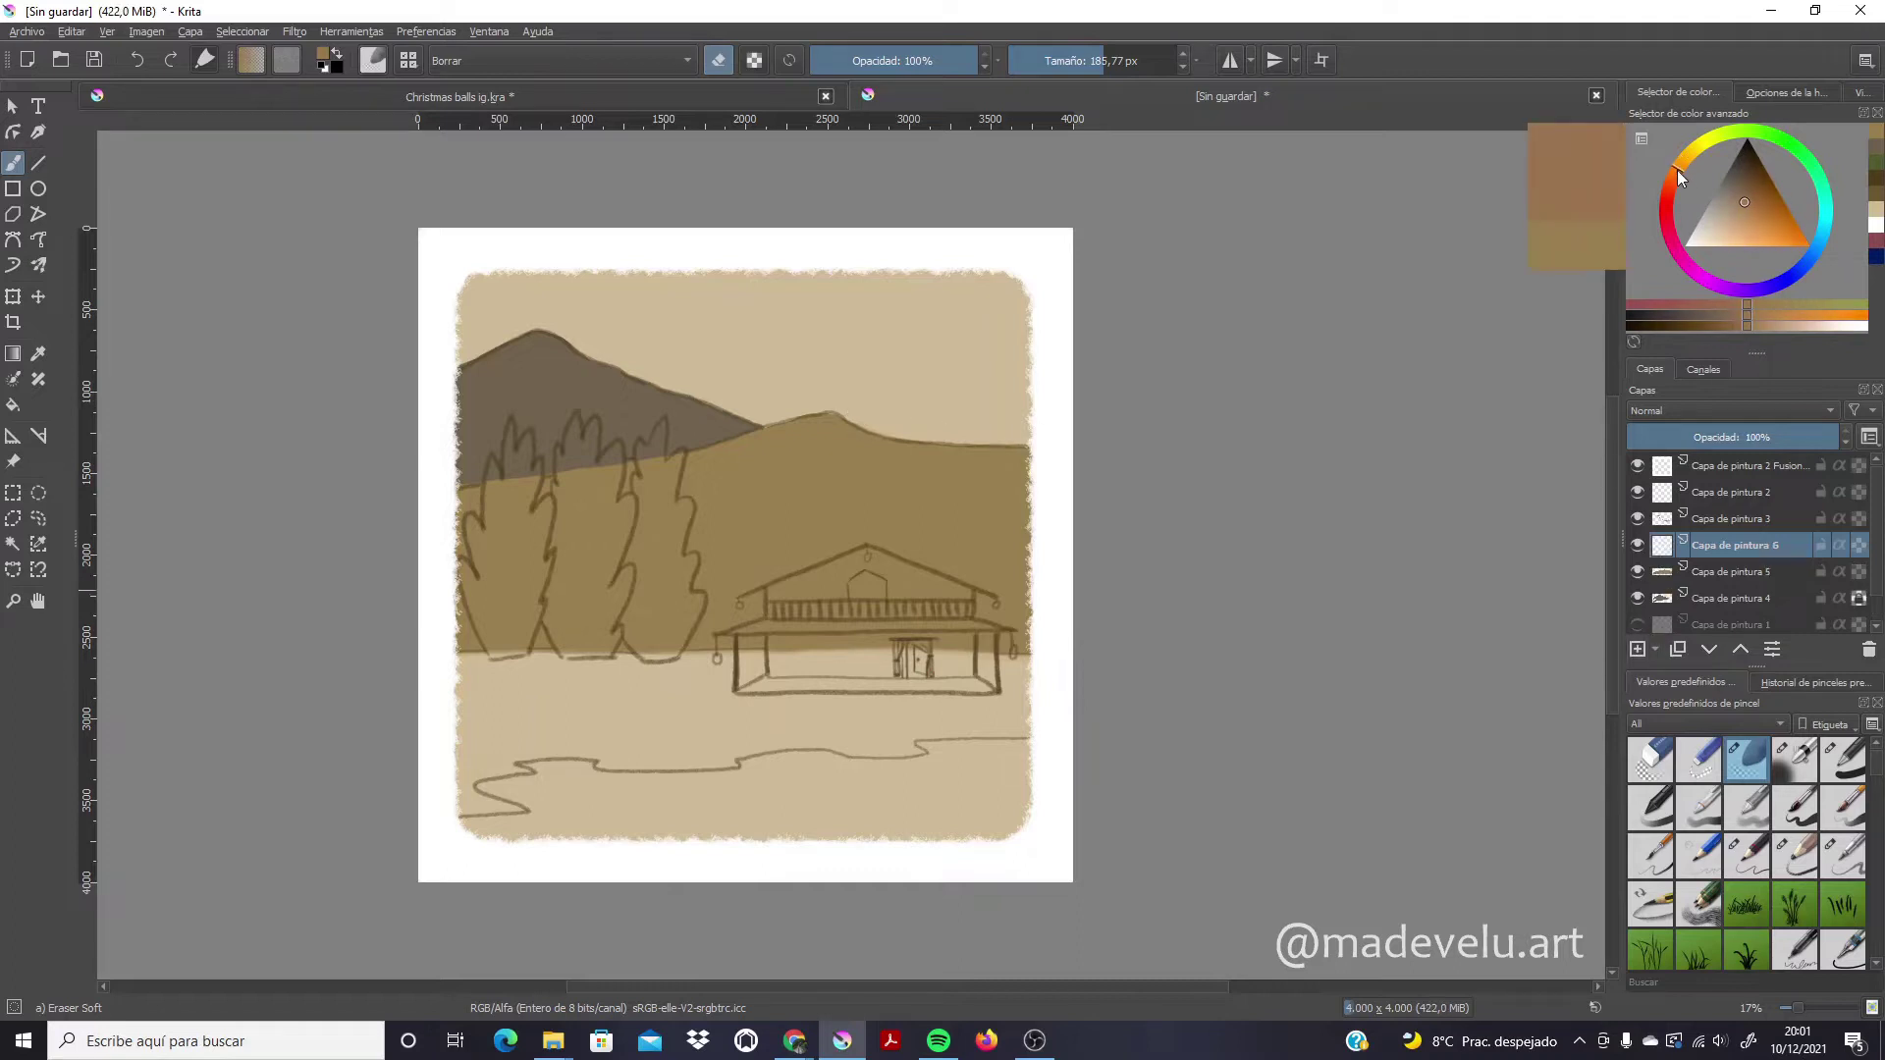
pyautogui.click(1780, 209)
pyautogui.click(1796, 807)
pyautogui.moveTo(472, 610)
pyautogui.mouseDown()
pyautogui.moveTo(494, 650)
pyautogui.moveTo(489, 471)
pyautogui.mouseUp()
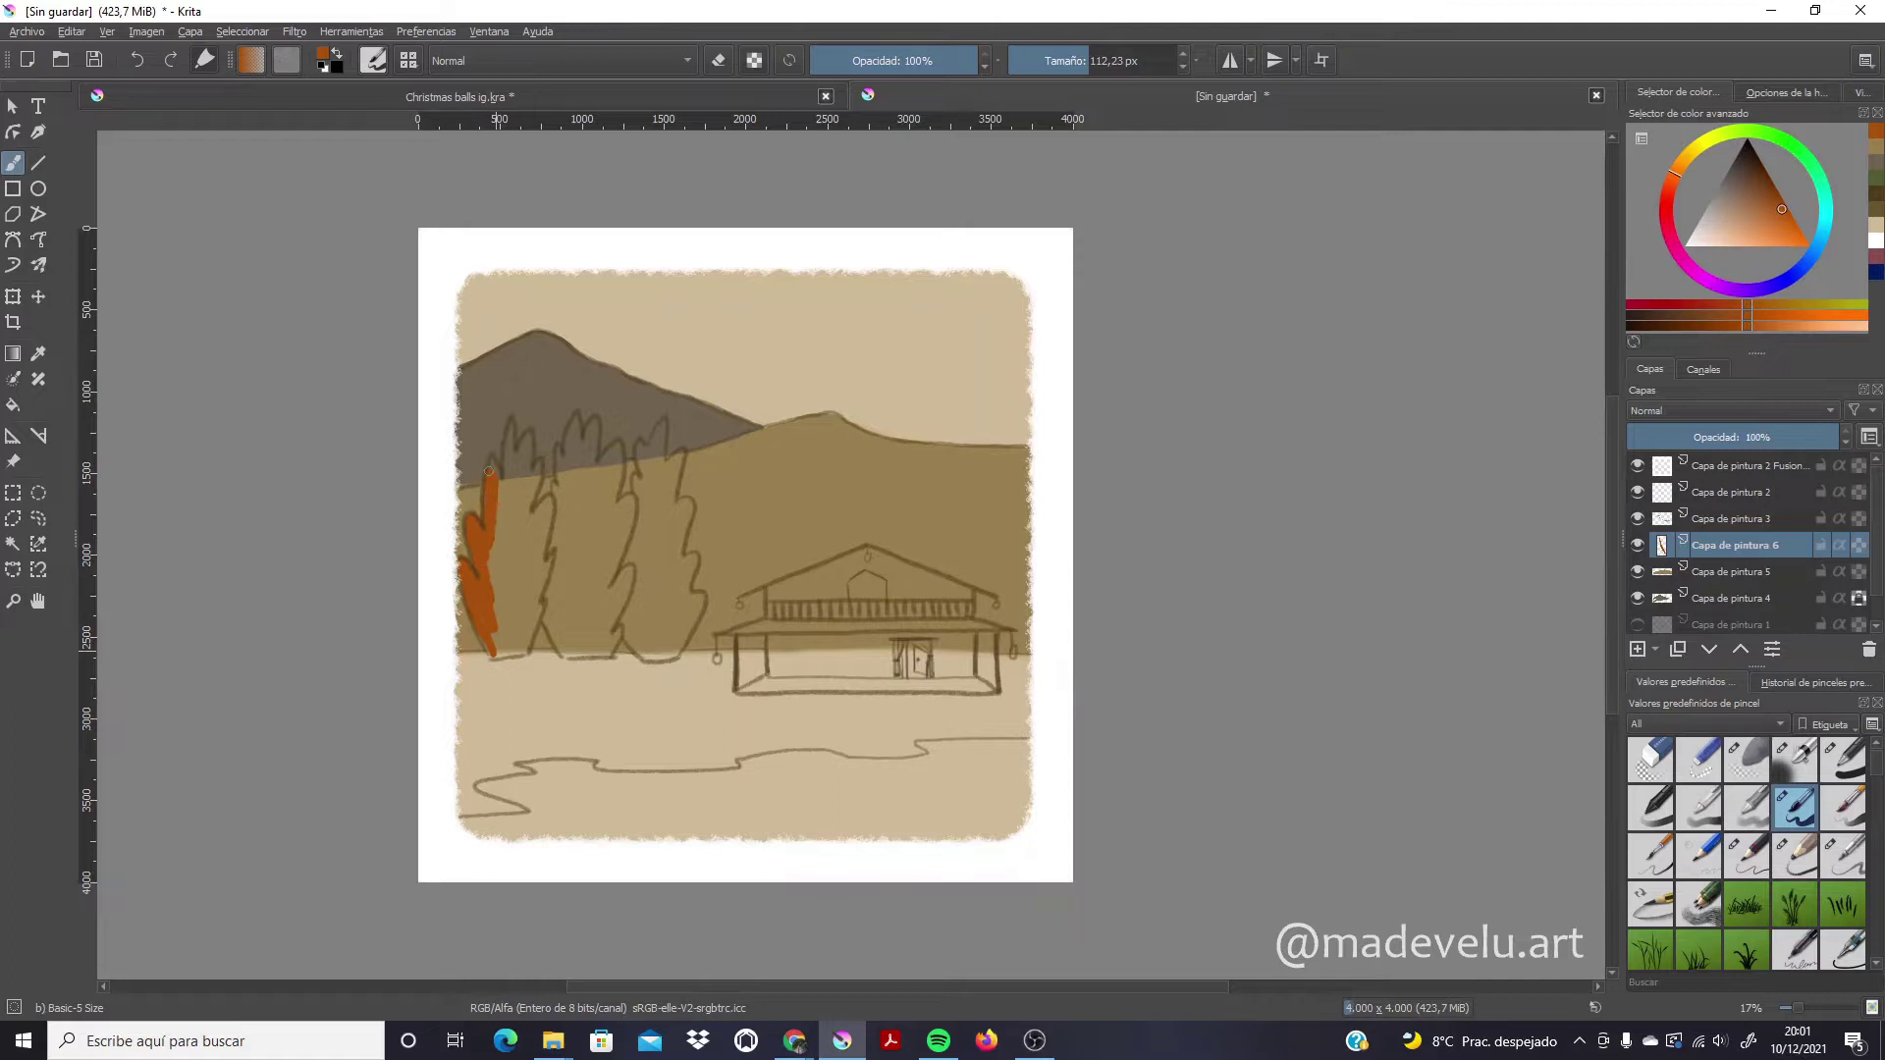
pyautogui.moveTo(520, 650)
pyautogui.mouseDown()
pyautogui.moveTo(520, 560)
pyautogui.moveTo(562, 476)
pyautogui.moveTo(548, 585)
pyautogui.mouseUp()
# Fill the second and third trees orange on their own layers and group the three tree layers
pyautogui.click(1636, 649)
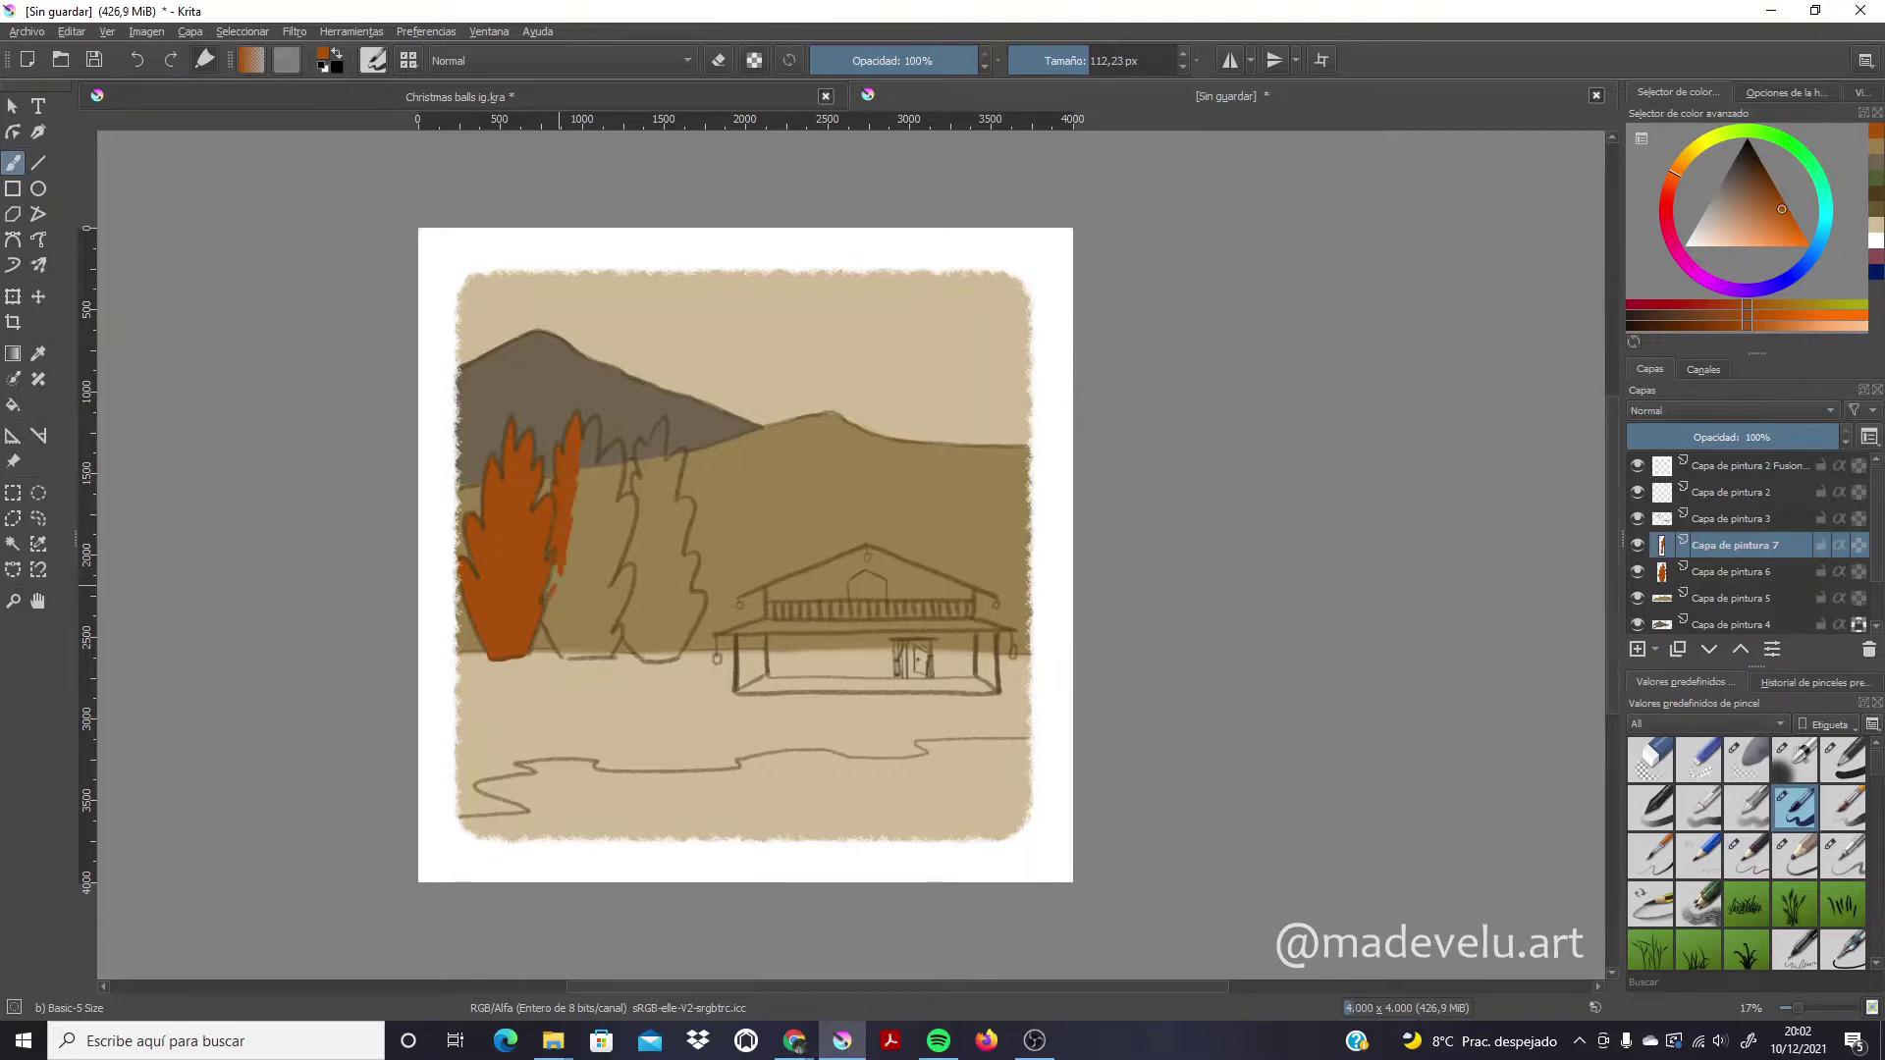
pyautogui.moveTo(574, 651)
pyautogui.mouseDown()
pyautogui.moveTo(613, 648)
pyautogui.moveTo(629, 599)
pyautogui.moveTo(629, 569)
pyautogui.moveTo(614, 589)
pyautogui.moveTo(584, 521)
pyautogui.moveTo(582, 577)
pyautogui.mouseUp()
pyautogui.press('Insert')
pyautogui.moveTo(640, 650)
pyautogui.mouseDown()
pyautogui.moveTo(636, 485)
pyautogui.moveTo(673, 568)
pyautogui.moveTo(662, 656)
pyautogui.moveTo(698, 639)
pyautogui.mouseUp()
pyautogui.moveTo(682, 555)
pyautogui.mouseDown()
pyautogui.moveTo(674, 580)
pyautogui.moveTo(684, 510)
pyautogui.moveTo(648, 453)
pyautogui.moveTo(666, 520)
pyautogui.mouseUp()
pyautogui.moveTo(643, 648); pyautogui.dragTo(663, 664)
pyautogui.moveTo(633, 601); pyautogui.dragTo(624, 628)
pyautogui.keyDown('shift'); pyautogui.click(1730, 599); pyautogui.keyUp('shift')
pyautogui.rightClick(1750, 574)
pyautogui.click(1469, 770)
# On a new layer, paint light orange veins down each tree with a 40 px brush
pyautogui.click(1636, 649)
pyautogui.click(1789, 326)
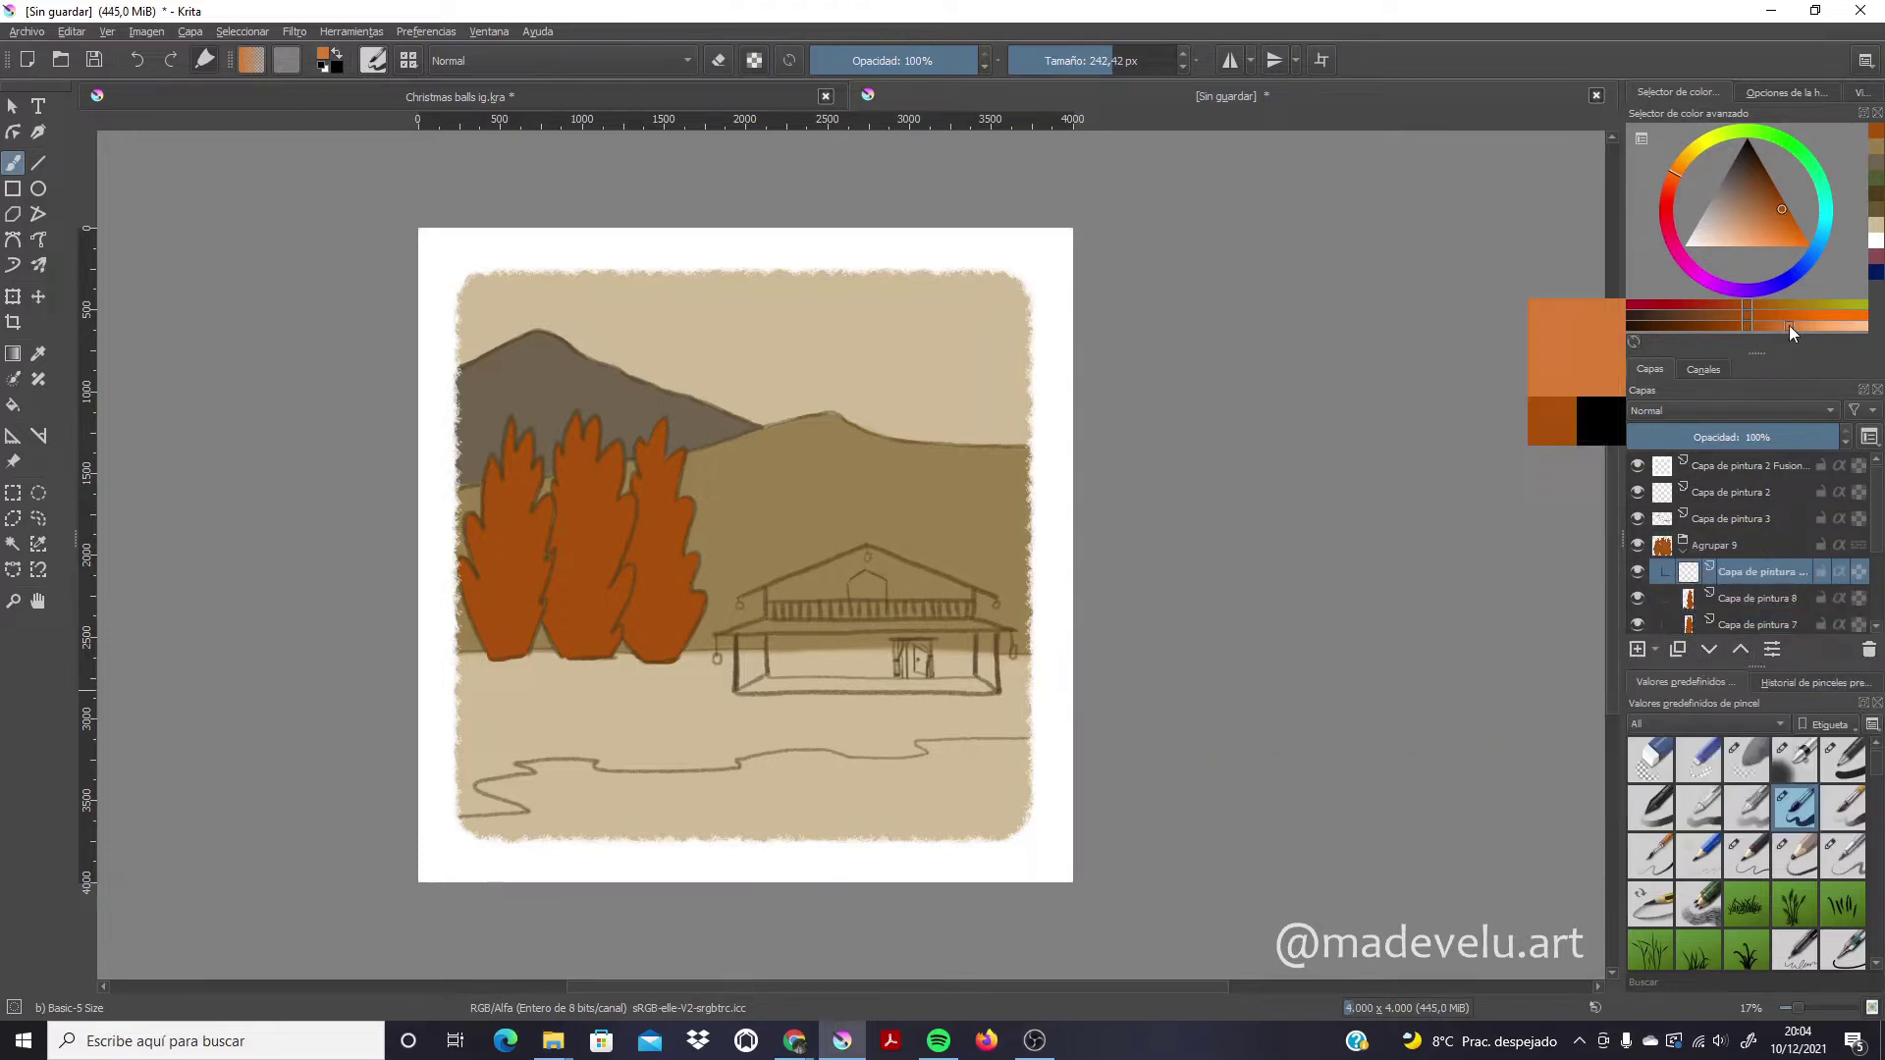
pyautogui.click(1844, 807)
pyautogui.moveTo(510, 452); pyautogui.dragTo(504, 653)
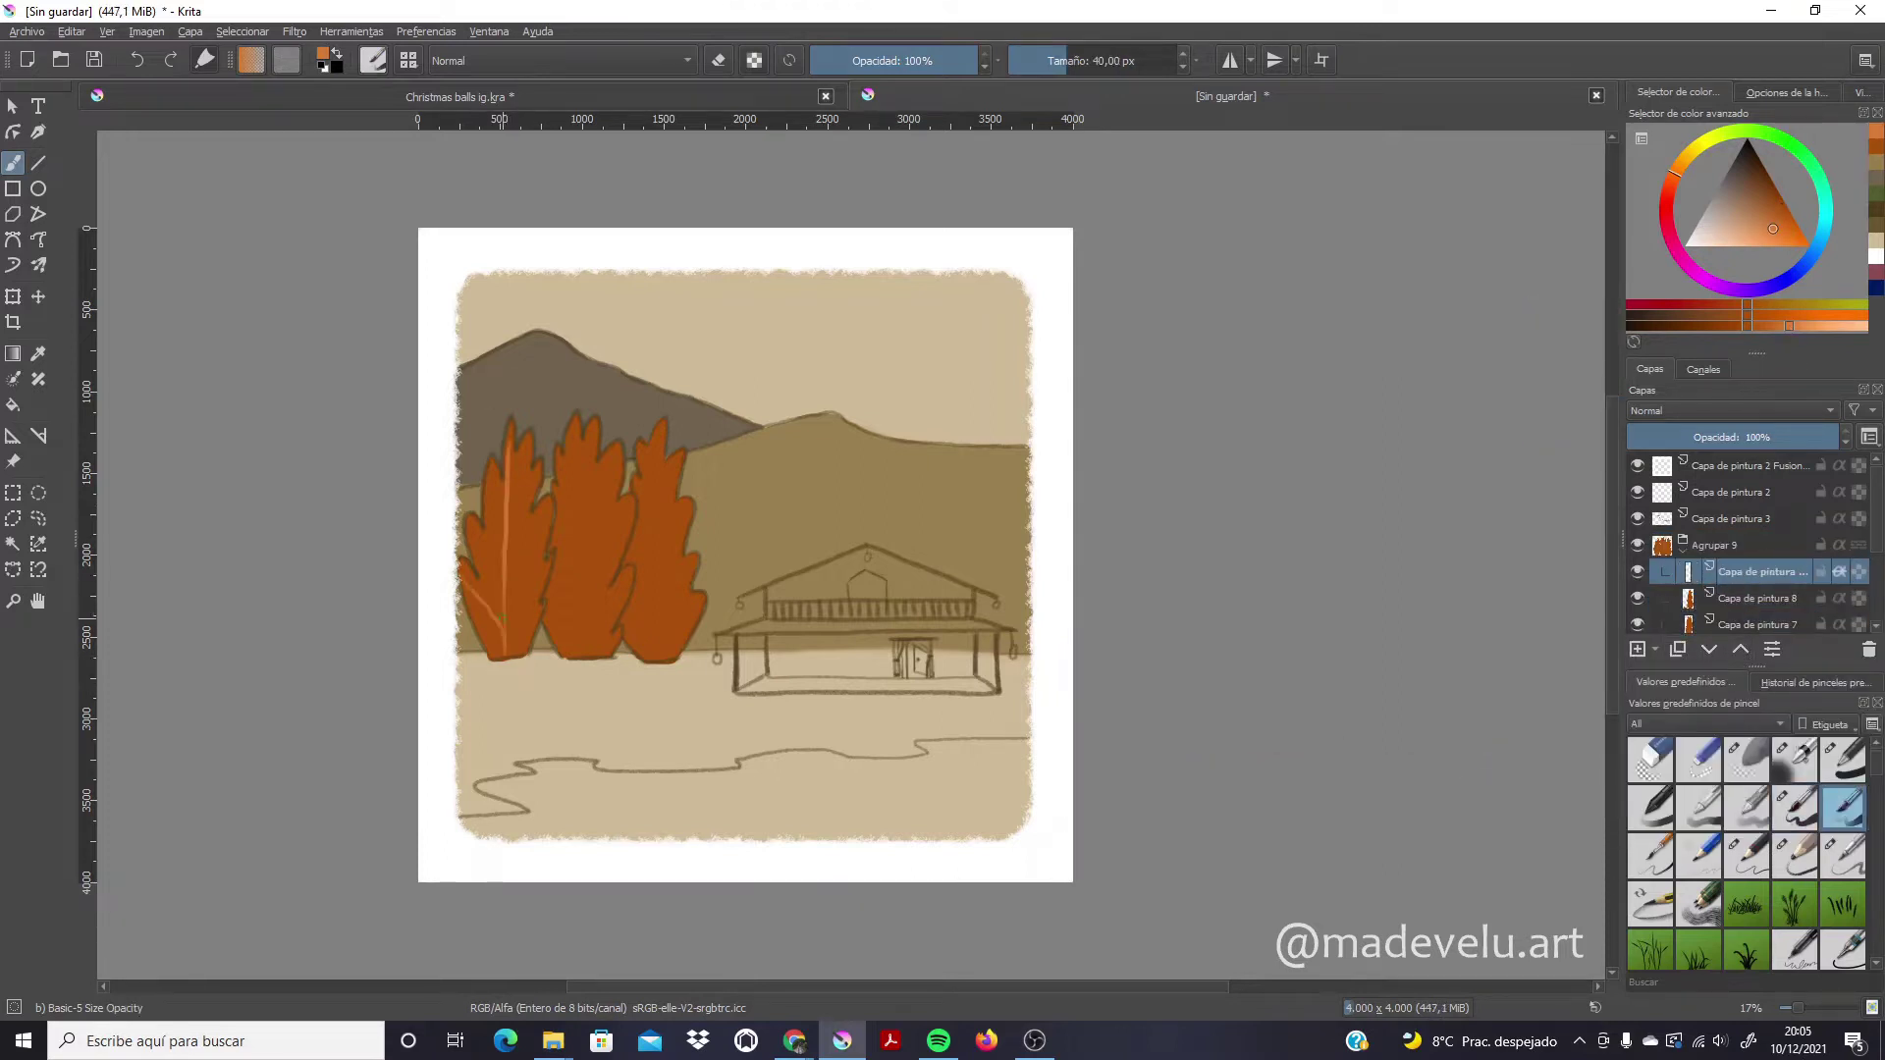
pyautogui.hotkey('ctrl', 'z')
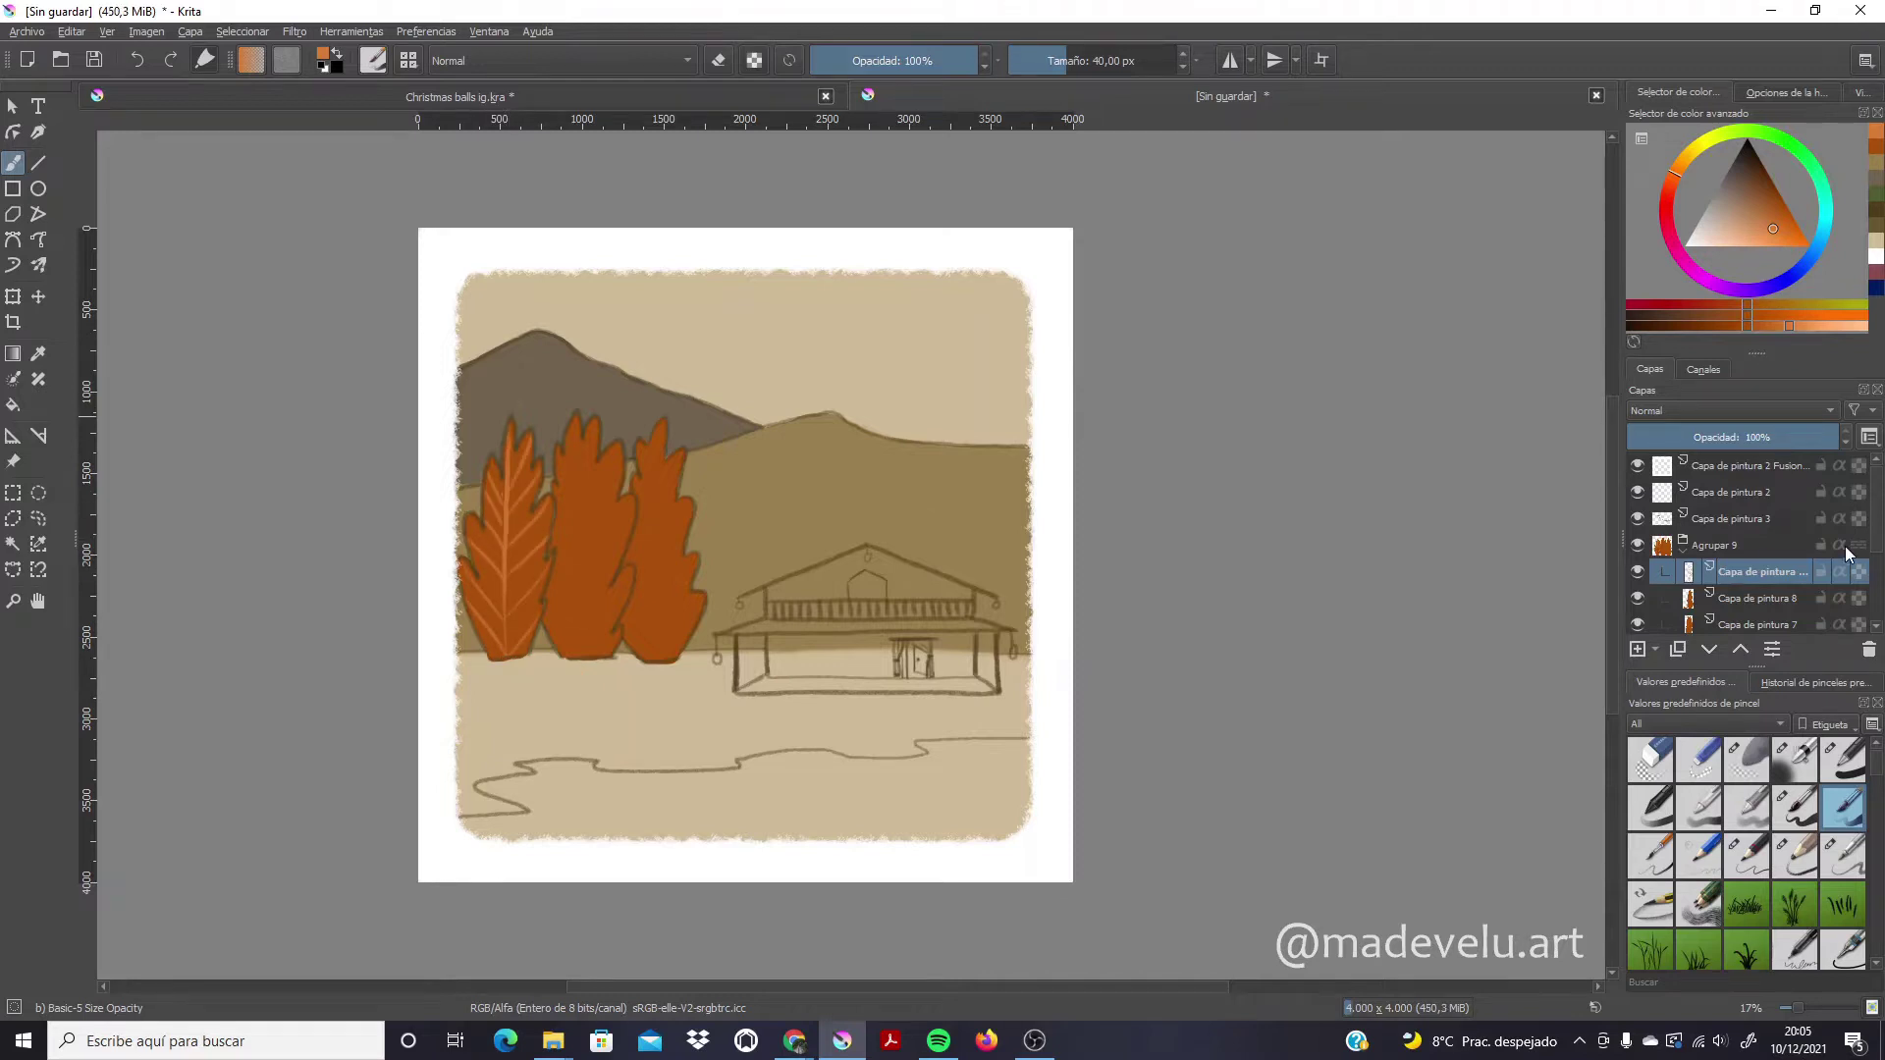
pyautogui.moveTo(582, 486); pyautogui.dragTo(587, 648)
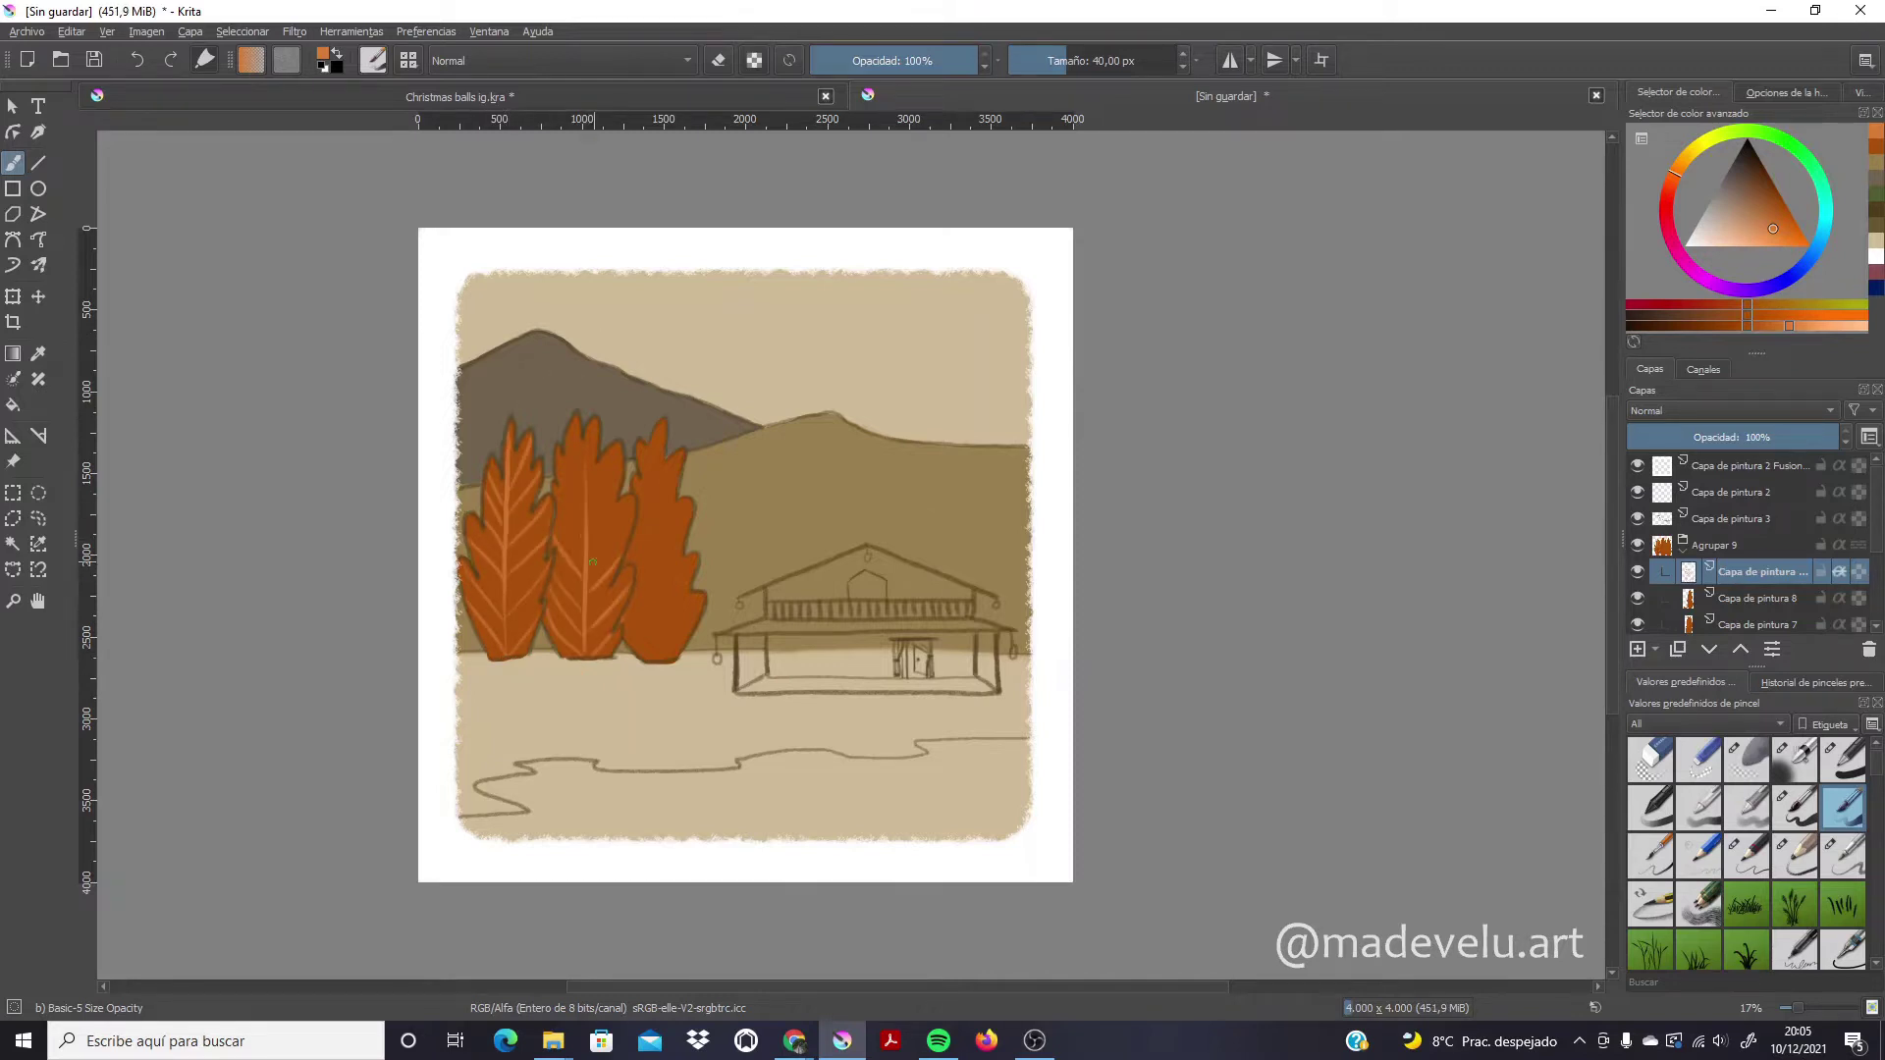
pyautogui.moveTo(591, 574); pyautogui.dragTo(628, 523)
pyautogui.moveTo(658, 447); pyautogui.dragTo(655, 652)
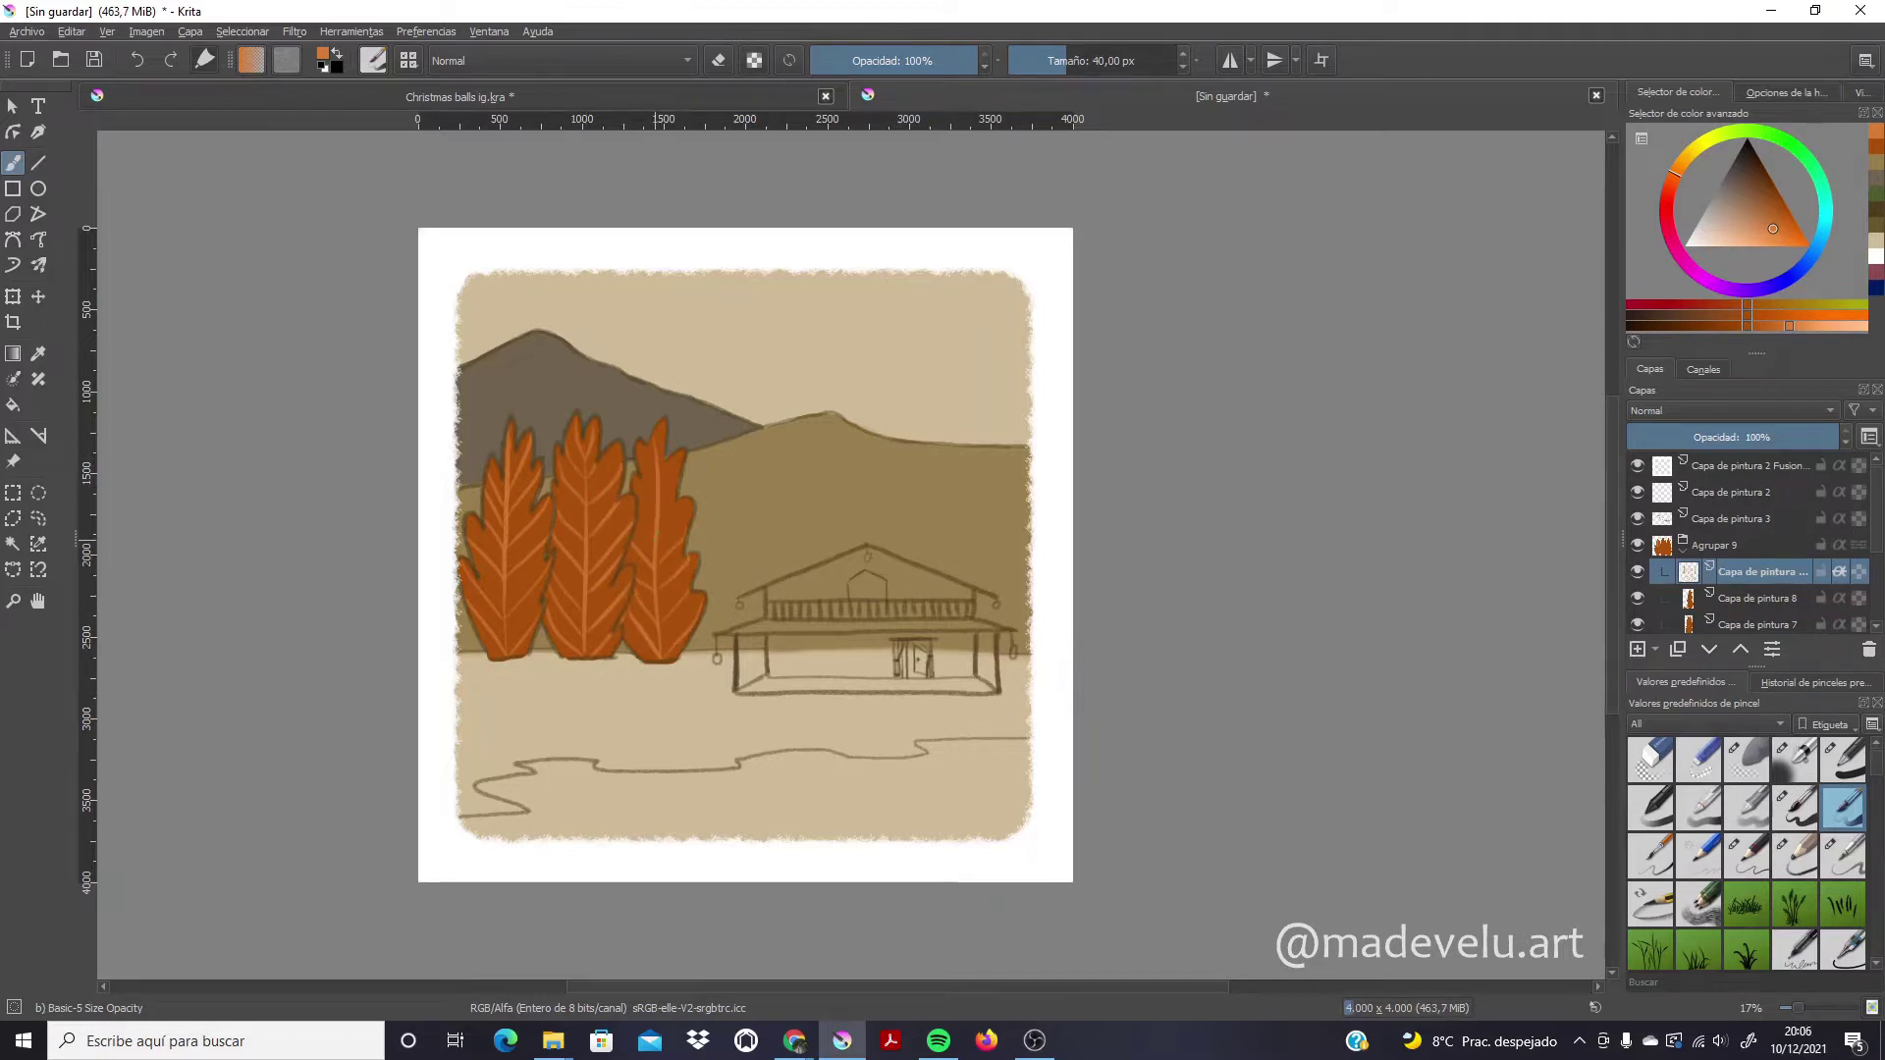
pyautogui.press('Insert')
# Fill the cabin roof triangle and balcony with dark brown
pyautogui.click(1637, 649)
pyautogui.click(1757, 174)
pyautogui.click(1843, 759)
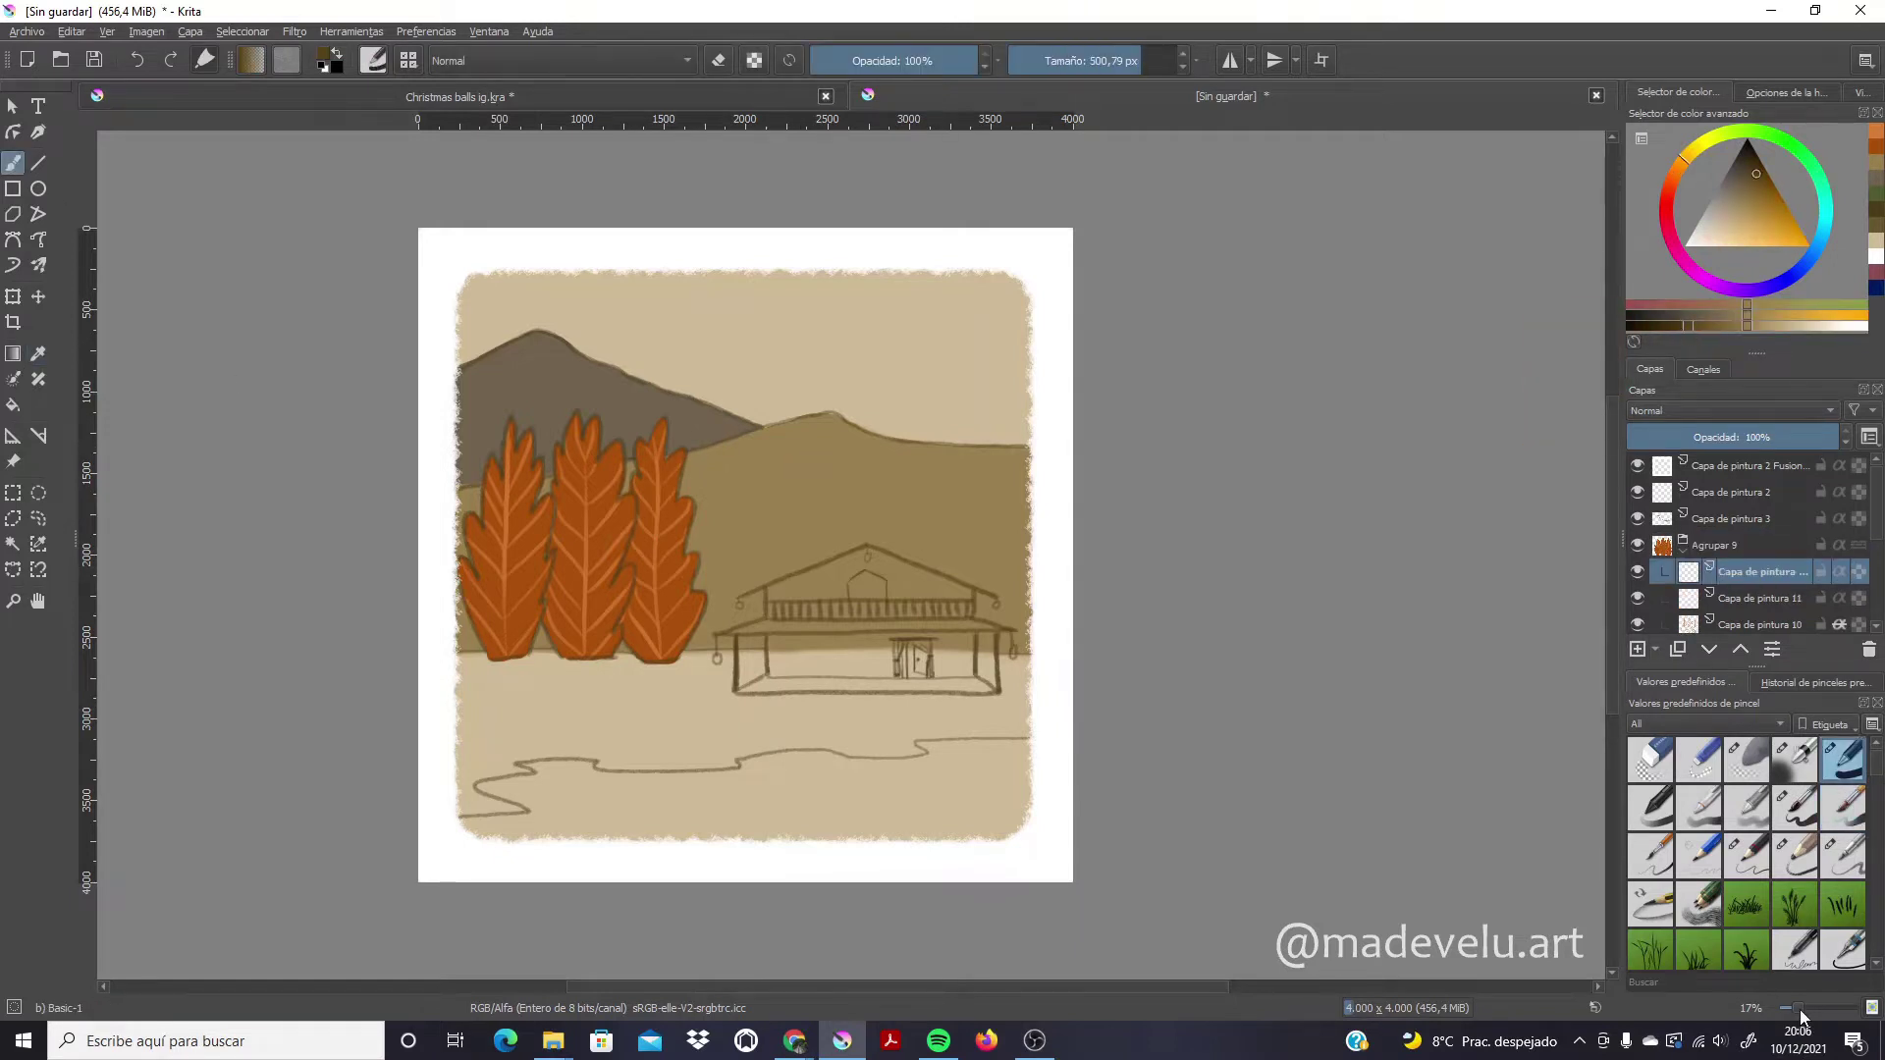
pyautogui.moveTo(1801, 1017); pyautogui.dragTo(1810, 1009)
pyautogui.moveTo(722, 638)
pyautogui.mouseDown()
pyautogui.moveTo(450, 794)
pyautogui.moveTo(1345, 781)
pyautogui.moveTo(1210, 653)
pyautogui.mouseUp()
pyautogui.moveTo(648, 624); pyautogui.dragTo(899, 530)
pyautogui.moveTo(766, 589)
pyautogui.mouseDown()
pyautogui.moveTo(608, 688)
pyautogui.moveTo(1203, 687)
pyautogui.moveTo(667, 727)
pyautogui.moveTo(841, 570)
pyautogui.moveTo(1168, 653)
pyautogui.moveTo(897, 559)
pyautogui.moveTo(652, 762)
pyautogui.moveTo(1291, 772)
pyautogui.mouseUp()
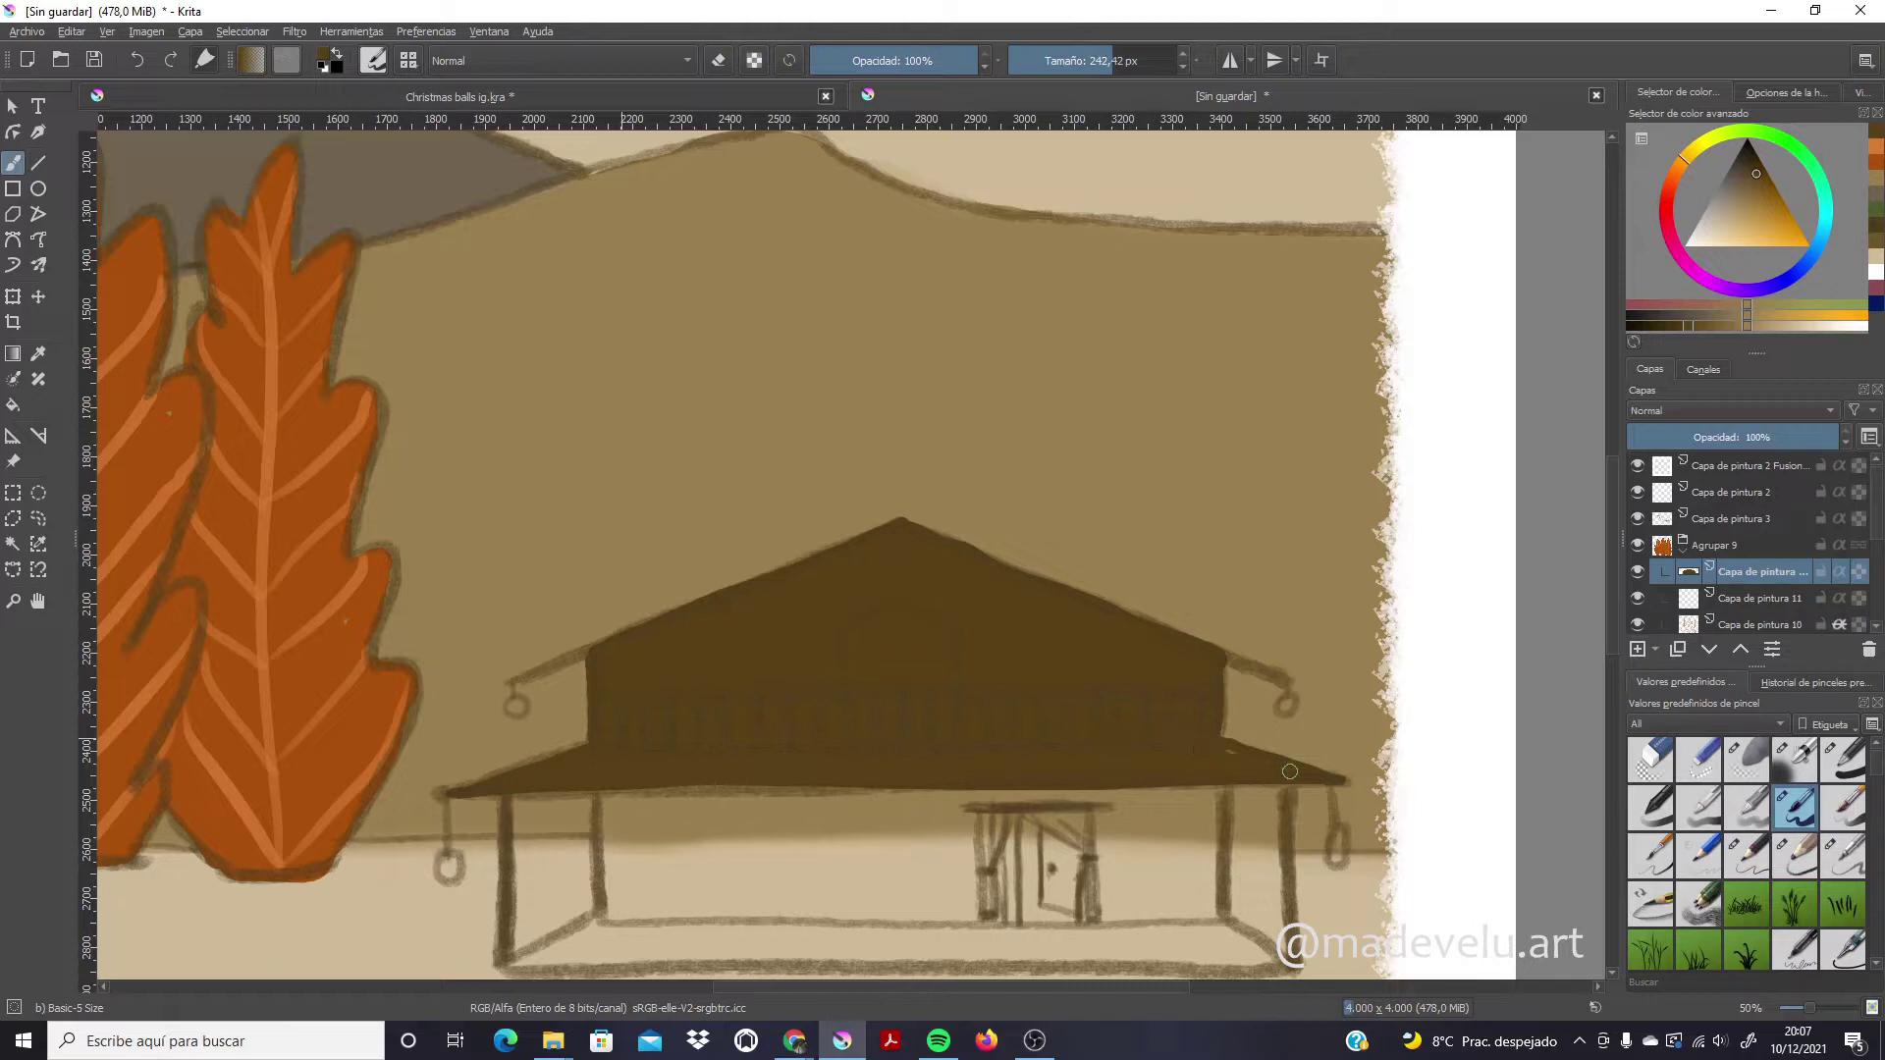
# On a new layer below the roof, fill the porch area and walls dark brown
pyautogui.press('Insert')
pyautogui.scroll(-3, 746, 550)
pyautogui.moveTo(613, 617)
pyautogui.mouseDown()
pyautogui.moveTo(611, 732)
pyautogui.moveTo(548, 759)
pyautogui.moveTo(1247, 616)
pyautogui.mouseUp()
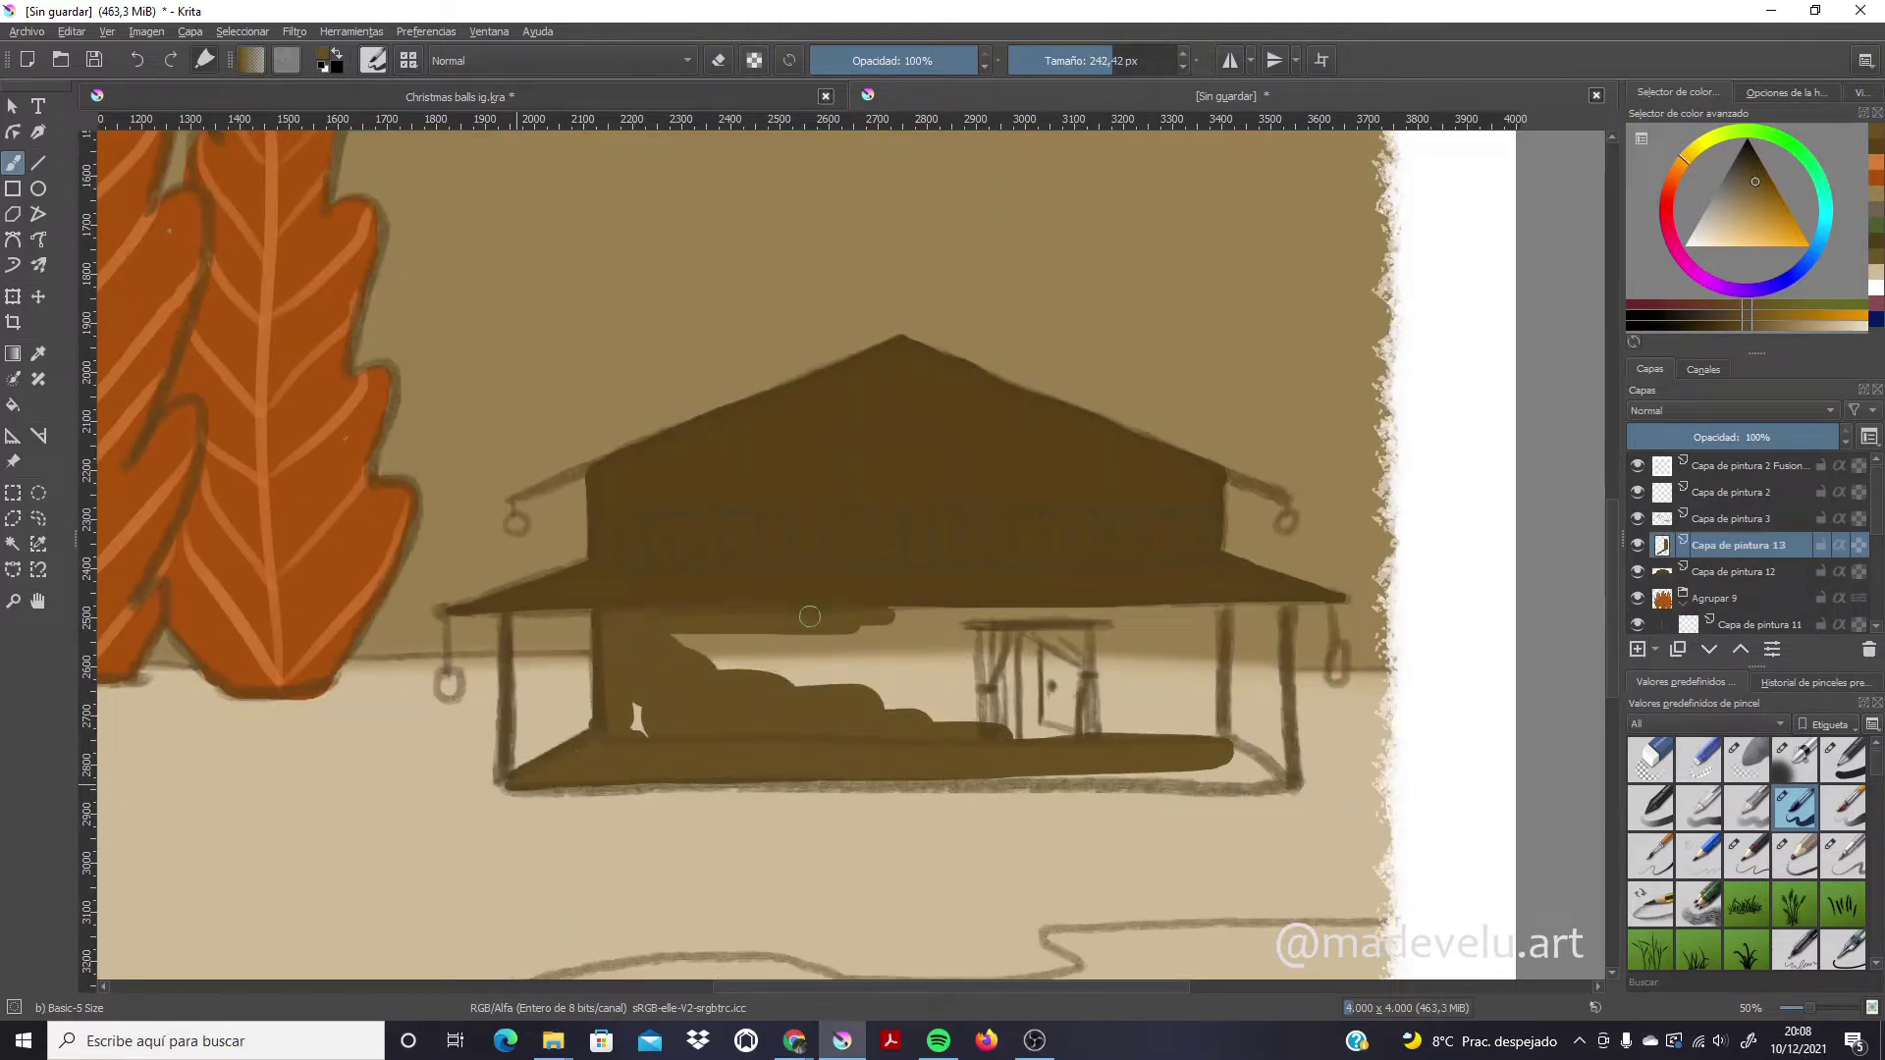
pyautogui.hotkey('ctrl', 'z')
pyautogui.hotkey('ctrl', 'pagedown')
pyautogui.moveTo(717, 687)
pyautogui.mouseDown()
pyautogui.moveTo(677, 692)
pyautogui.moveTo(1284, 779)
pyautogui.moveTo(550, 758)
pyautogui.moveTo(1237, 757)
pyautogui.moveTo(1215, 619)
pyautogui.moveTo(1291, 754)
pyautogui.mouseUp()
pyautogui.hotkey('ctrl', 'z')
pyautogui.moveTo(1294, 609); pyautogui.dragTo(1294, 771)
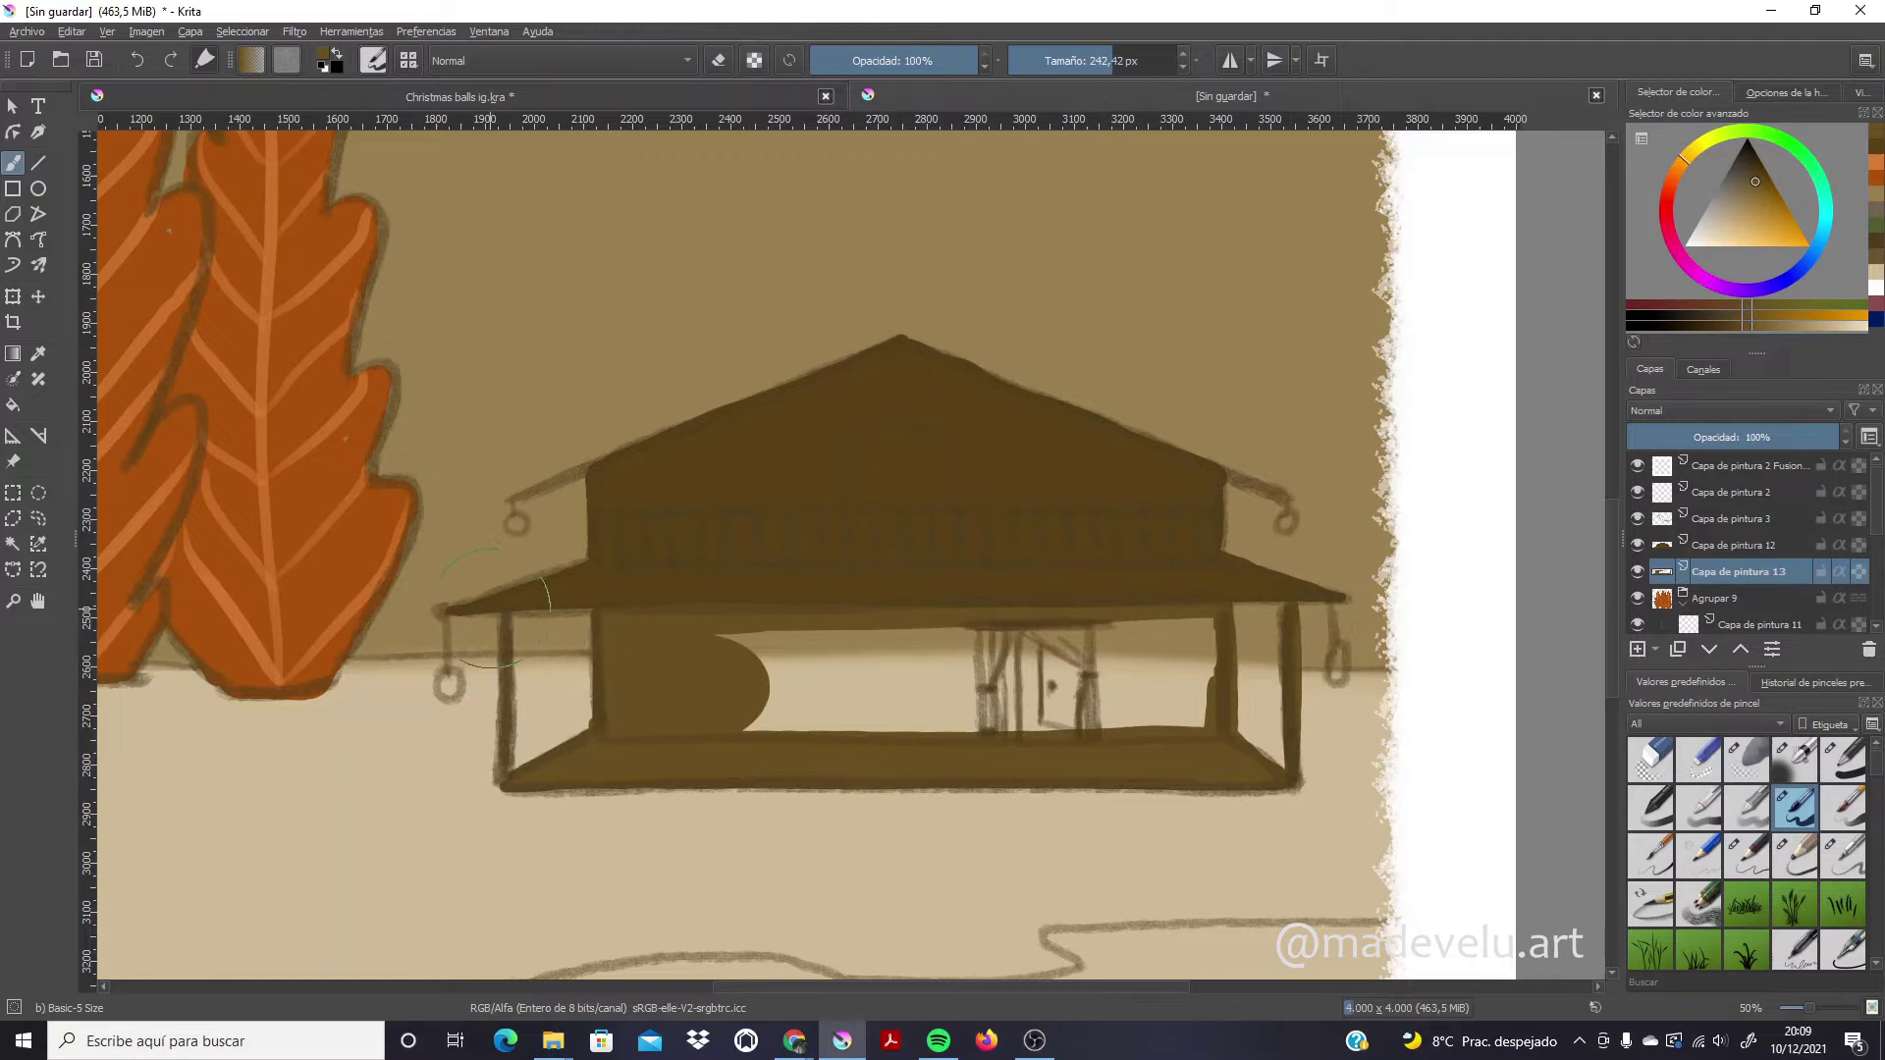
pyautogui.moveTo(703, 613)
pyautogui.mouseDown()
pyautogui.moveTo(1169, 652)
pyautogui.moveTo(1103, 812)
pyautogui.mouseUp()
pyautogui.press('Insert')
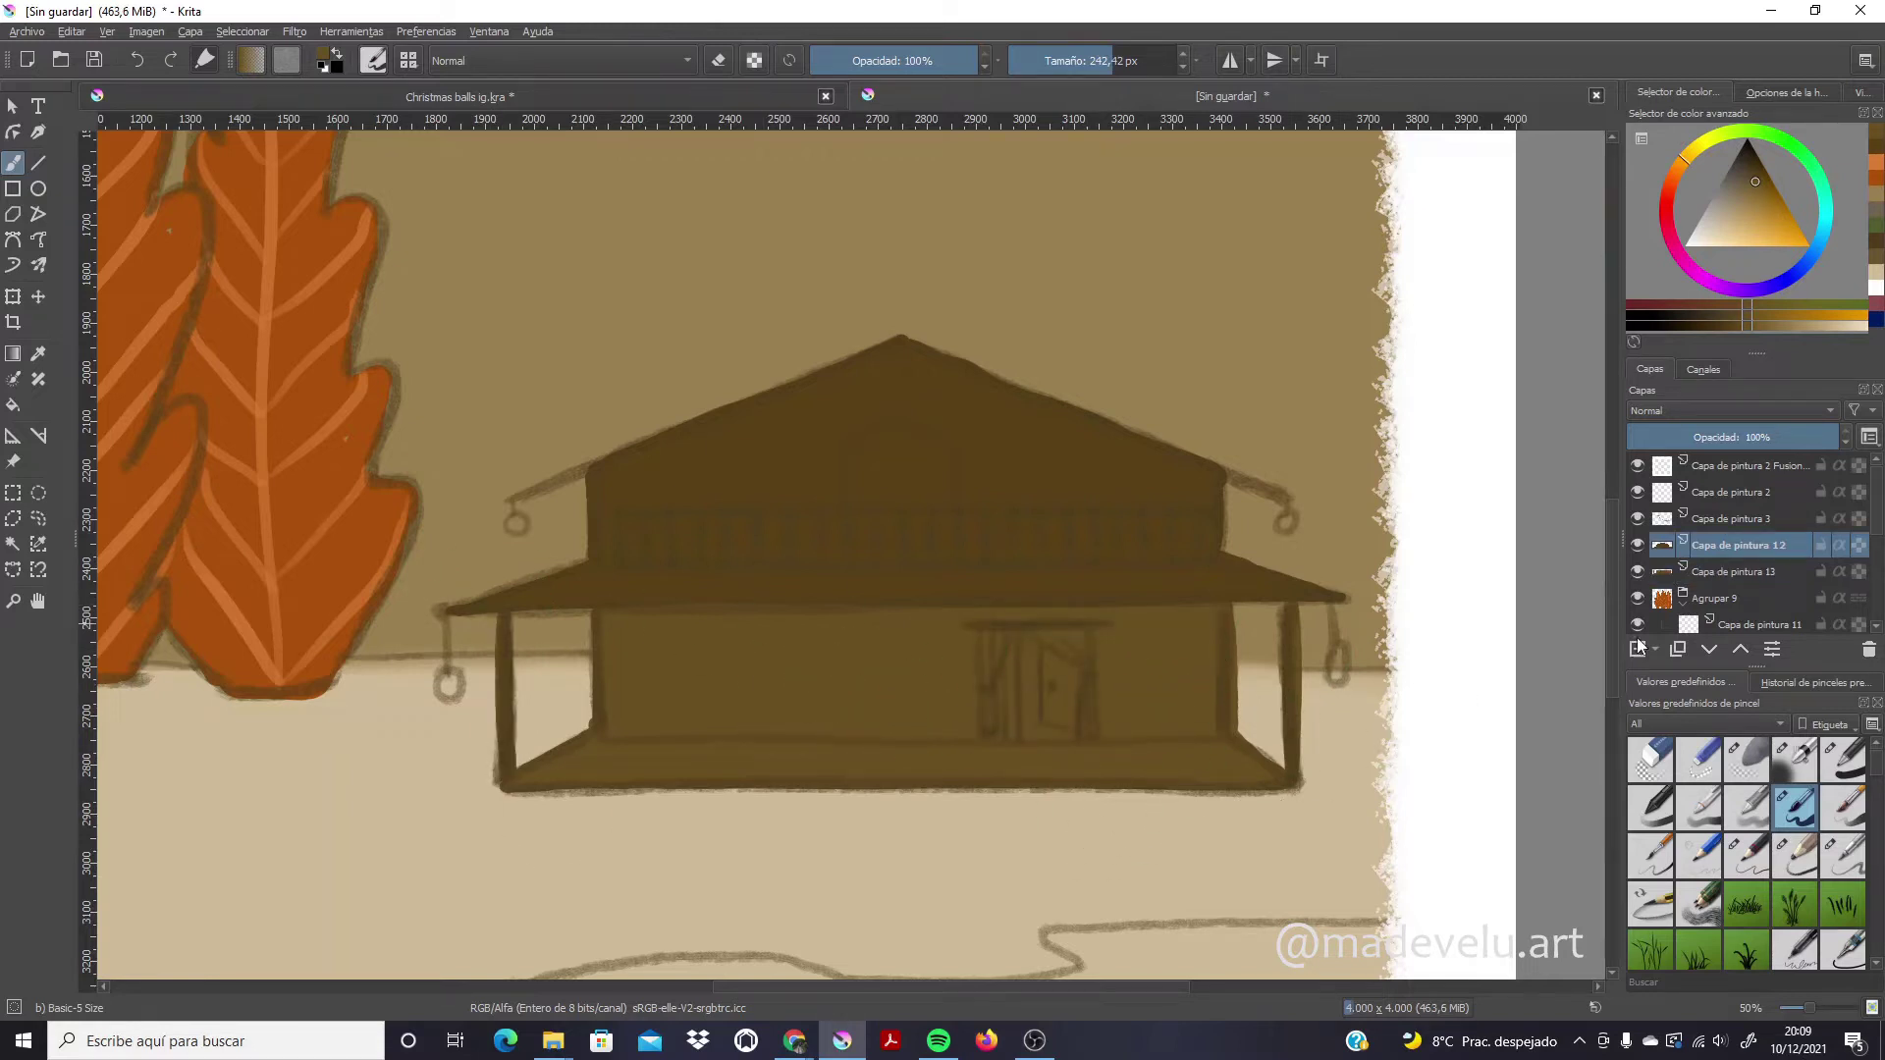
# Paint the gable window in dark purple with a smaller brush
pyautogui.click(1714, 285)
pyautogui.click(1759, 157)
pyautogui.moveTo(849, 558)
pyautogui.mouseDown()
pyautogui.moveTo(865, 434)
pyautogui.moveTo(893, 417)
pyautogui.mouseUp()
pyautogui.moveTo(893, 417)
pyautogui.mouseDown()
pyautogui.moveTo(959, 497)
pyautogui.moveTo(959, 553)
pyautogui.mouseUp()
pyautogui.hotkey('ctrl', 'z')
pyautogui.moveTo(955, 453)
pyautogui.mouseDown()
pyautogui.moveTo(895, 418)
pyautogui.moveTo(852, 552)
pyautogui.moveTo(953, 559)
pyautogui.moveTo(899, 449)
pyautogui.moveTo(923, 491)
pyautogui.mouseUp()
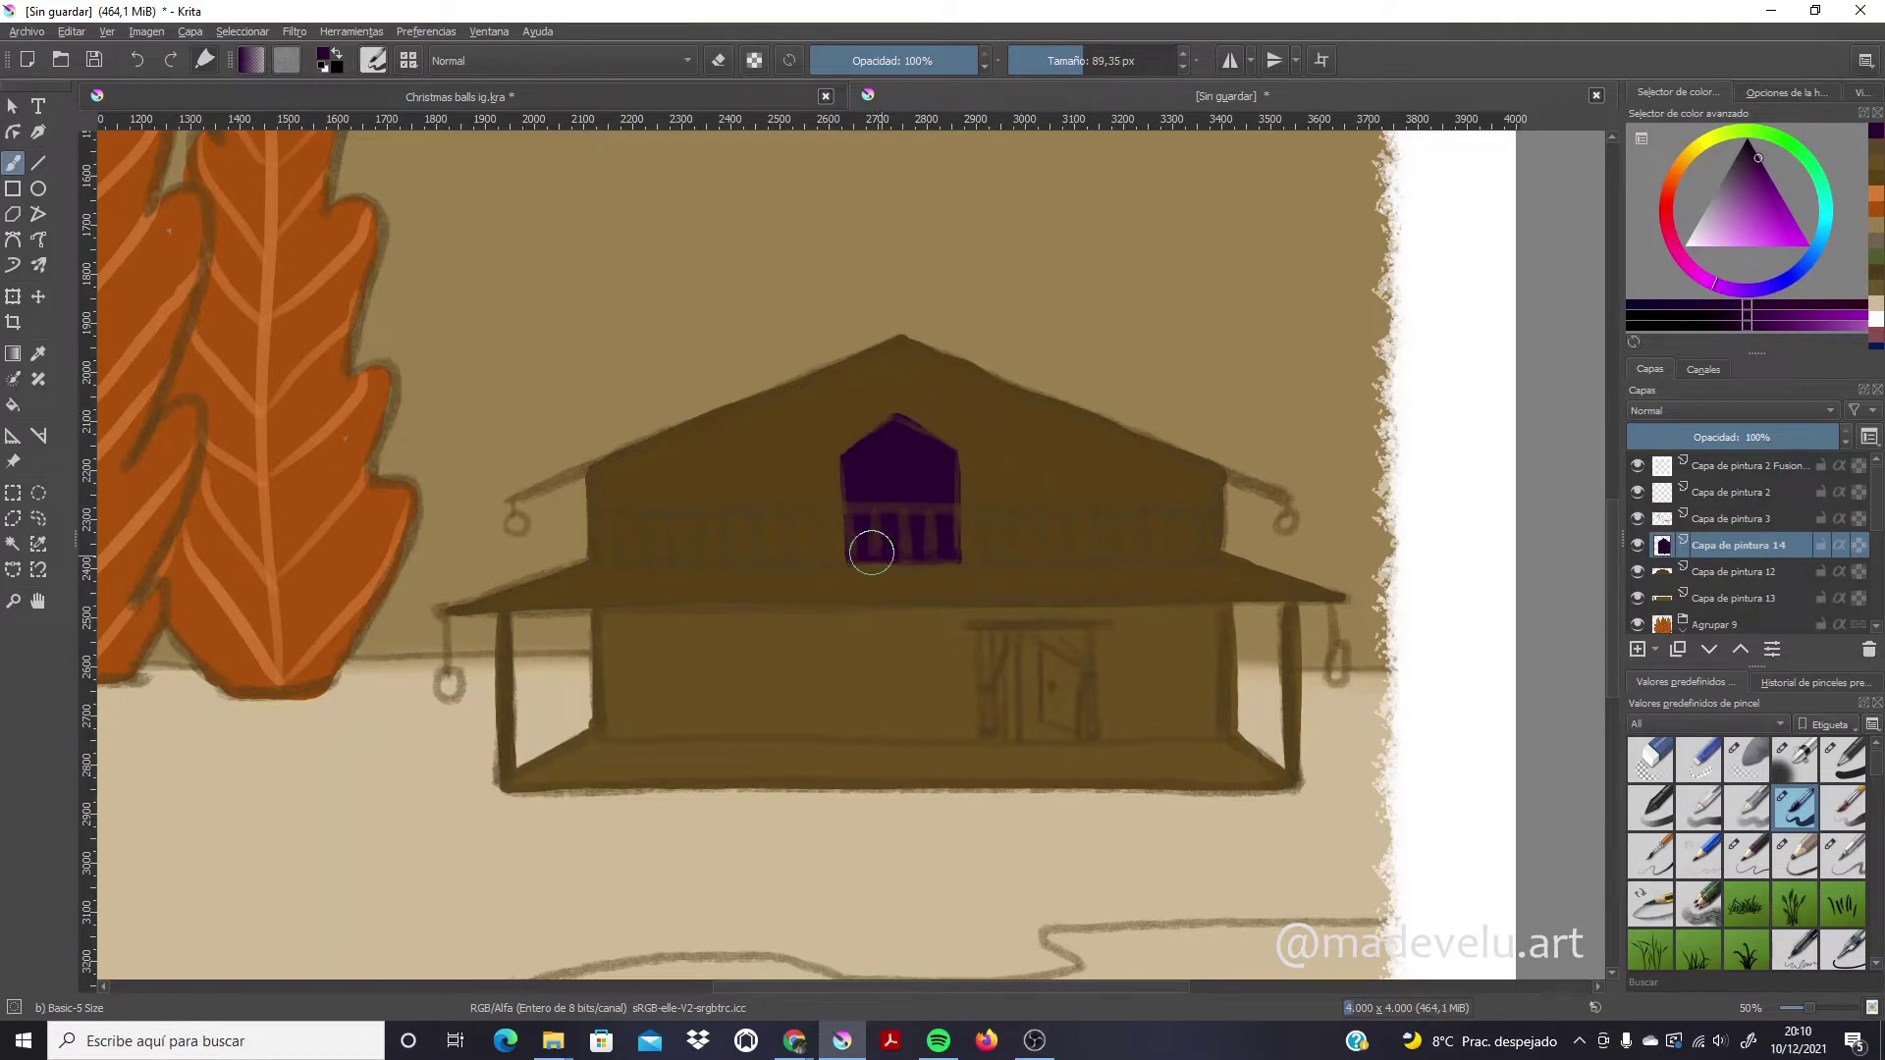
# Outline the balcony railing in purple and add vertical bars across both sides
pyautogui.moveTo(594, 508); pyautogui.dragTo(1229, 502)
pyautogui.moveTo(594, 562); pyautogui.dragTo(1234, 555)
pyautogui.moveTo(593, 505); pyautogui.dragTo(592, 563)
pyautogui.moveTo(1232, 501); pyautogui.dragTo(1234, 552)
pyautogui.moveTo(621, 511); pyautogui.dragTo(621, 562)
pyautogui.moveTo(652, 511)
pyautogui.mouseDown()
pyautogui.moveTo(652, 558)
pyautogui.moveTo(677, 559)
pyautogui.mouseUp()
pyautogui.moveTo(706, 511); pyautogui.dragTo(706, 560)
pyautogui.moveTo(735, 511); pyautogui.dragTo(735, 560)
pyautogui.moveTo(763, 513); pyautogui.dragTo(762, 556)
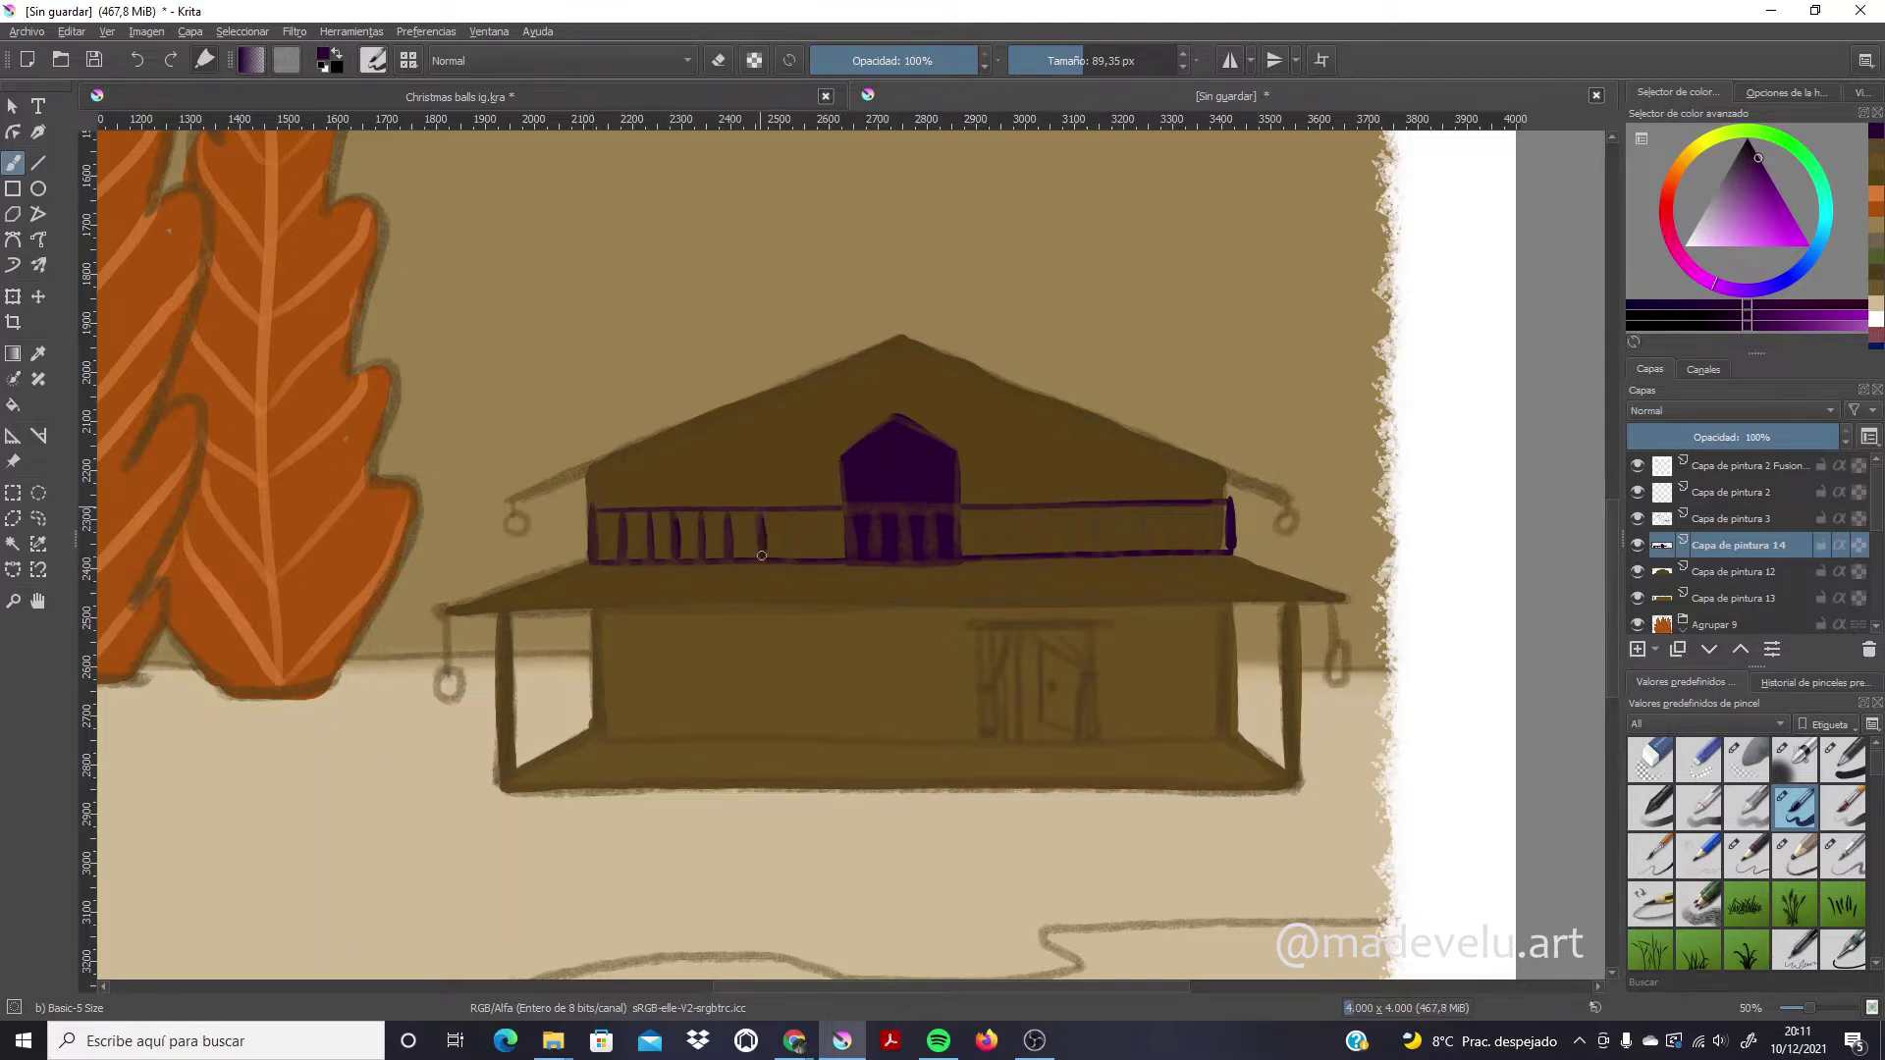
pyautogui.moveTo(1017, 511); pyautogui.dragTo(1017, 555)
pyautogui.moveTo(1046, 511); pyautogui.dragTo(1046, 555)
pyautogui.moveTo(1073, 509)
pyautogui.mouseDown()
pyautogui.moveTo(1072, 556)
pyautogui.moveTo(1100, 556)
pyautogui.mouseUp()
pyautogui.moveTo(1156, 507); pyautogui.dragTo(1156, 554)
pyautogui.moveTo(1214, 506); pyautogui.dragTo(1215, 549)
# Outline the upper and lower roof edges in purple
pyautogui.moveTo(503, 501)
pyautogui.mouseDown()
pyautogui.moveTo(901, 339)
pyautogui.moveTo(1294, 503)
pyautogui.mouseUp()
pyautogui.moveTo(457, 609); pyautogui.dragTo(1346, 597)
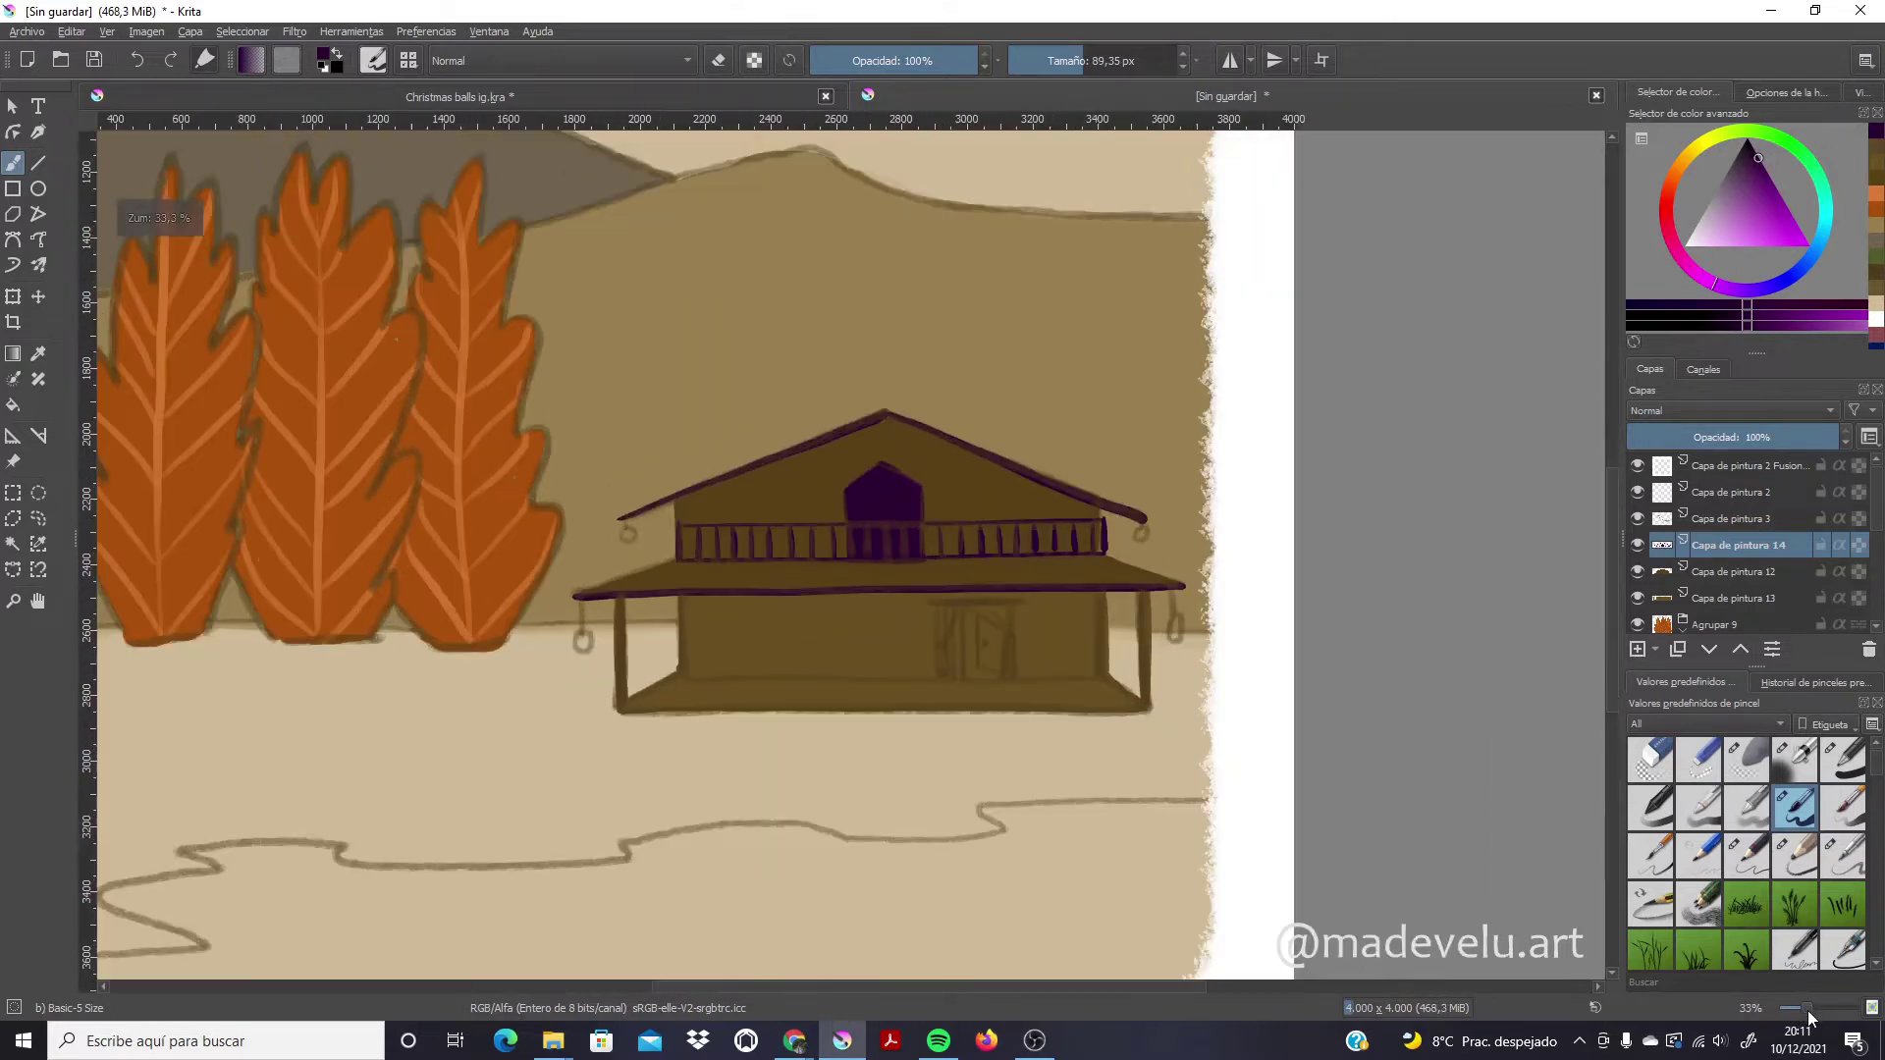
pyautogui.moveTo(1810, 1008); pyautogui.dragTo(1801, 1006)
pyautogui.click(1875, 324)
# On a new layer, paint pale beige over the sand below the winding path with Basic-1
pyautogui.scroll(-10, 1748, 854)
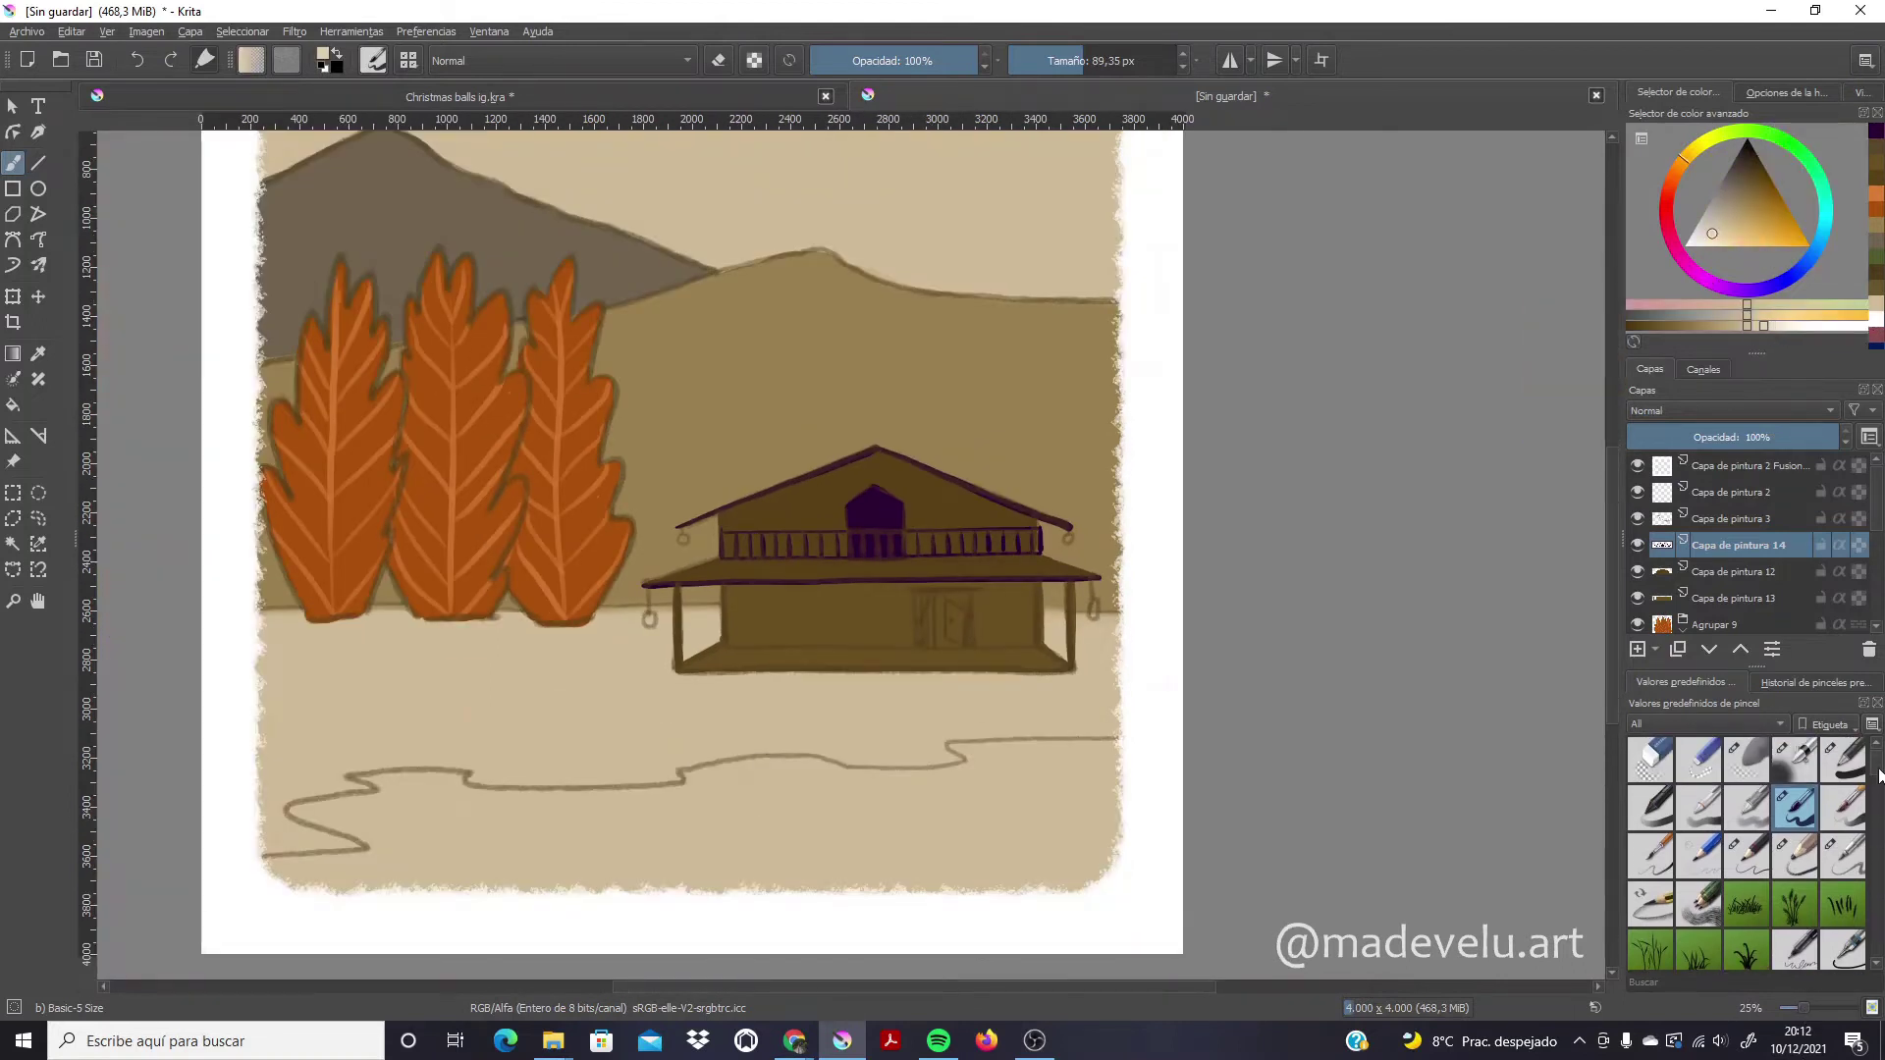
pyautogui.click(1794, 899)
pyautogui.moveTo(403, 855)
pyautogui.mouseDown()
pyautogui.moveTo(1106, 842)
pyautogui.moveTo(799, 821)
pyautogui.mouseUp()
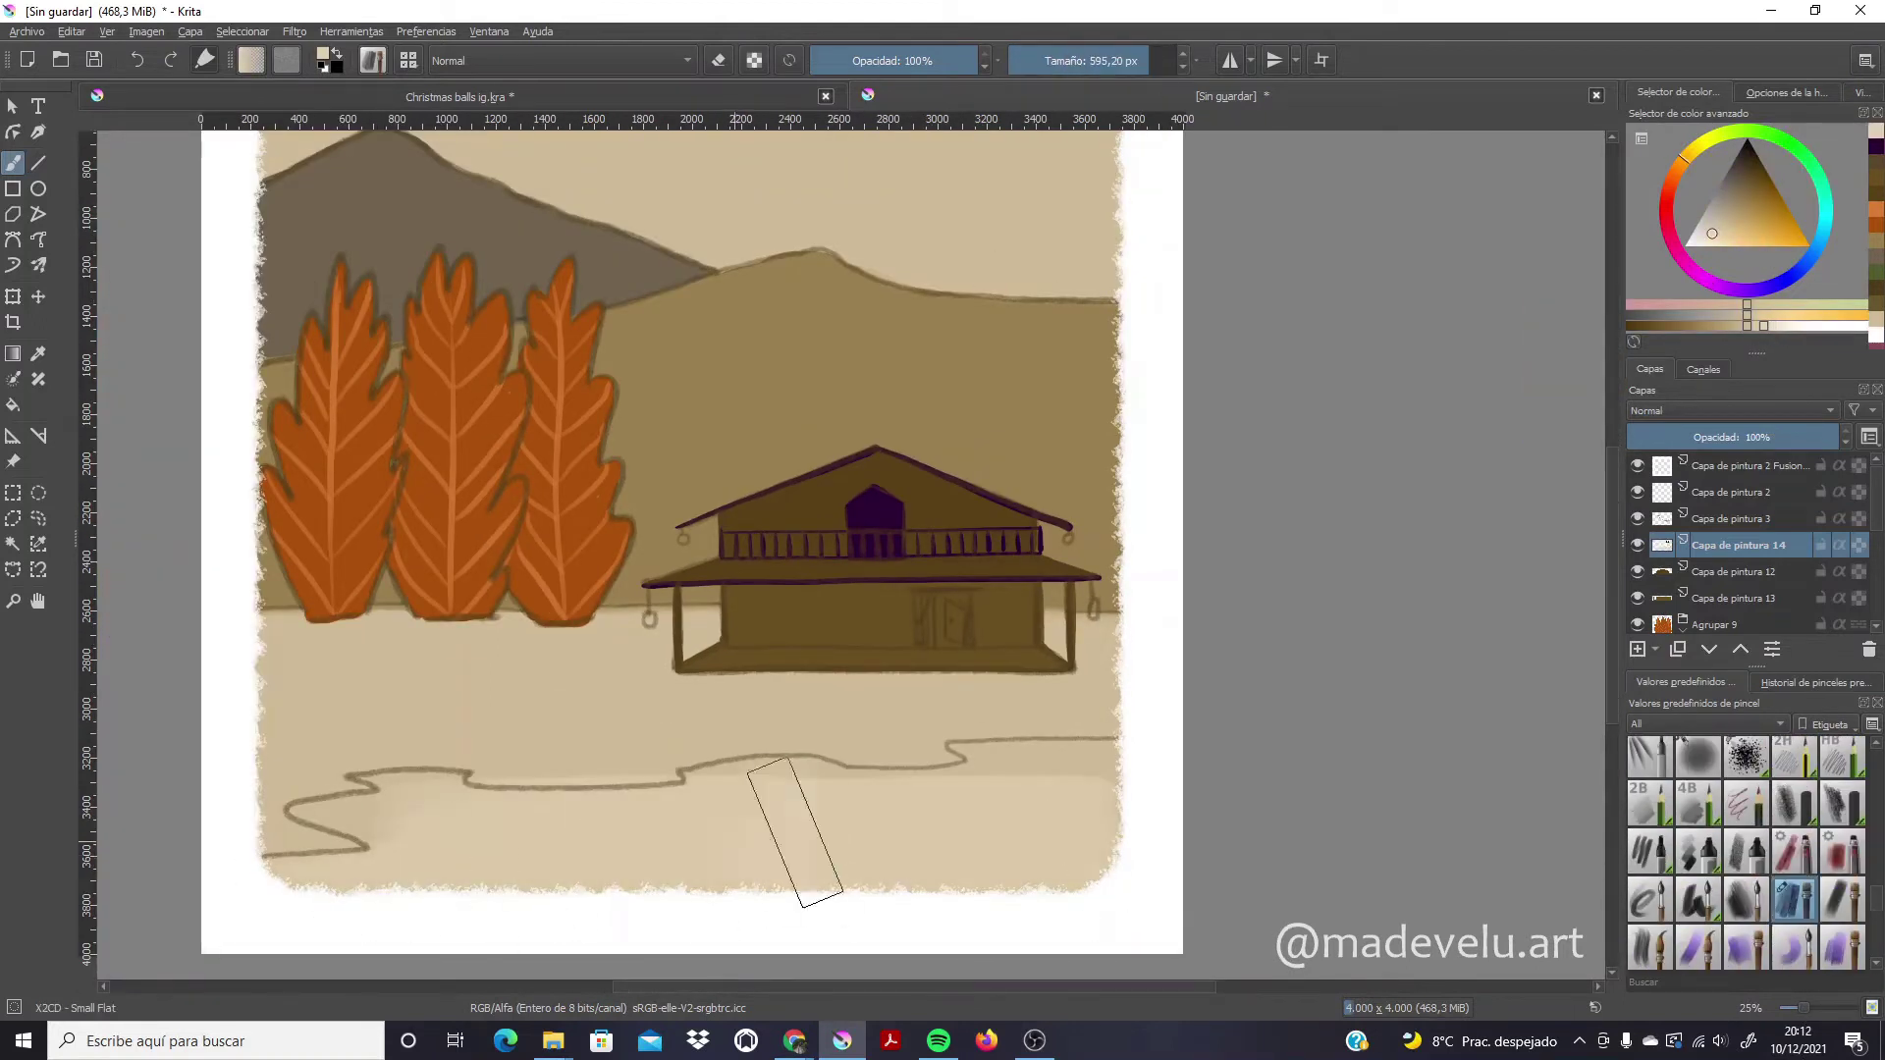
pyautogui.moveTo(1119, 775); pyautogui.dragTo(972, 766)
pyautogui.hotkey('ctrl', 'z')
pyautogui.hotkey('ctrl', 'z')
pyautogui.scroll(10, 1748, 854)
pyautogui.click(1844, 759)
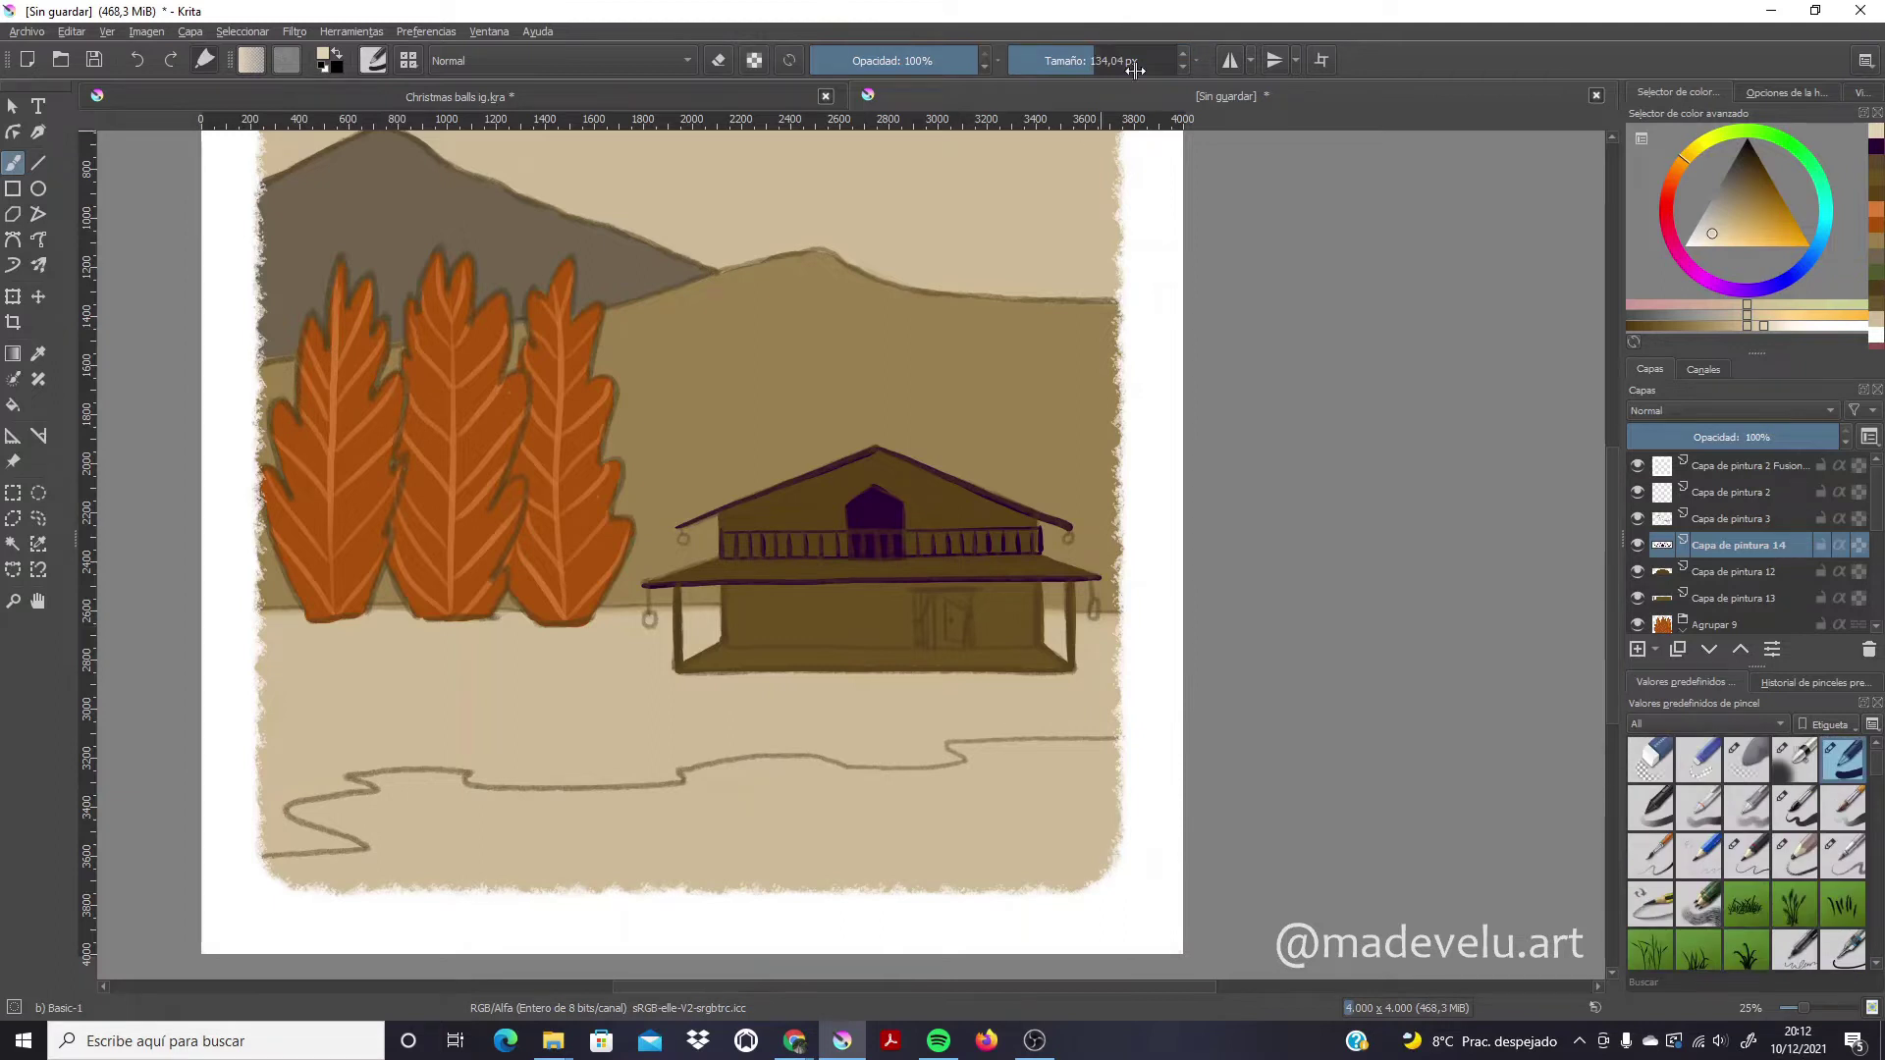
pyautogui.click(1637, 649)
pyautogui.moveTo(1035, 859); pyautogui.dragTo(370, 892)
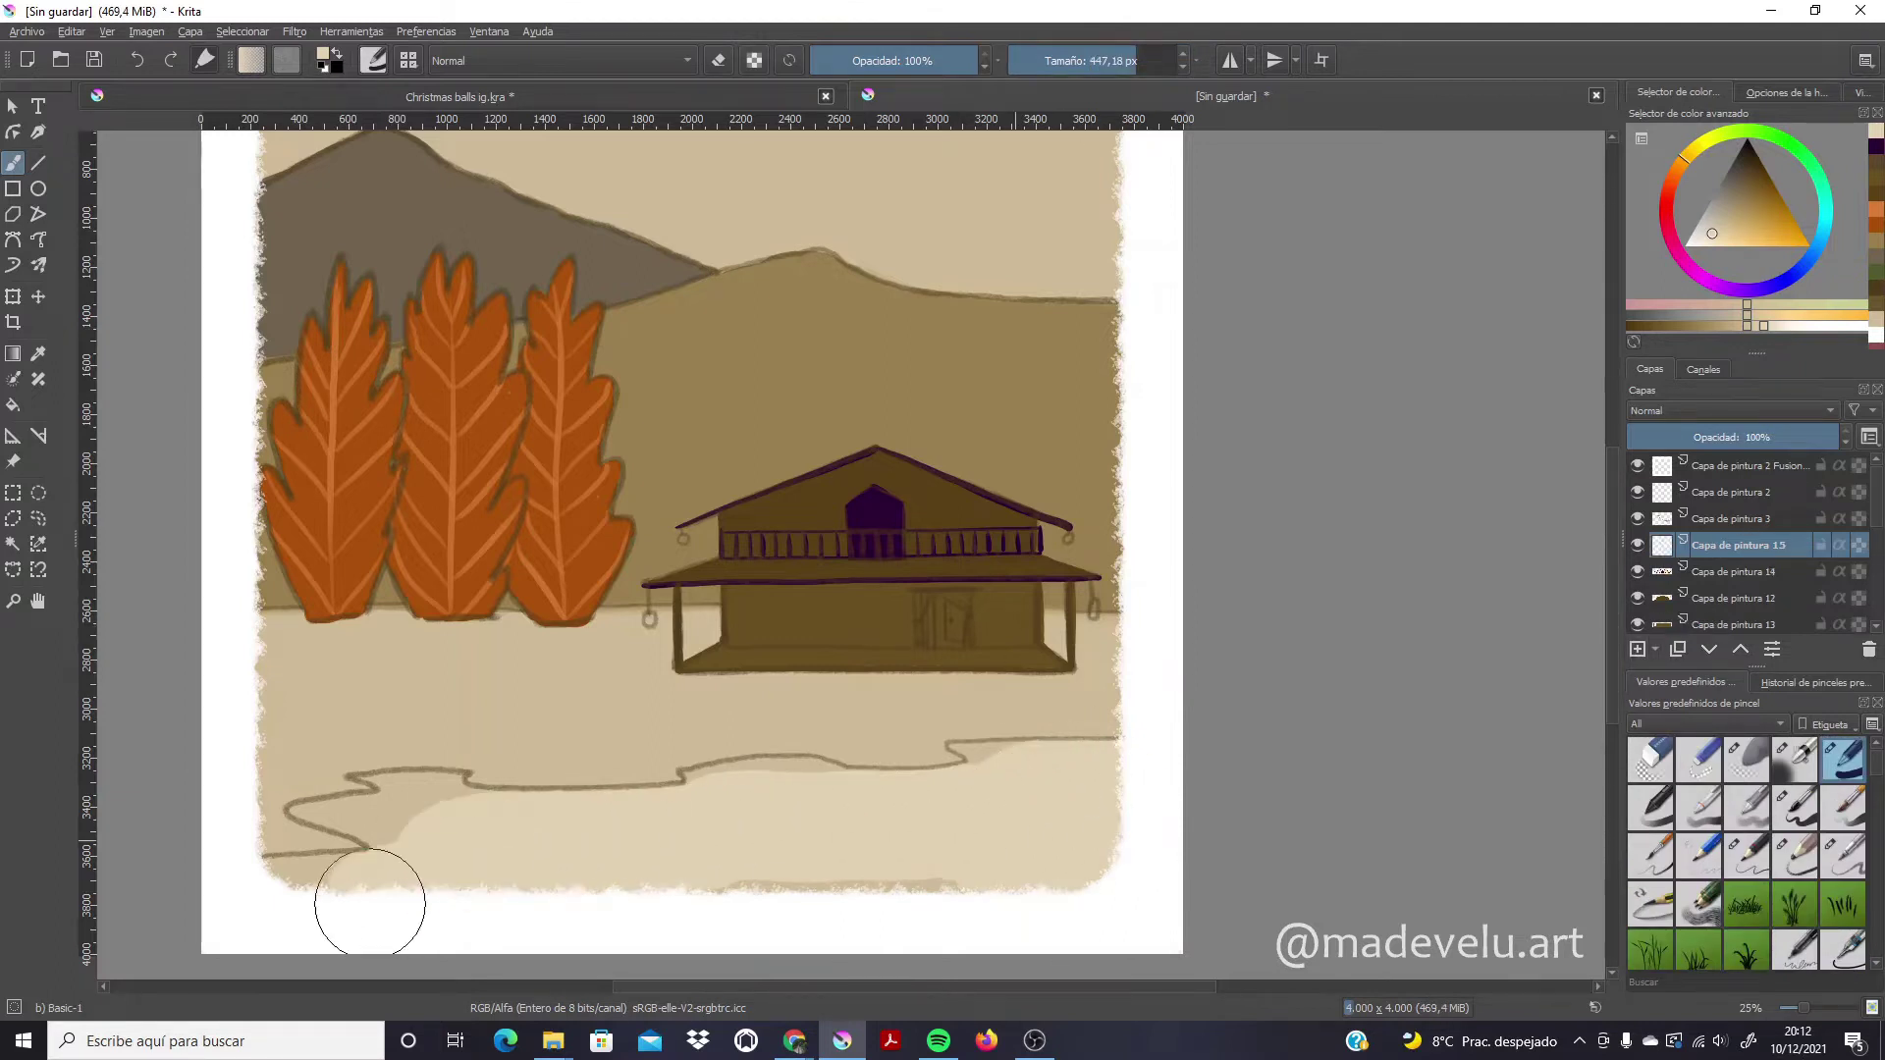
pyautogui.click(1796, 807)
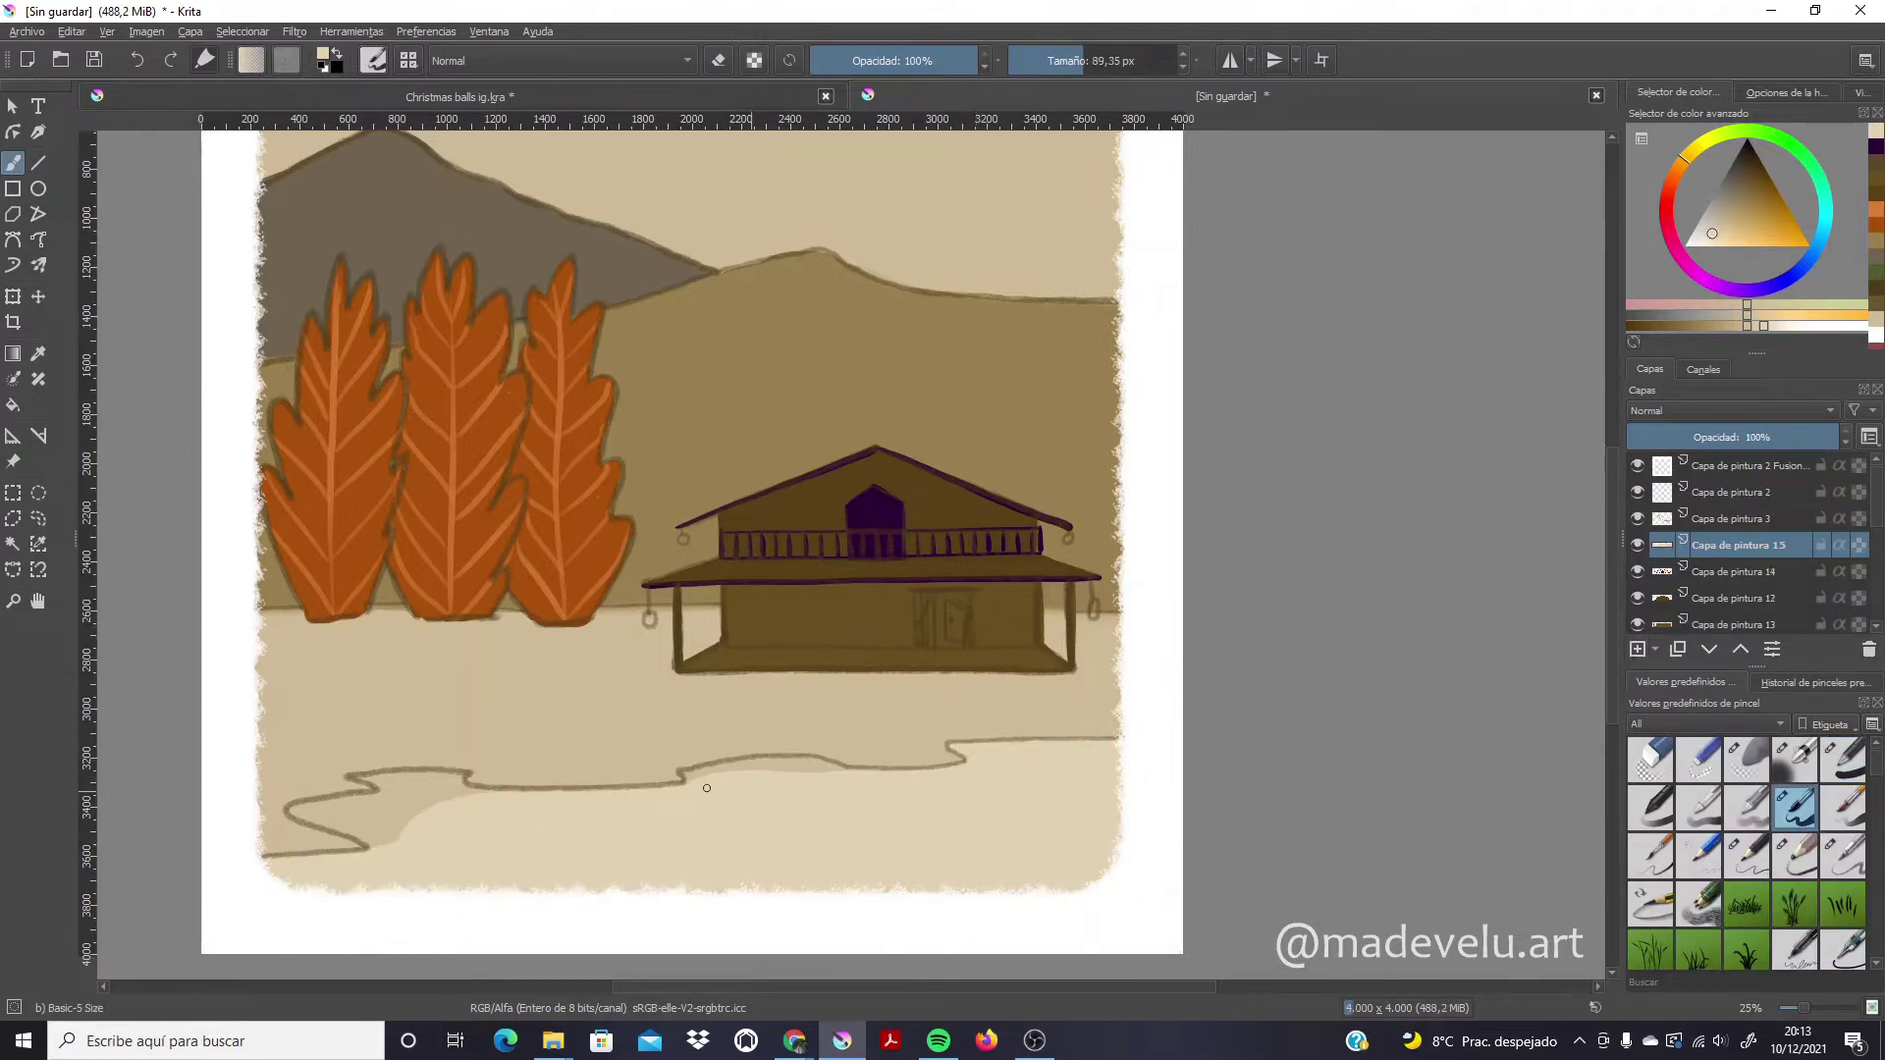
pyautogui.moveTo(381, 833)
pyautogui.mouseDown()
pyautogui.moveTo(365, 795)
pyautogui.moveTo(402, 804)
pyautogui.moveTo(335, 819)
pyautogui.mouseUp()
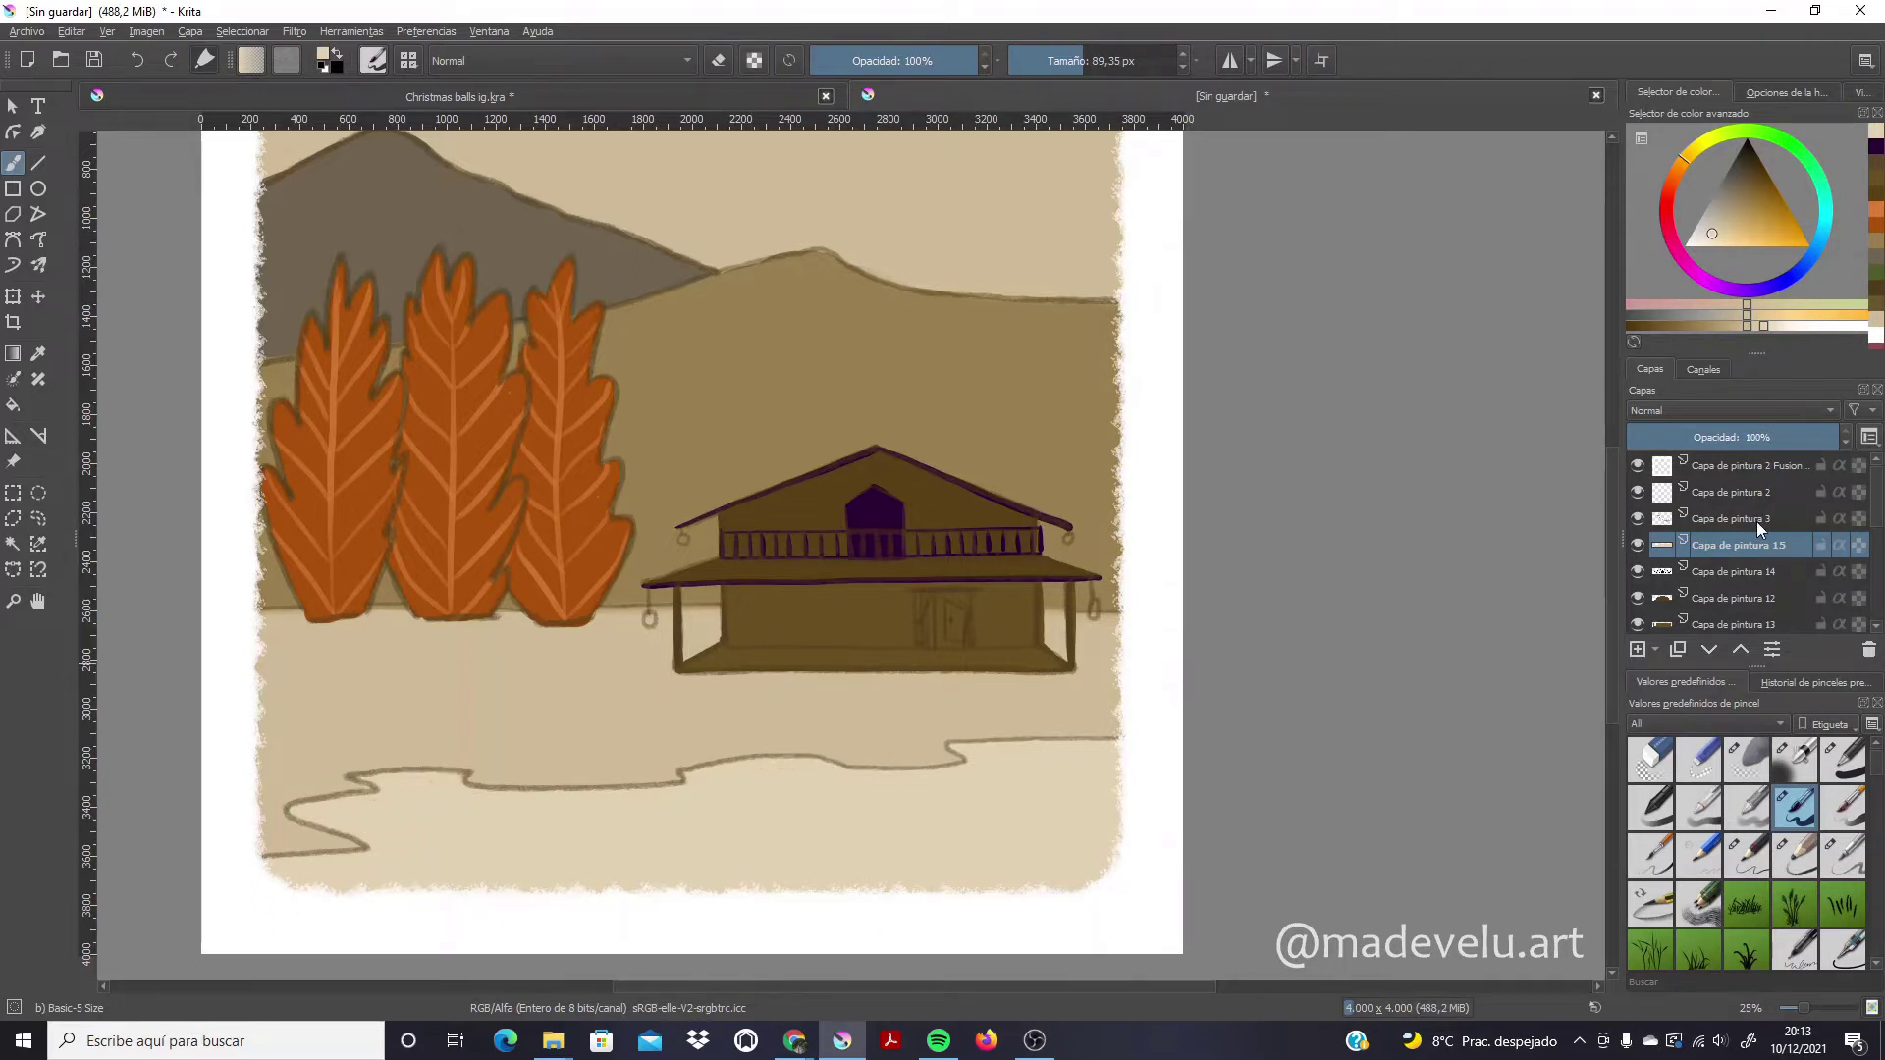
# Quick-group Capa de pintura 5 into a new layer group, Agrupar 17
pyautogui.press('pagedown')
pyautogui.press('pagedown')
pyautogui.press('pagedown')
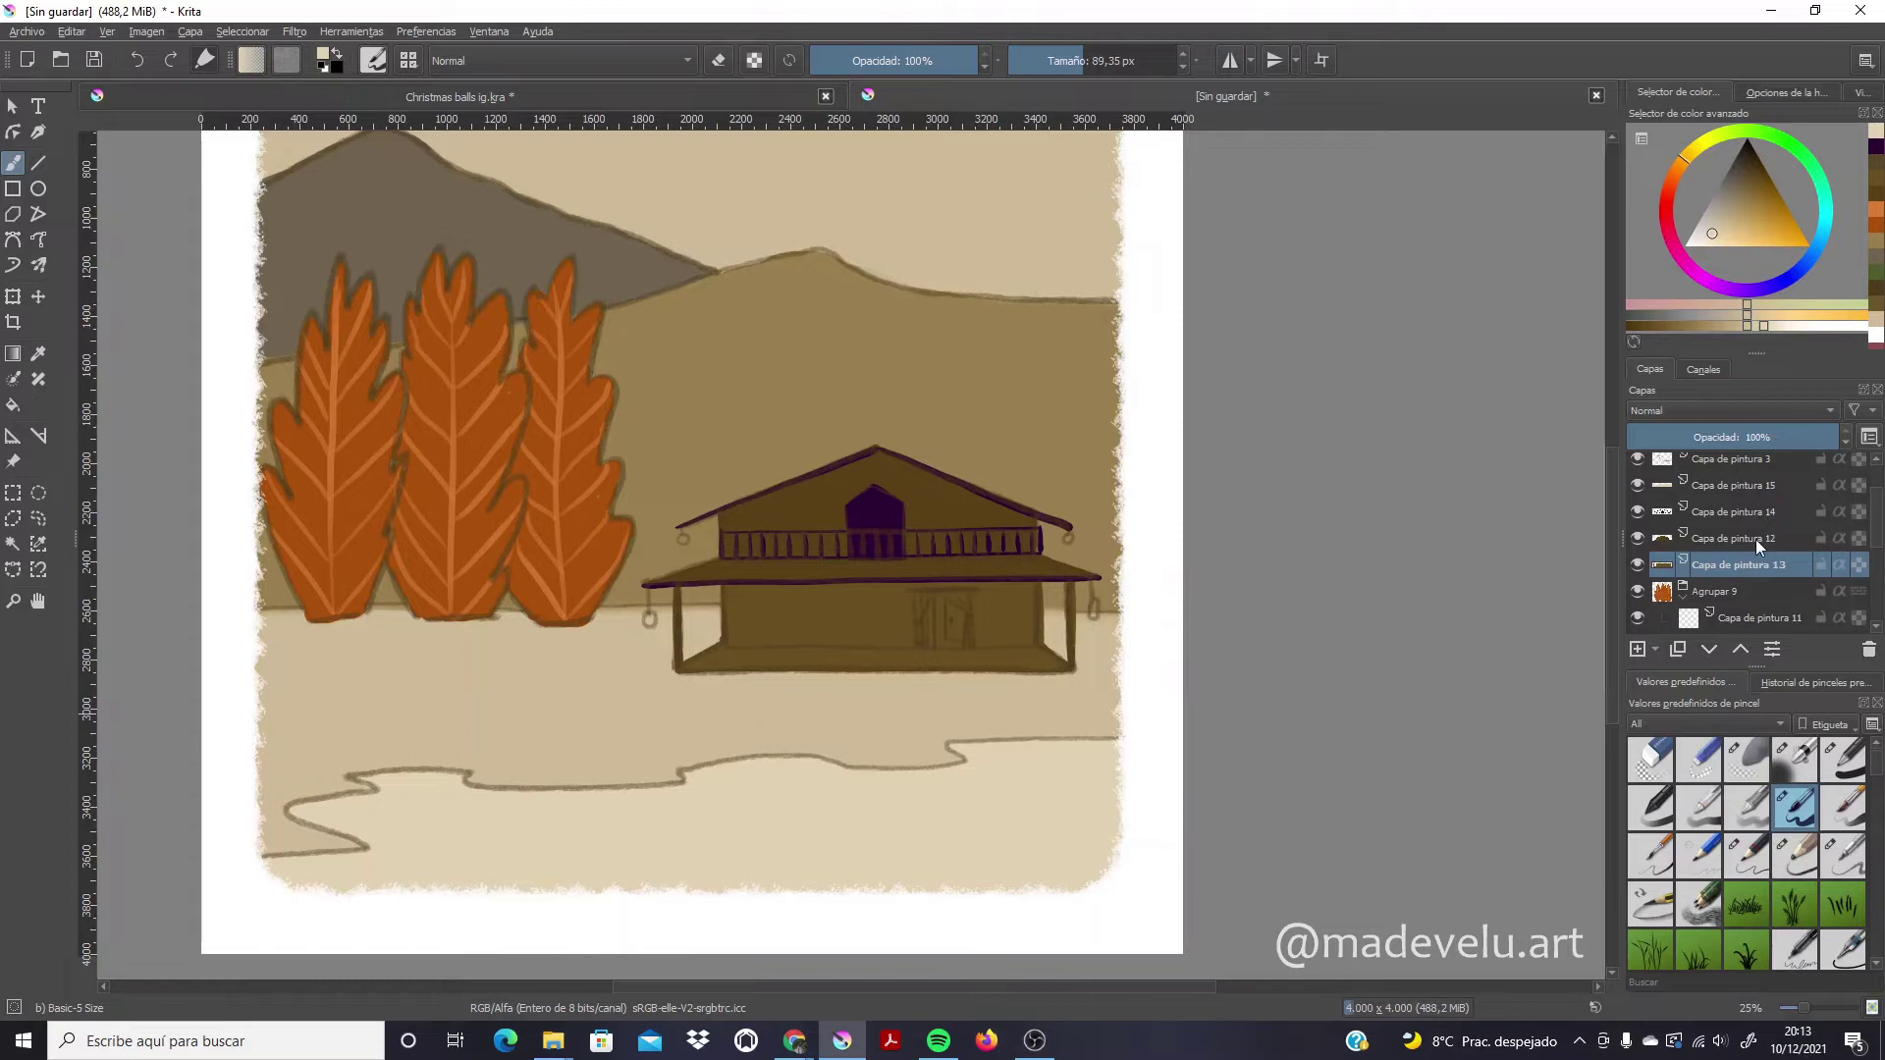
pyautogui.press('pagedown')
pyautogui.press('pagedown')
pyautogui.press('pagedown')
pyautogui.press('pagedown')
pyautogui.press('pagedown')
pyautogui.press('pagedown')
pyautogui.press('pagedown')
pyautogui.press('pagedown')
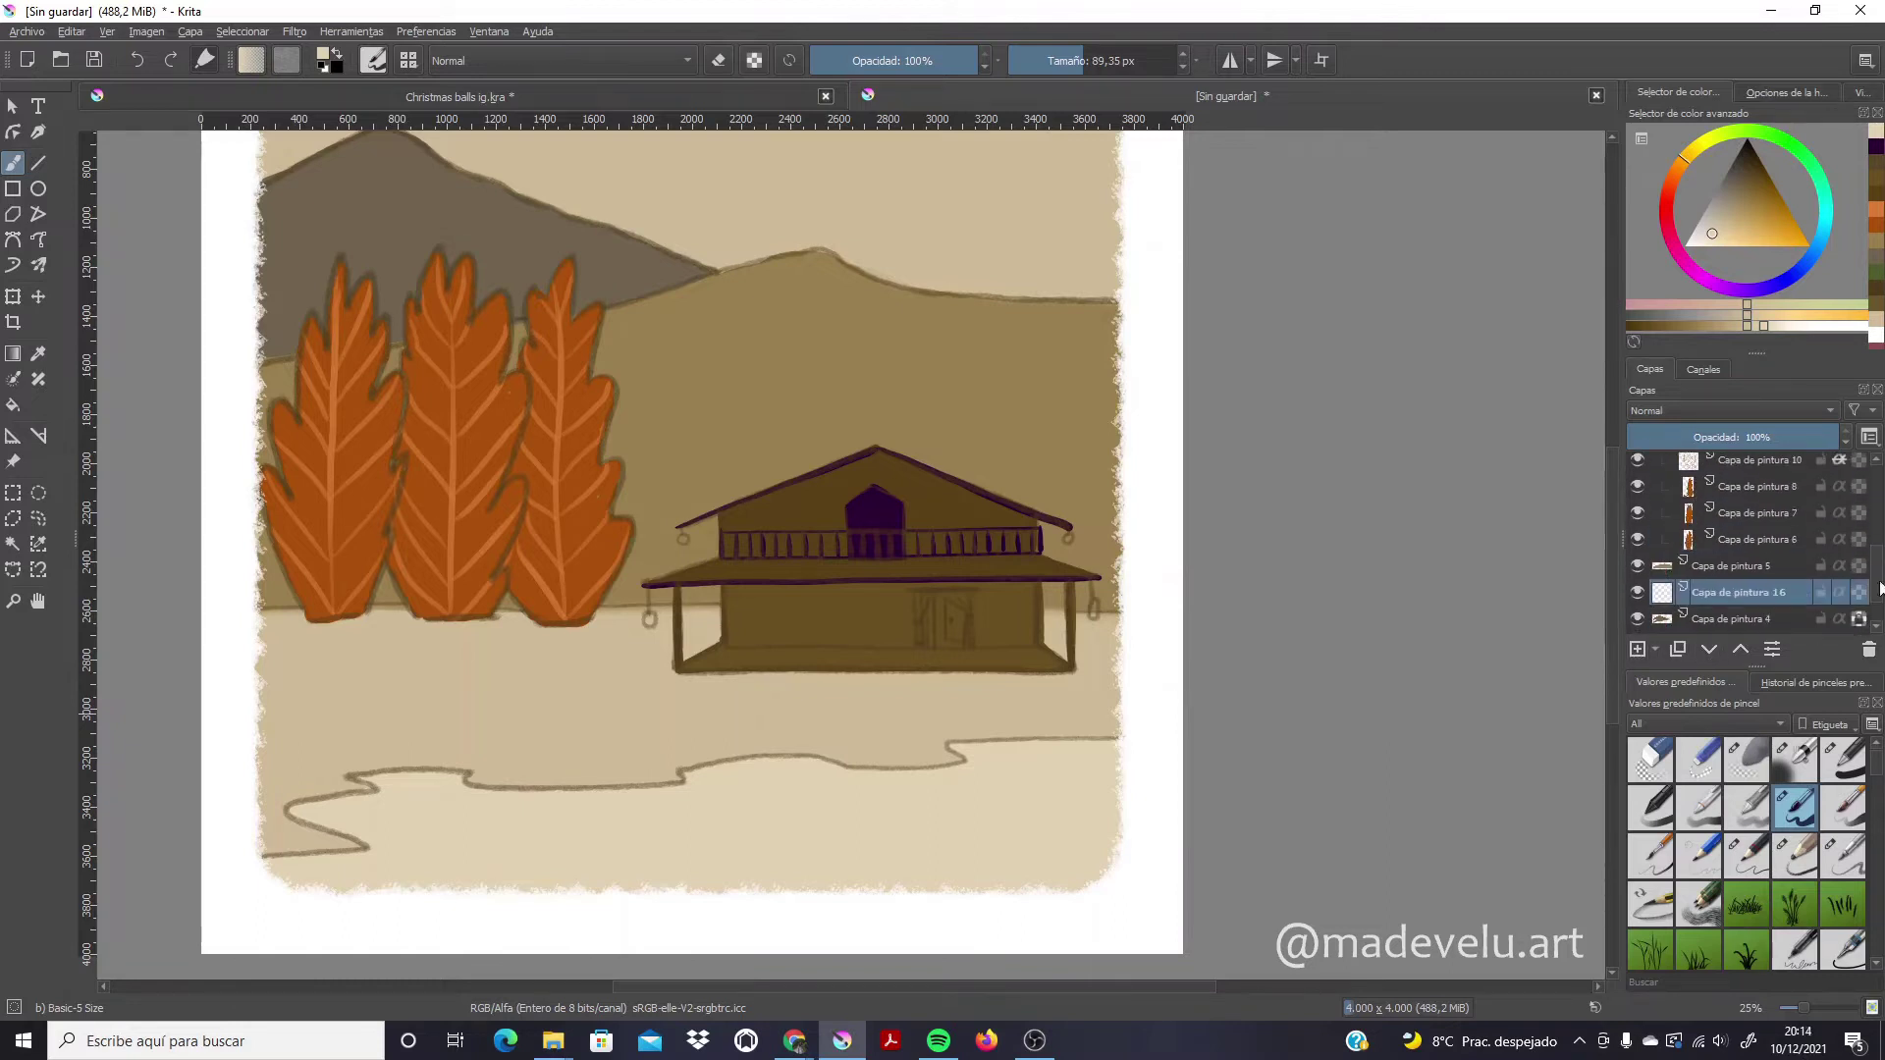
pyautogui.scroll(-1, 1724, 550)
pyautogui.rightClick(1744, 515)
pyautogui.click(1265, 741)
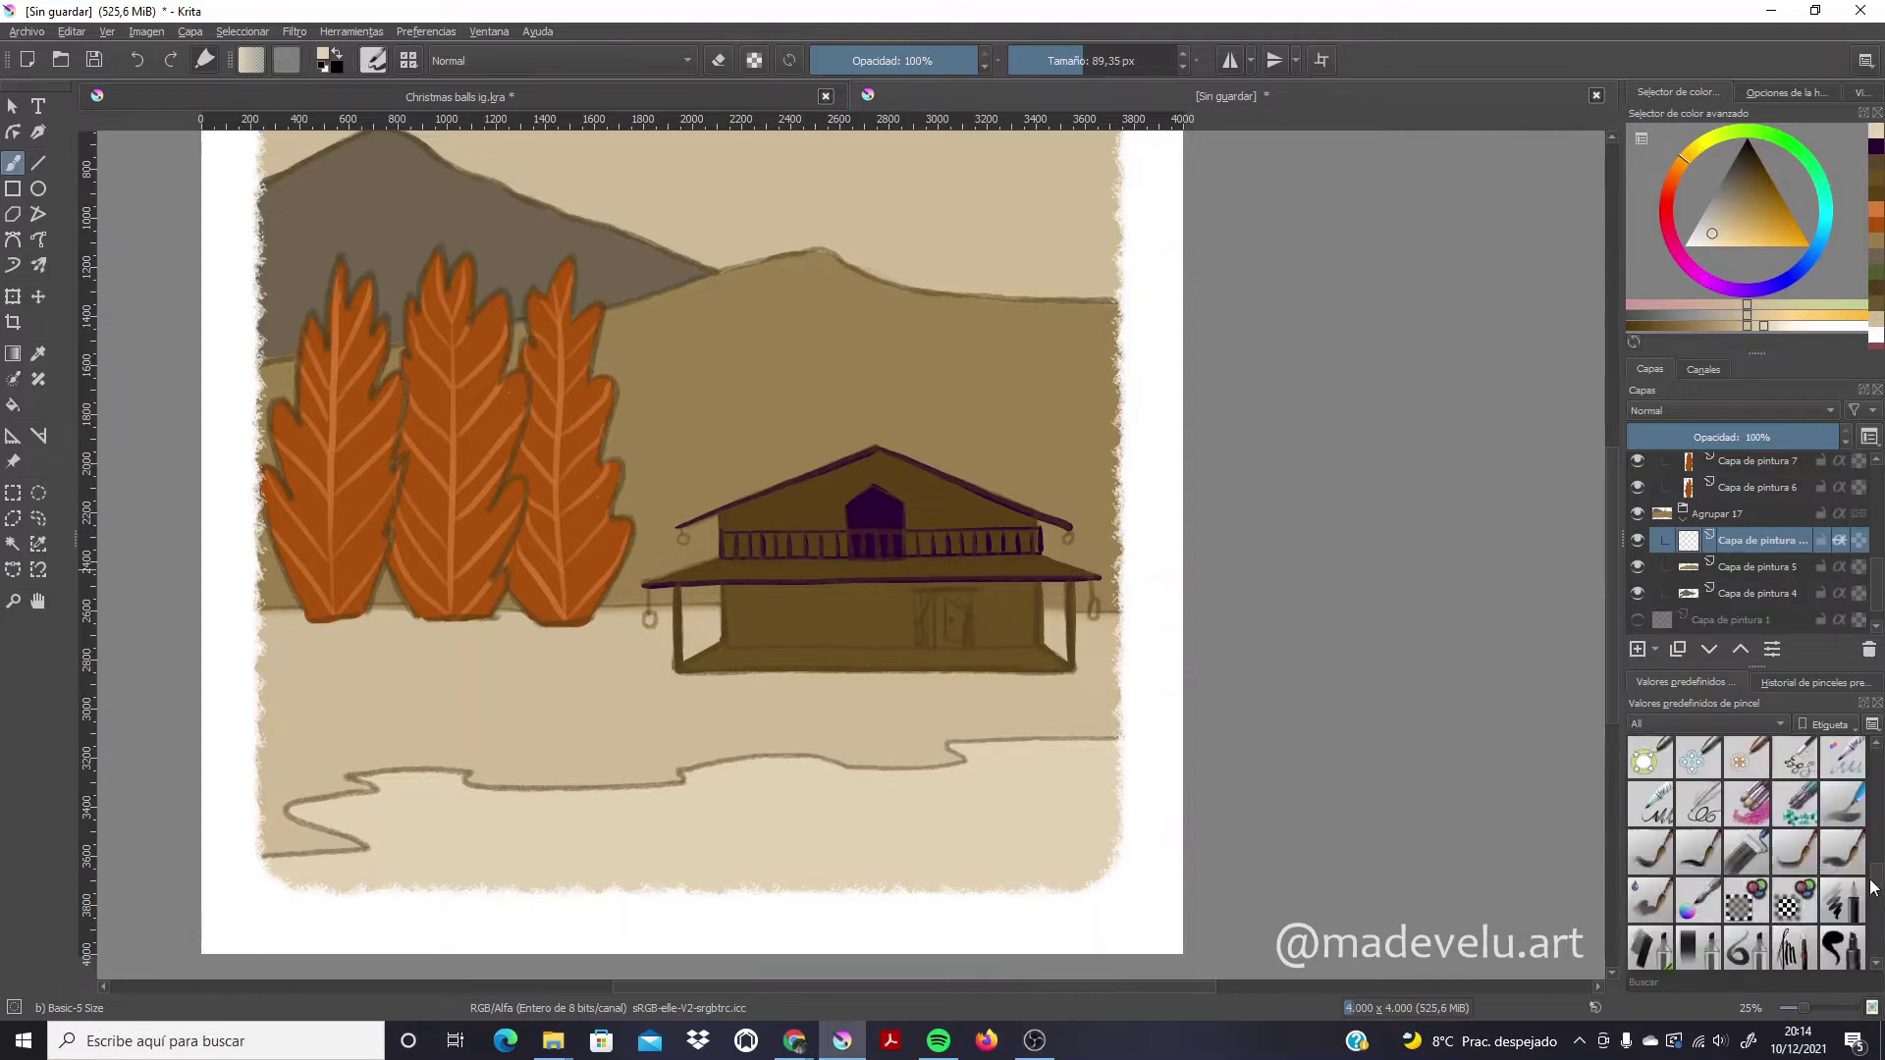
# Paint pale snow streaks down the grey mountain's left slope with the Charcoal Soft brush
pyautogui.scroll(-5, 1846, 844)
pyautogui.click(1795, 775)
pyautogui.scroll(2, 493, 293)
pyautogui.moveTo(378, 270)
pyautogui.mouseDown()
pyautogui.moveTo(339, 403)
pyautogui.moveTo(266, 461)
pyautogui.mouseUp()
pyautogui.moveTo(392, 314)
pyautogui.mouseDown()
pyautogui.moveTo(260, 452)
pyautogui.moveTo(369, 263)
pyautogui.moveTo(260, 467)
pyautogui.mouseUp()
pyautogui.hotkey('ctrl', 'z')
pyautogui.hotkey('ctrl', 'z')
pyautogui.hotkey('ctrl', 'z')
pyautogui.click(1071, 60)
pyautogui.hotkey('ctrl', 'z')
pyautogui.moveTo(373, 253)
pyautogui.mouseDown()
pyautogui.moveTo(285, 442)
pyautogui.moveTo(263, 350)
pyautogui.moveTo(337, 286)
pyautogui.moveTo(265, 413)
pyautogui.moveTo(257, 324)
pyautogui.mouseUp()
pyautogui.moveTo(378, 294); pyautogui.dragTo(280, 399)
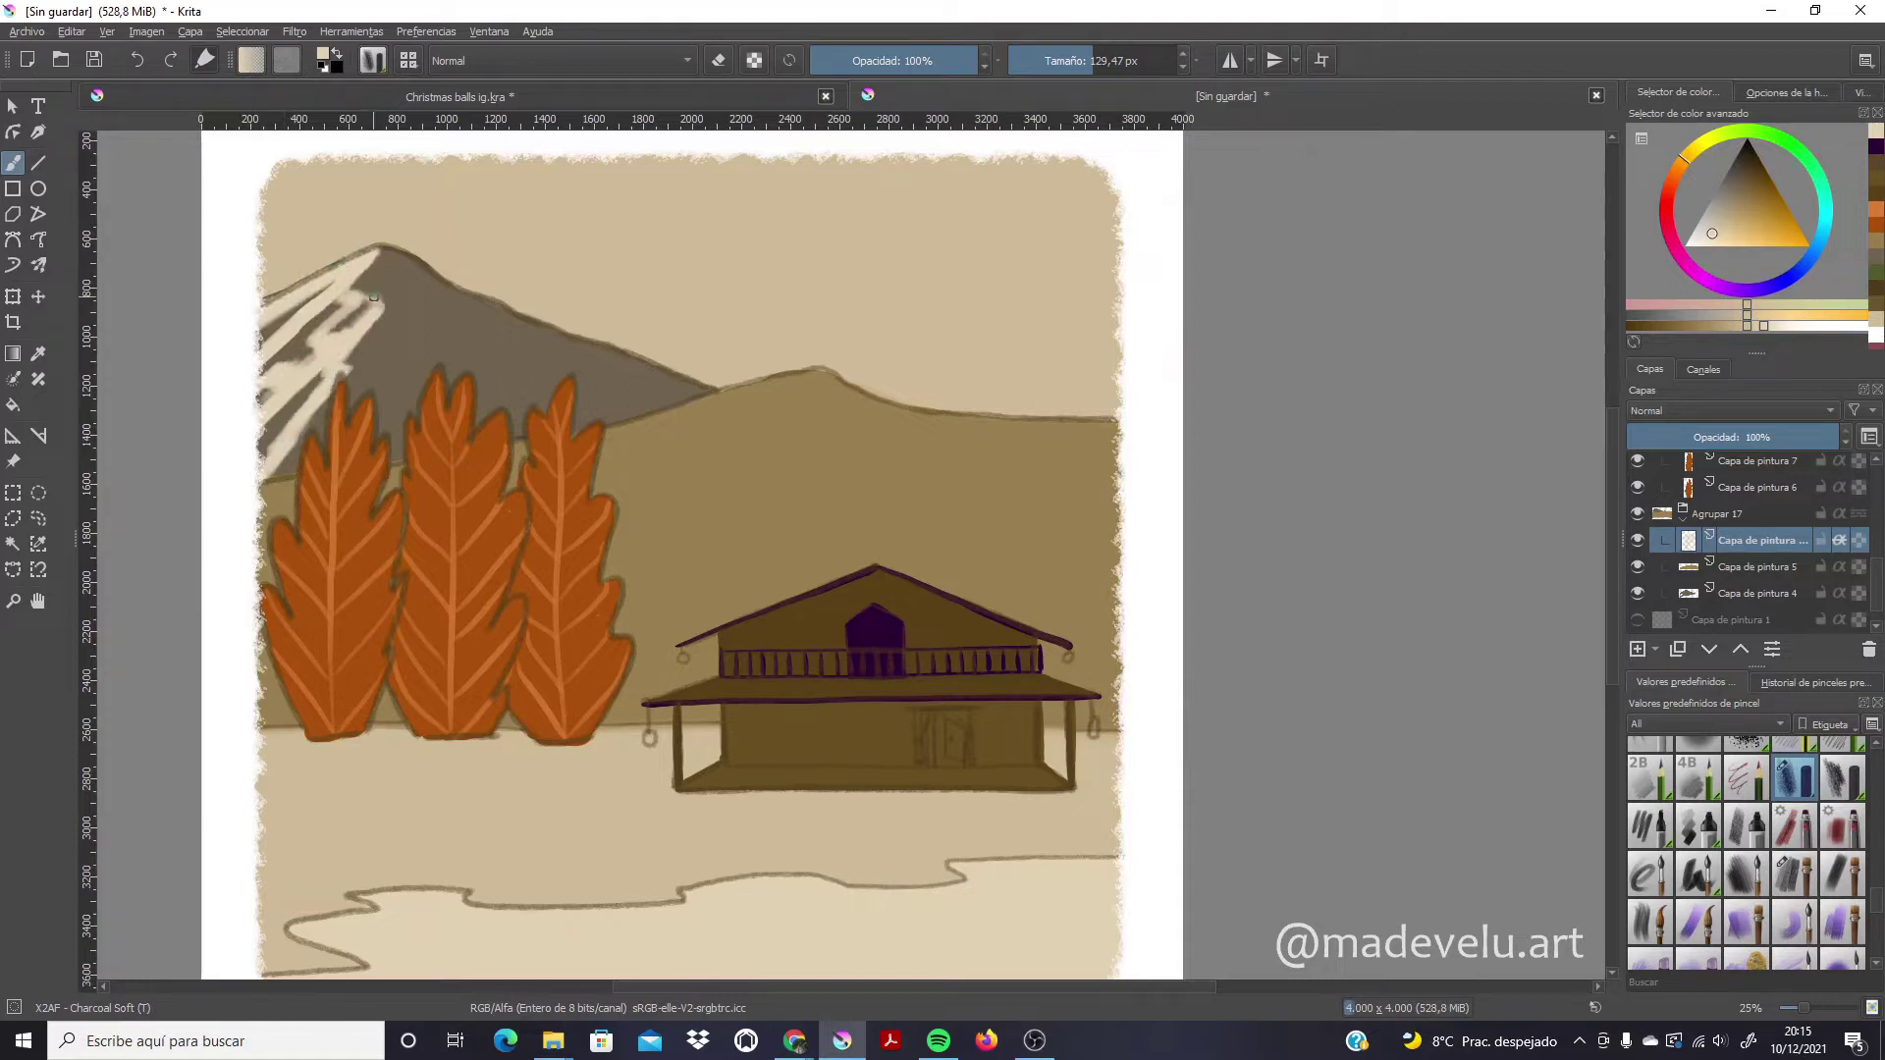
# Replace the snow strokes with Charcoal Rock Soft texture on the mountain's left side
pyautogui.hotkey('ctrl', 'z')
pyautogui.hotkey('ctrl', 'z')
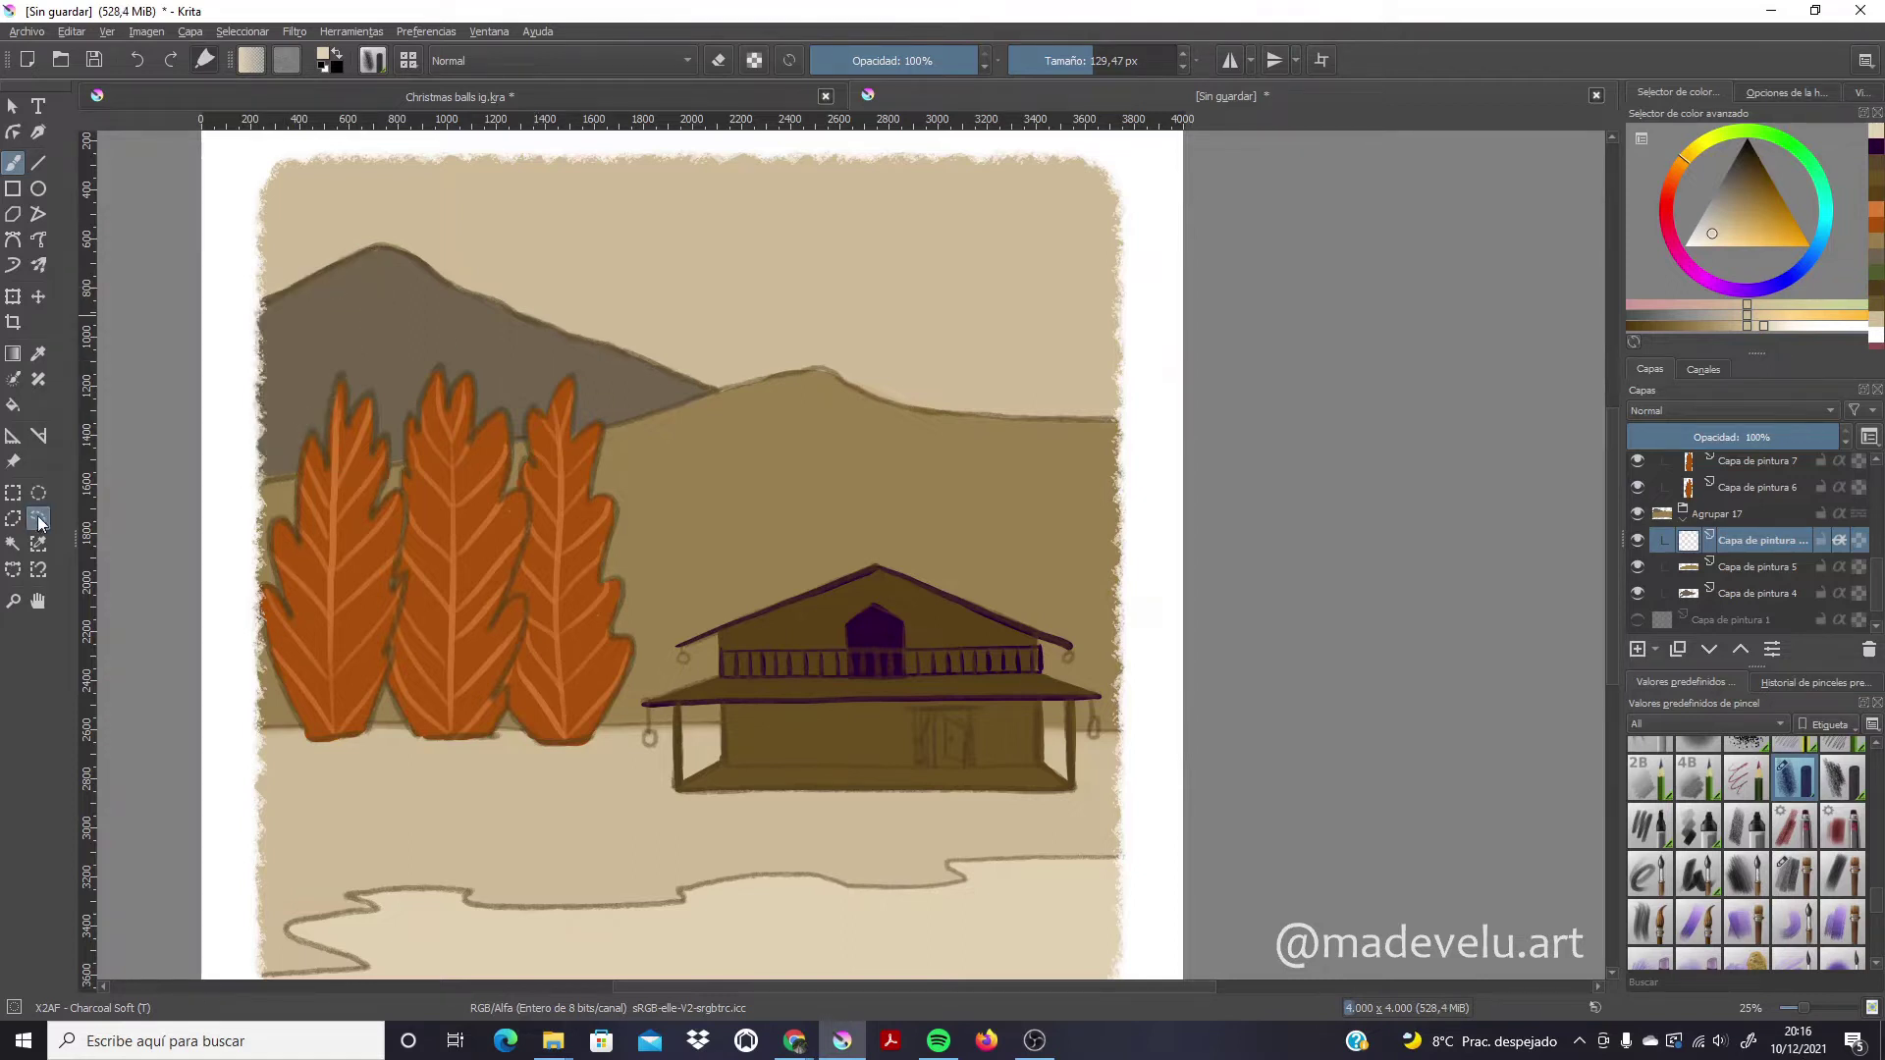
pyautogui.scroll(-5, 1848, 860)
pyautogui.click(1747, 845)
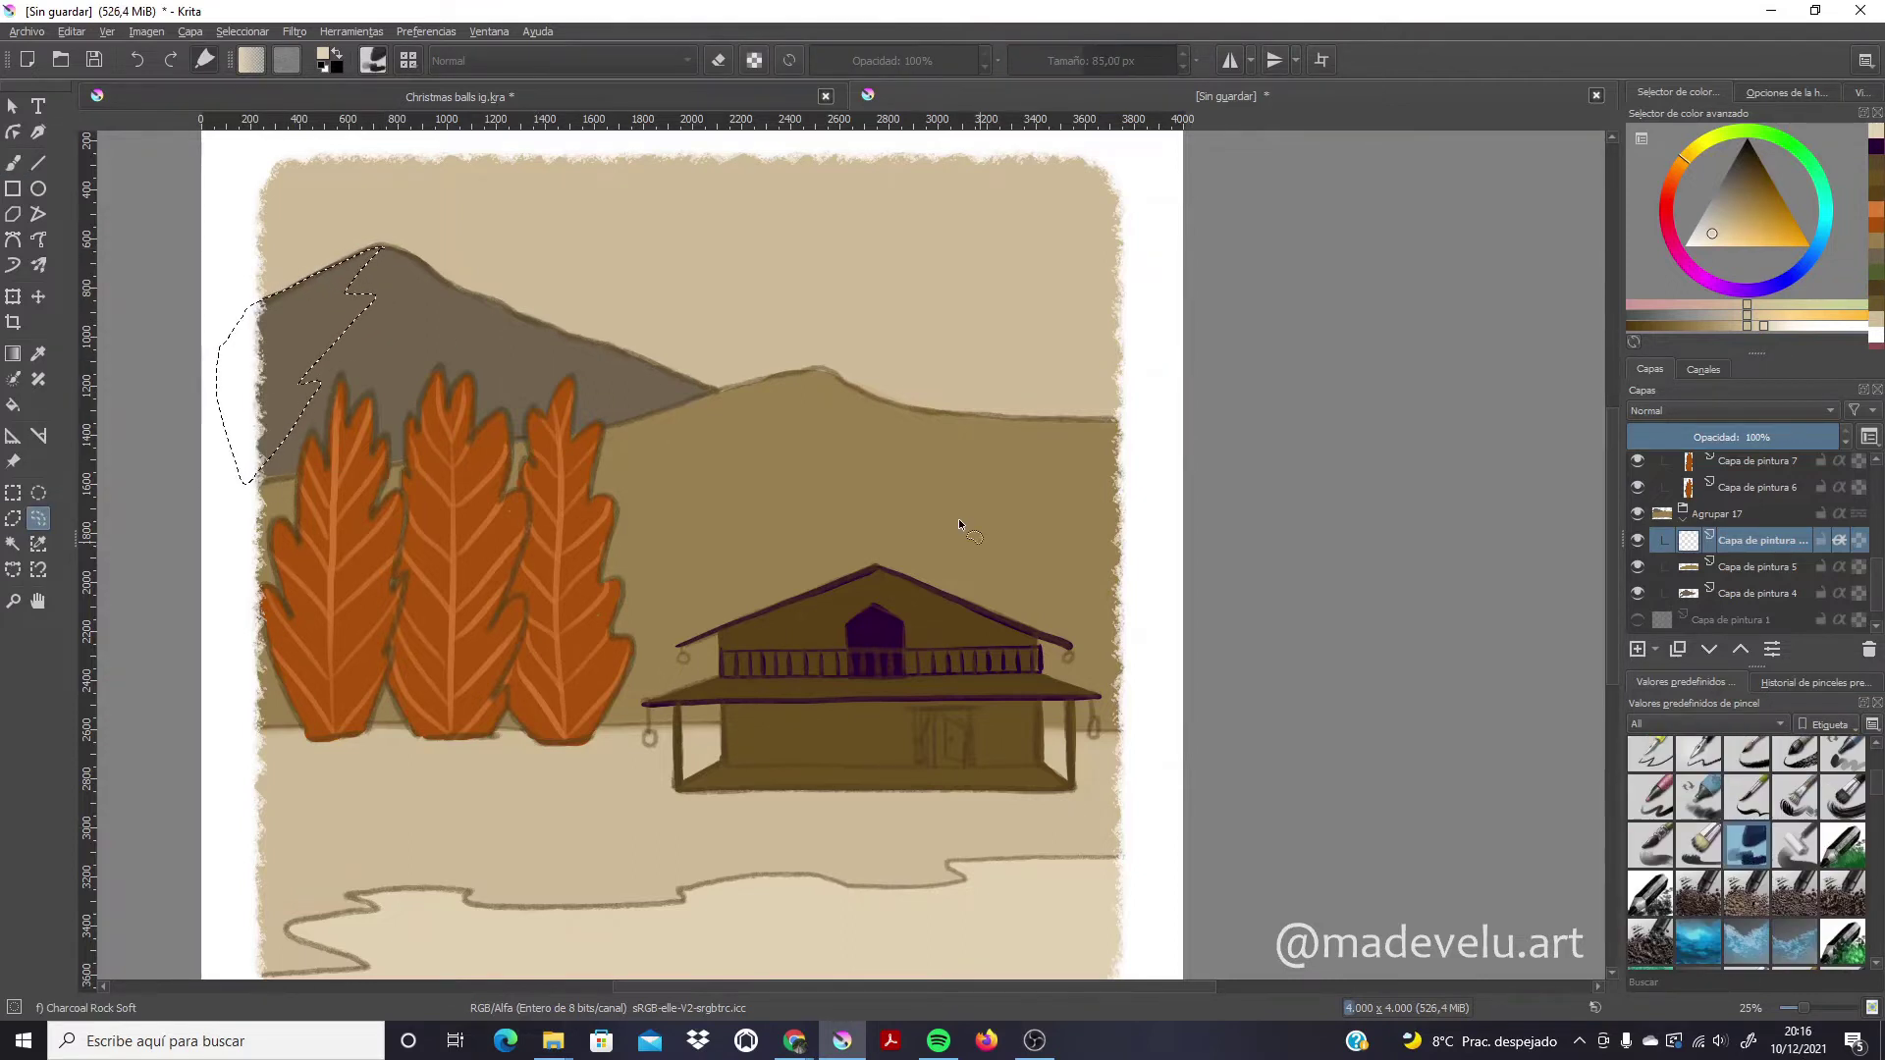
pyautogui.moveTo(233, 306); pyautogui.dragTo(280, 432)
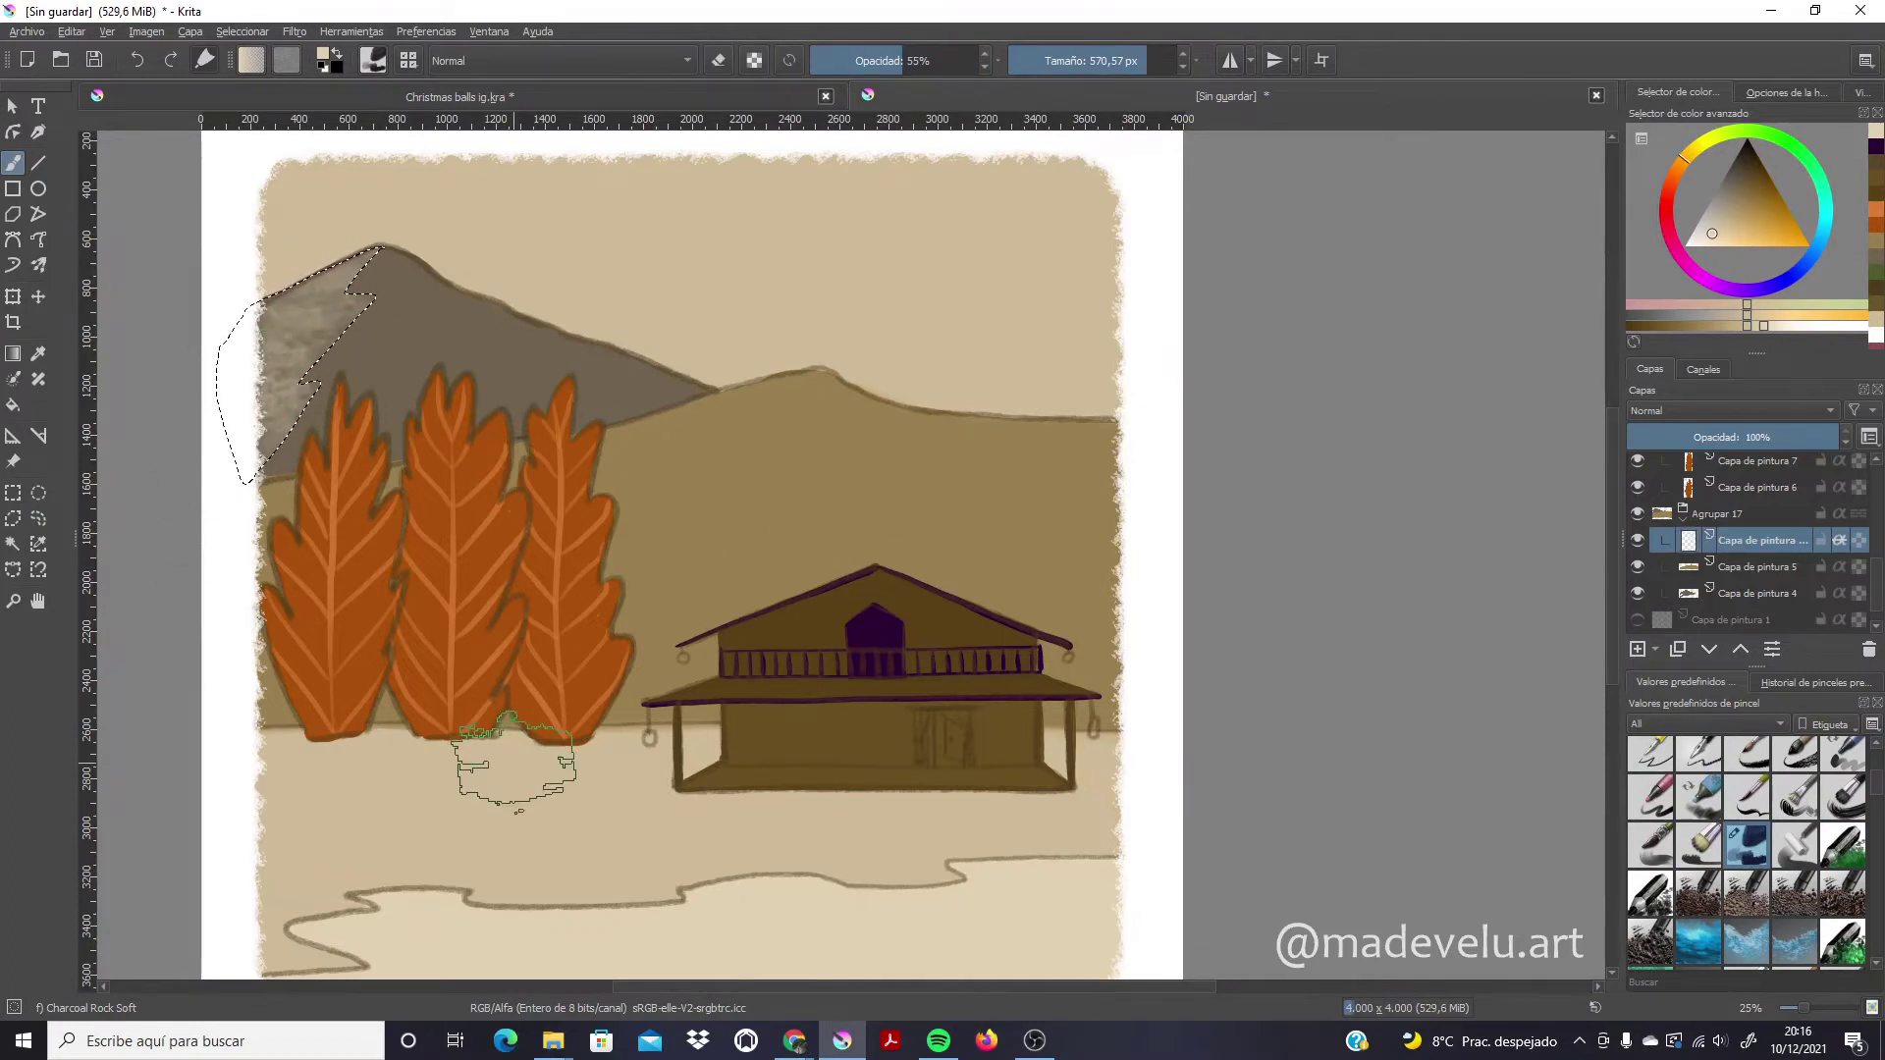
# Freehand-select the distant hill behind the trees, texture it lightly, then deselect
pyautogui.press('o')
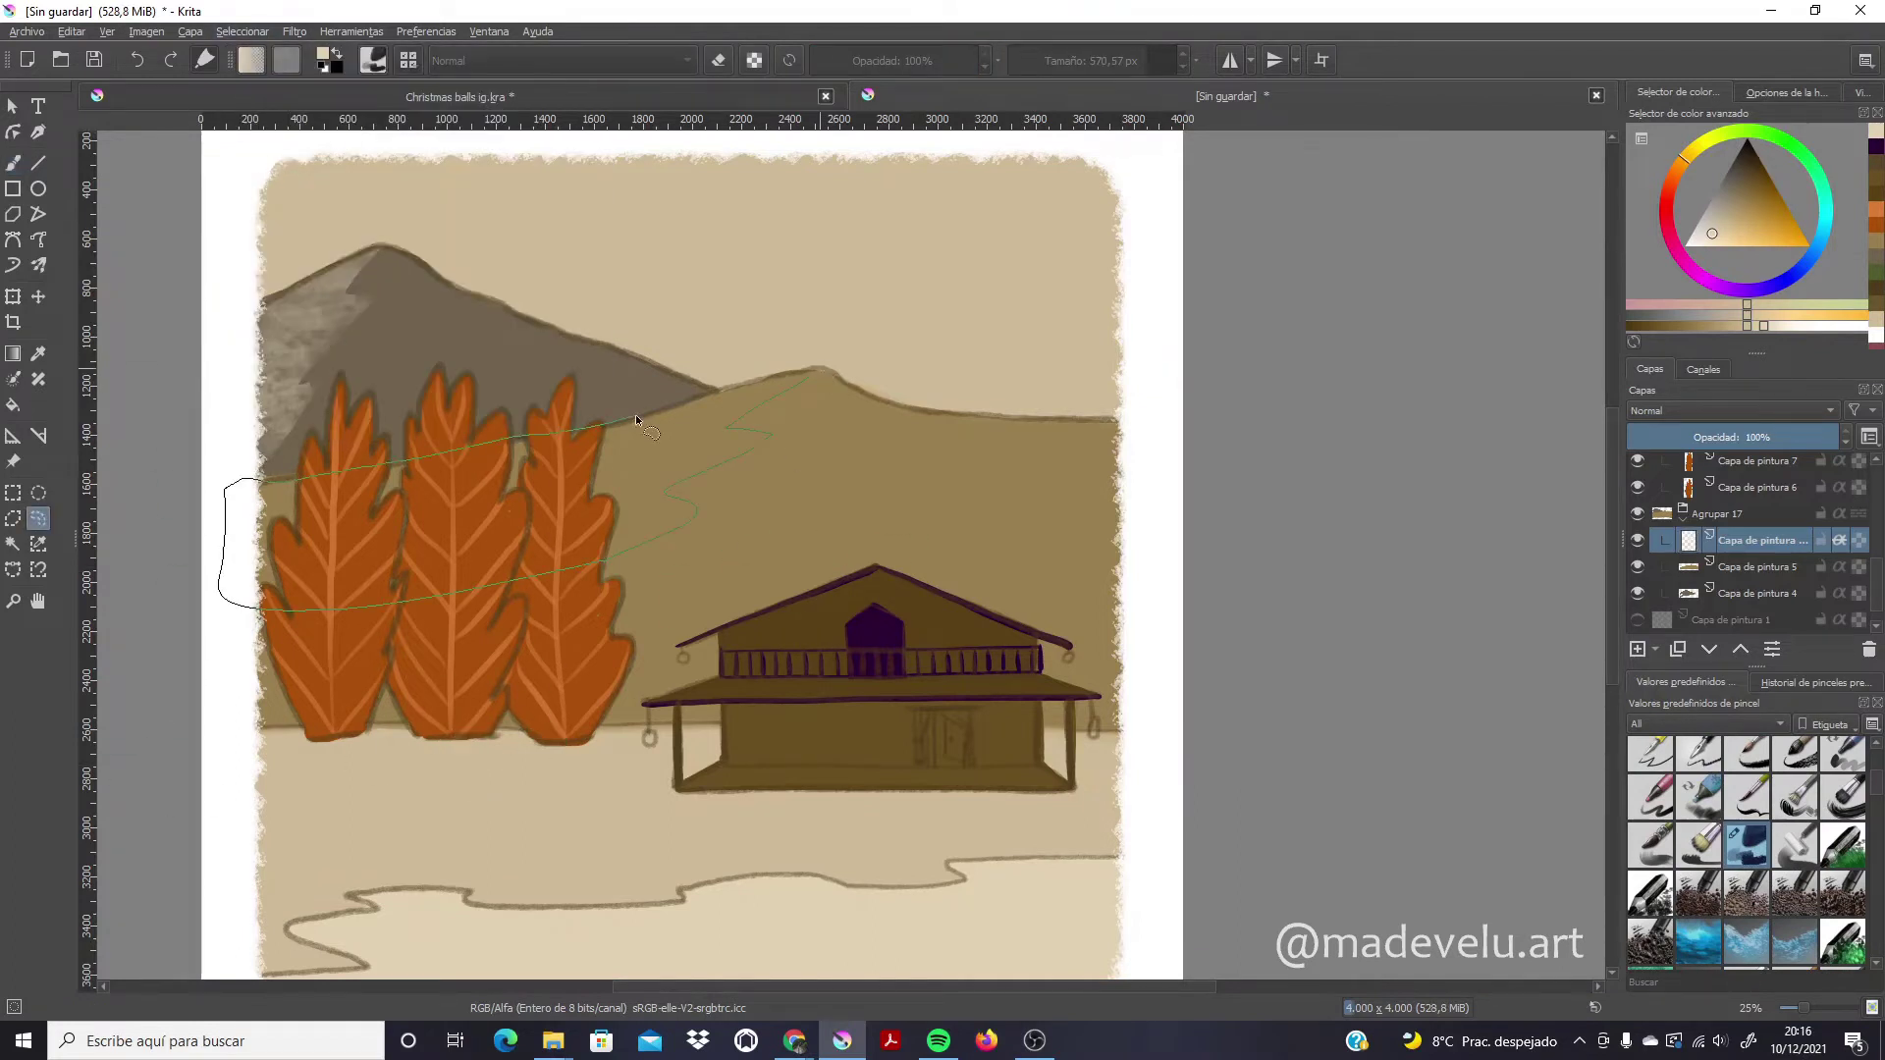
pyautogui.moveTo(638, 420); pyautogui.dragTo(815, 371)
pyautogui.press('b')
pyautogui.moveTo(678, 510); pyautogui.dragTo(636, 486)
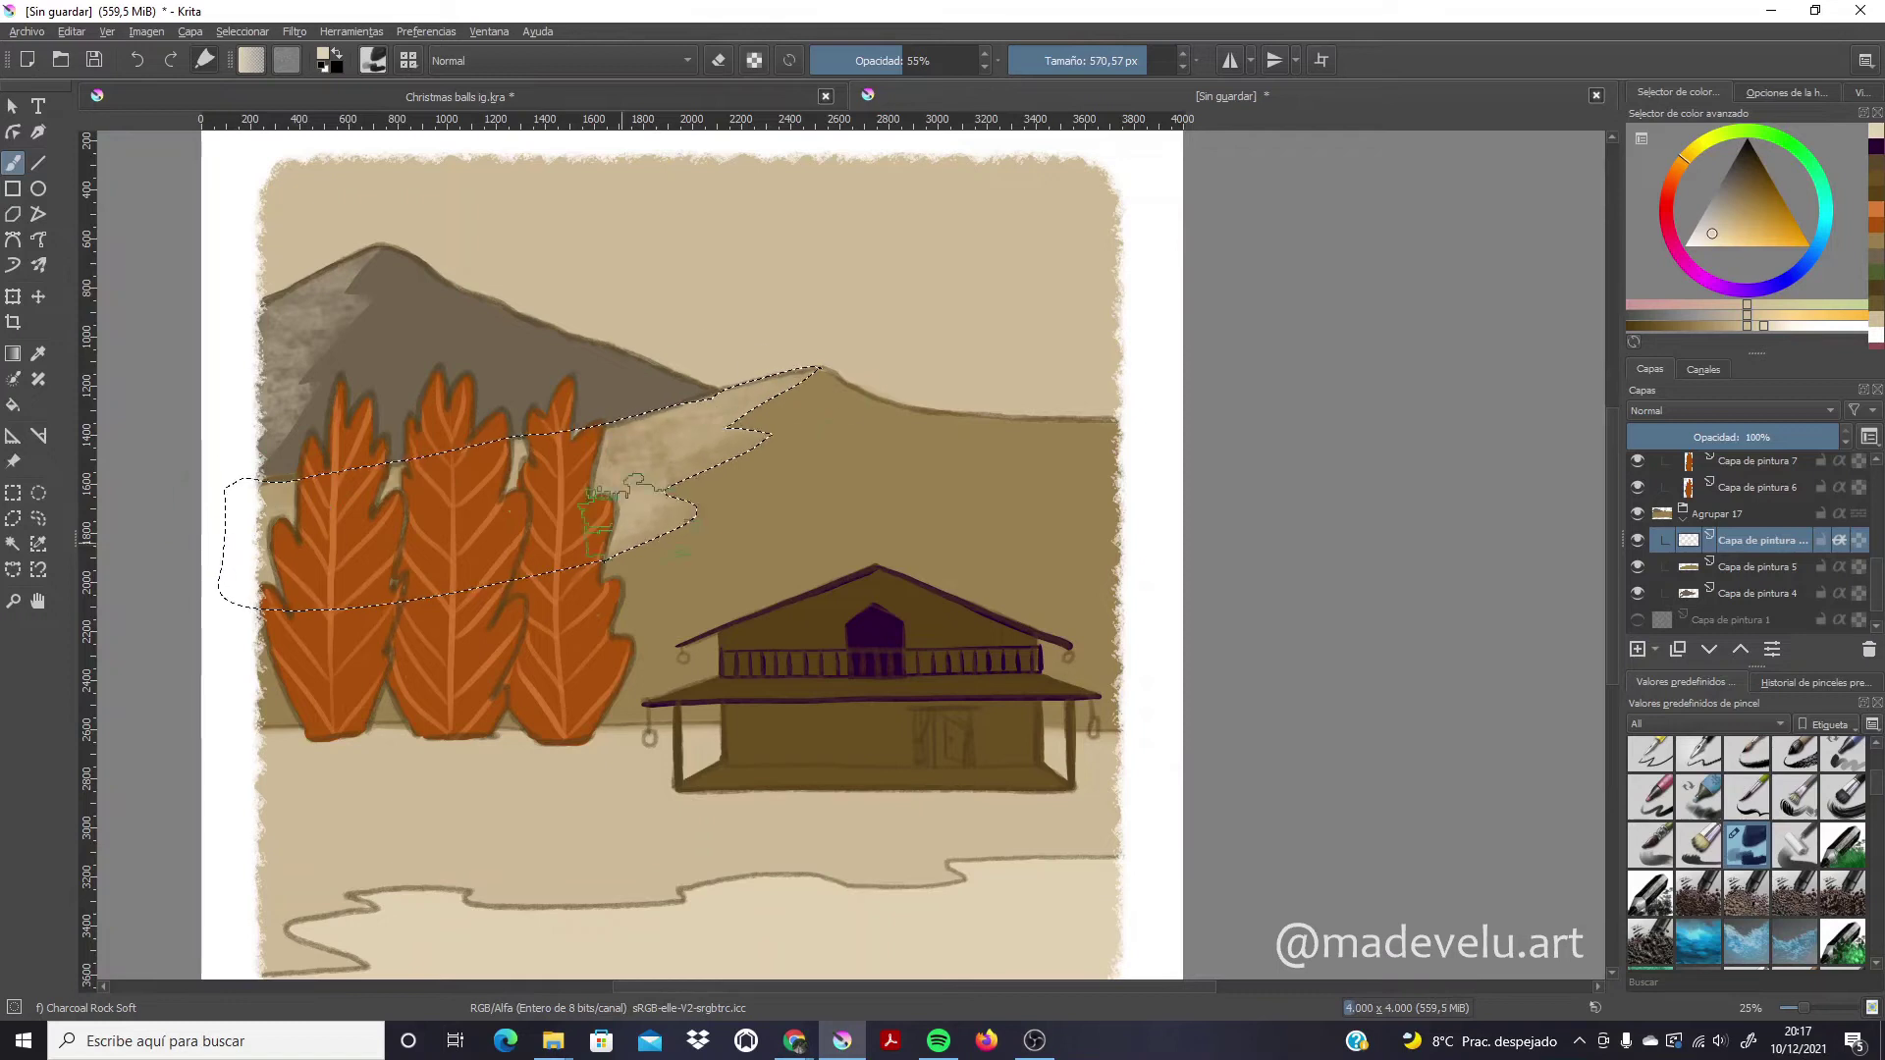
pyautogui.hotkey('ctrl', 'shift', 'a')
# Darken the grey mountain on Capa de pintura 4 with dark purple strokes
pyautogui.keyDown('ctrl'); pyautogui.click(877, 411); pyautogui.keyUp('ctrl')
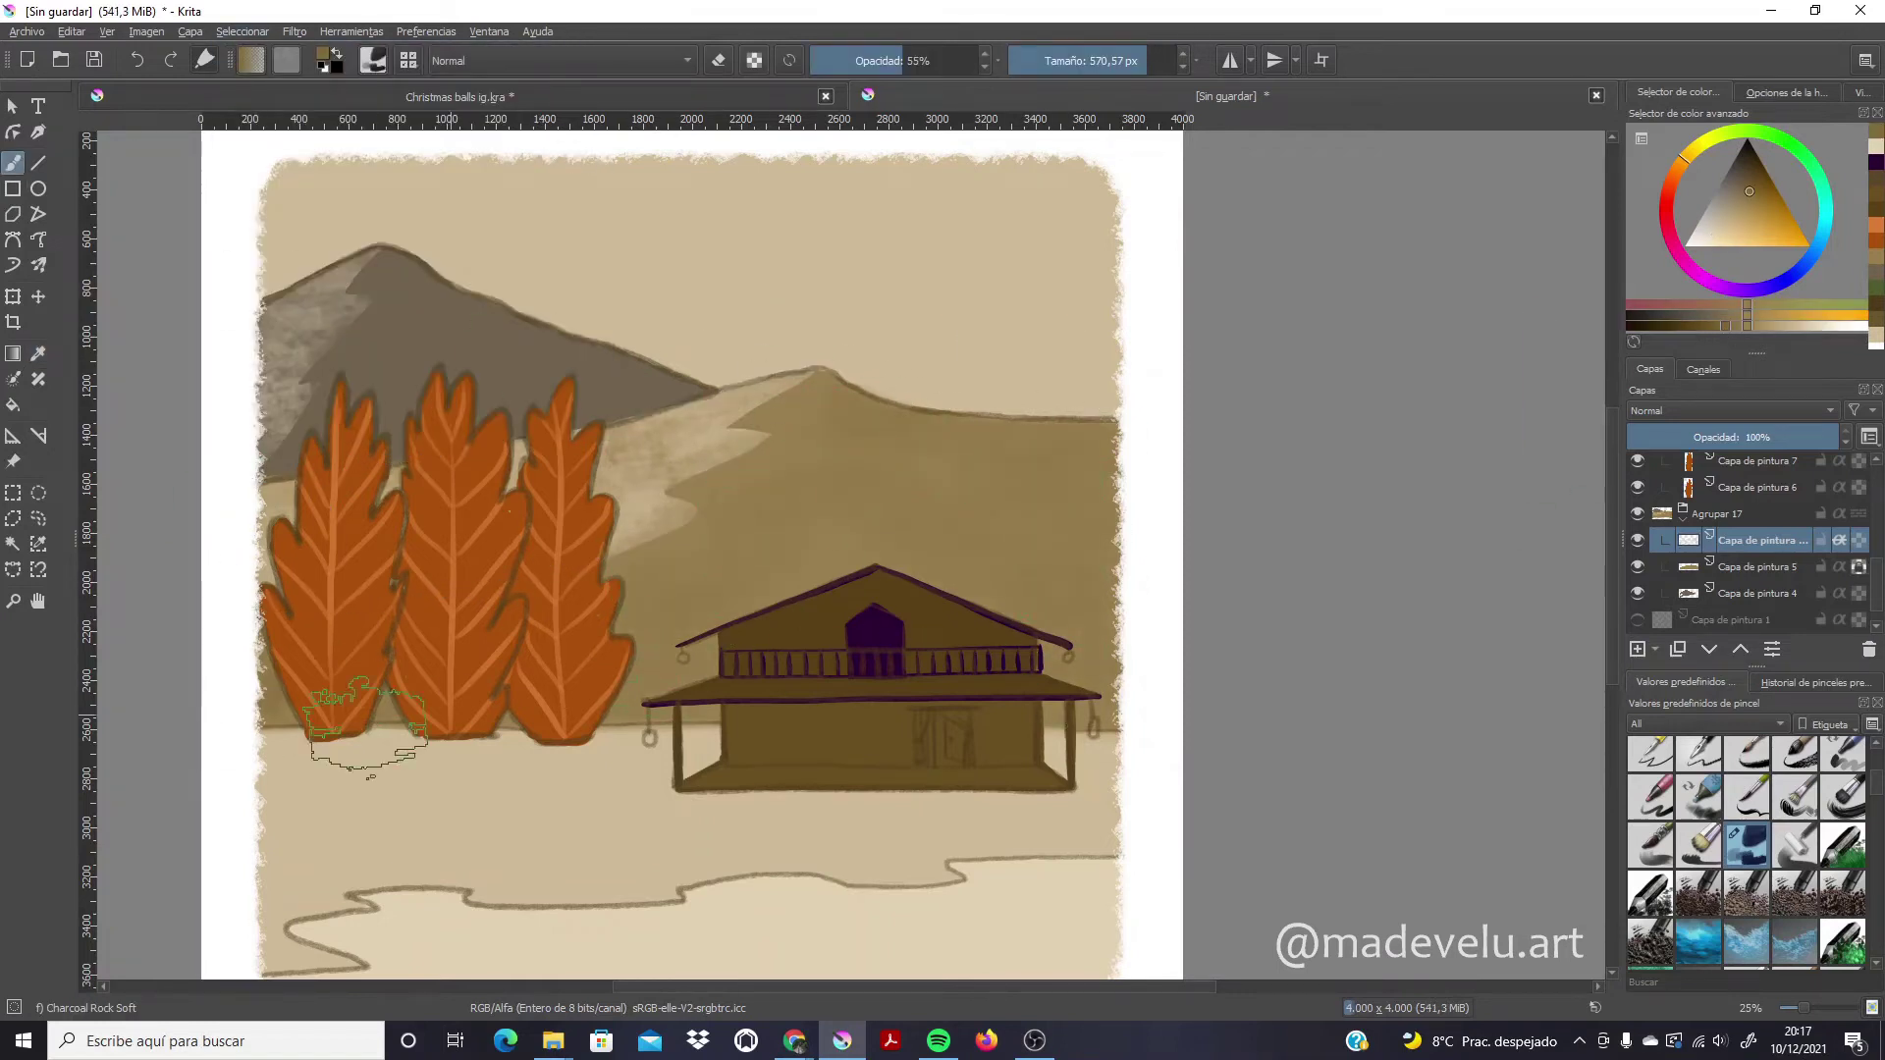
pyautogui.keyDown('ctrl'); pyautogui.click(589, 338); pyautogui.keyUp('ctrl')
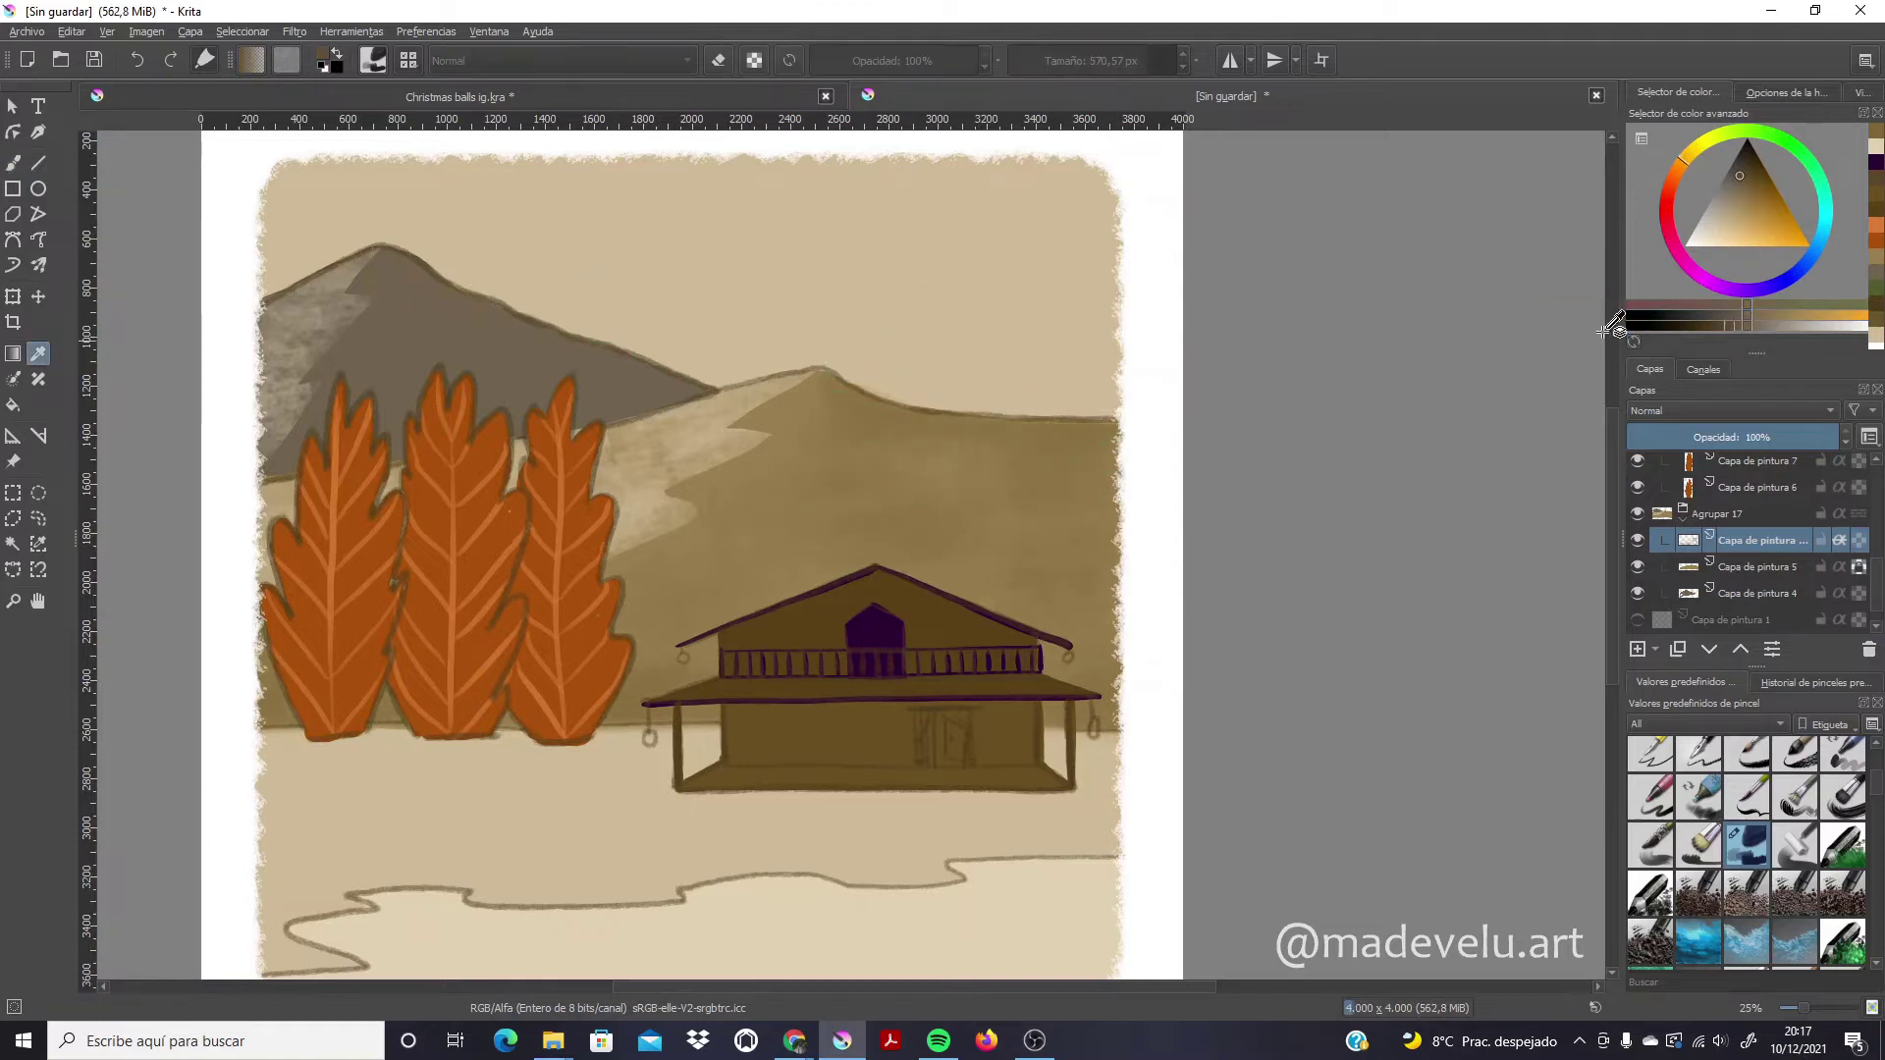
pyautogui.press('pagedown')
pyautogui.press('pagedown')
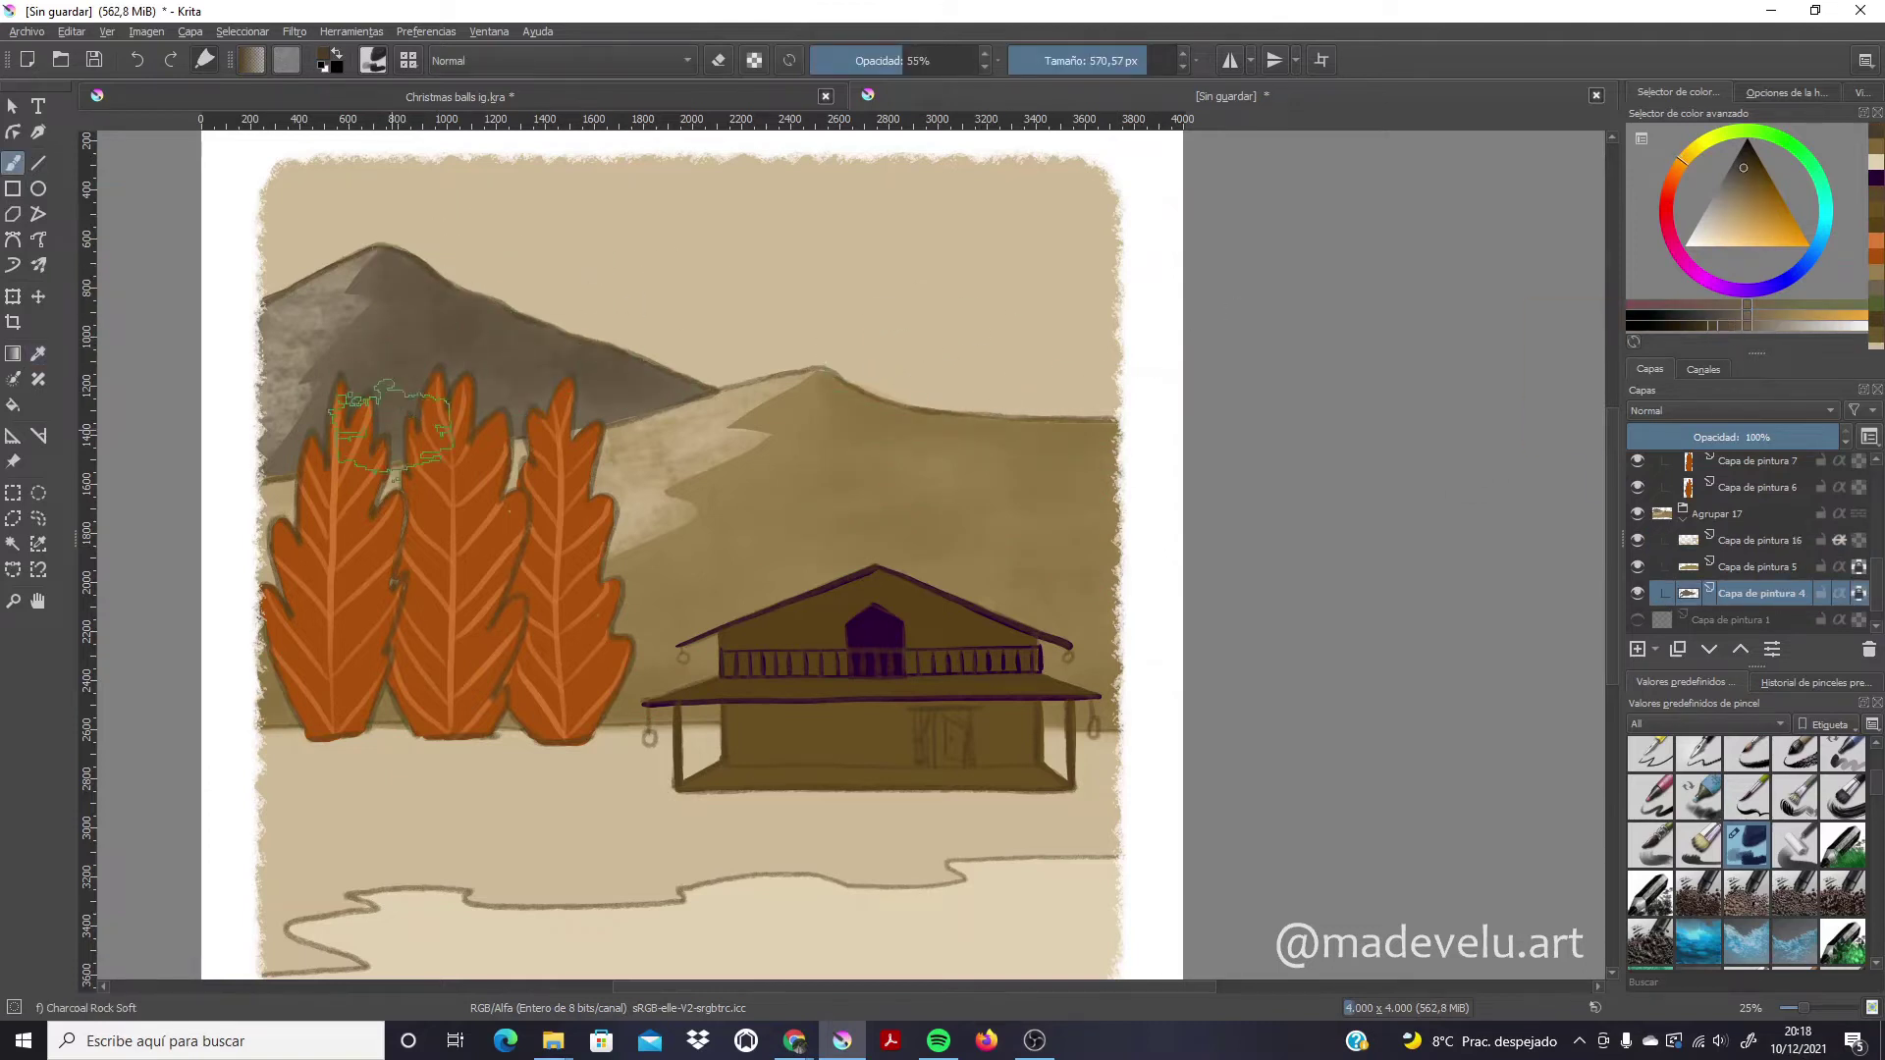
pyautogui.moveTo(373, 295); pyautogui.dragTo(707, 393)
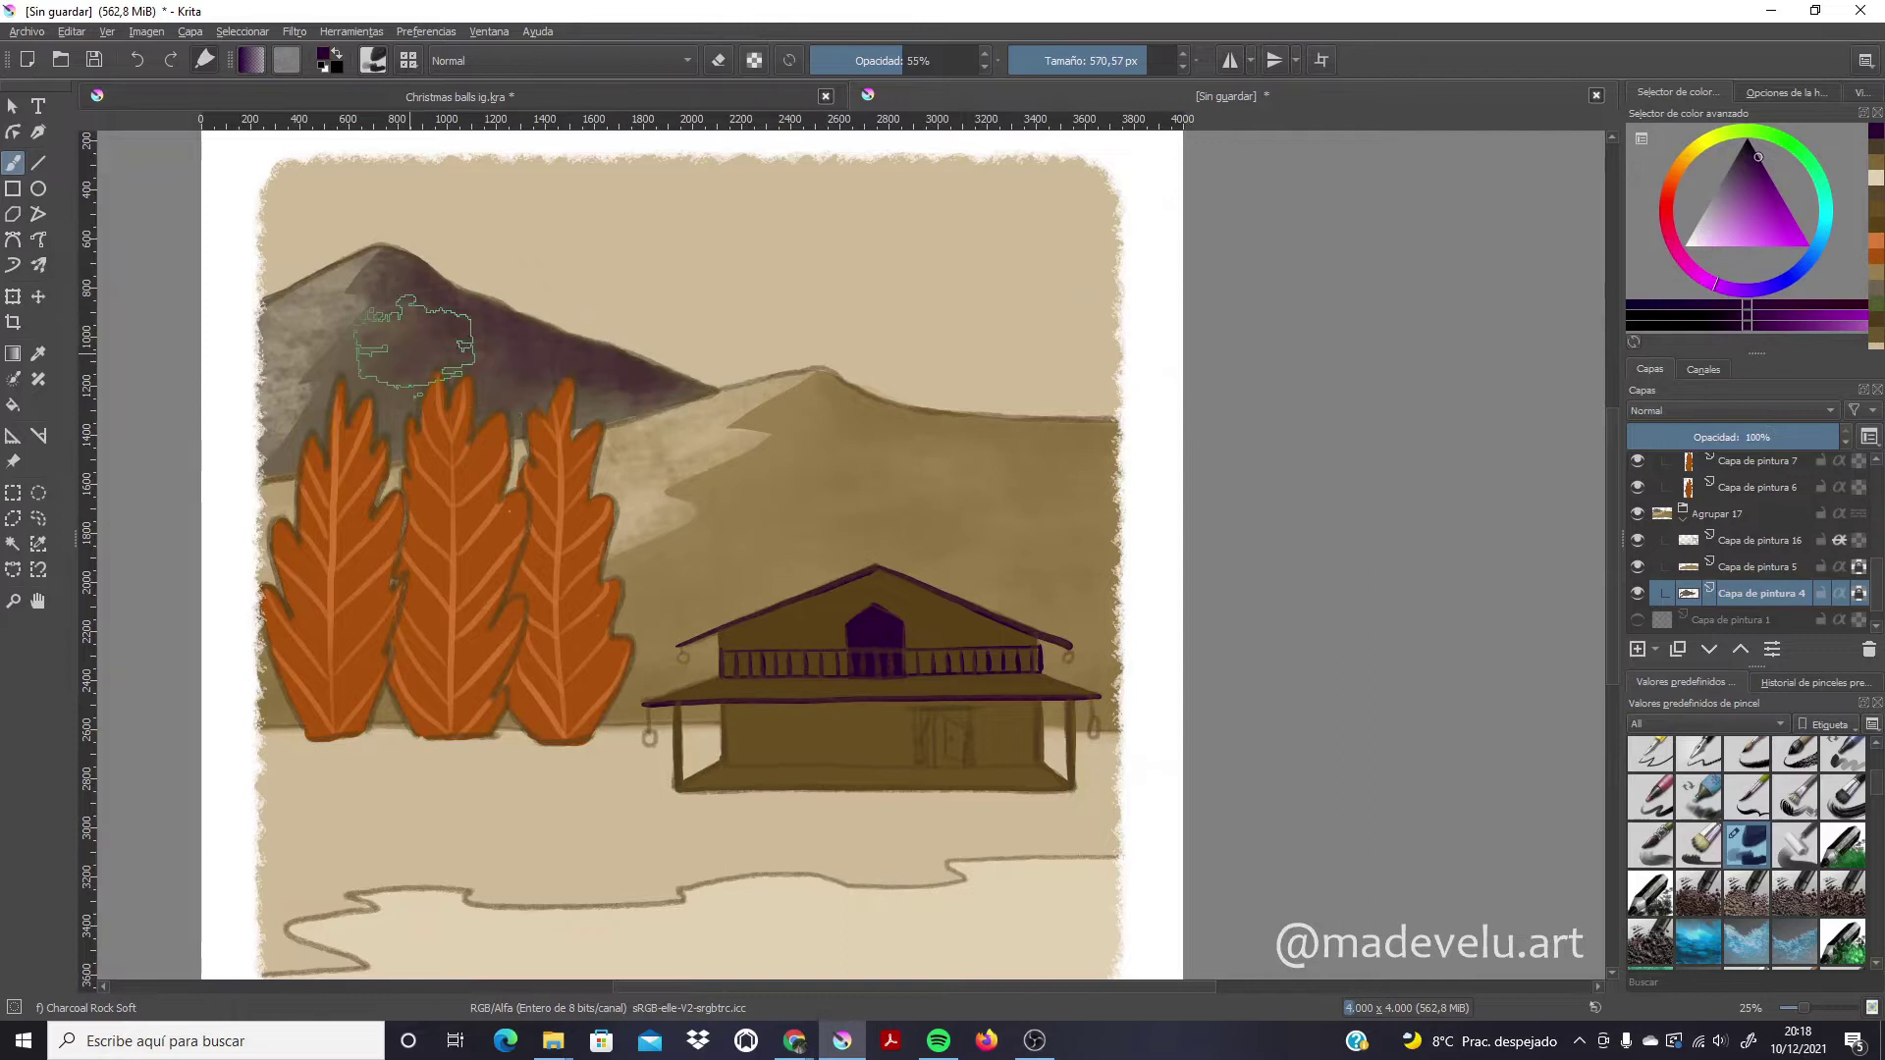
# Lock Capa de pintura 14's transparency, pick orange-brown, and fade Capa de pintura 3 to 48% opacity
pyautogui.scroll(5, 1667, 556)
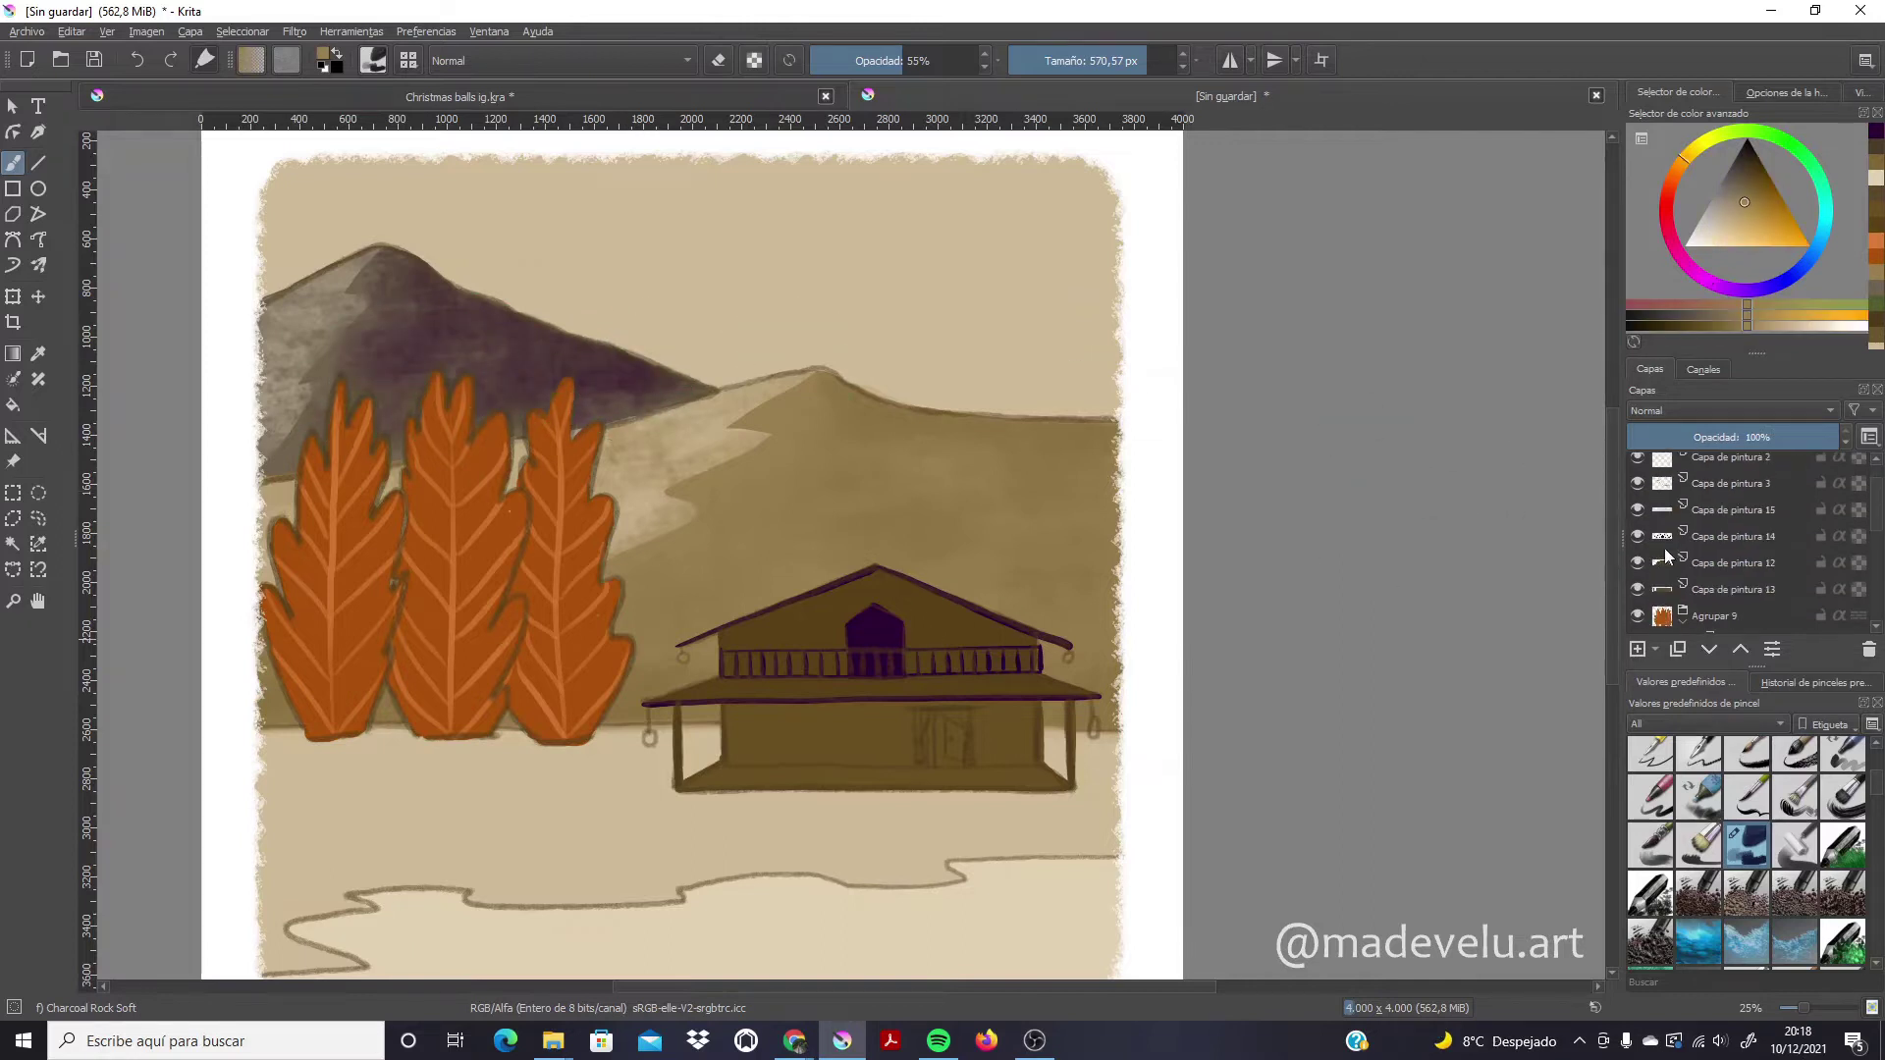
pyautogui.click(1857, 539)
pyautogui.click(1818, 540)
pyautogui.click(1776, 221)
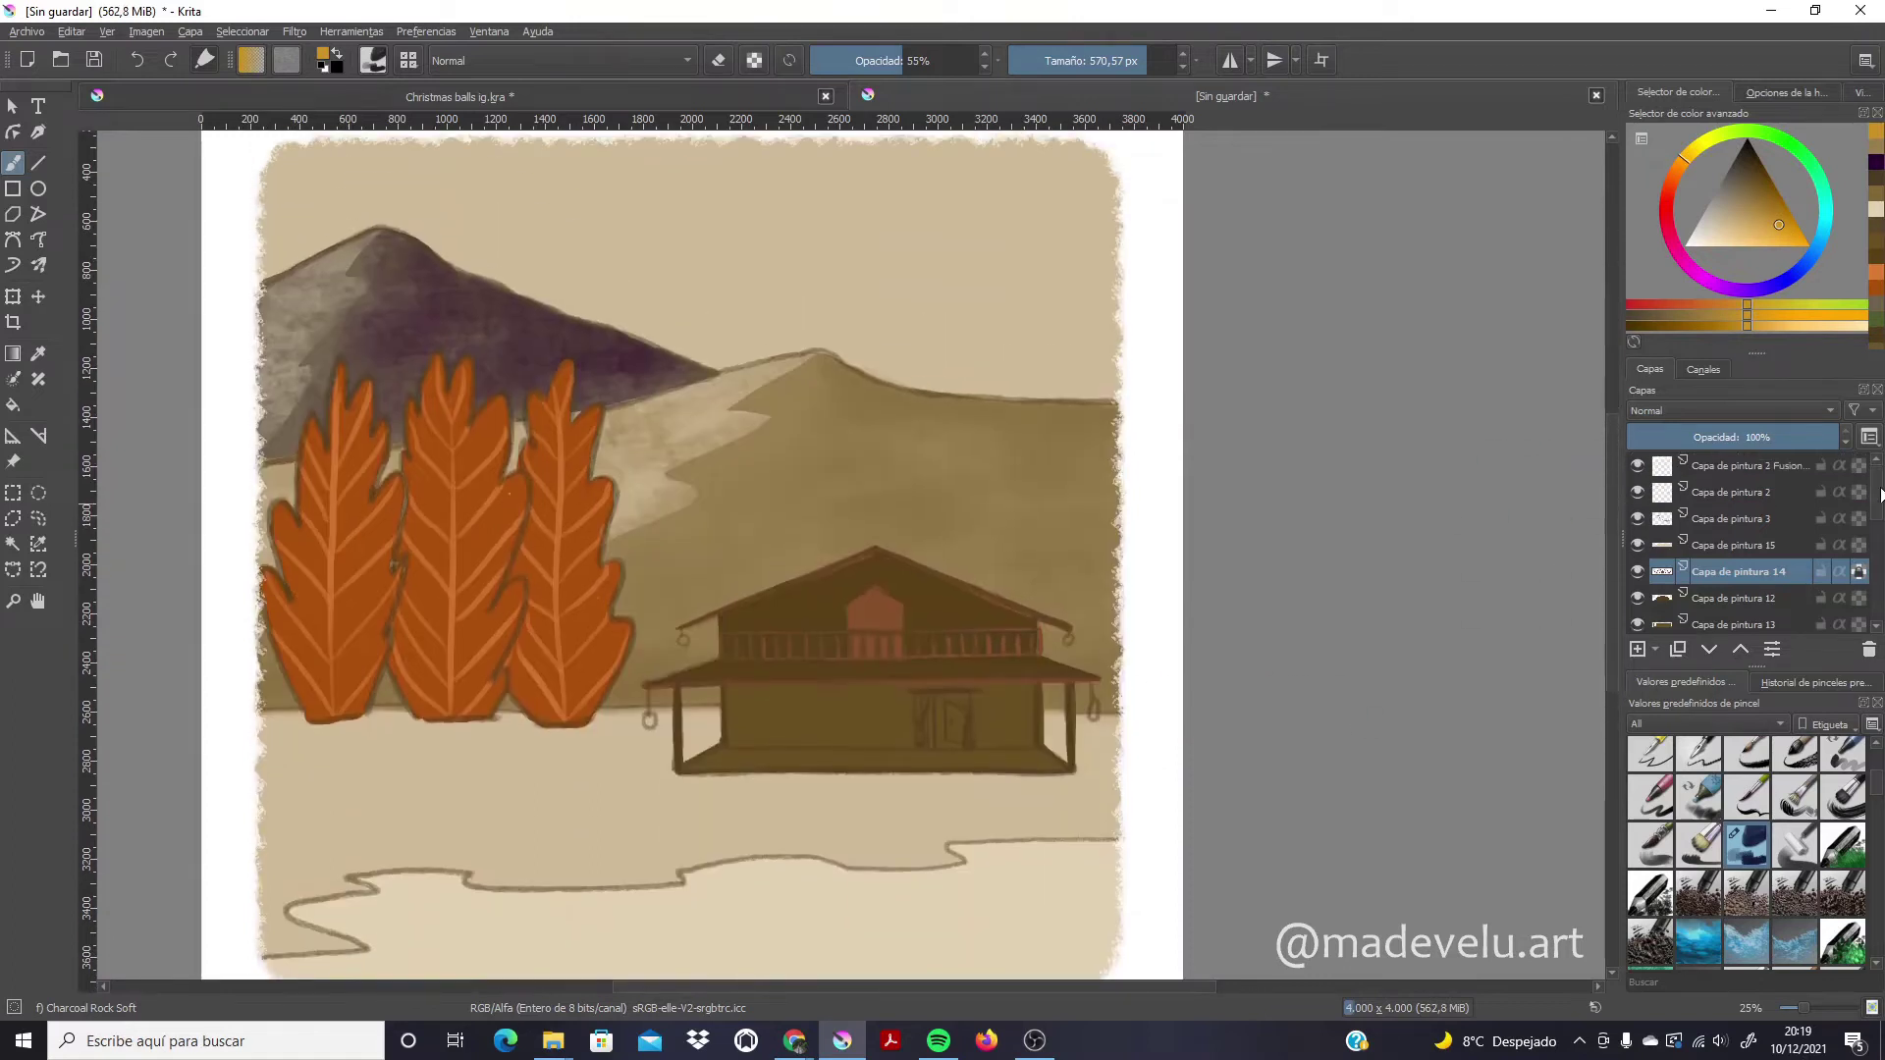
pyautogui.click(1733, 519)
pyautogui.moveTo(1767, 437)
pyautogui.mouseDown()
pyautogui.moveTo(1728, 439)
pyautogui.moveTo(1846, 438)
pyautogui.mouseUp()
# Duplicate the Capa de pintura 3 layer twice
pyautogui.rightClick(1733, 519)
pyautogui.click(1571, 472)
pyautogui.click(1691, 553)
pyautogui.hotkey('ctrl', 'j')
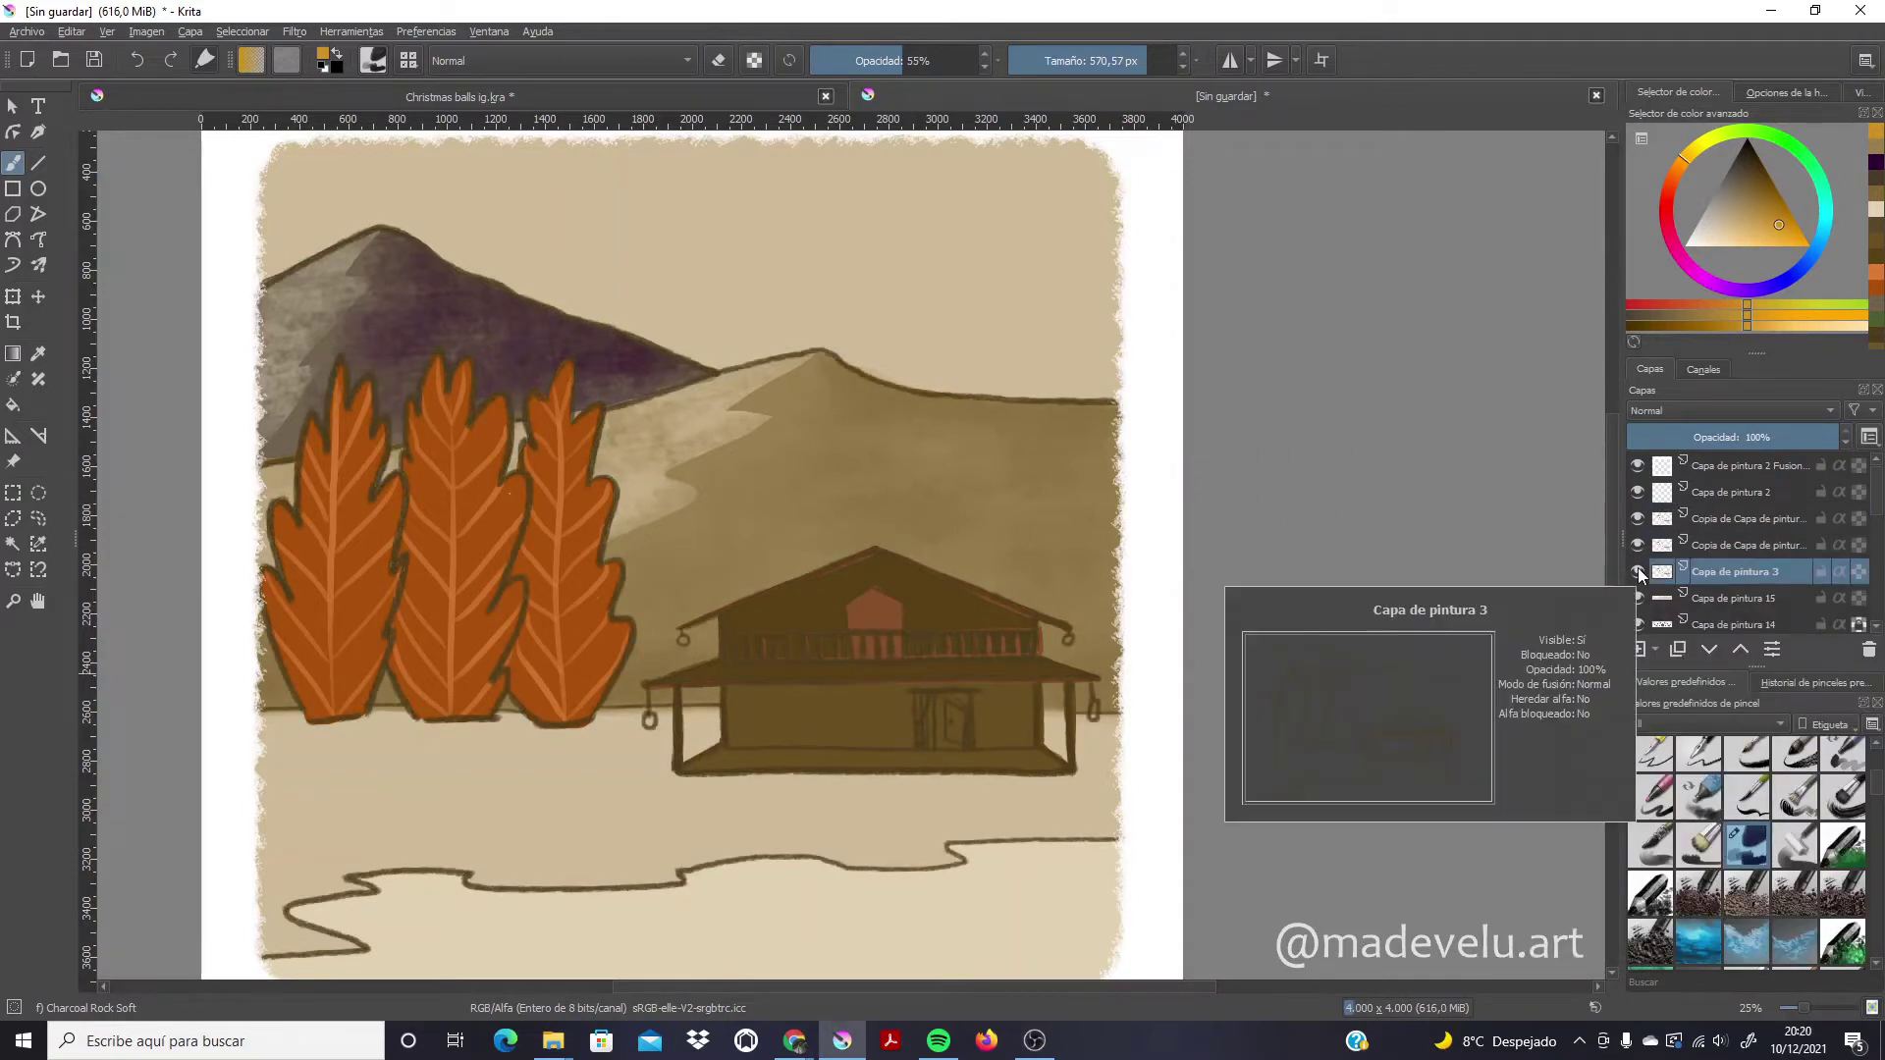
pyautogui.rightClick(1754, 517)
pyautogui.press('Escape')
# Erase across the upper railing with a soft eraser to reveal the orange balusters
pyautogui.press('e')
pyautogui.moveTo(881, 613)
pyautogui.mouseDown()
pyautogui.moveTo(1043, 629)
pyautogui.moveTo(948, 604)
pyautogui.mouseUp()
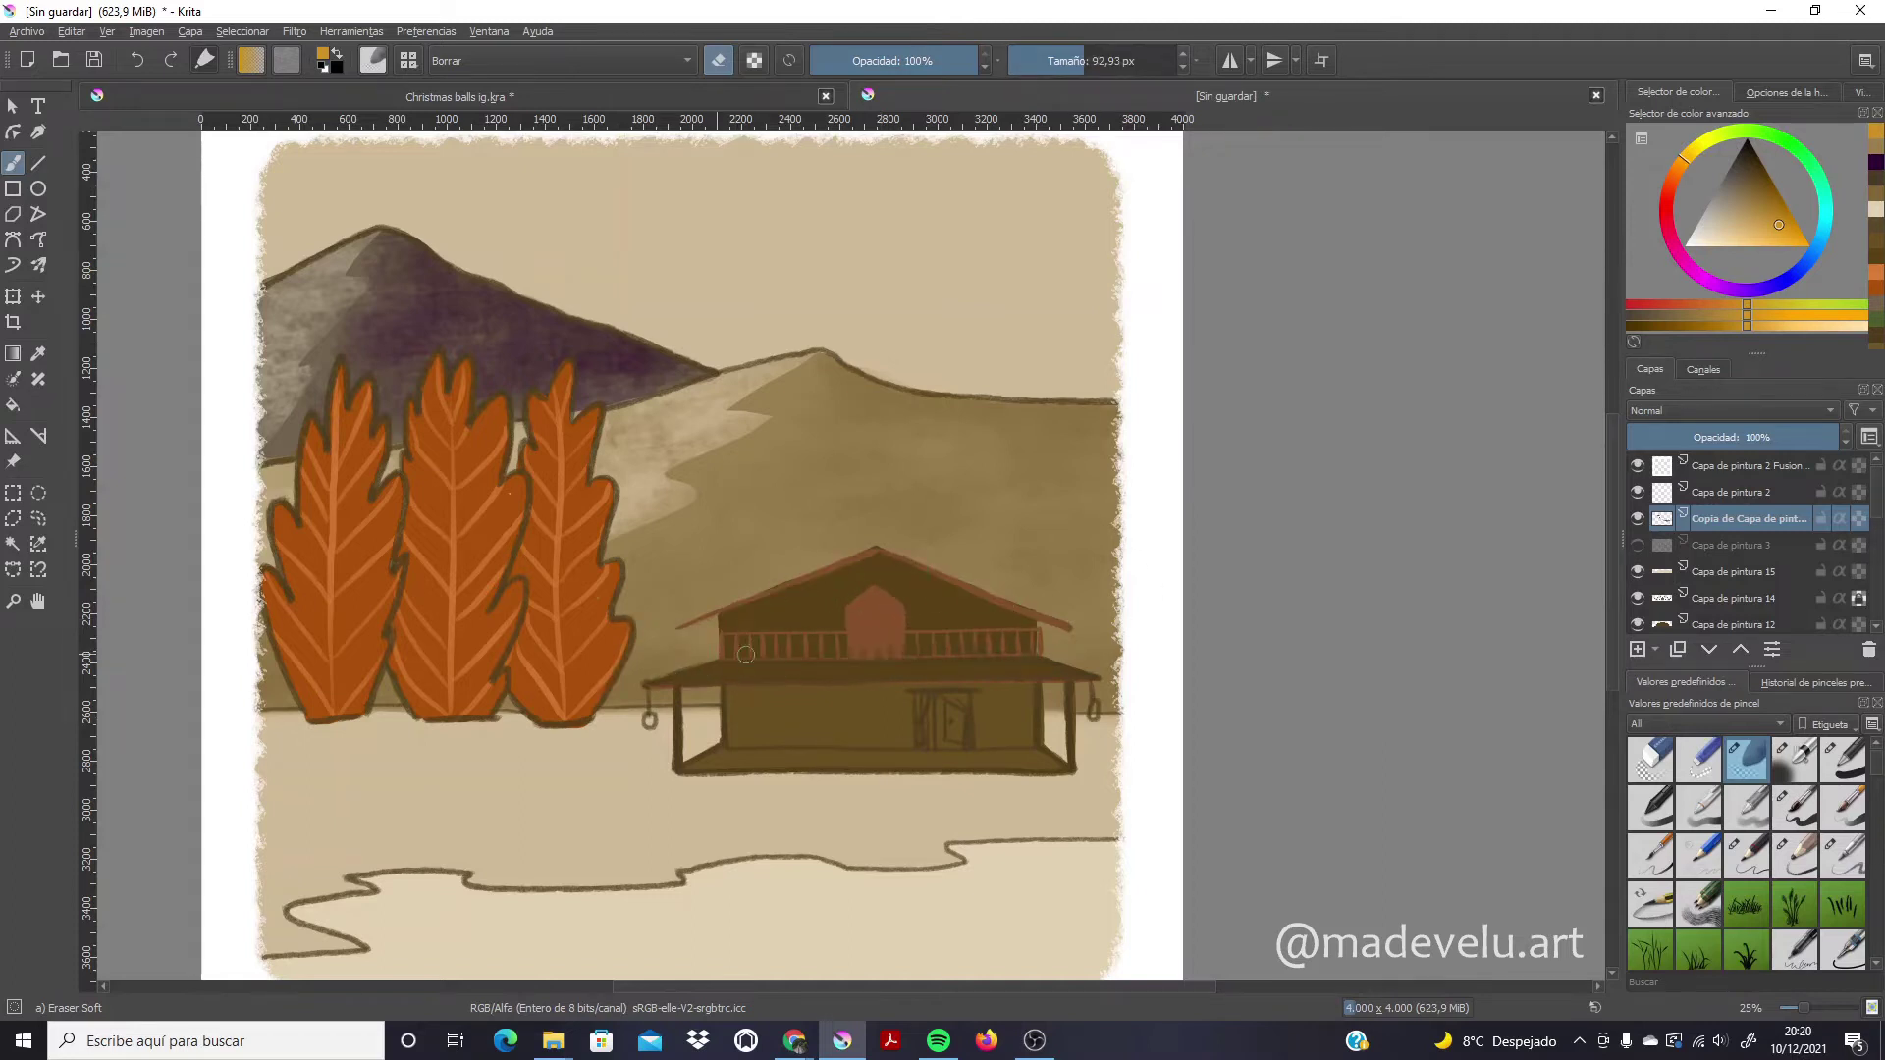
pyautogui.click(1877, 229)
pyautogui.scroll(-3, 1877, 785)
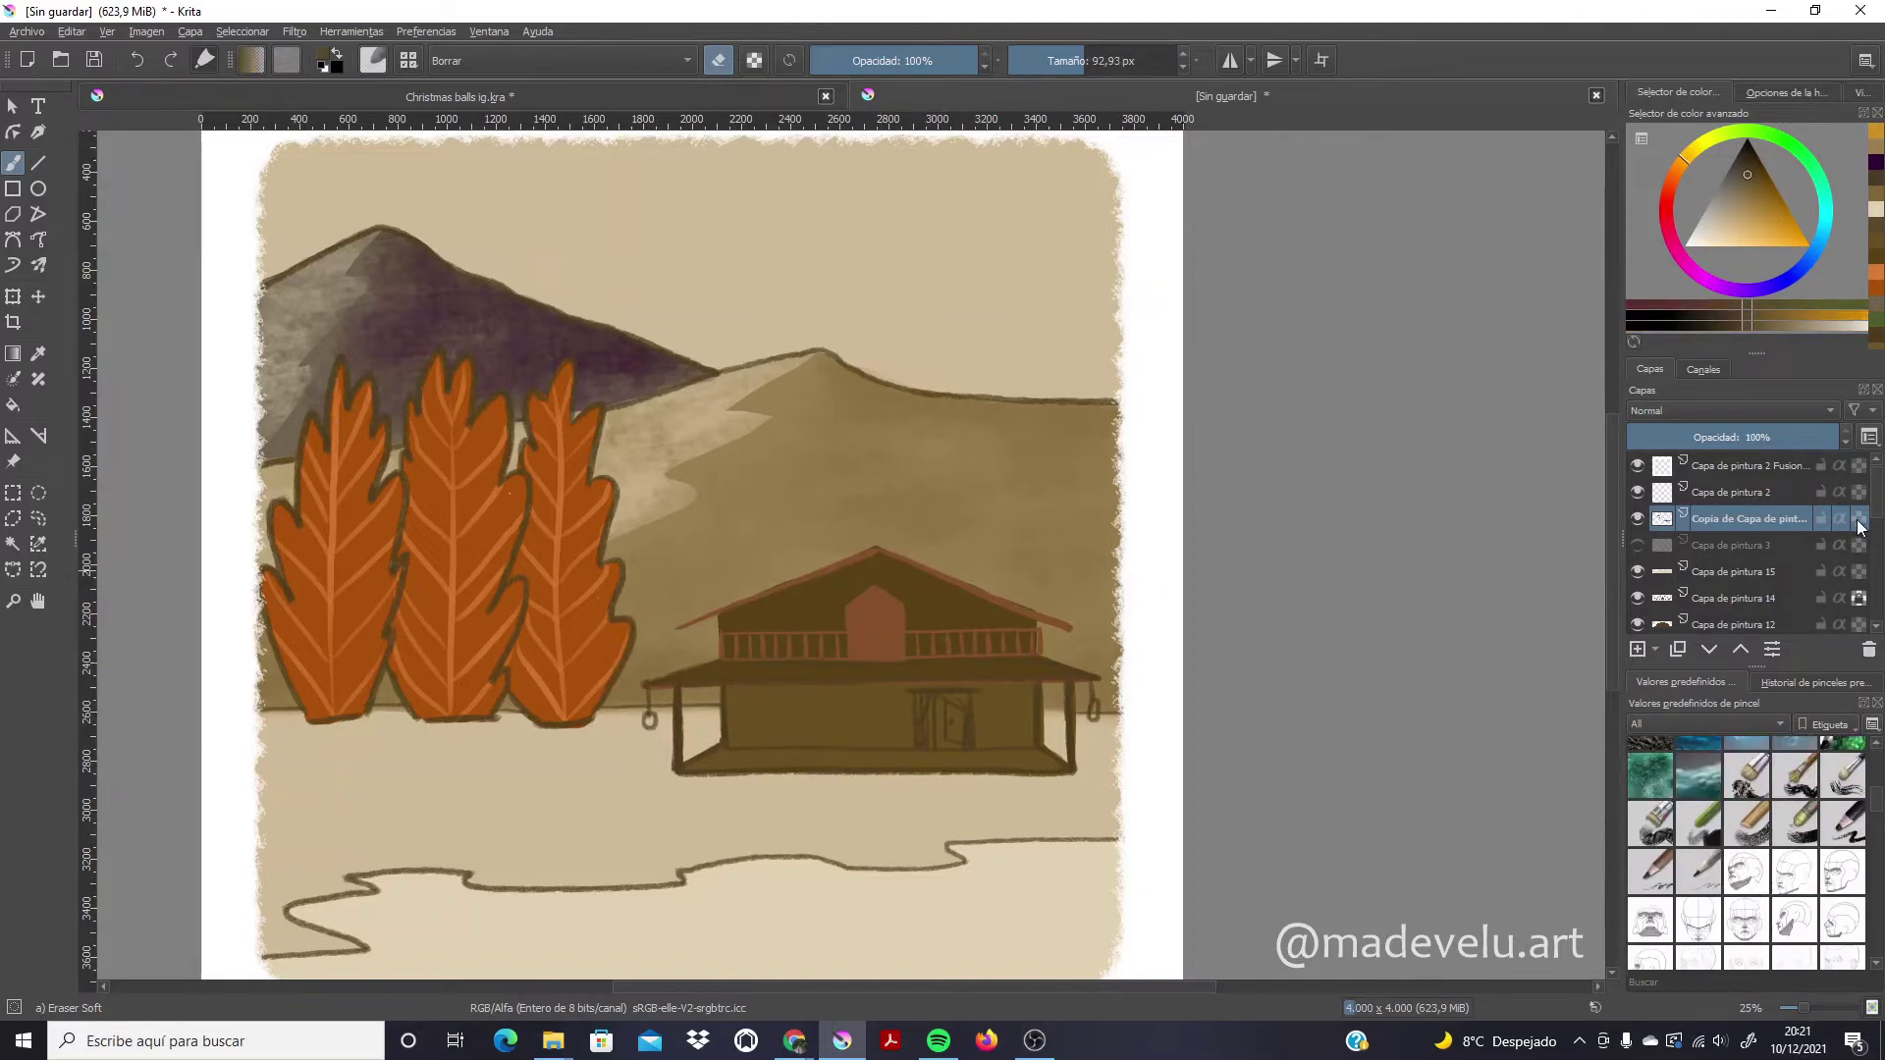
# Paint a dark brown arched gable window on Capa de pintura 14 with Charcoal Rock Soft
pyautogui.click(1865, 554)
pyautogui.scroll(-2, 1877, 805)
pyautogui.click(1816, 682)
pyautogui.click(1747, 836)
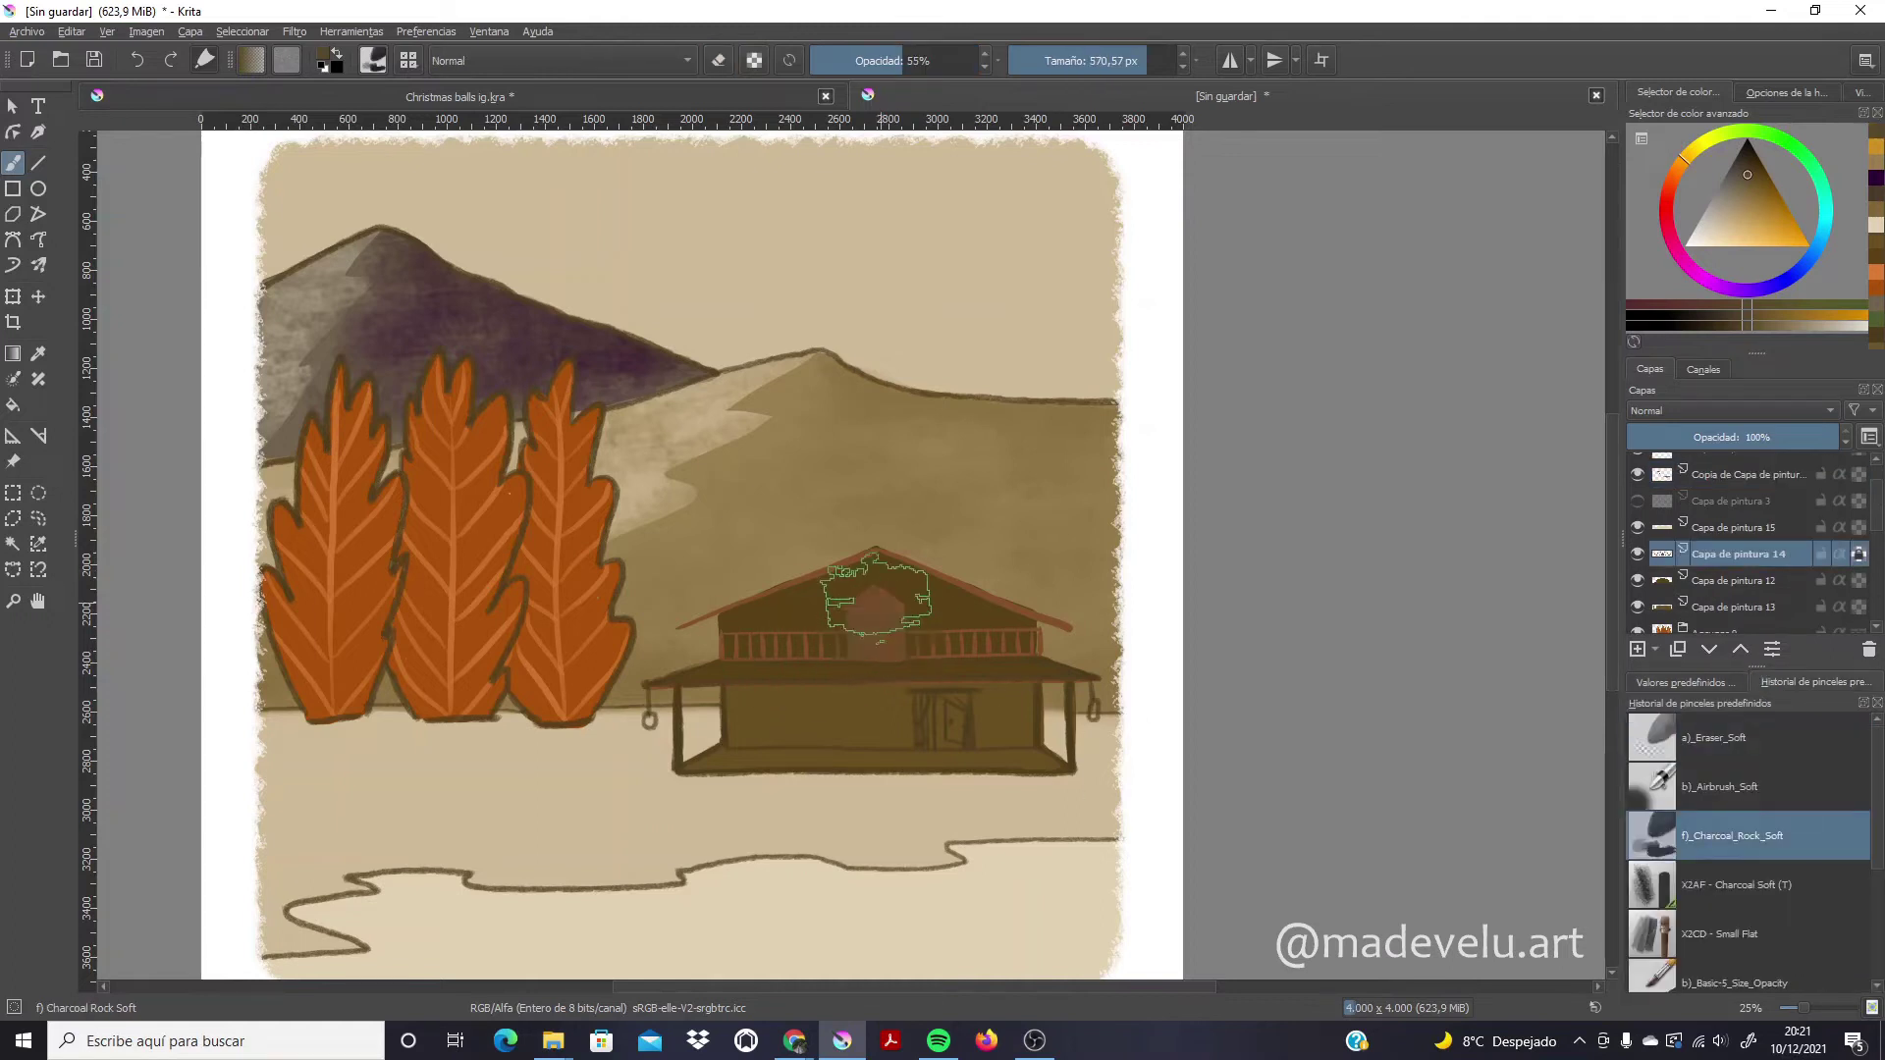
pyautogui.keyDown('ctrl'); pyautogui.click(874, 614); pyautogui.keyUp('ctrl')
pyautogui.moveTo(854, 598); pyautogui.dragTo(893, 639)
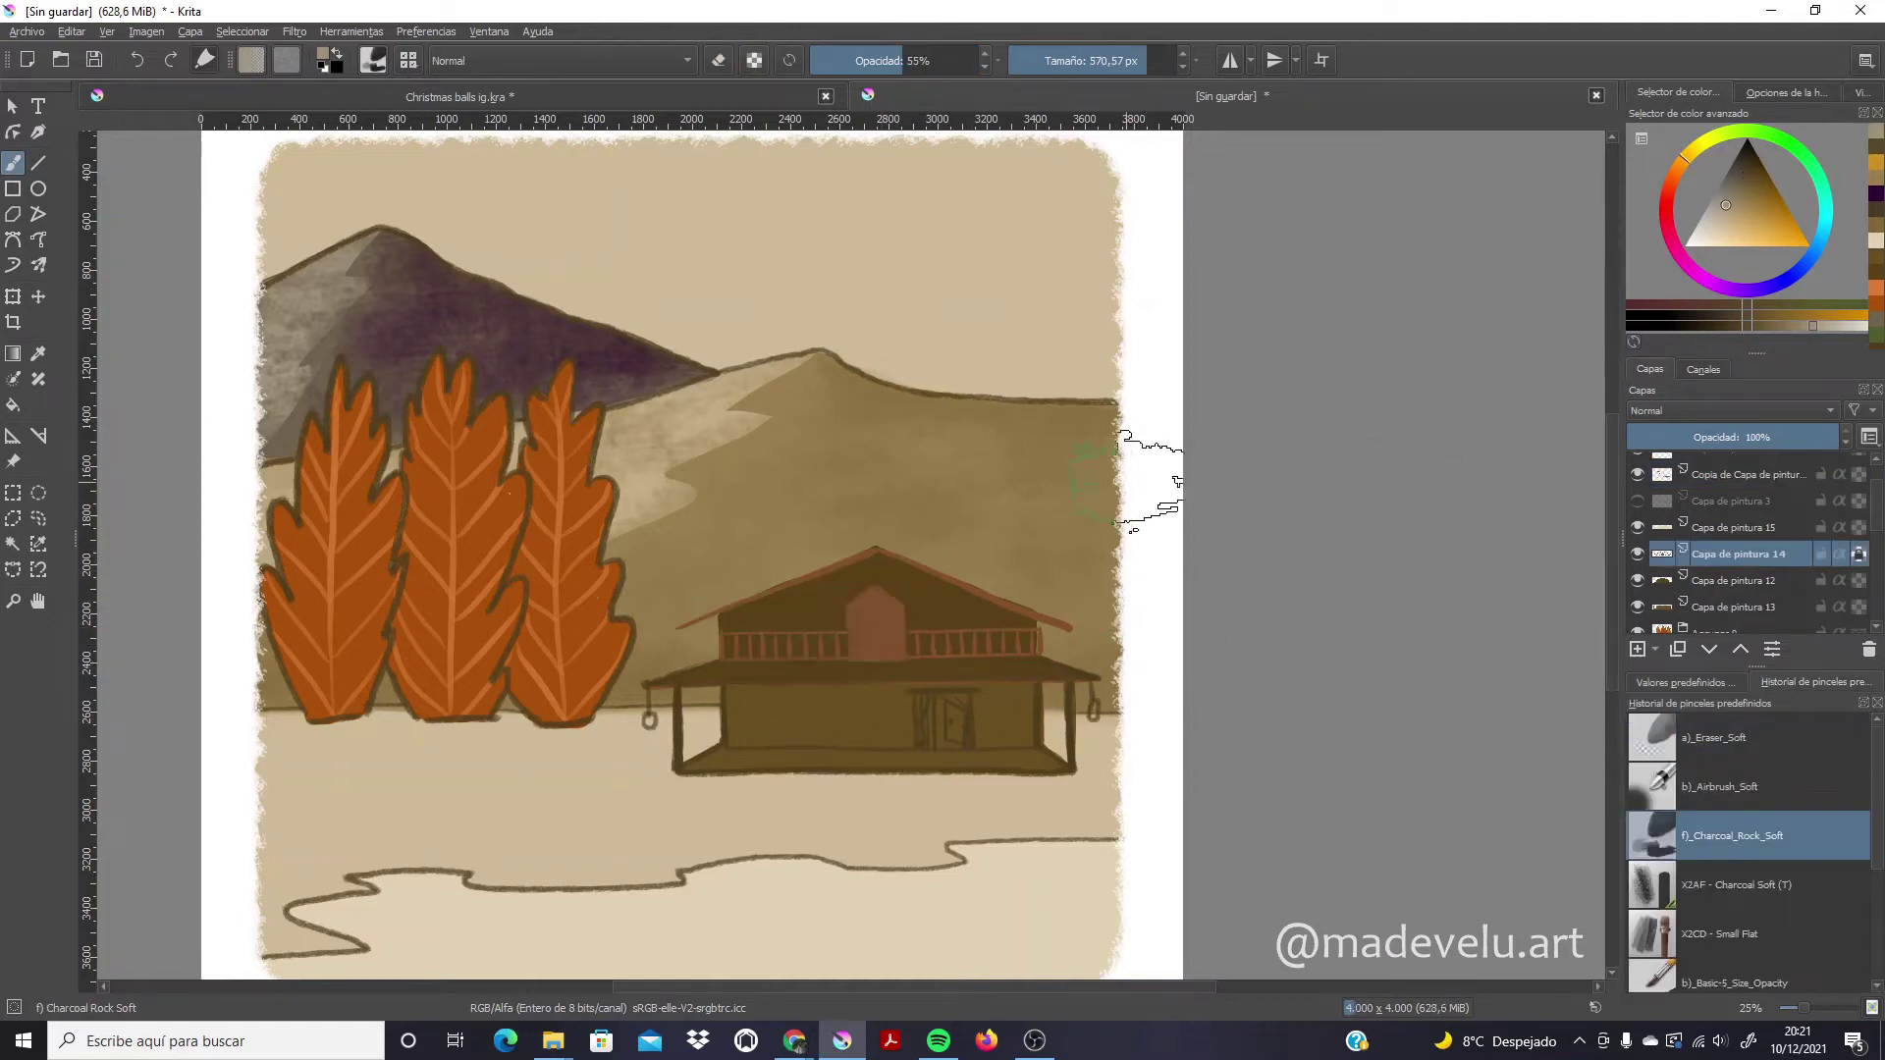
pyautogui.hotkey('ctrl', 'z')
pyautogui.press('[')
pyautogui.press('[')
pyautogui.press('[')
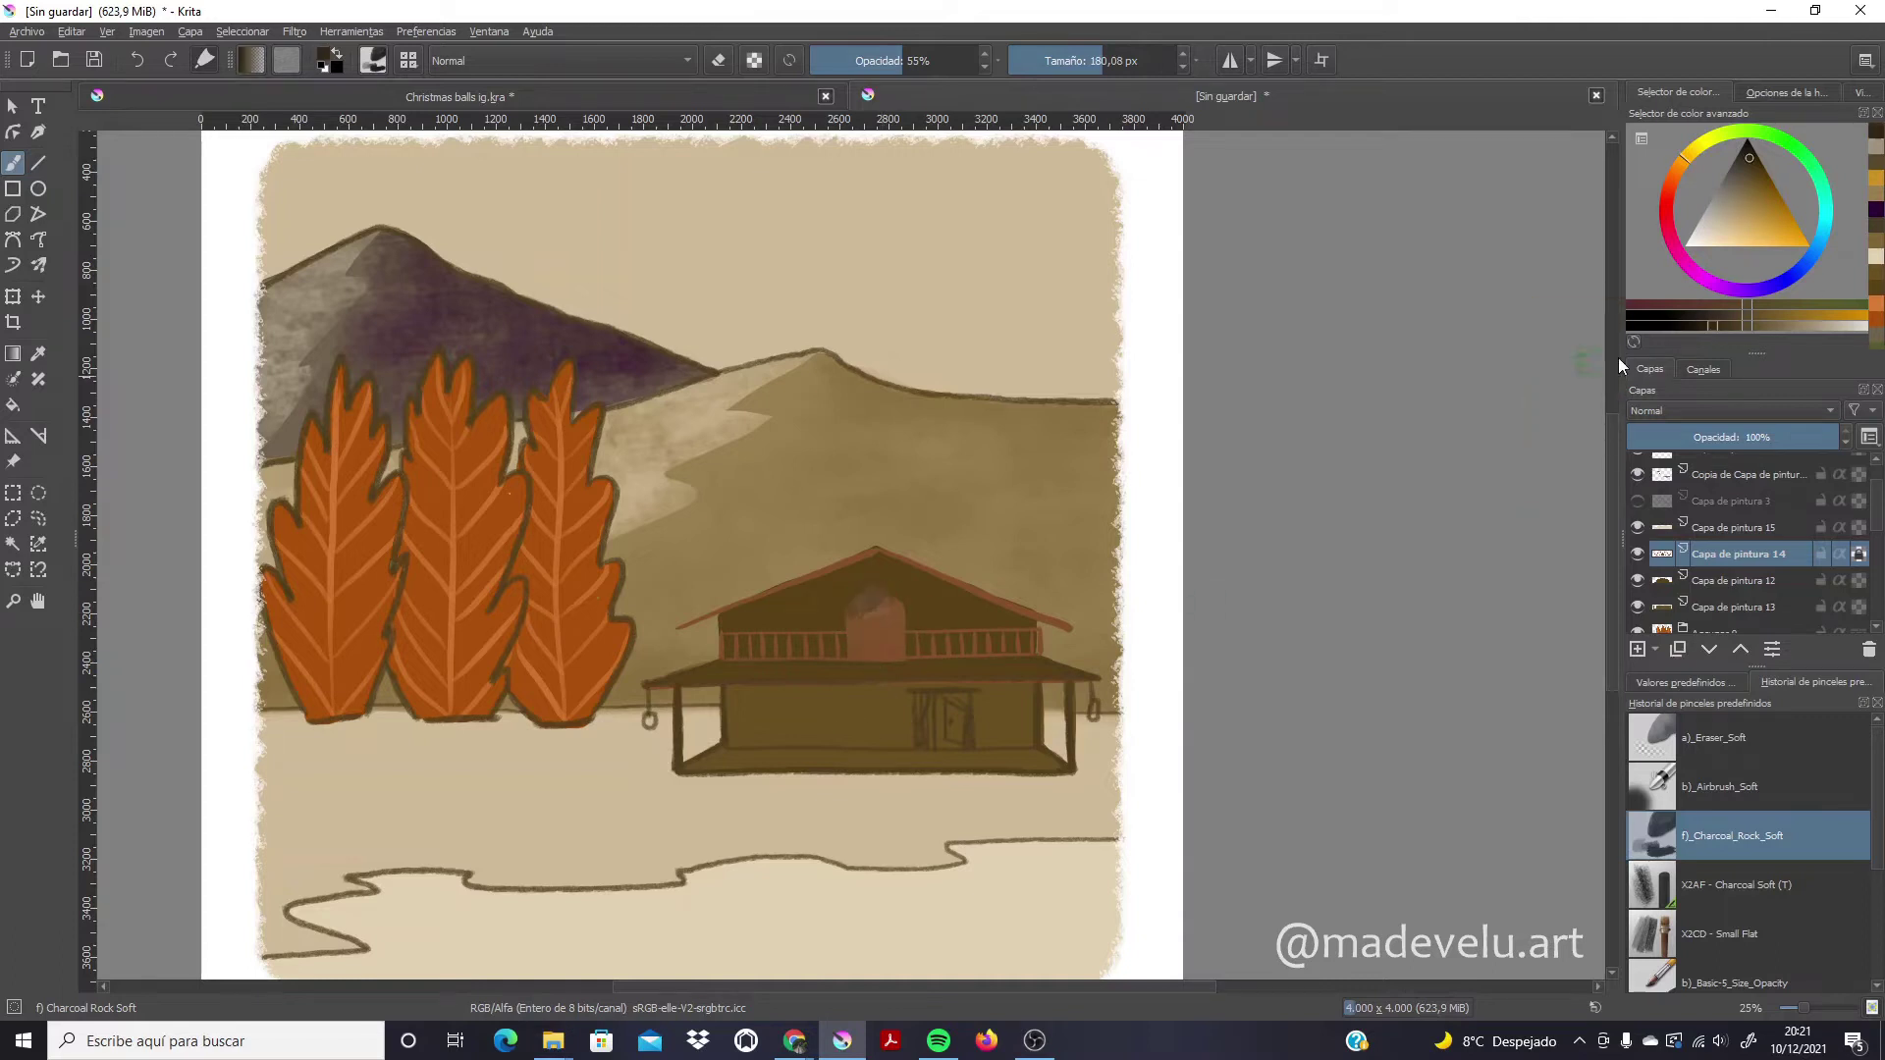
pyautogui.moveTo(859, 626); pyautogui.dragTo(888, 601)
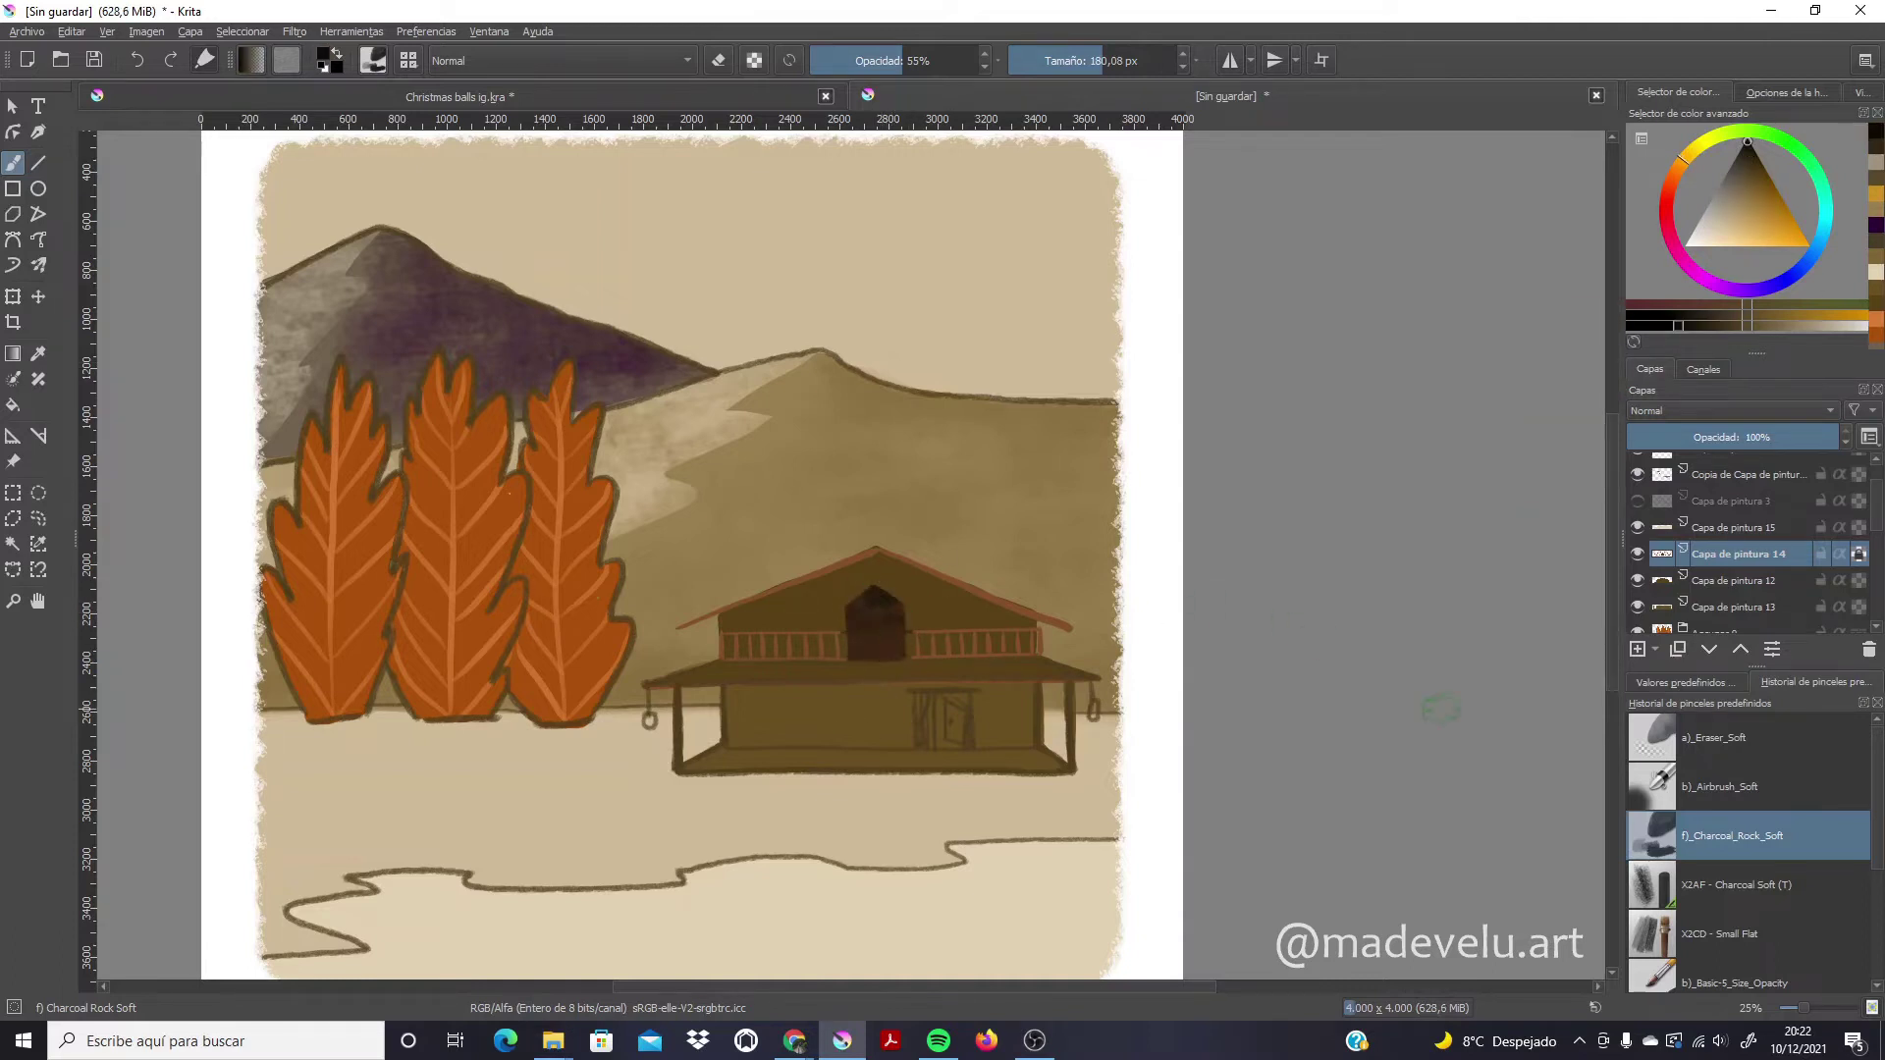
# Zoom in on the roof and add a new empty paint layer
pyautogui.press('1')
pyautogui.press('Insert')
pyautogui.press('/')
# Sample the railing's orange-brown, choose the X2CD Small Flat brush, and select Capa de pintura 12
pyautogui.press(']')
pyautogui.press(']')
pyautogui.press(']')
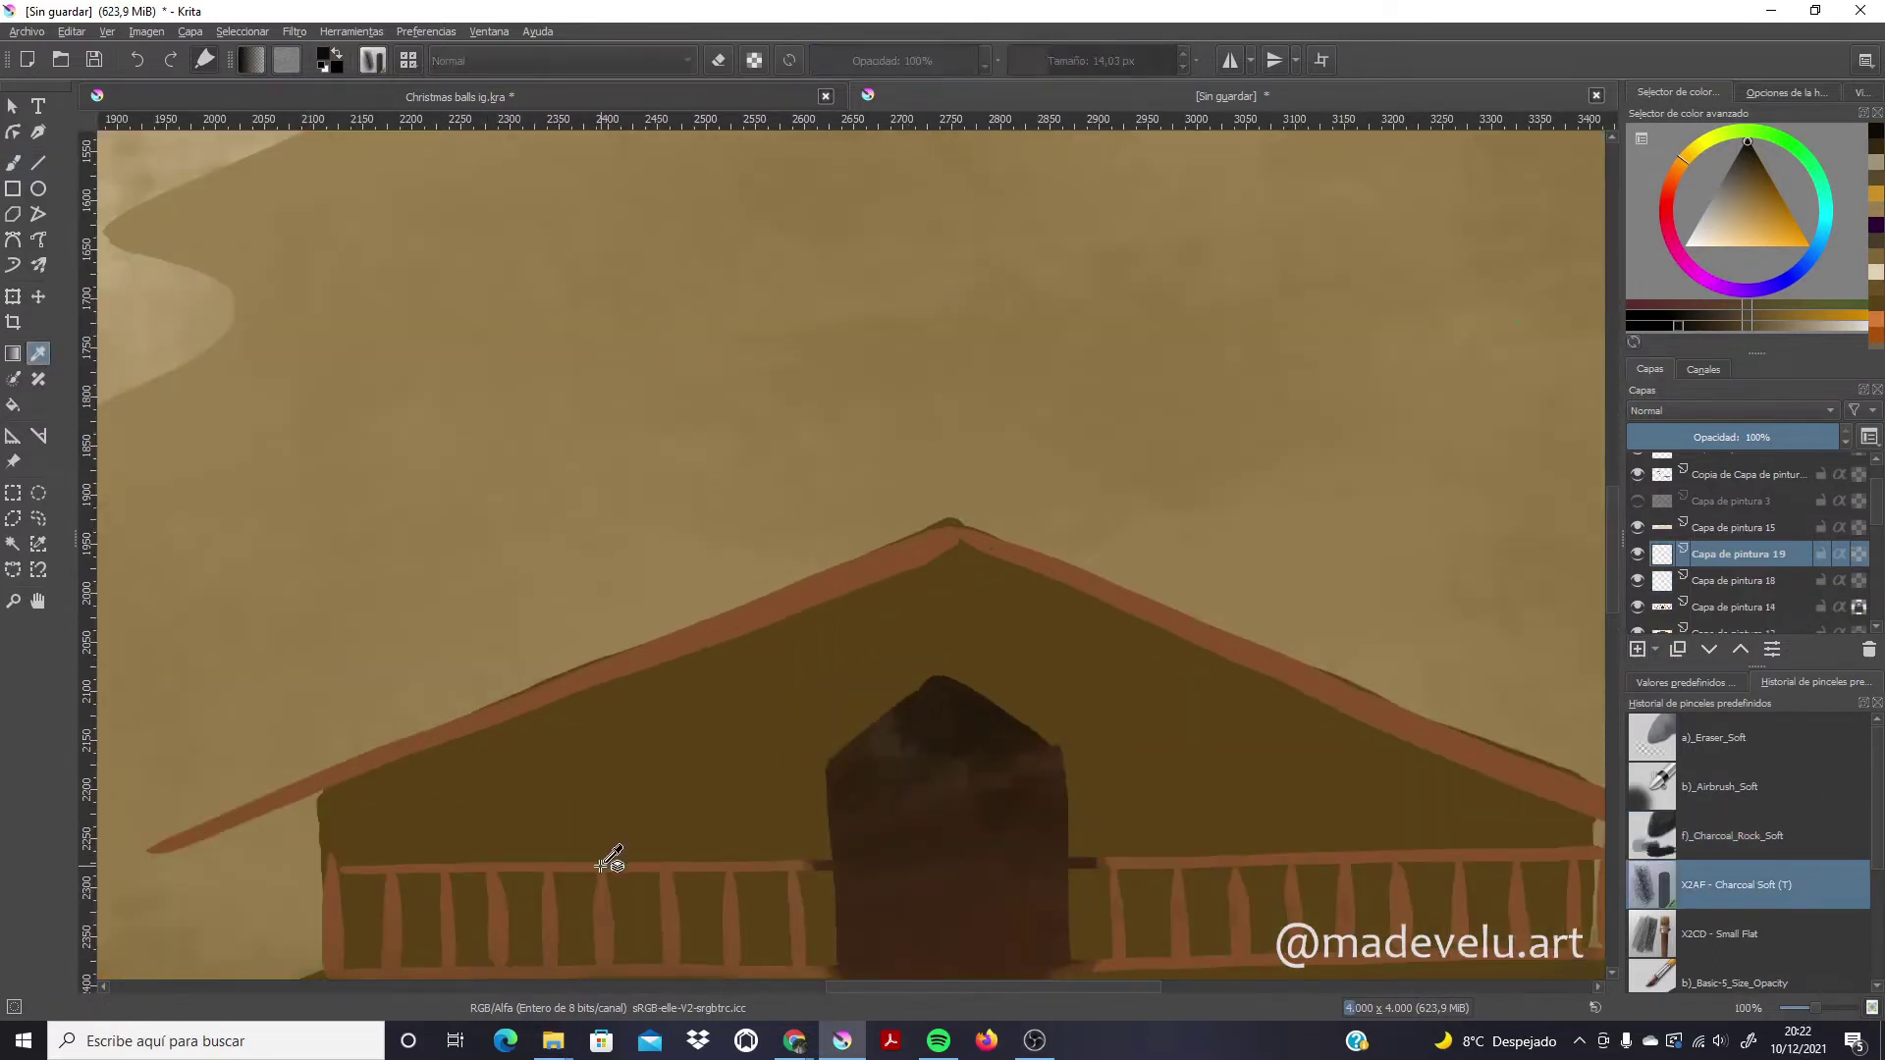
pyautogui.keyDown('ctrl'); pyautogui.click(338, 875); pyautogui.keyUp('ctrl')
pyautogui.scroll(-5, 794, 732)
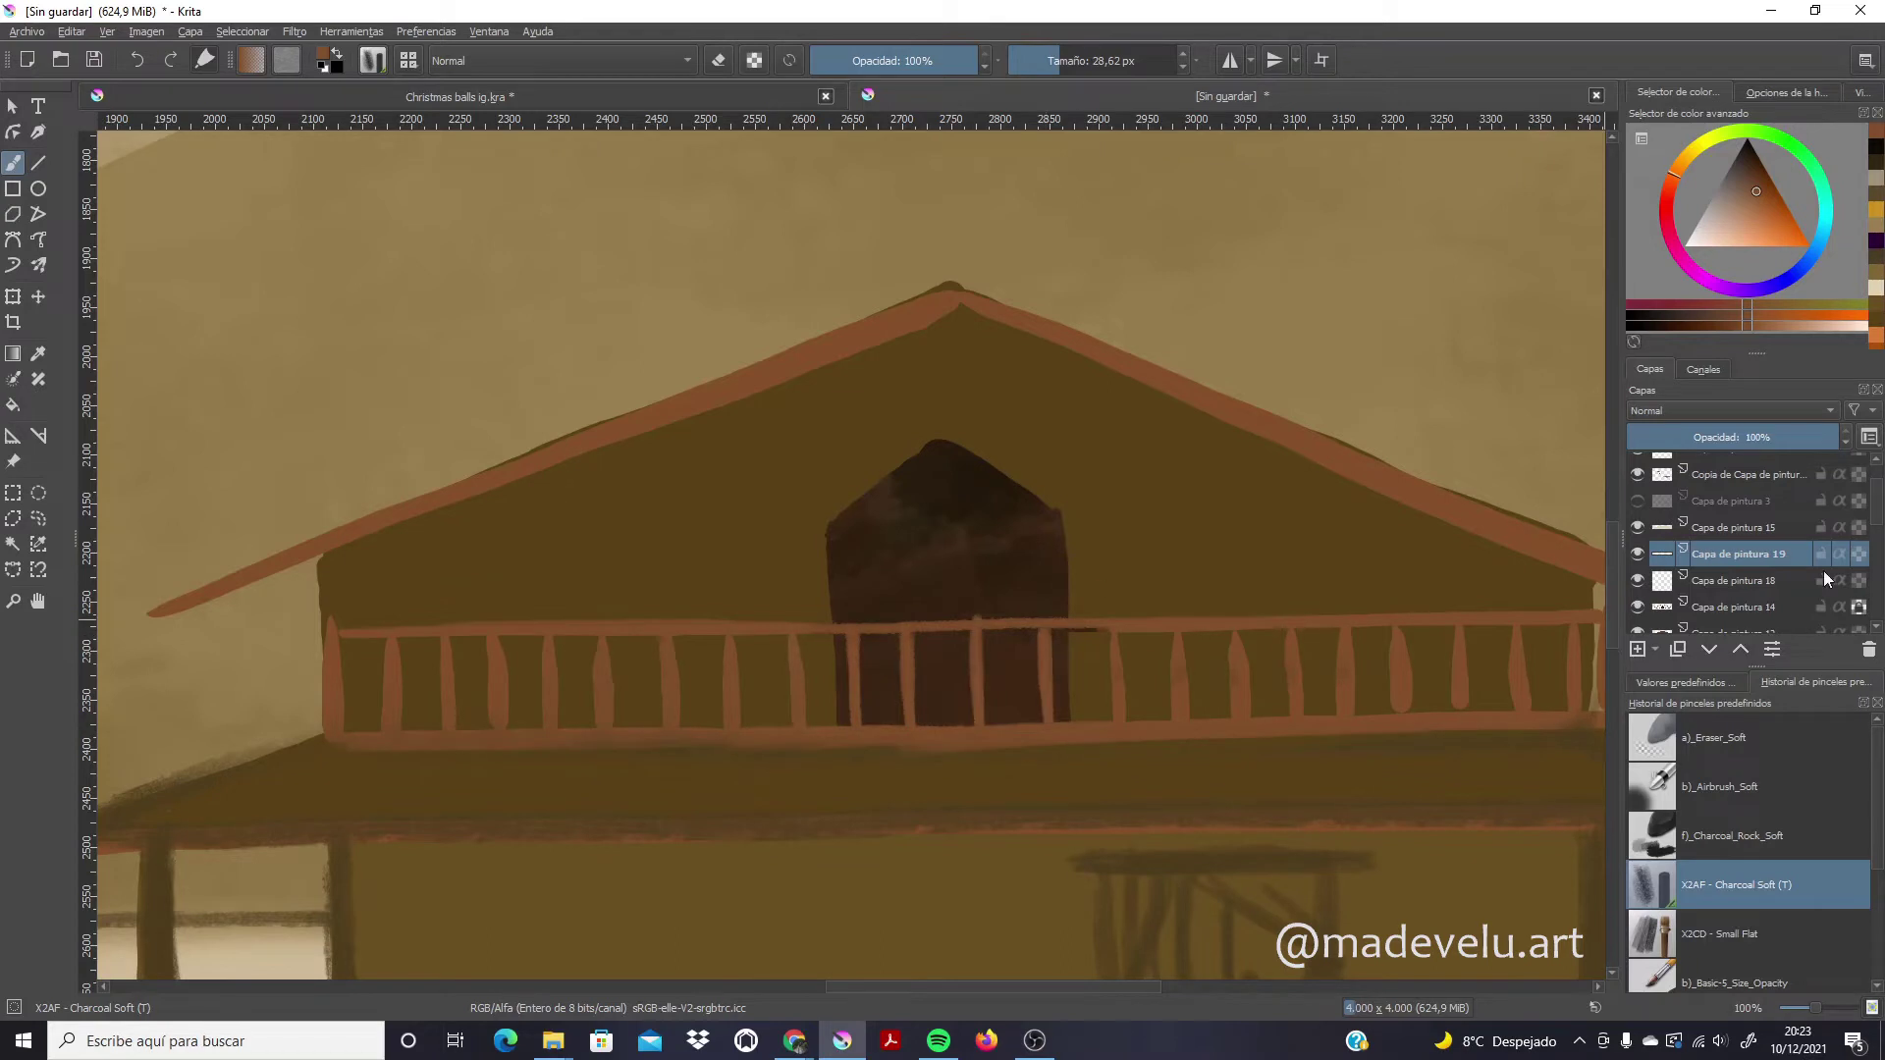
pyautogui.press('/')
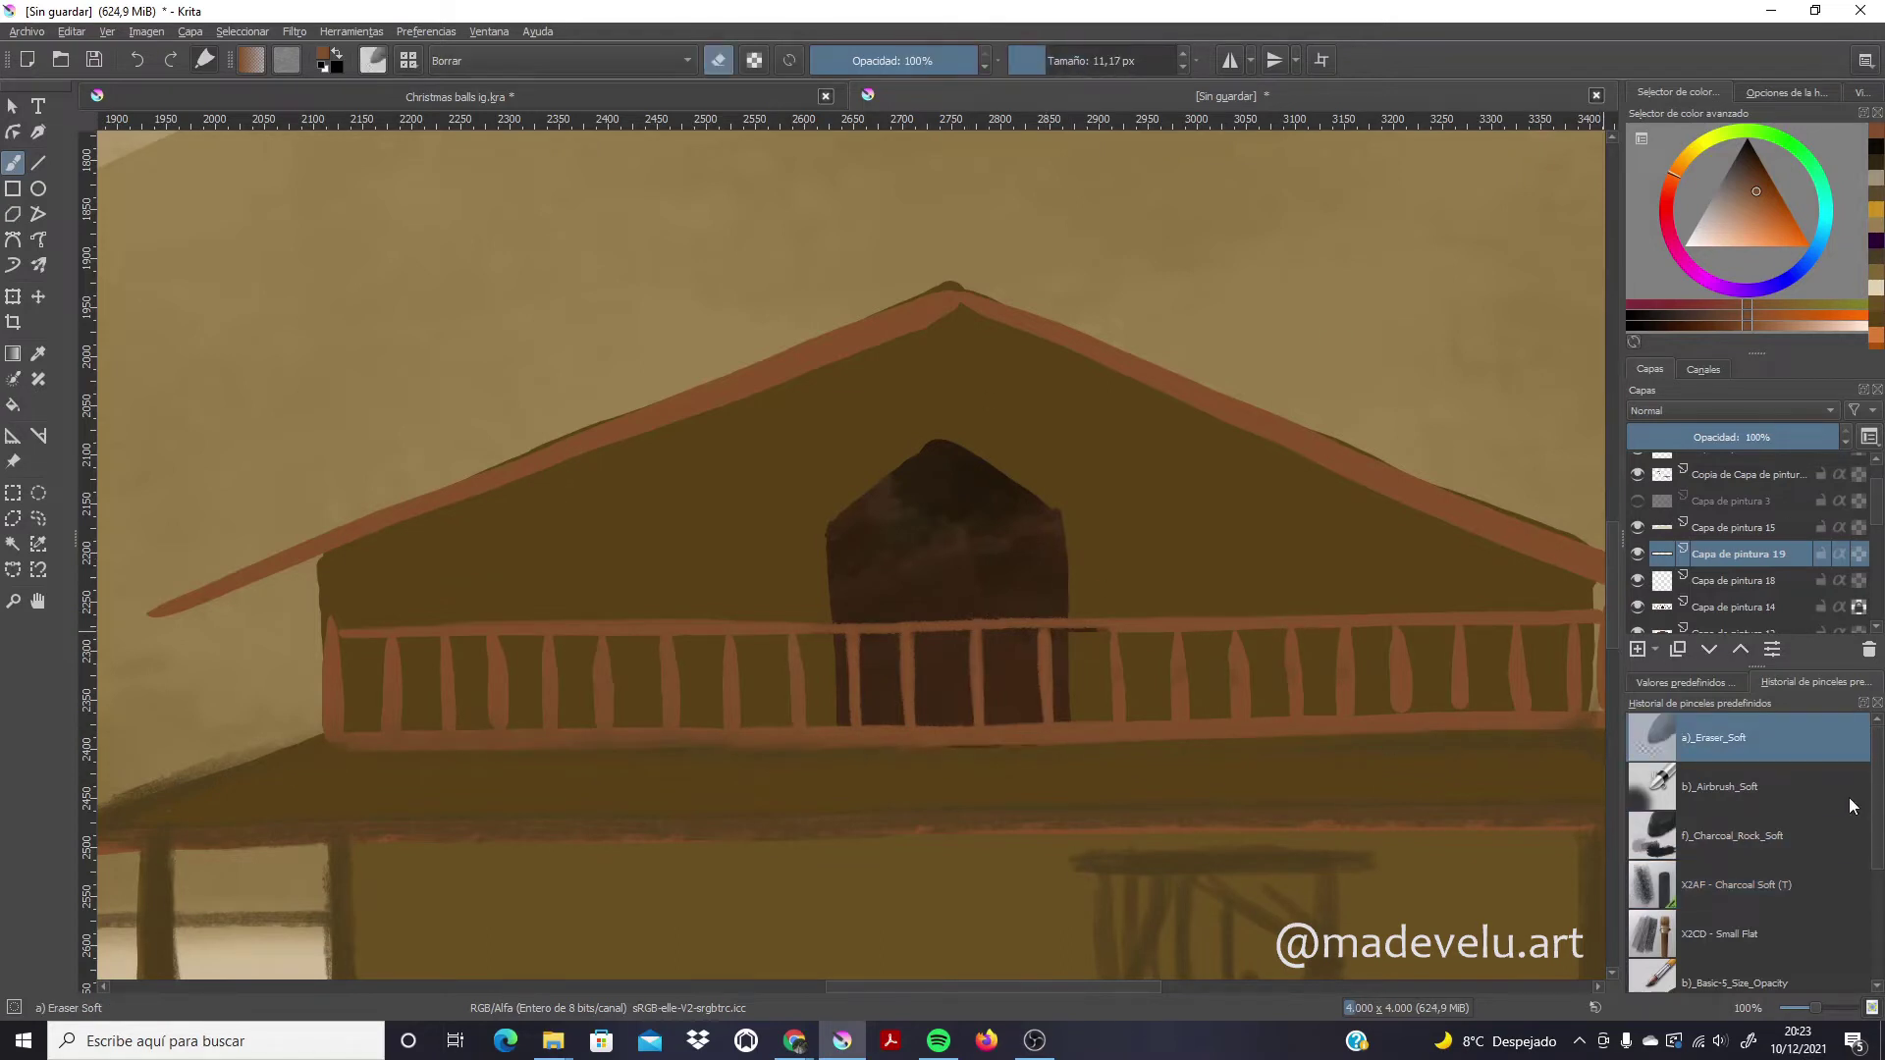
pyautogui.click(1768, 934)
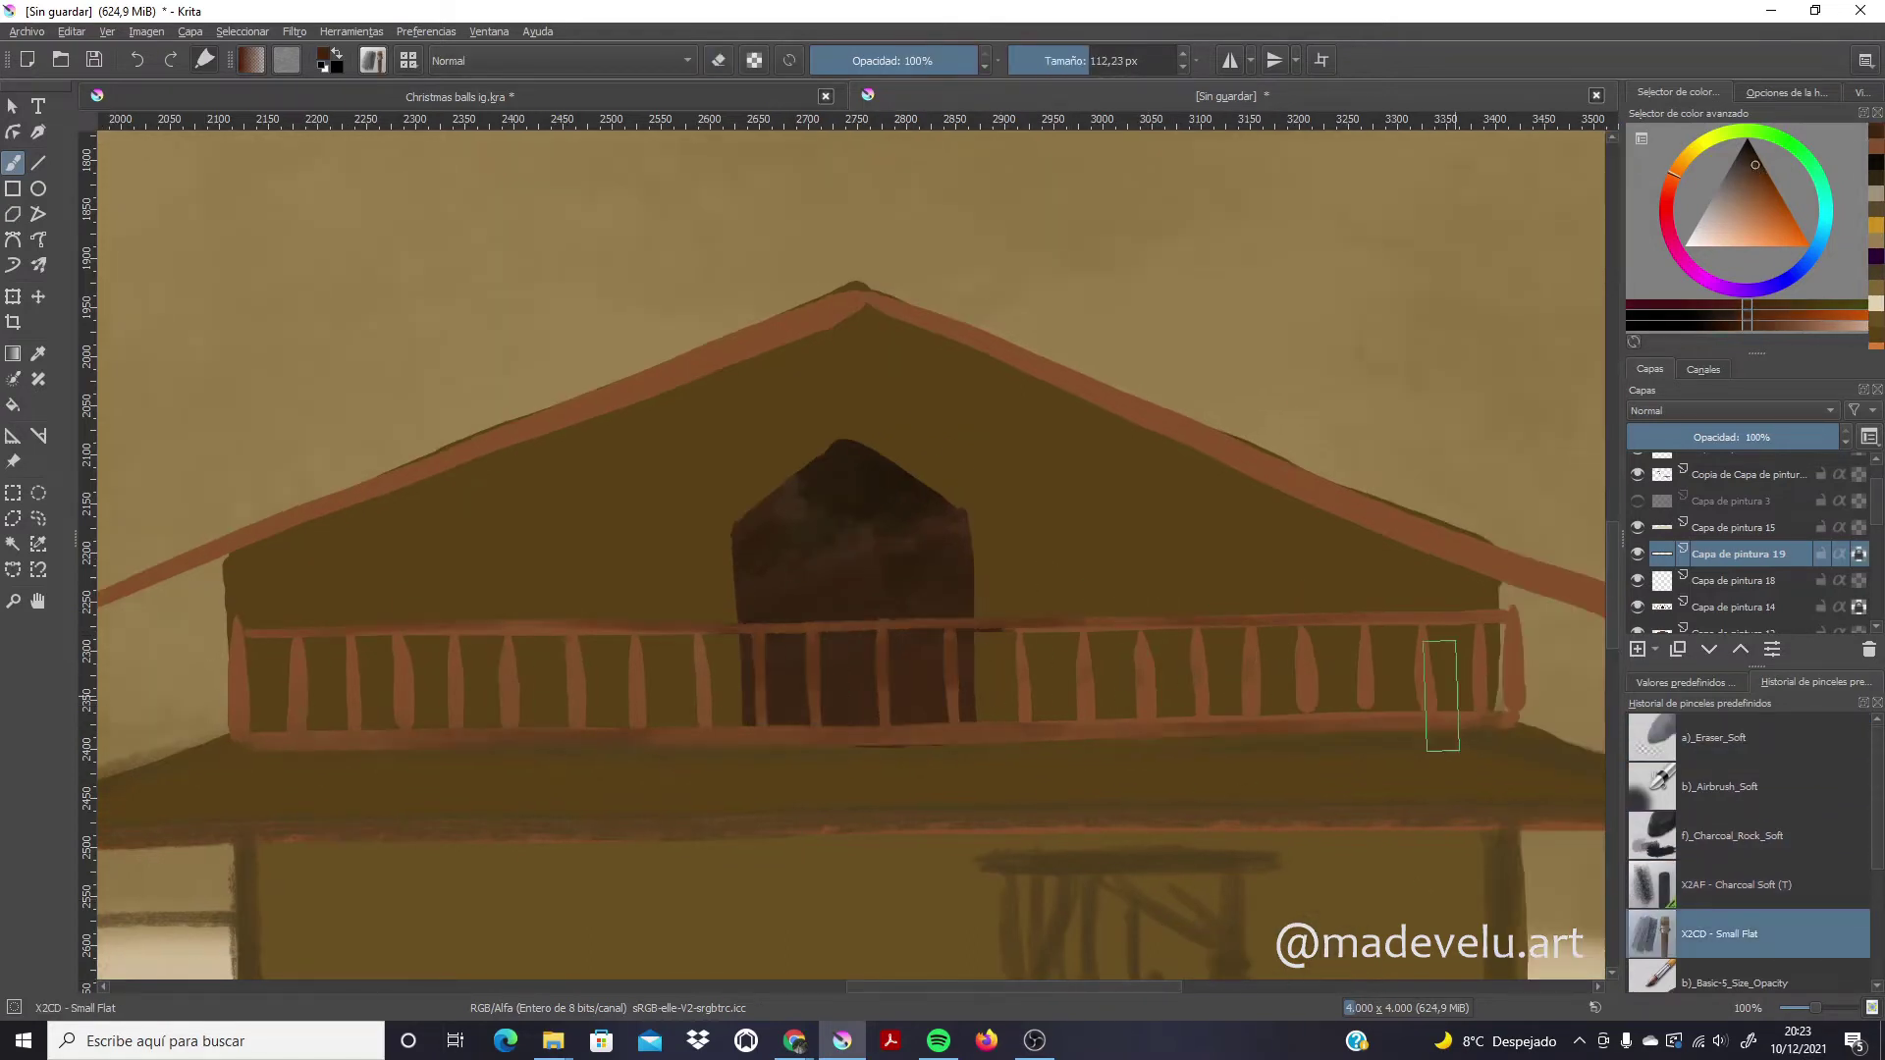
pyautogui.press('-')
pyautogui.scroll(-3, 1738, 550)
pyautogui.click(1738, 499)
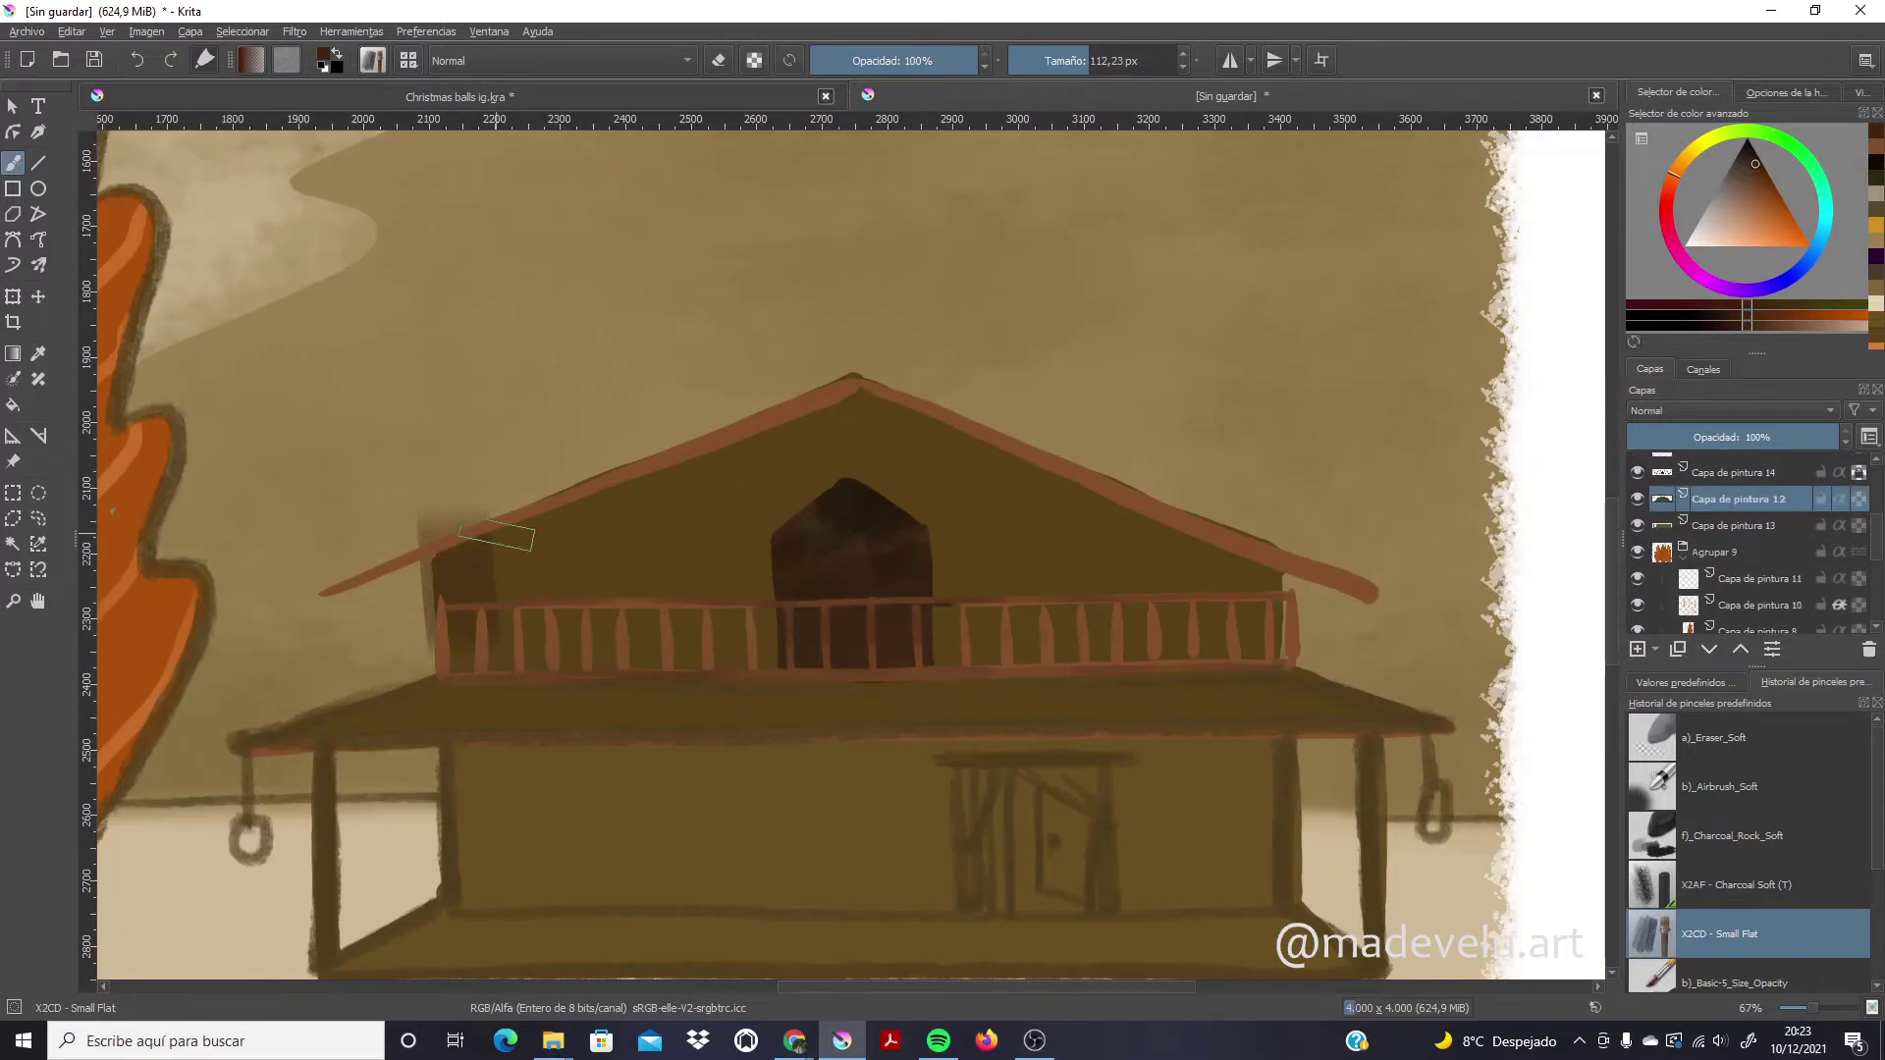
# Shade the gable interior and spaces between balusters dark brown
pyautogui.moveTo(535, 520)
pyautogui.mouseDown()
pyautogui.moveTo(471, 589)
pyautogui.moveTo(855, 423)
pyautogui.moveTo(1267, 579)
pyautogui.moveTo(727, 638)
pyautogui.mouseUp()
pyautogui.moveTo(592, 531); pyautogui.dragTo(1081, 550)
pyautogui.click(1753, 155)
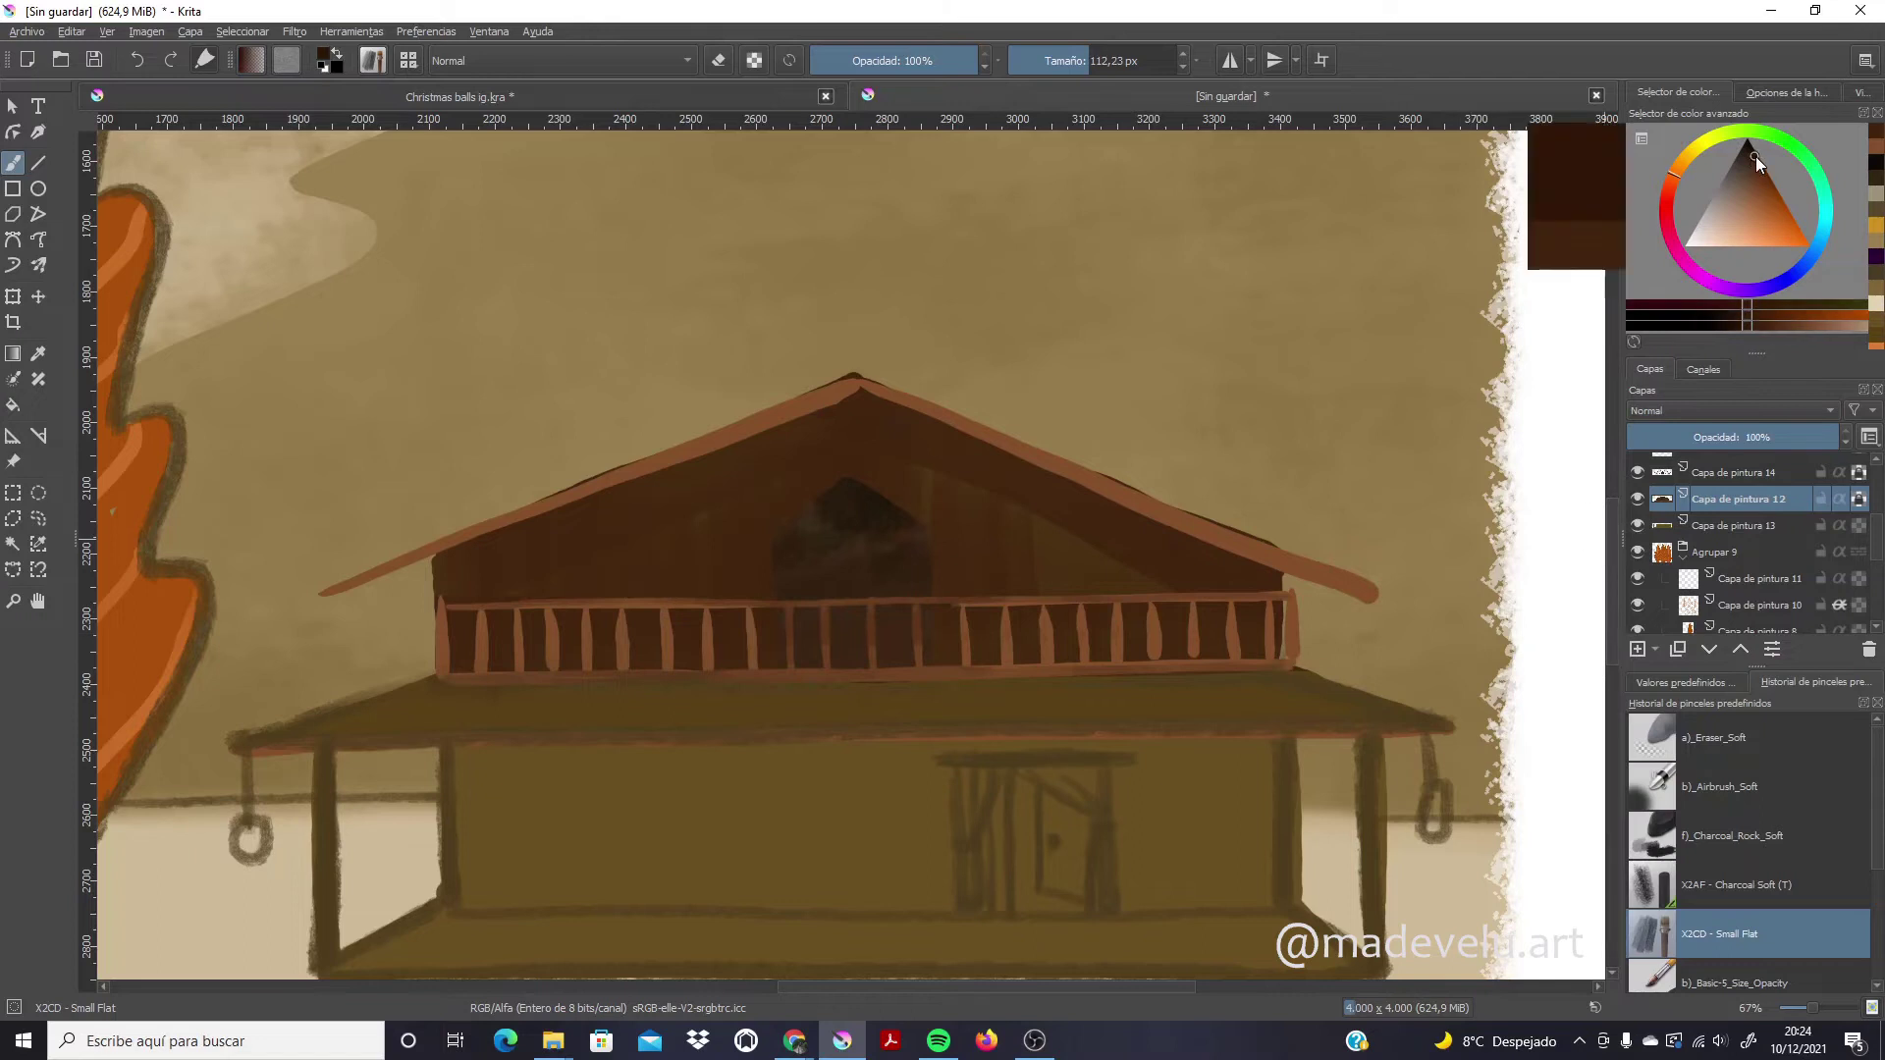
pyautogui.moveTo(550, 549); pyautogui.dragTo(1255, 670)
pyautogui.hotkey('ctrl', 'z')
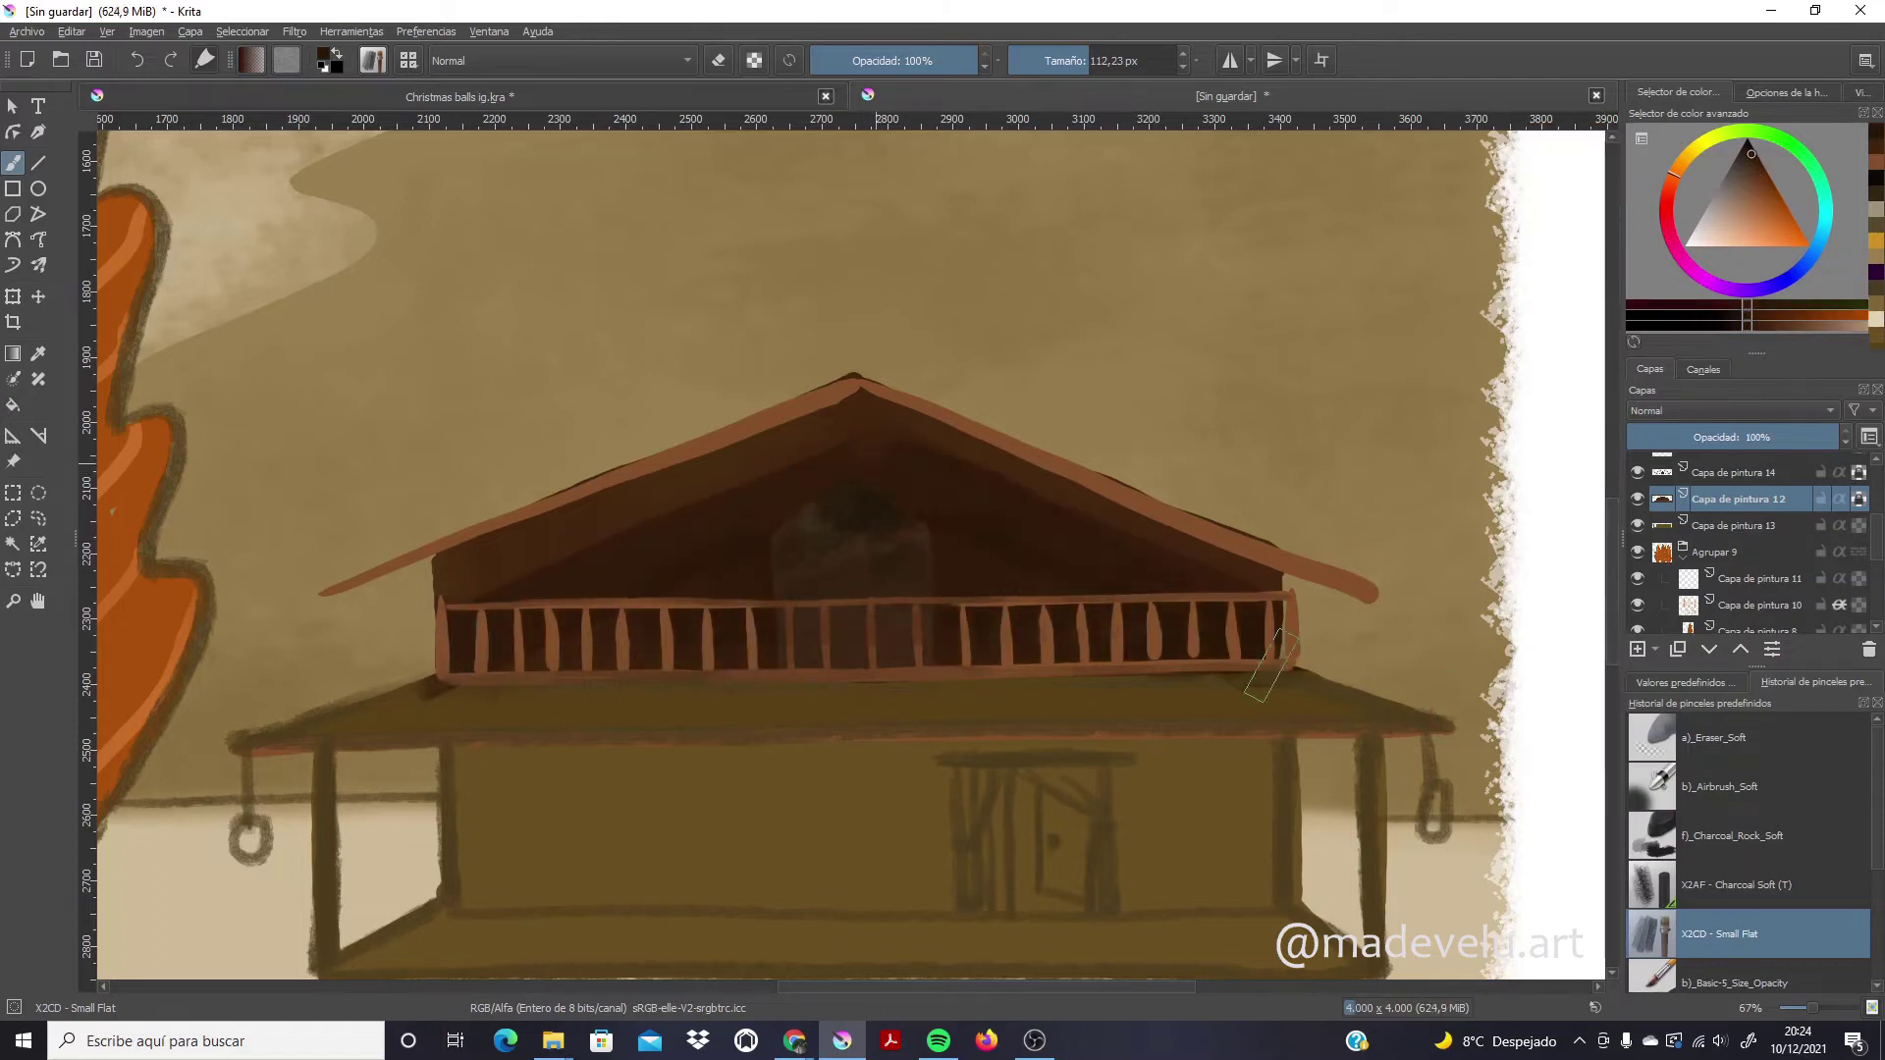
# Paint the porch roof dark brown and add orange plank stripes
pyautogui.moveTo(429, 707); pyautogui.dragTo(1365, 709)
pyautogui.click(1773, 184)
pyautogui.moveTo(343, 725); pyautogui.dragTo(456, 698)
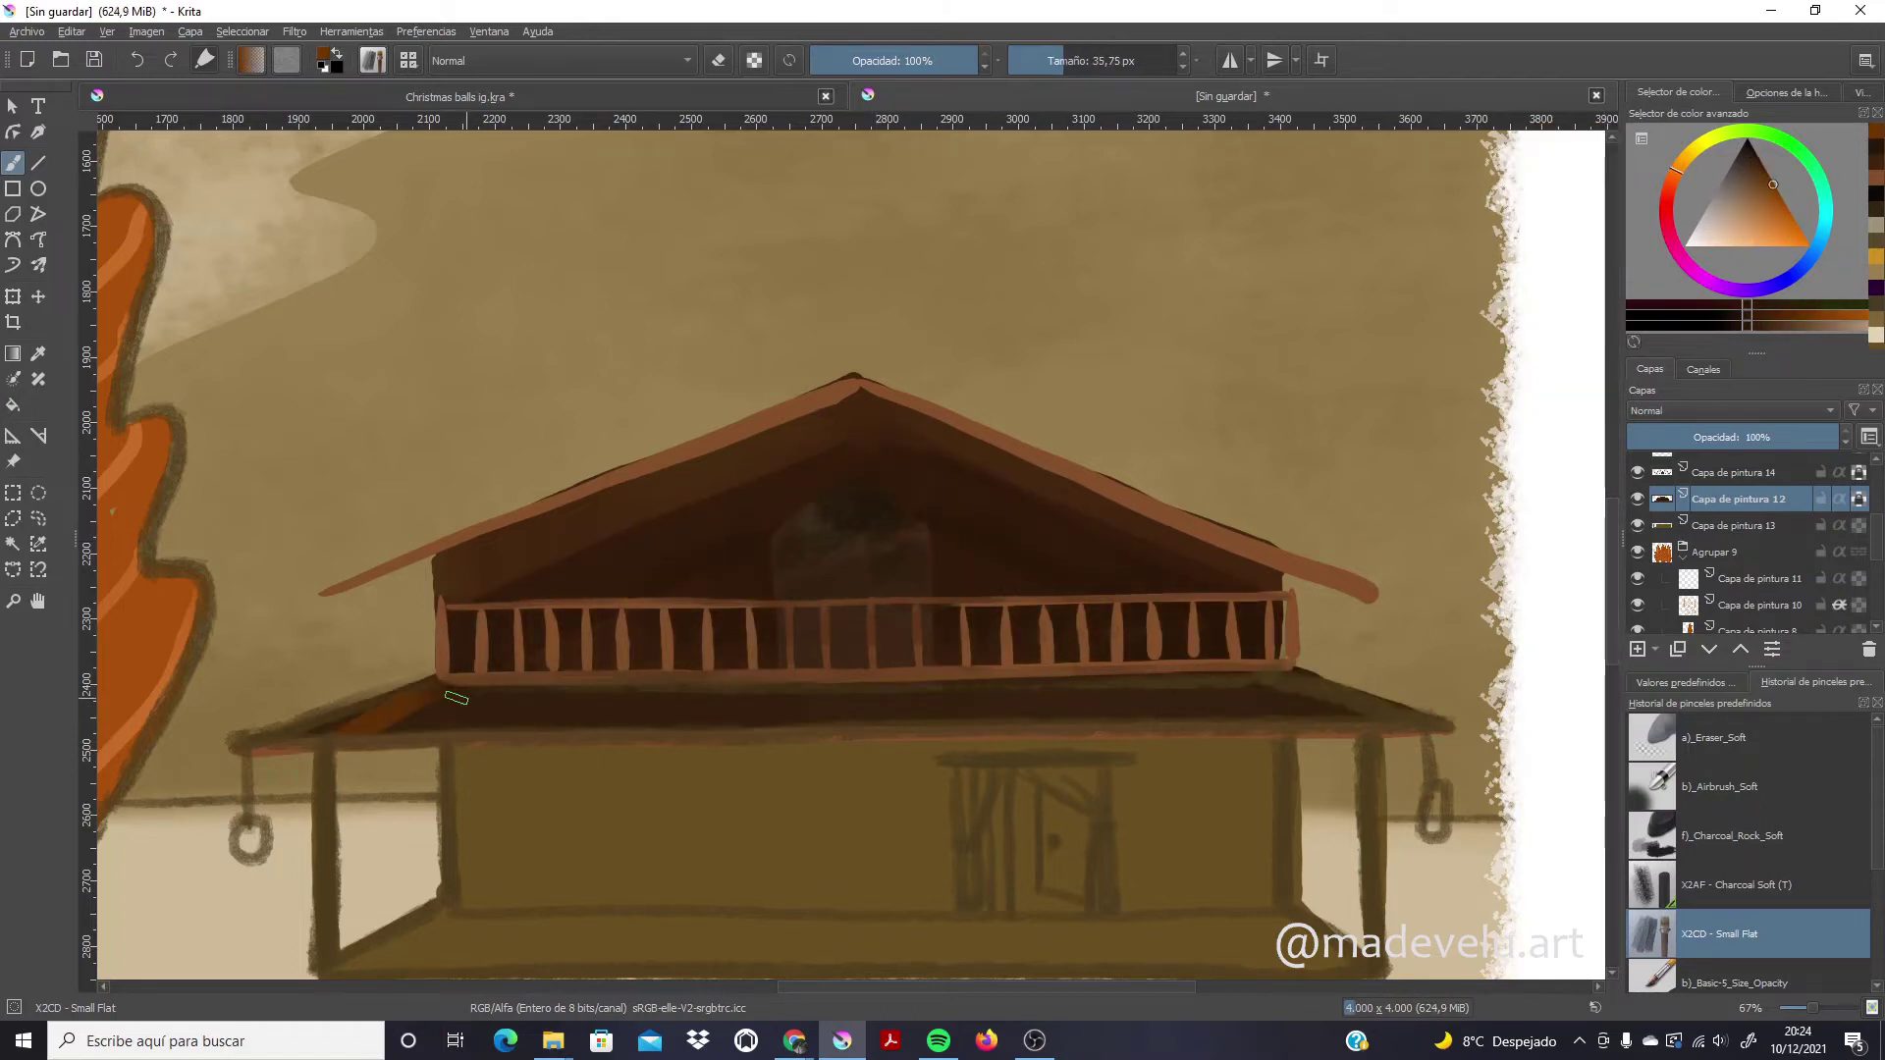
pyautogui.scroll(-5, 950, 717)
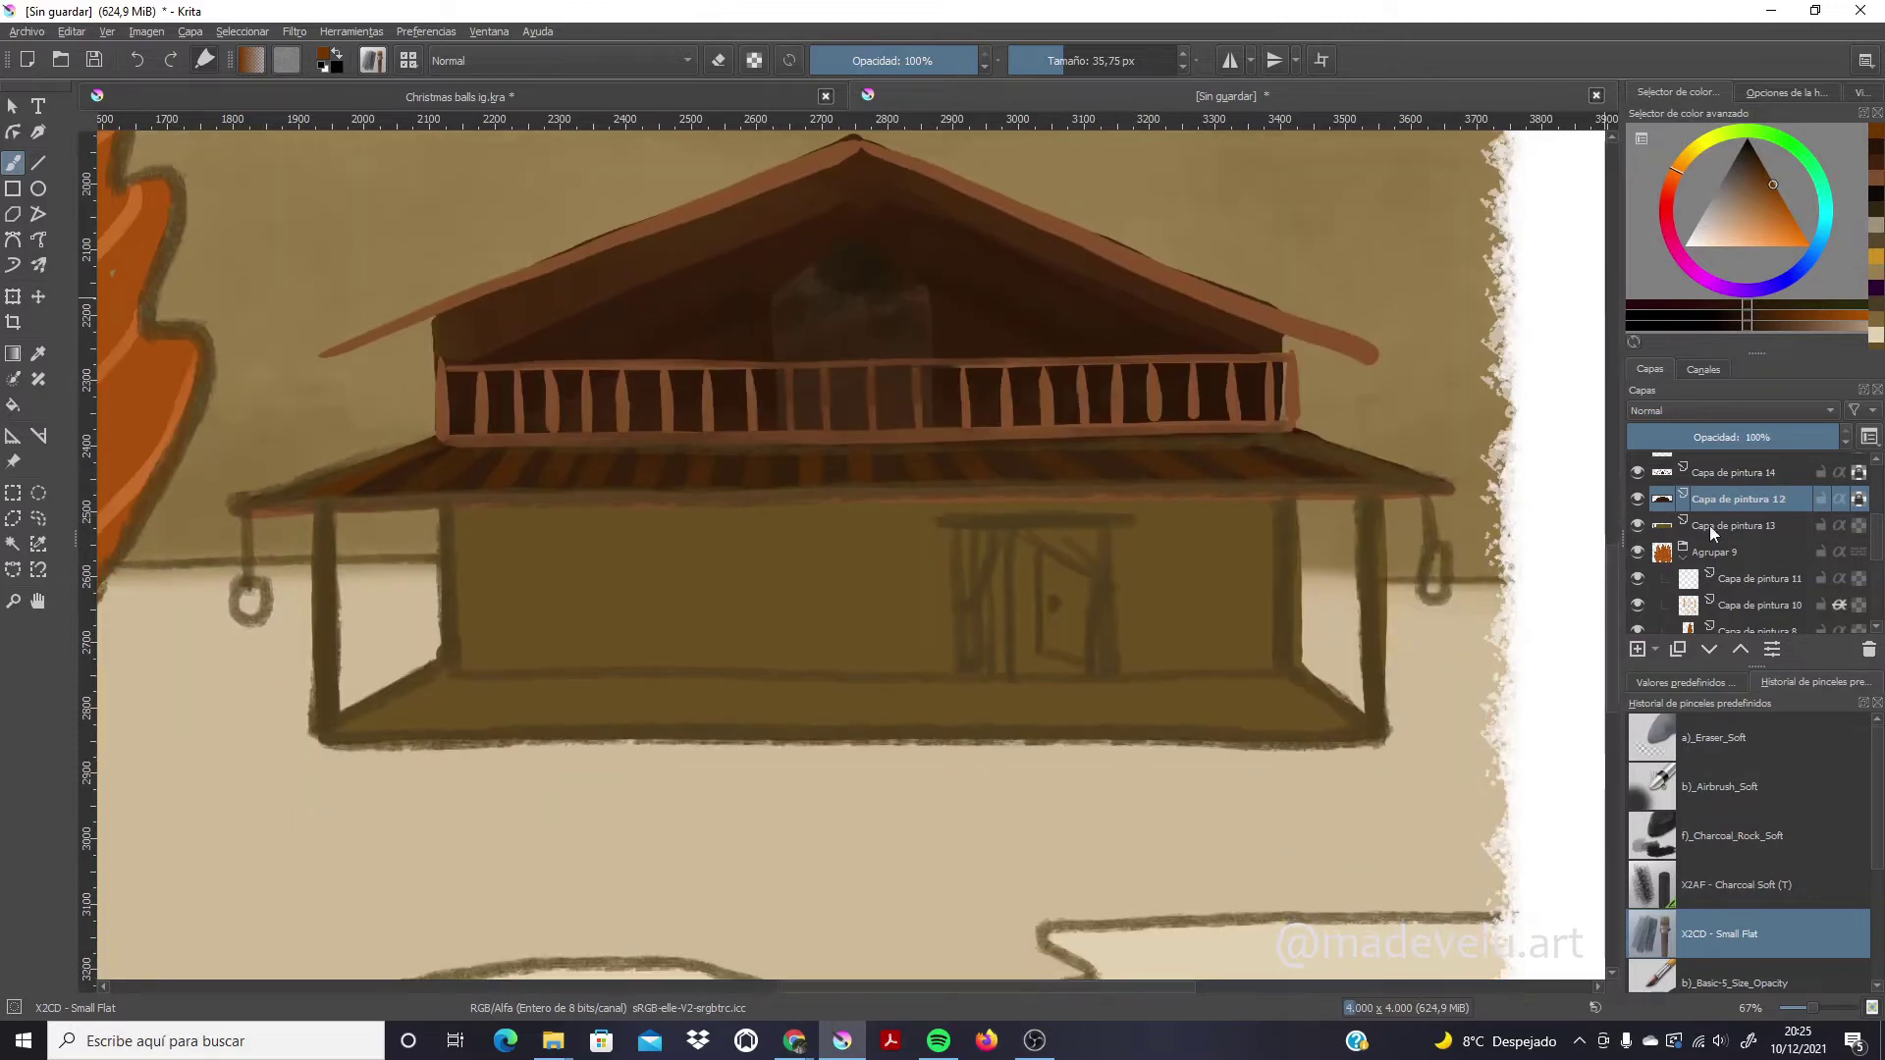
# On Capa de pintura 13, paint the lower wall pale beige and lighten the porch floor
pyautogui.click(1711, 526)
pyautogui.moveTo(524, 562); pyautogui.dragTo(1249, 565)
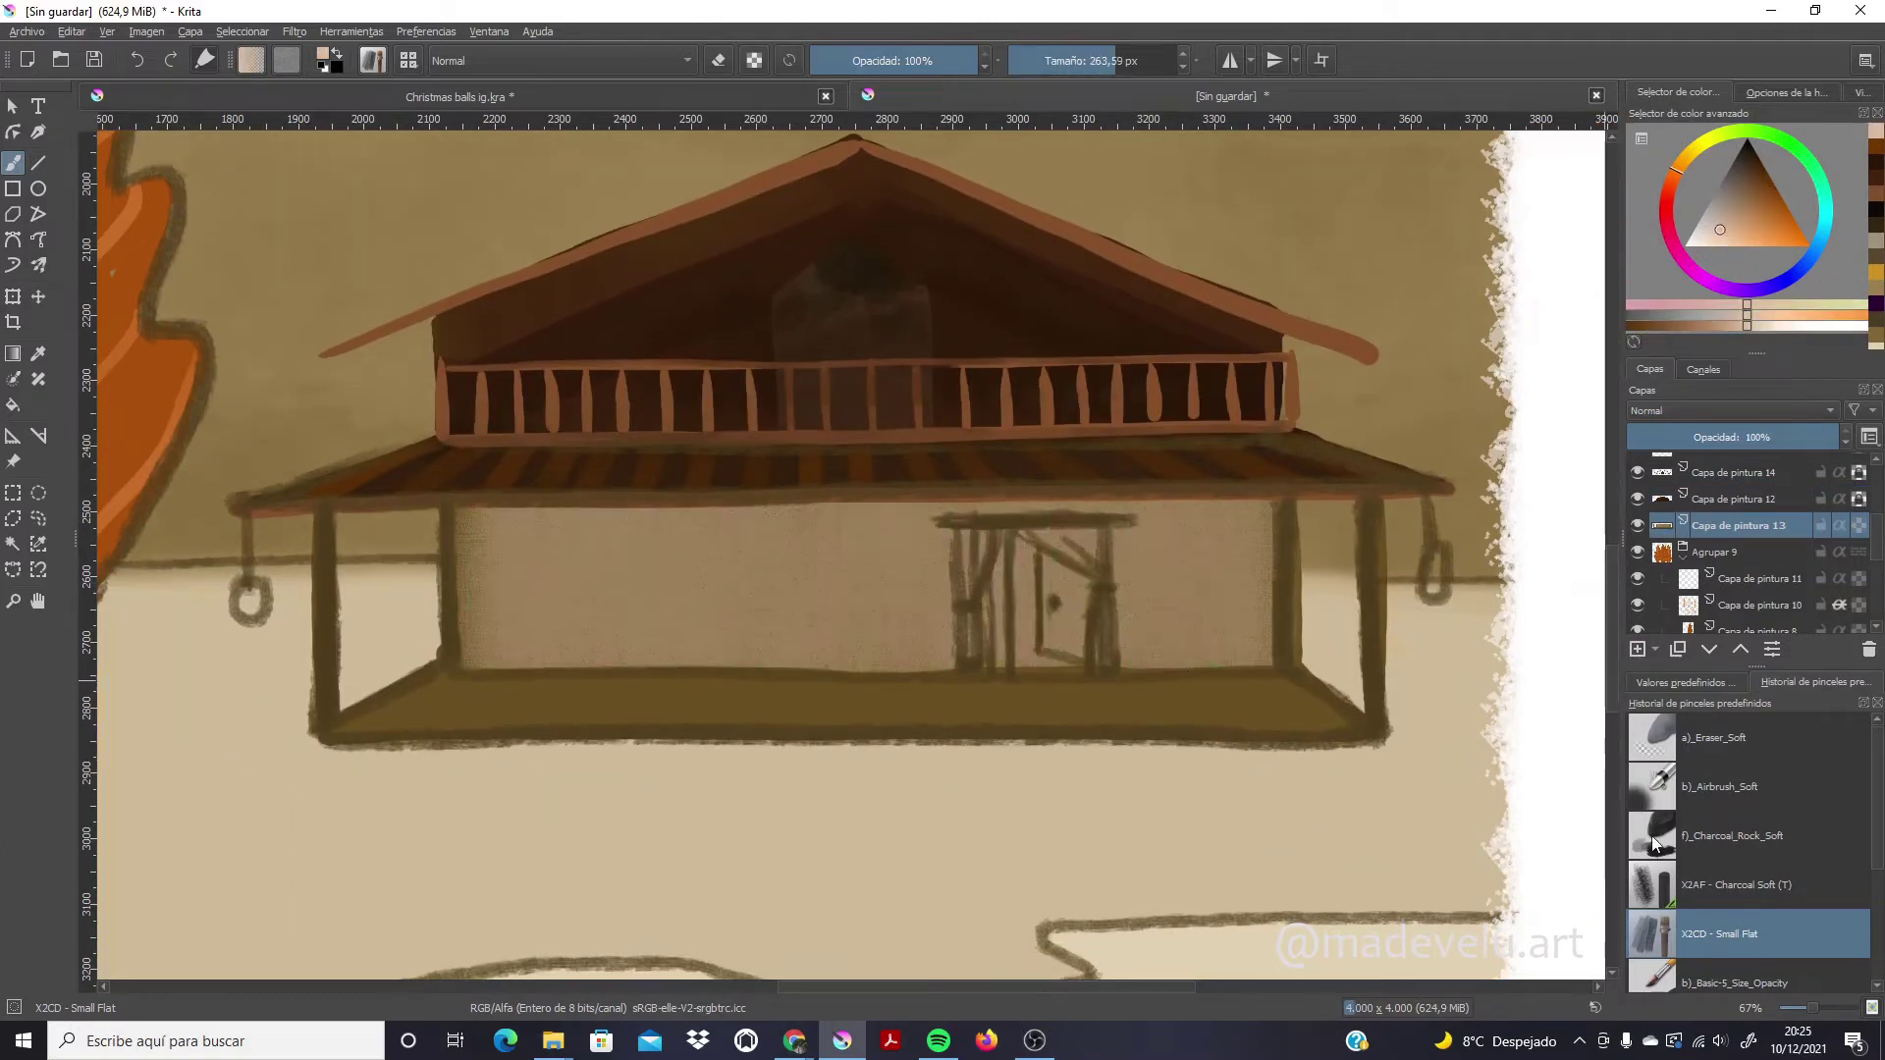
pyautogui.moveTo(412, 702); pyautogui.dragTo(1346, 707)
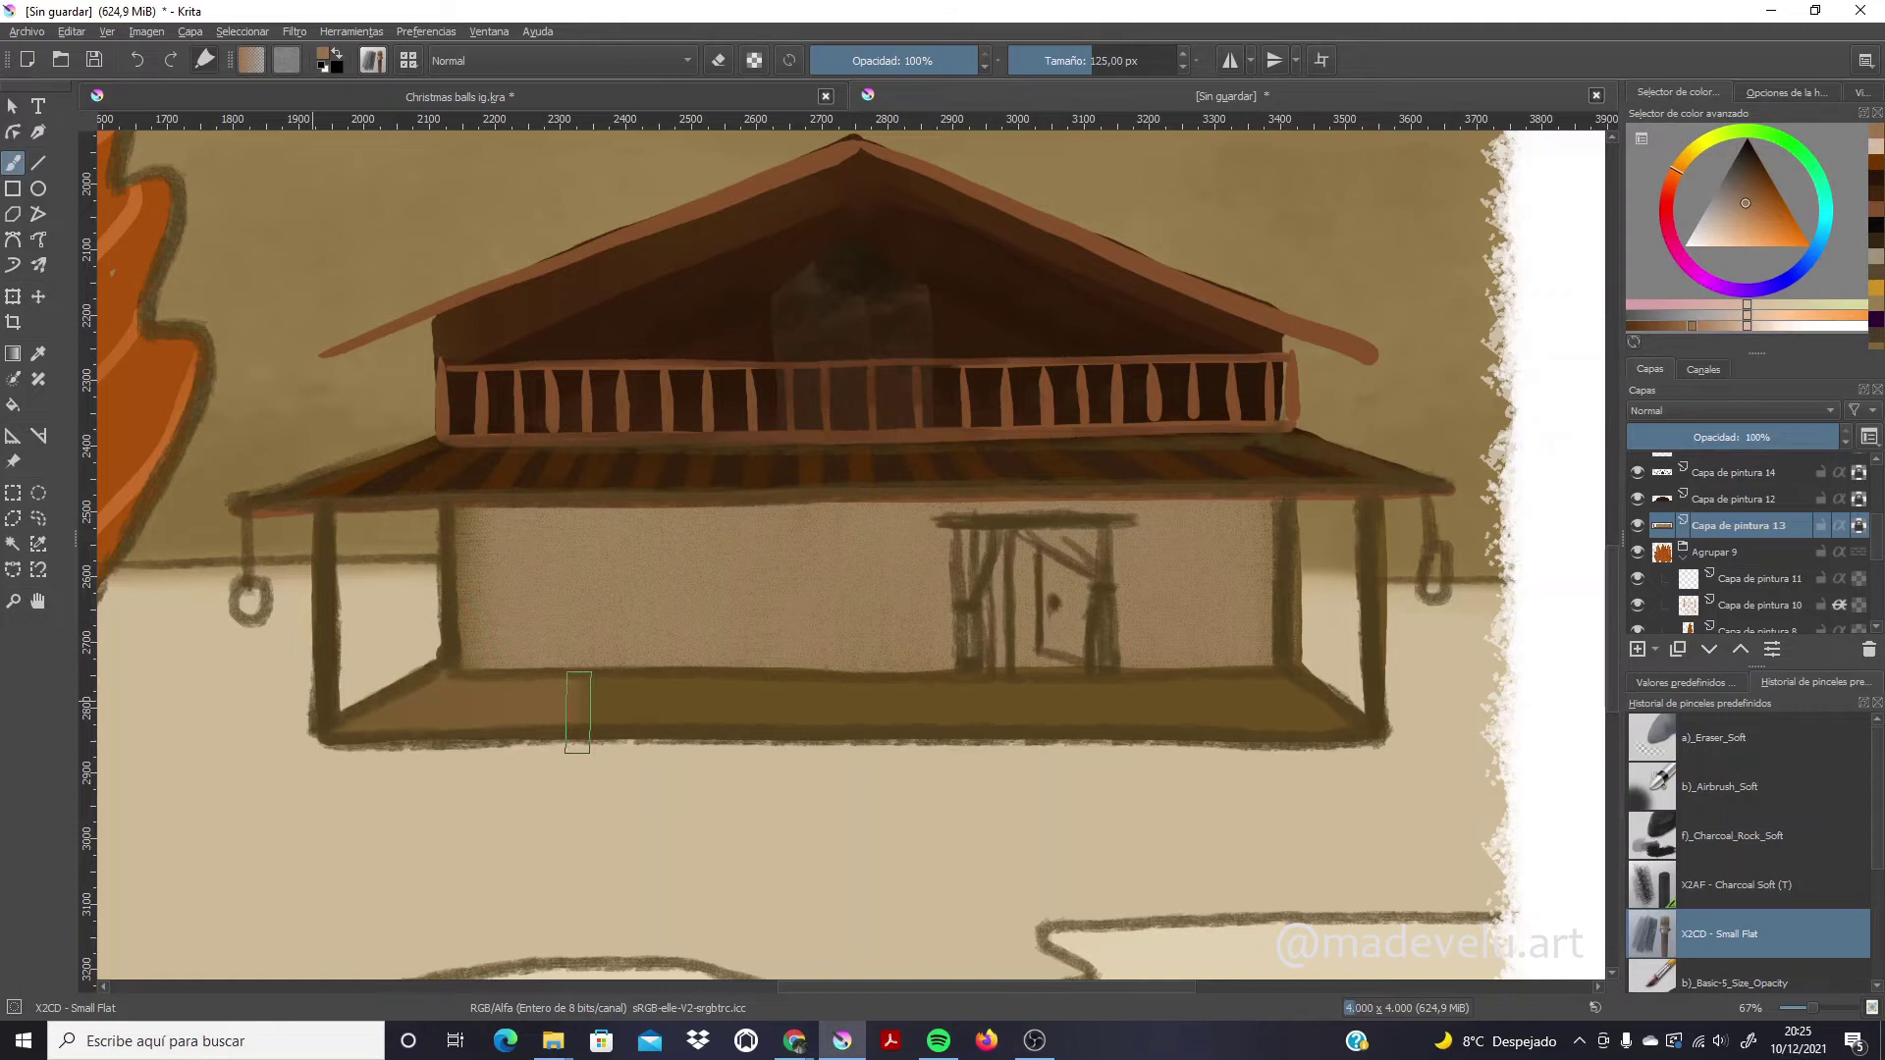
pyautogui.click(1807, 1007)
pyautogui.moveTo(1807, 1008); pyautogui.dragTo(1813, 1008)
# Redraw the doorway with Charcoal Soft as two dark posts under a longer lintel
pyautogui.click(1712, 884)
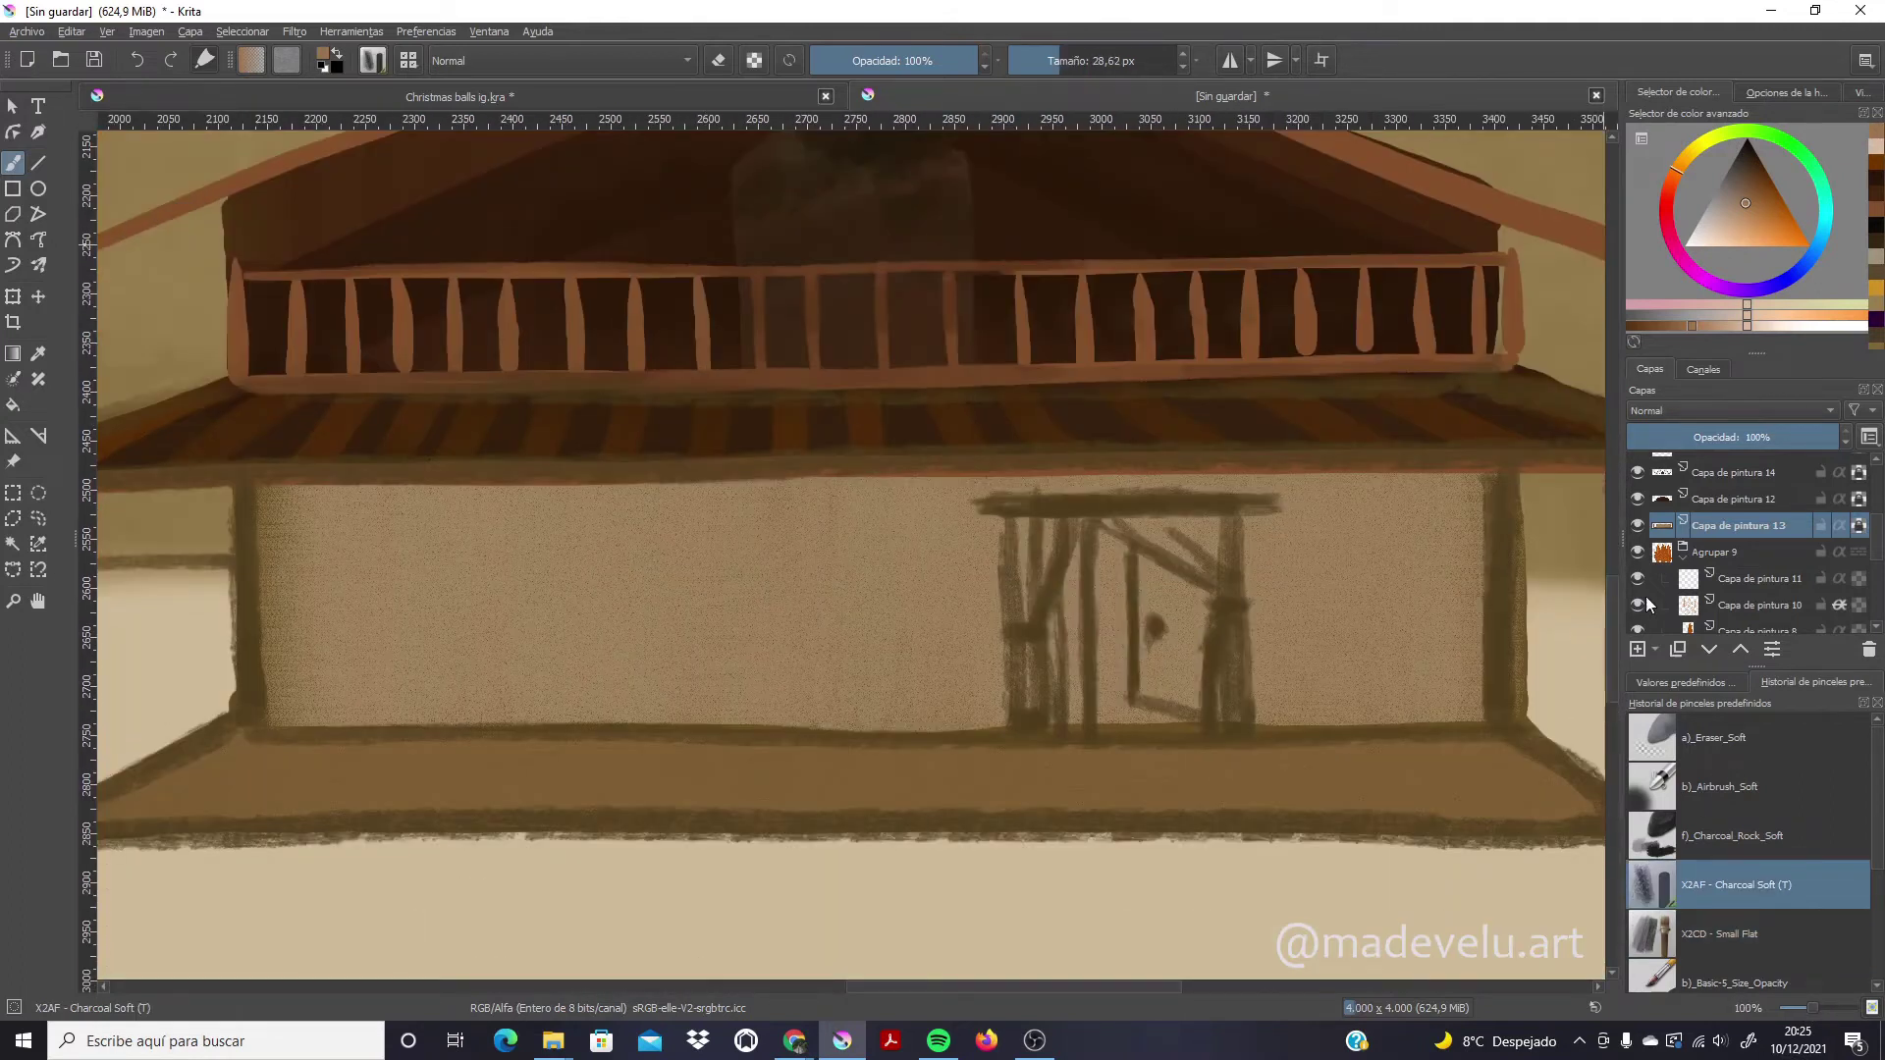
pyautogui.moveTo(1017, 520); pyautogui.dragTo(1017, 687)
pyautogui.moveTo(1230, 516); pyautogui.dragTo(1233, 722)
pyautogui.moveTo(972, 510); pyautogui.dragTo(1289, 504)
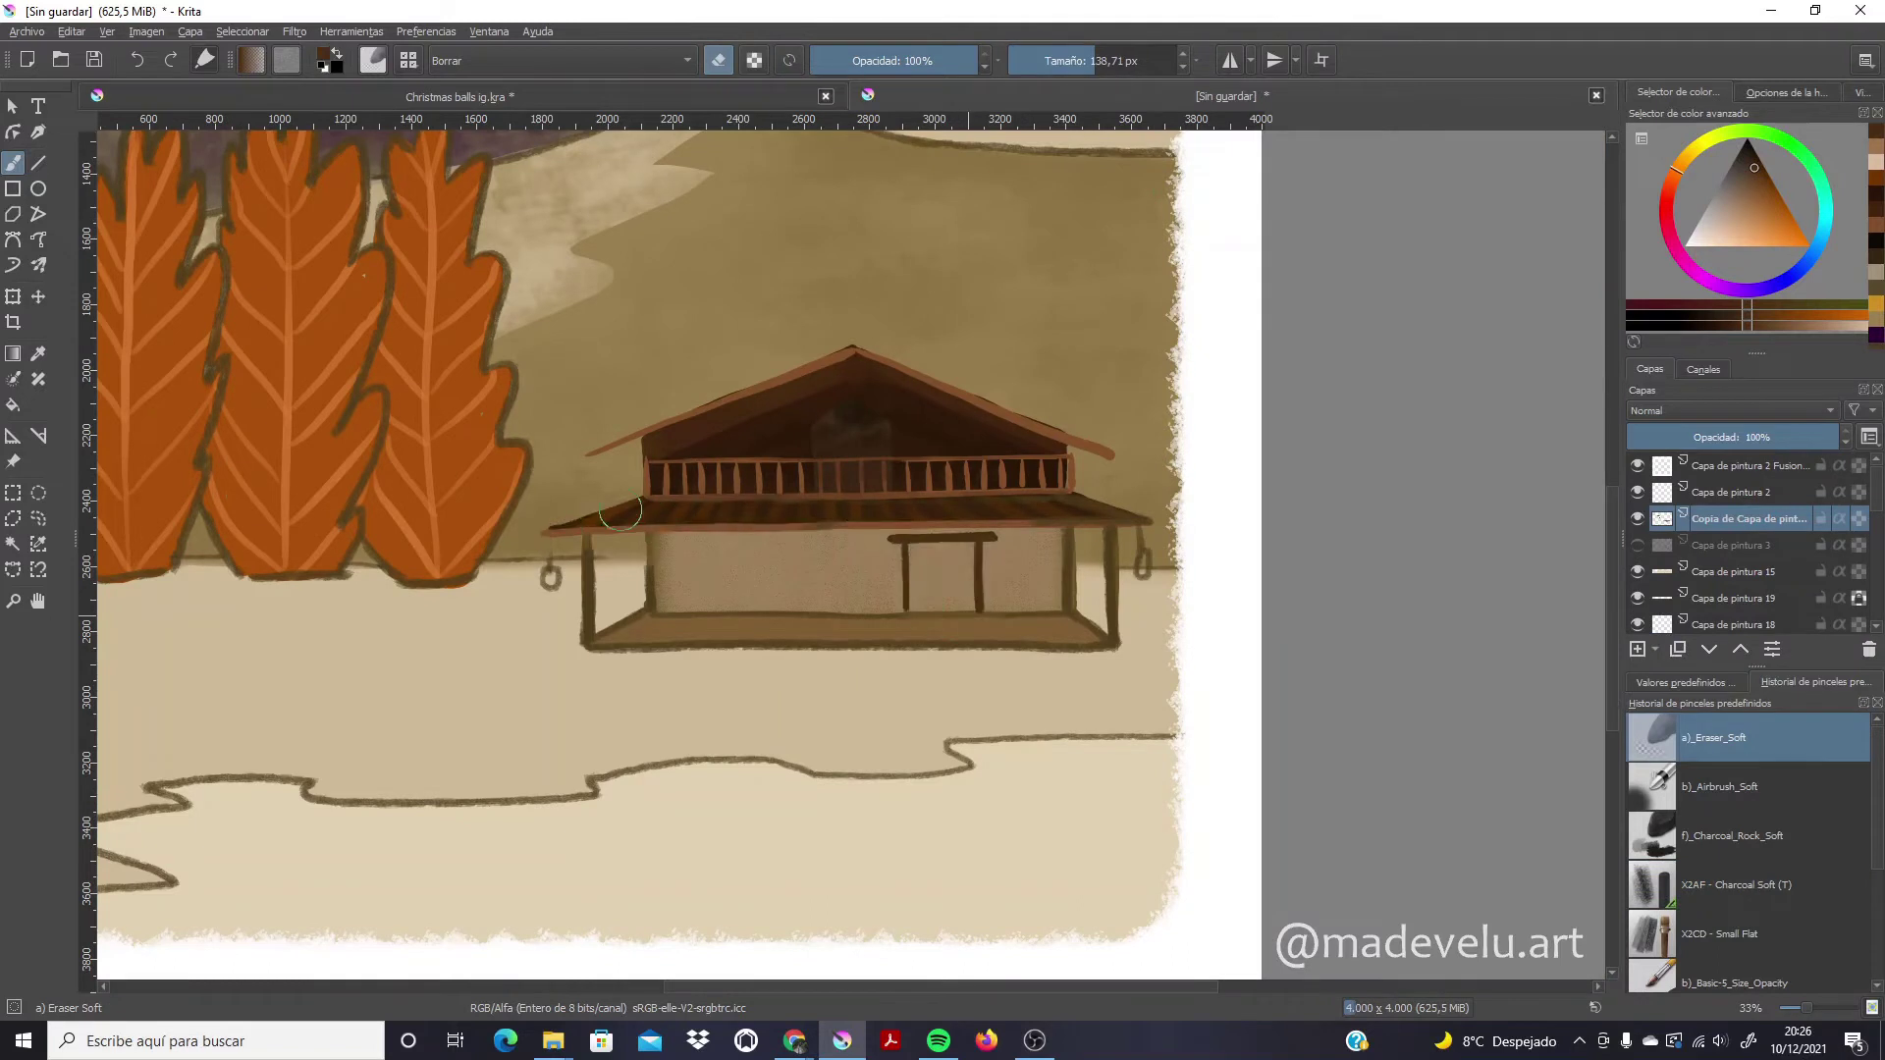
# Erase the dark porch floor outline and left post, then redraw a dark floor line
pyautogui.moveTo(594, 608); pyautogui.dragTo(1090, 631)
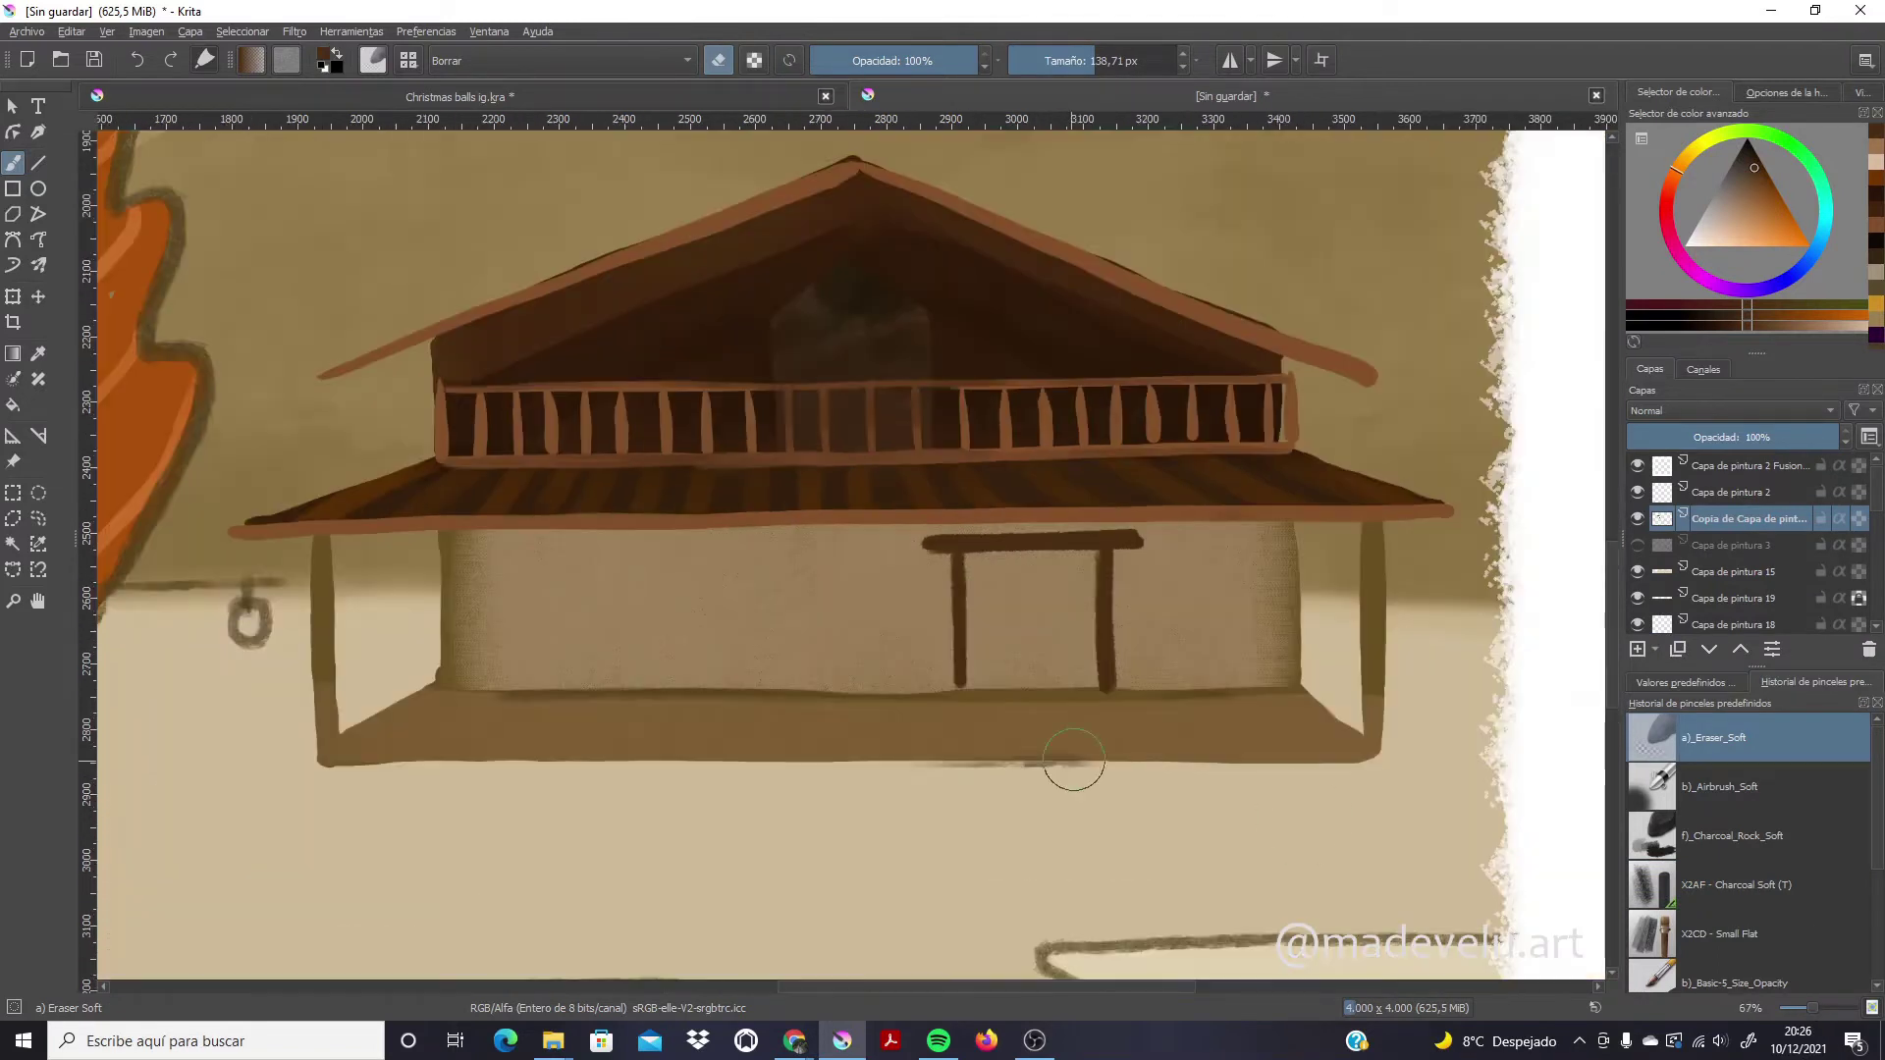
pyautogui.press('/')
pyautogui.moveTo(448, 689); pyautogui.dragTo(1331, 687)
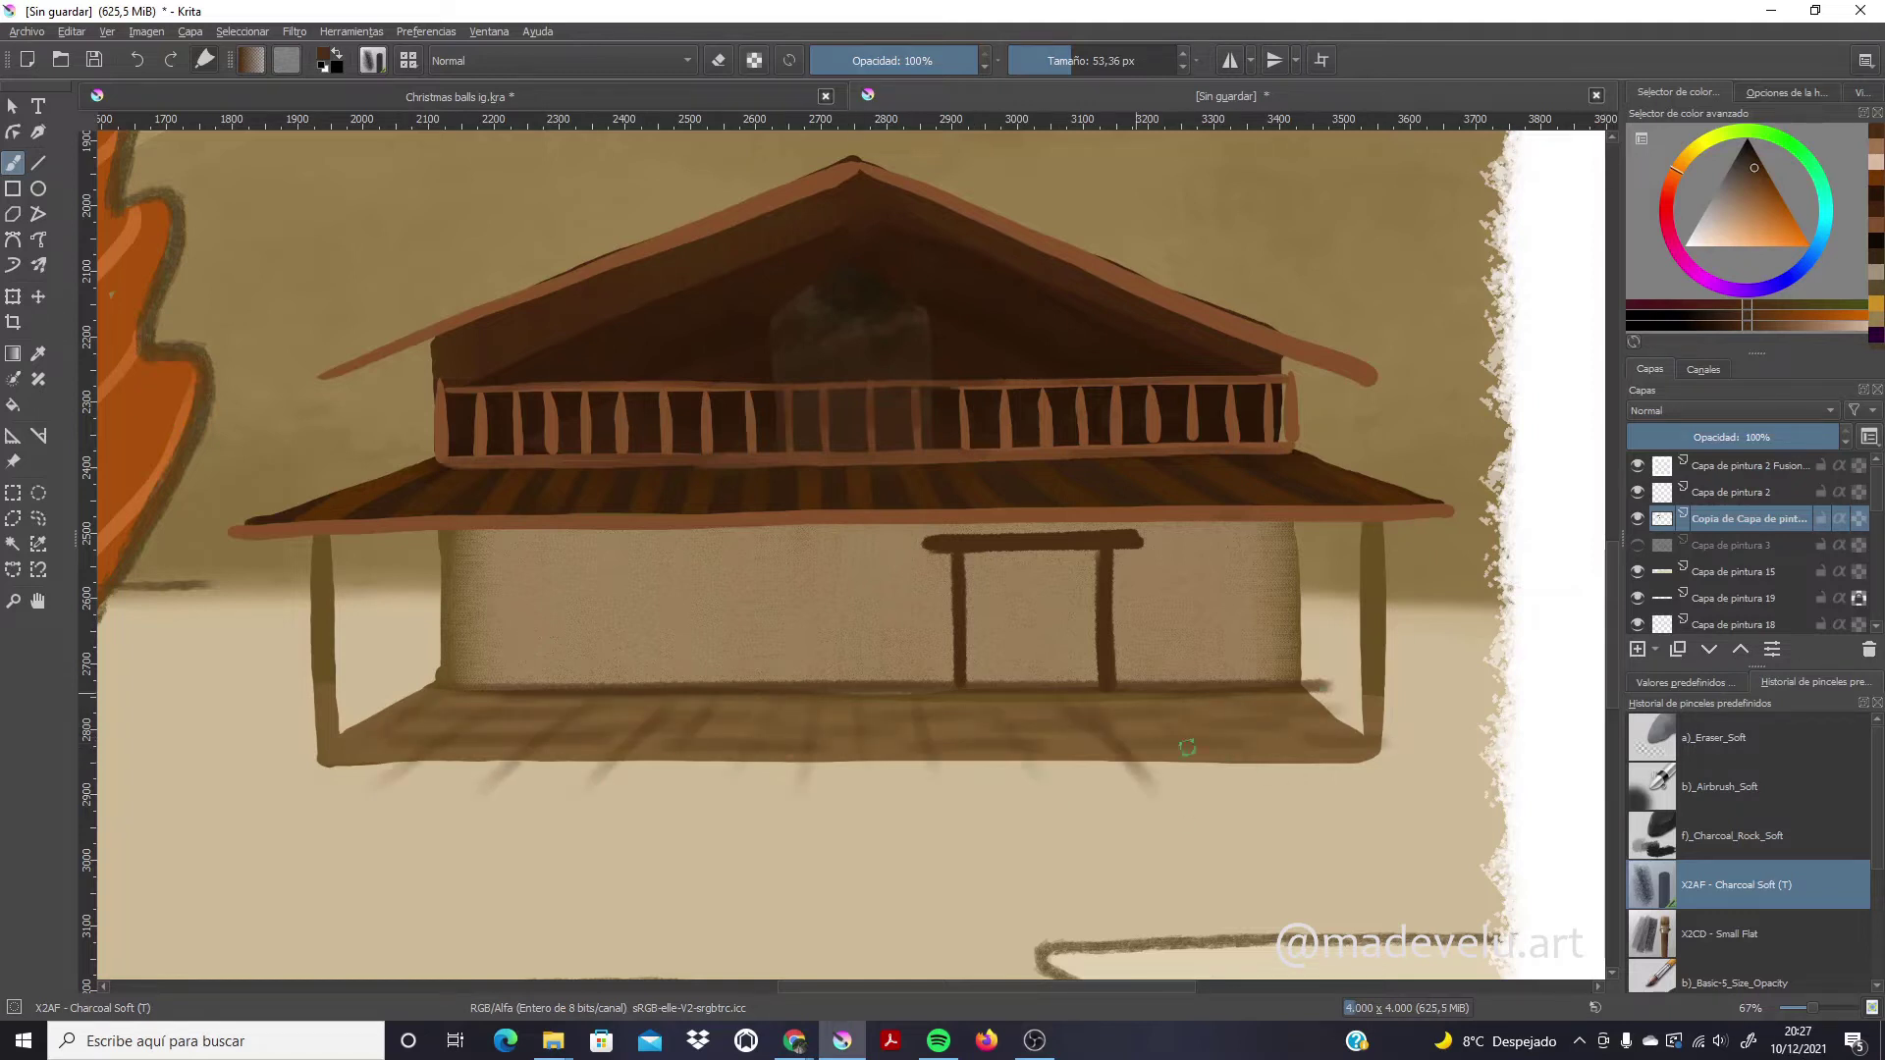
pyautogui.click(1718, 746)
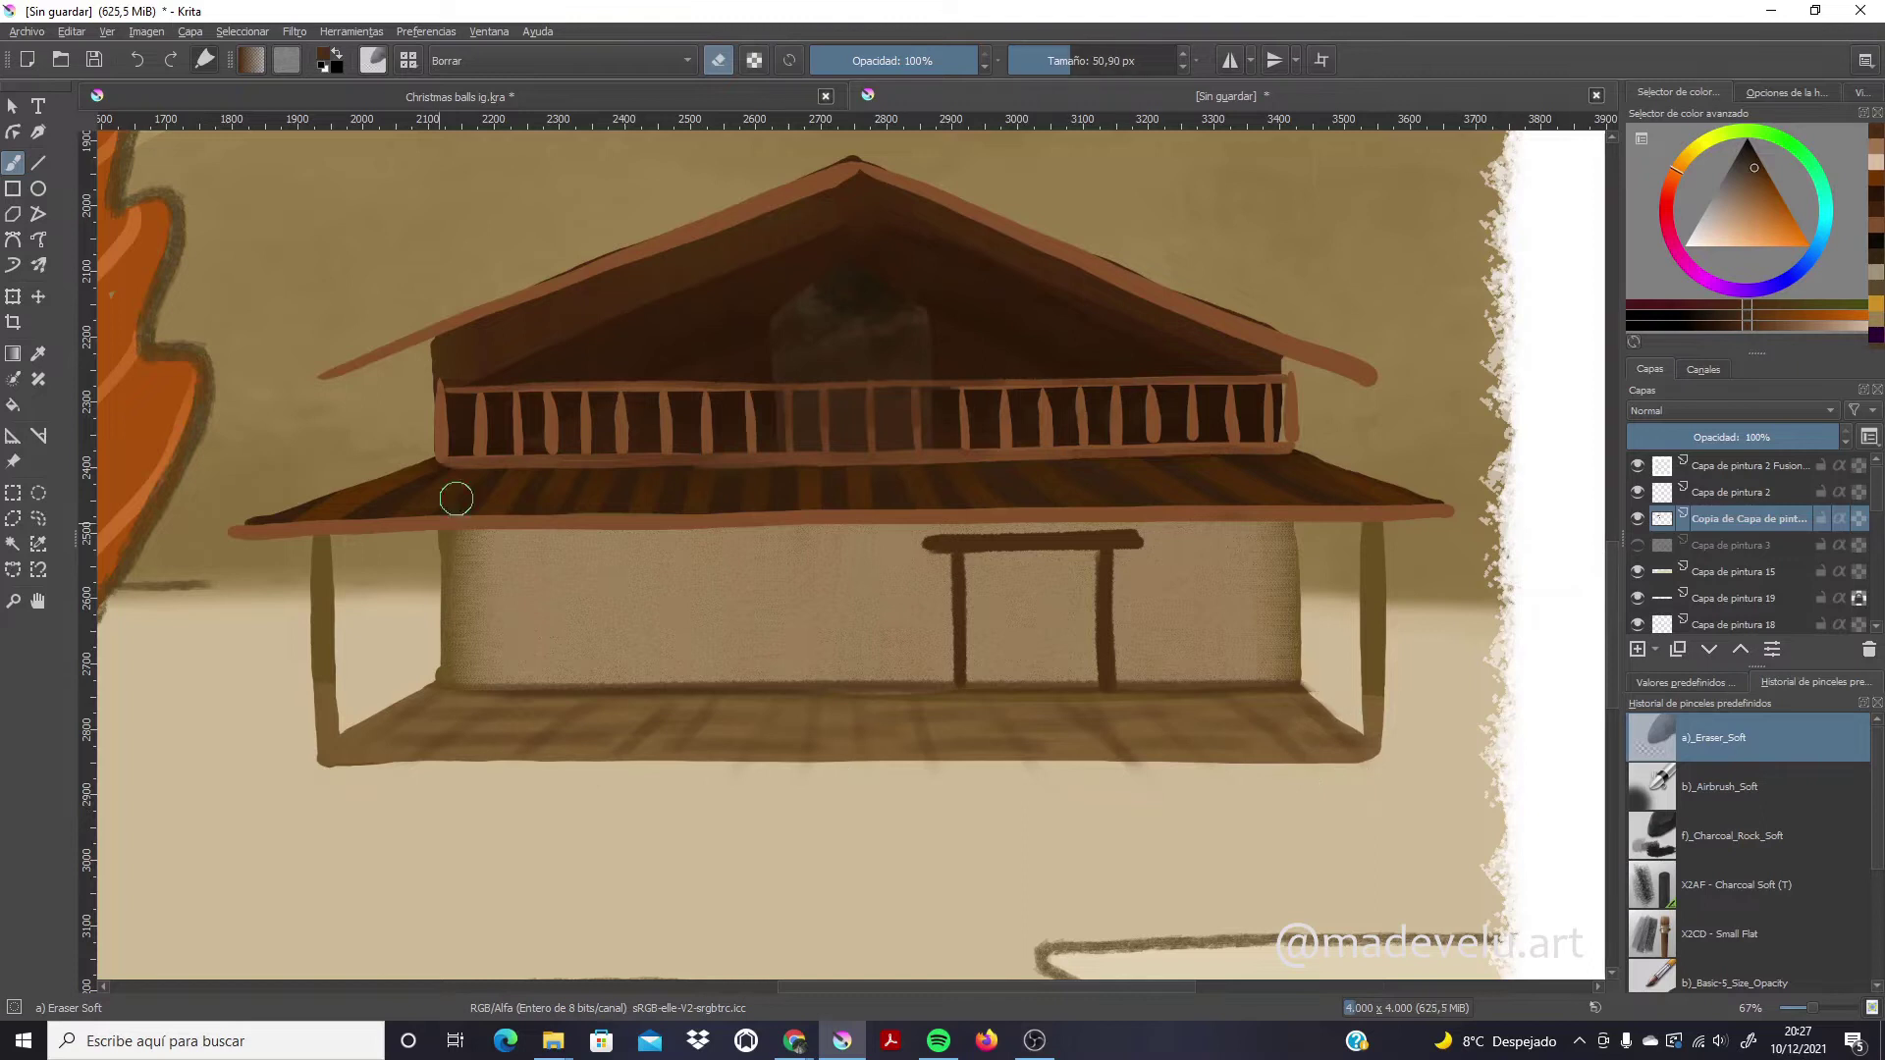
pyautogui.press('/')
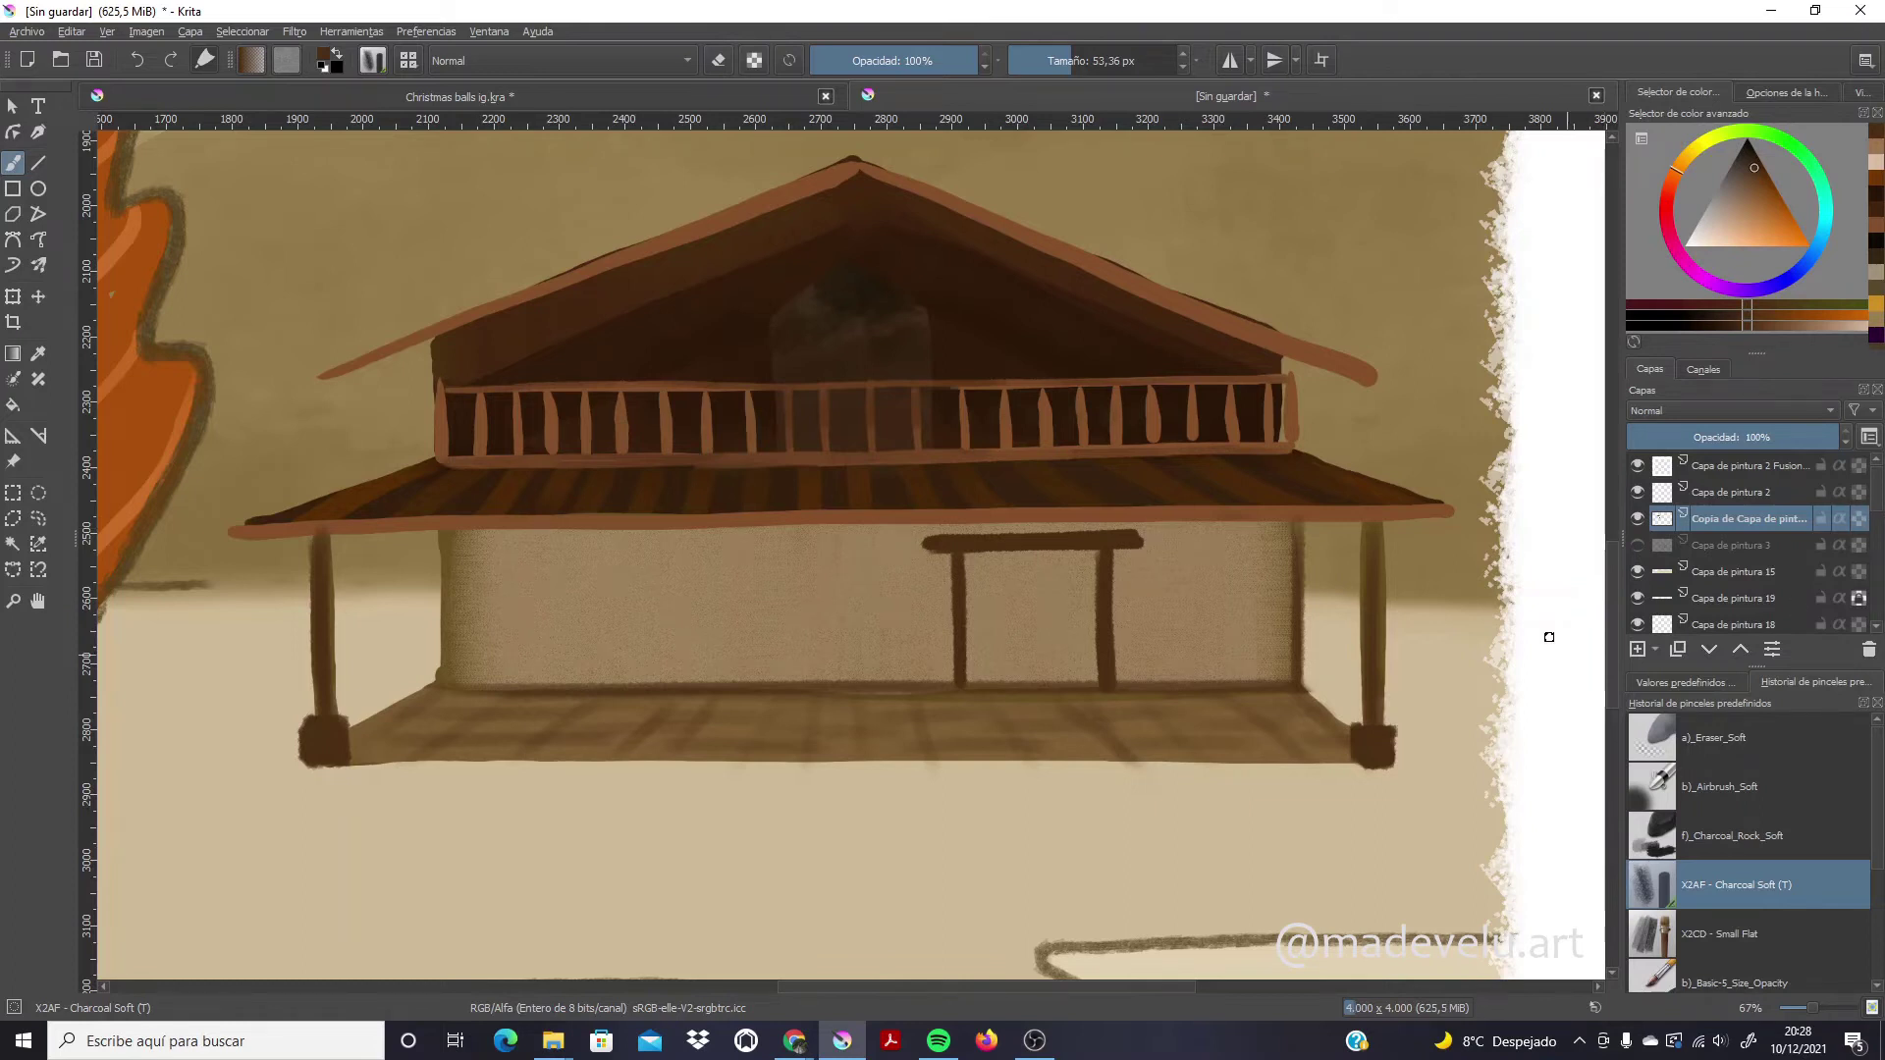
# Try pink door fills (undone), then select Copia de Capa de pintura 3 and move it up the stack
pyautogui.click(1719, 836)
pyautogui.moveTo(972, 560)
pyautogui.mouseDown()
pyautogui.moveTo(1026, 672)
pyautogui.moveTo(1090, 677)
pyautogui.moveTo(993, 667)
pyautogui.mouseUp()
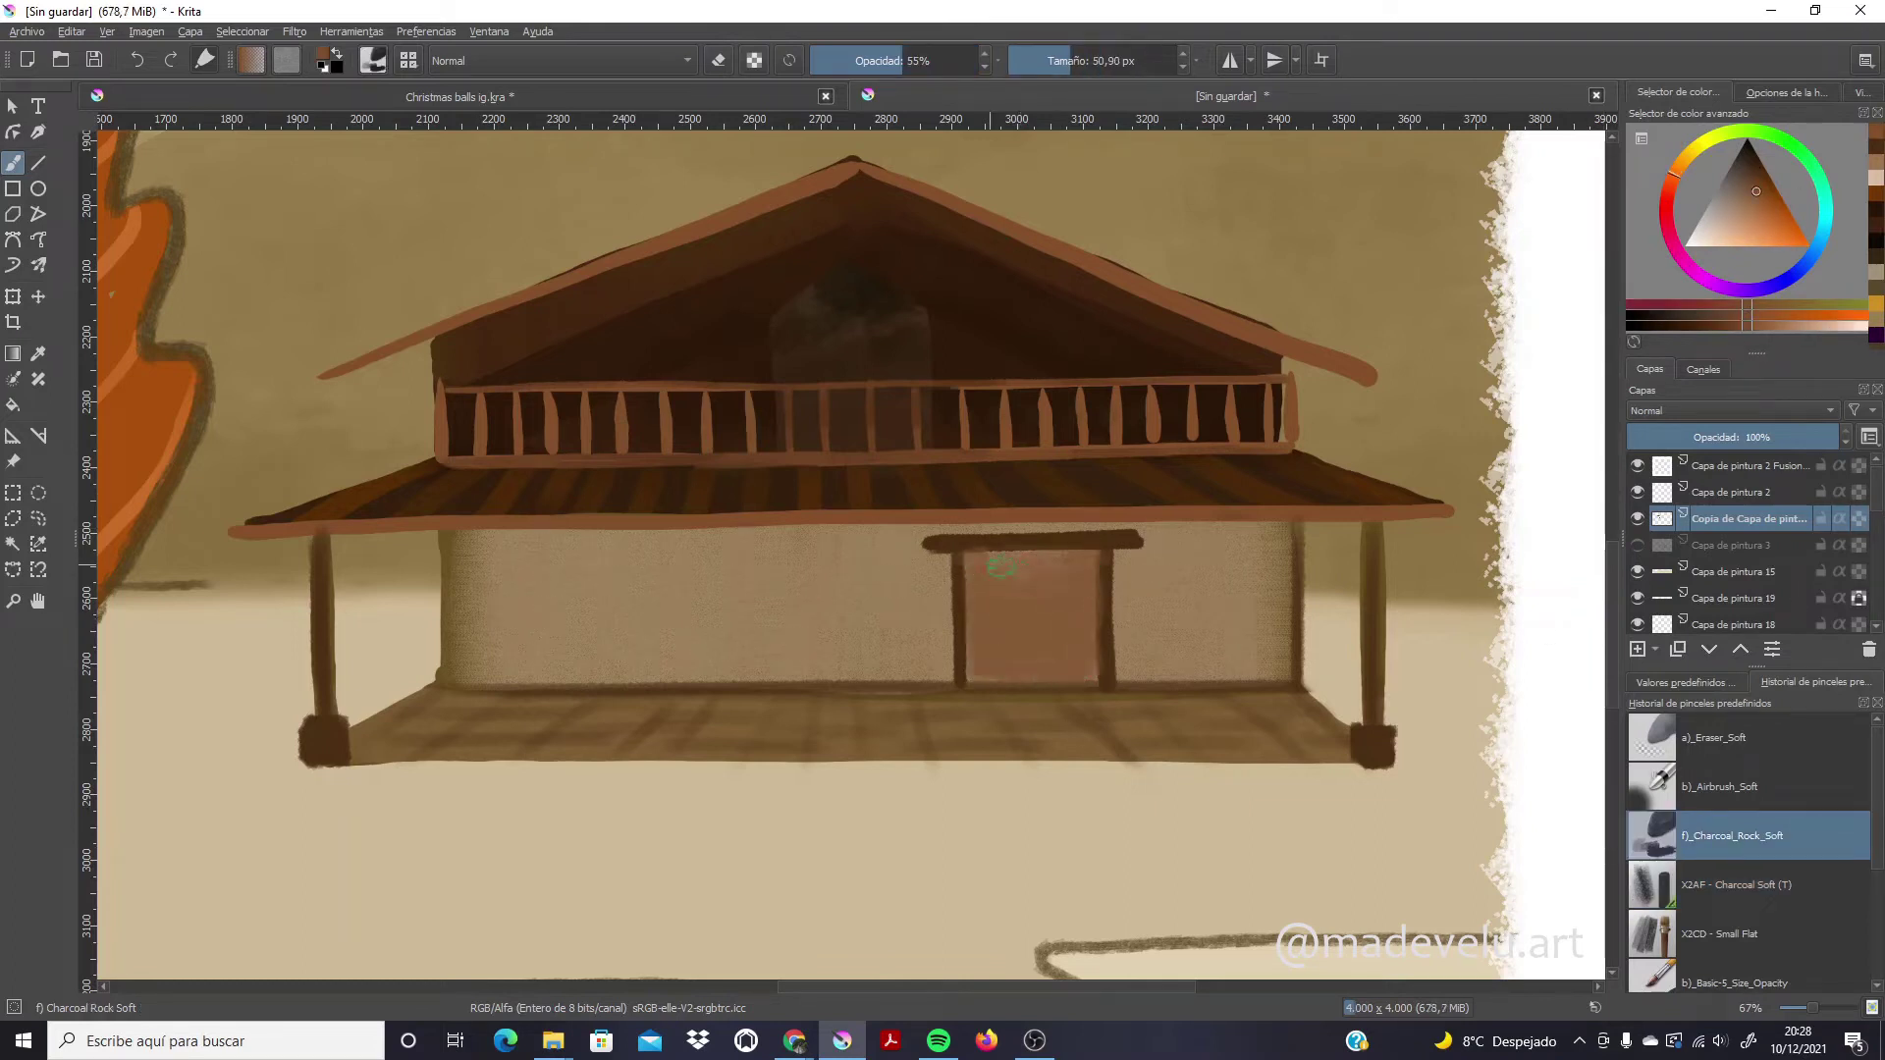
pyautogui.hotkey('ctrl', 'z')
pyautogui.hotkey('ctrl', 'z')
pyautogui.click(1728, 492)
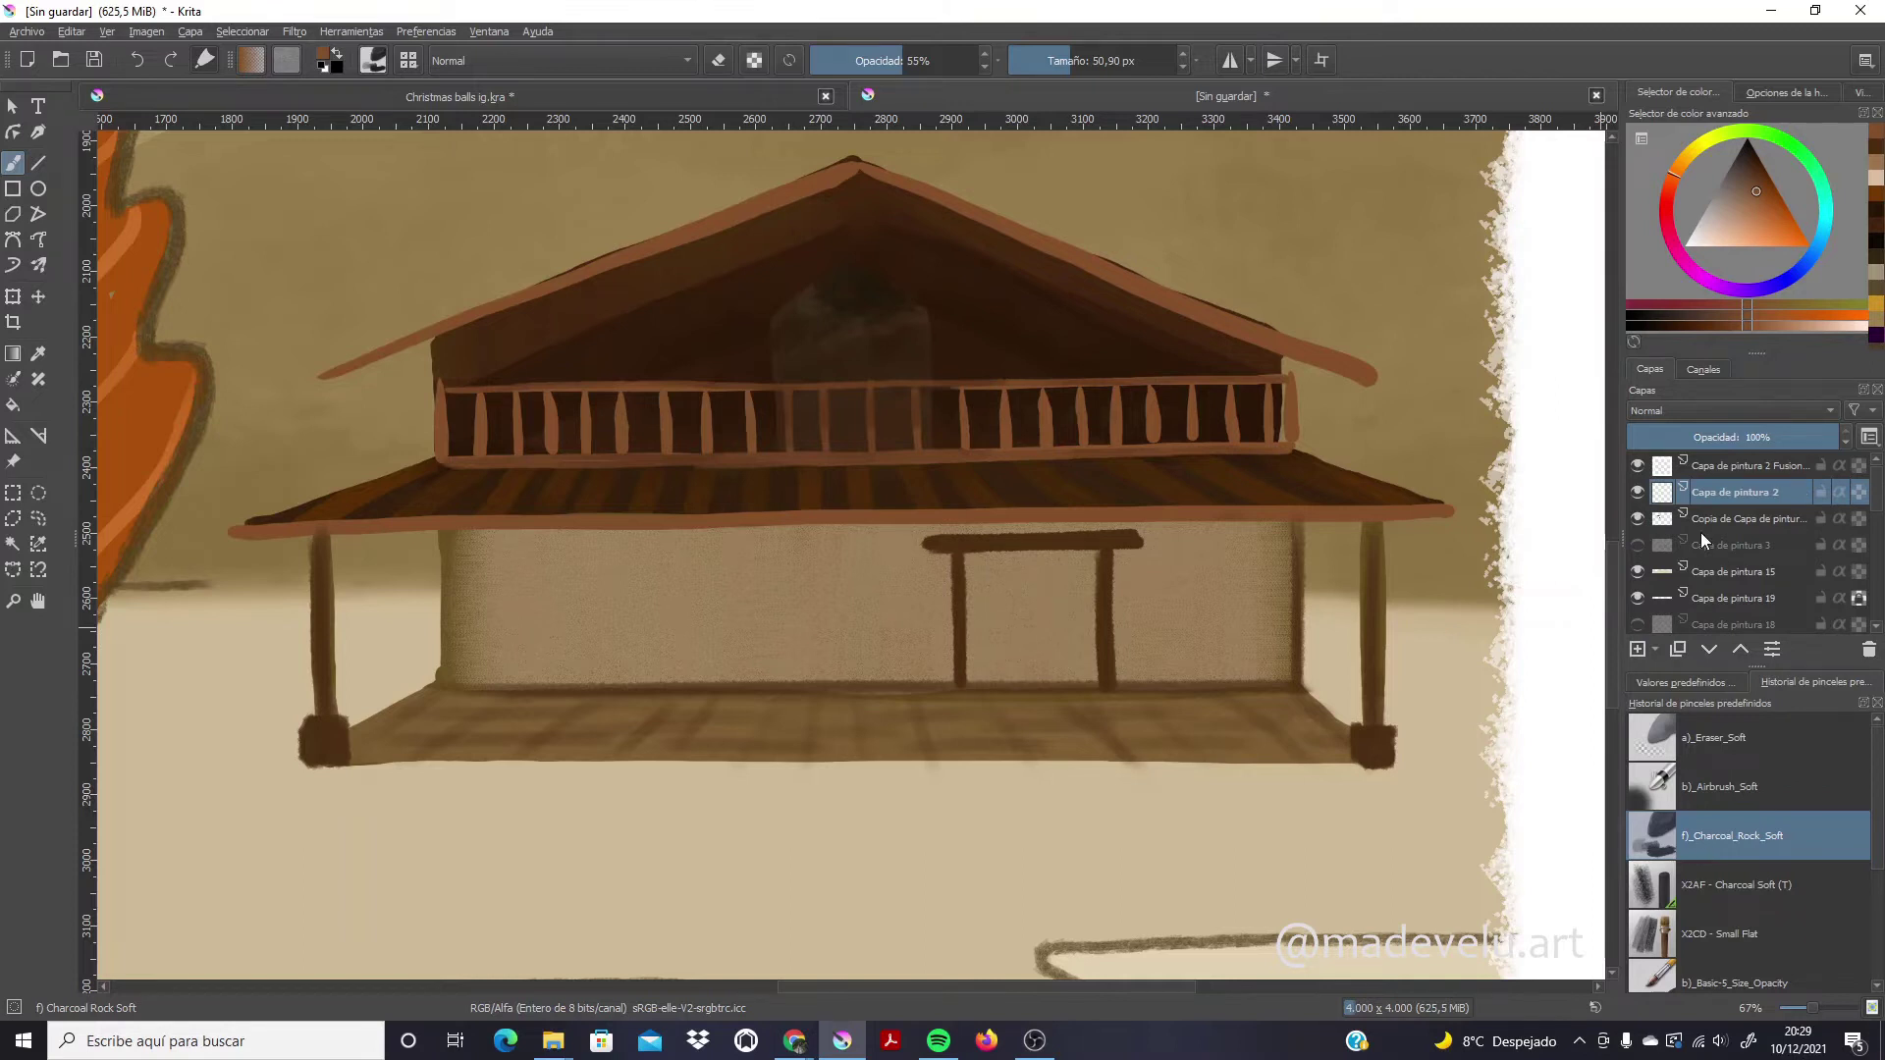
pyautogui.click(1728, 519)
pyautogui.click(1728, 982)
pyautogui.moveTo(1012, 633)
pyautogui.mouseDown()
pyautogui.moveTo(977, 672)
pyautogui.moveTo(1092, 561)
pyautogui.mouseUp()
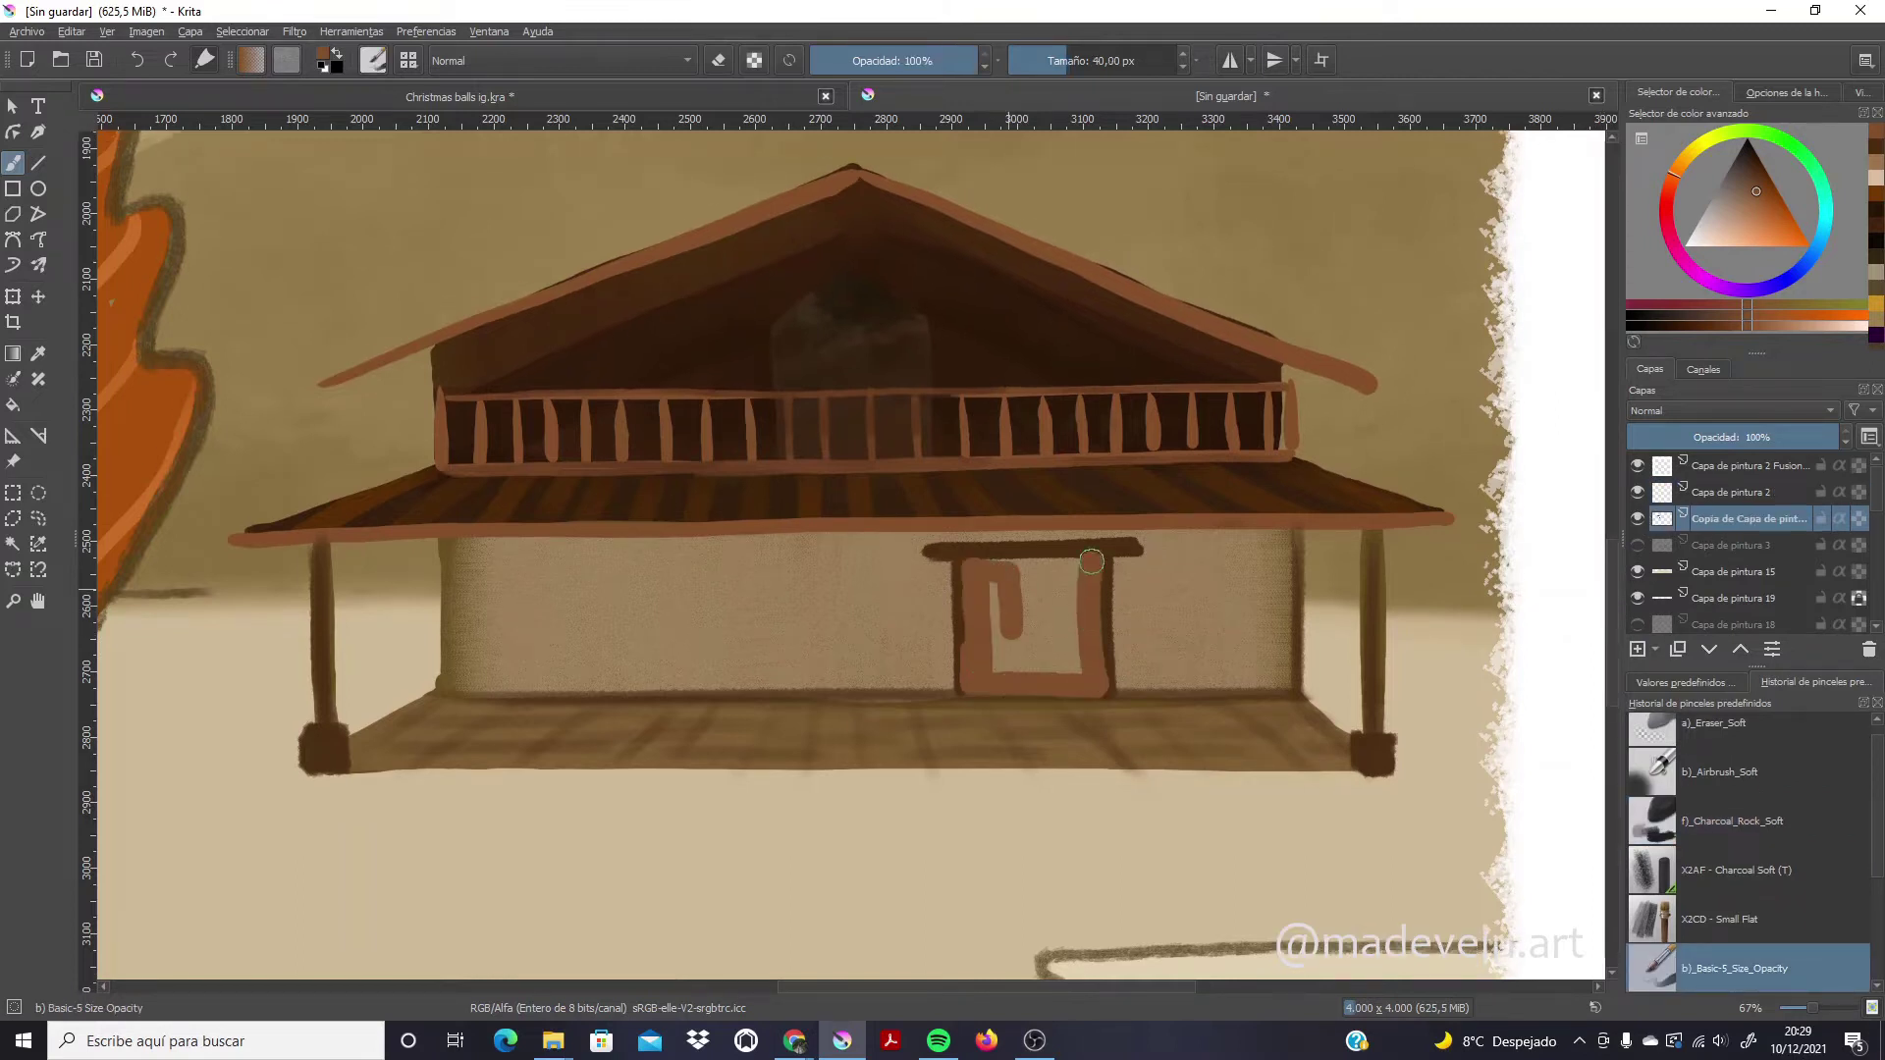
pyautogui.hotkey('ctrl', 'z')
pyautogui.click(1740, 649)
# Move the layer copy above Agrupar 9, then paint whitish X2AF Charcoal Soft clouds on Background
pyautogui.click(1739, 649)
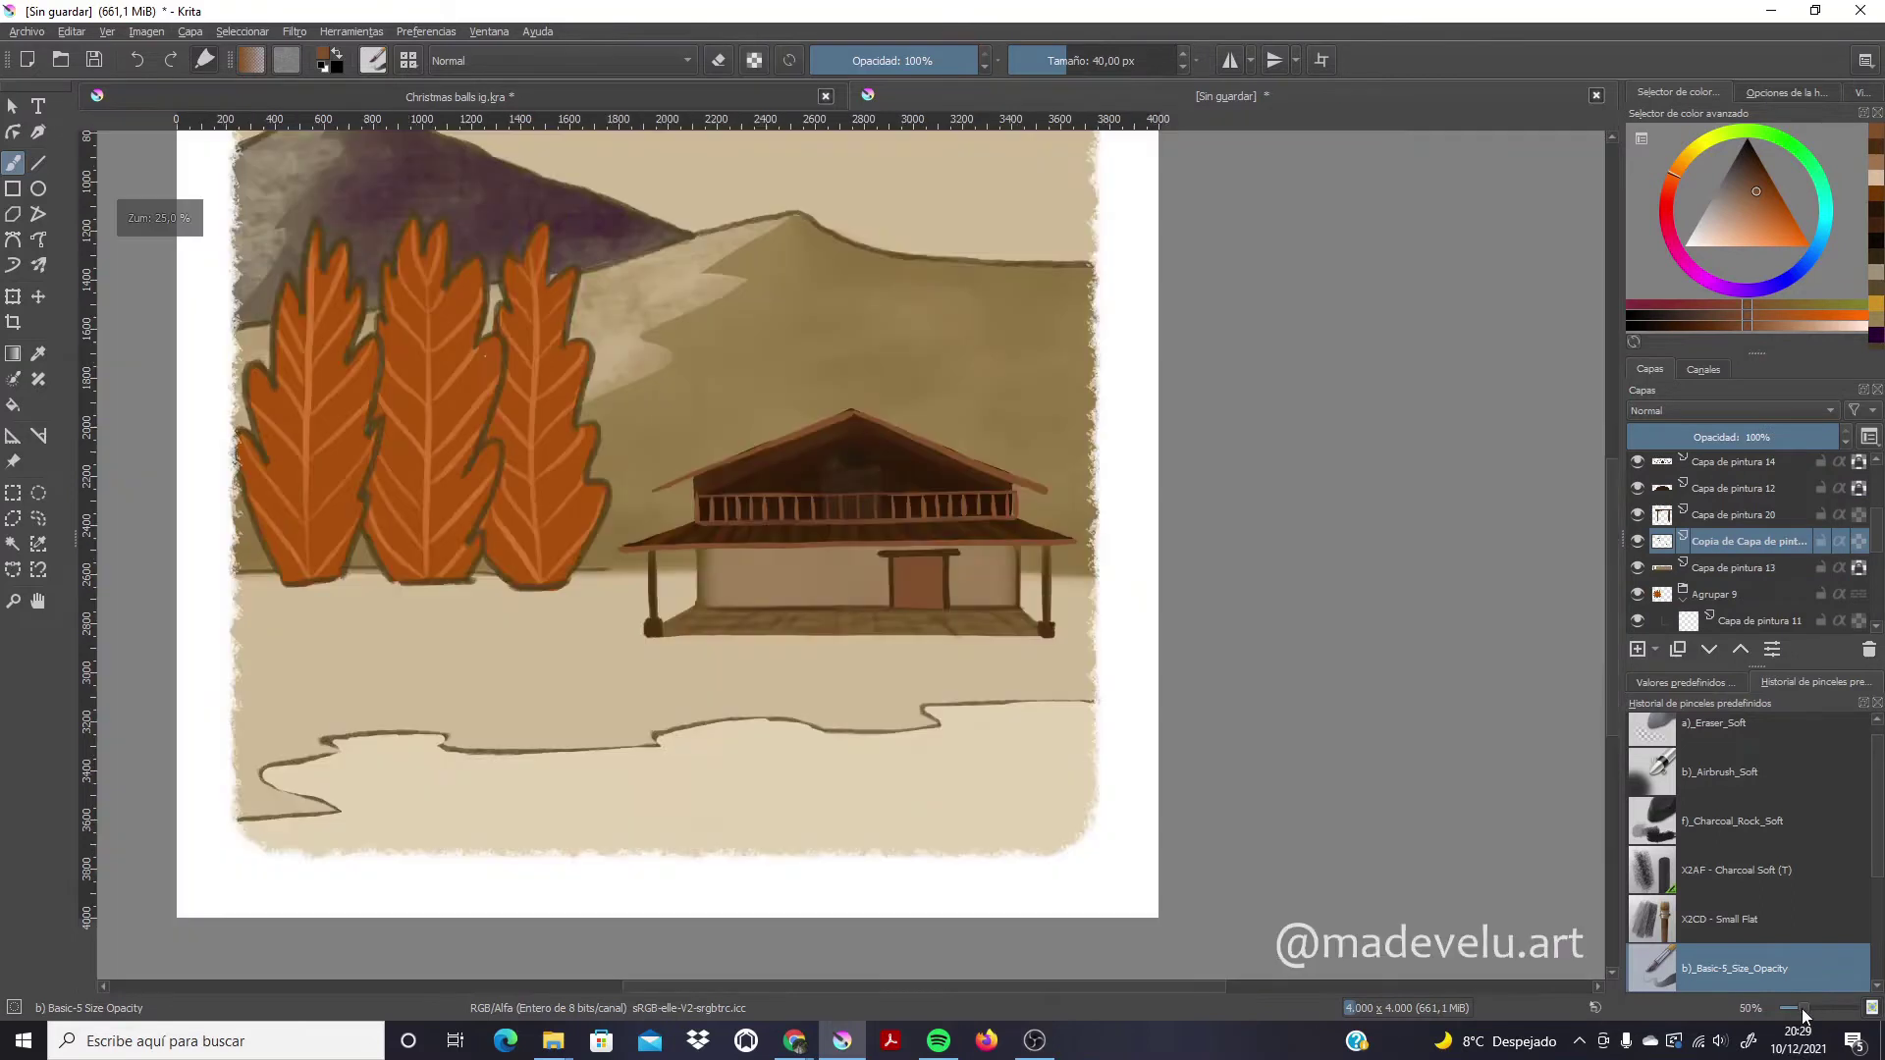
pyautogui.click(1800, 1009)
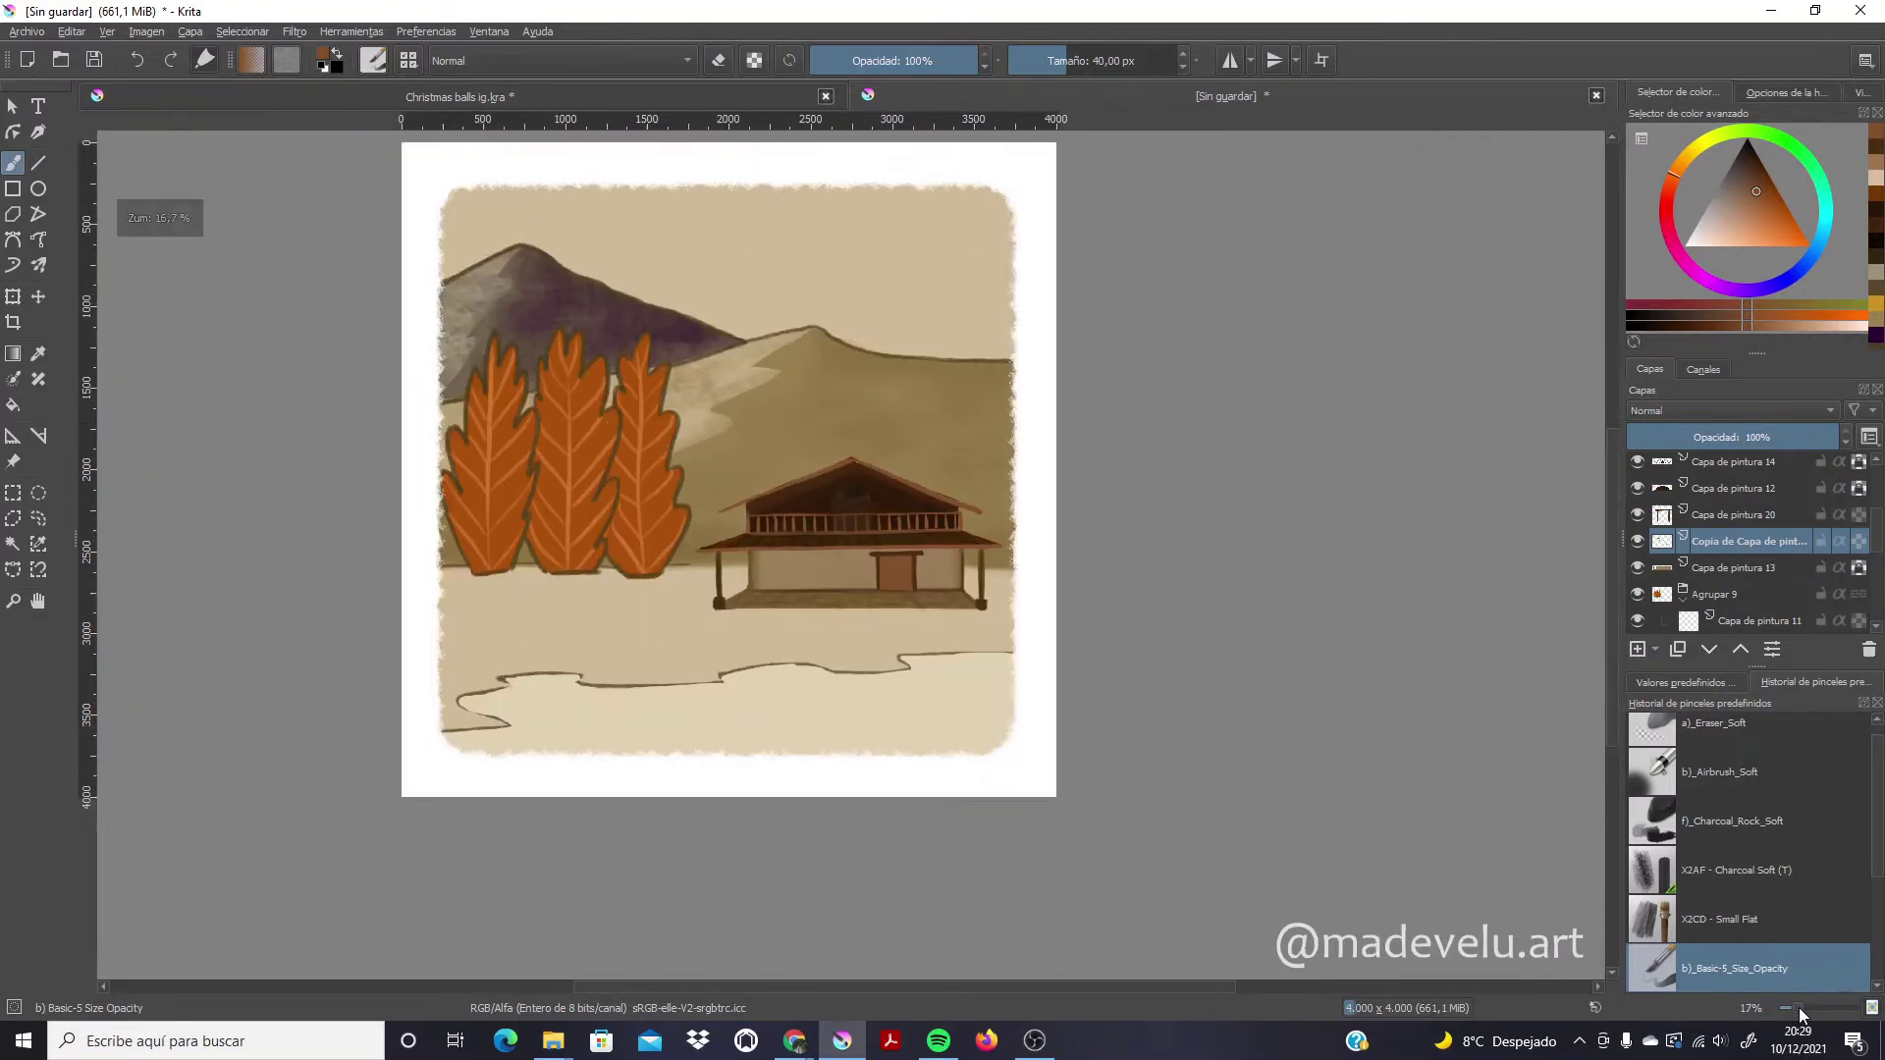
pyautogui.click(1729, 870)
pyautogui.click(1729, 620)
pyautogui.moveTo(406, 267)
pyautogui.mouseDown()
pyautogui.moveTo(769, 232)
pyautogui.moveTo(906, 262)
pyautogui.moveTo(893, 219)
pyautogui.moveTo(623, 252)
pyautogui.moveTo(757, 265)
pyautogui.mouseUp()
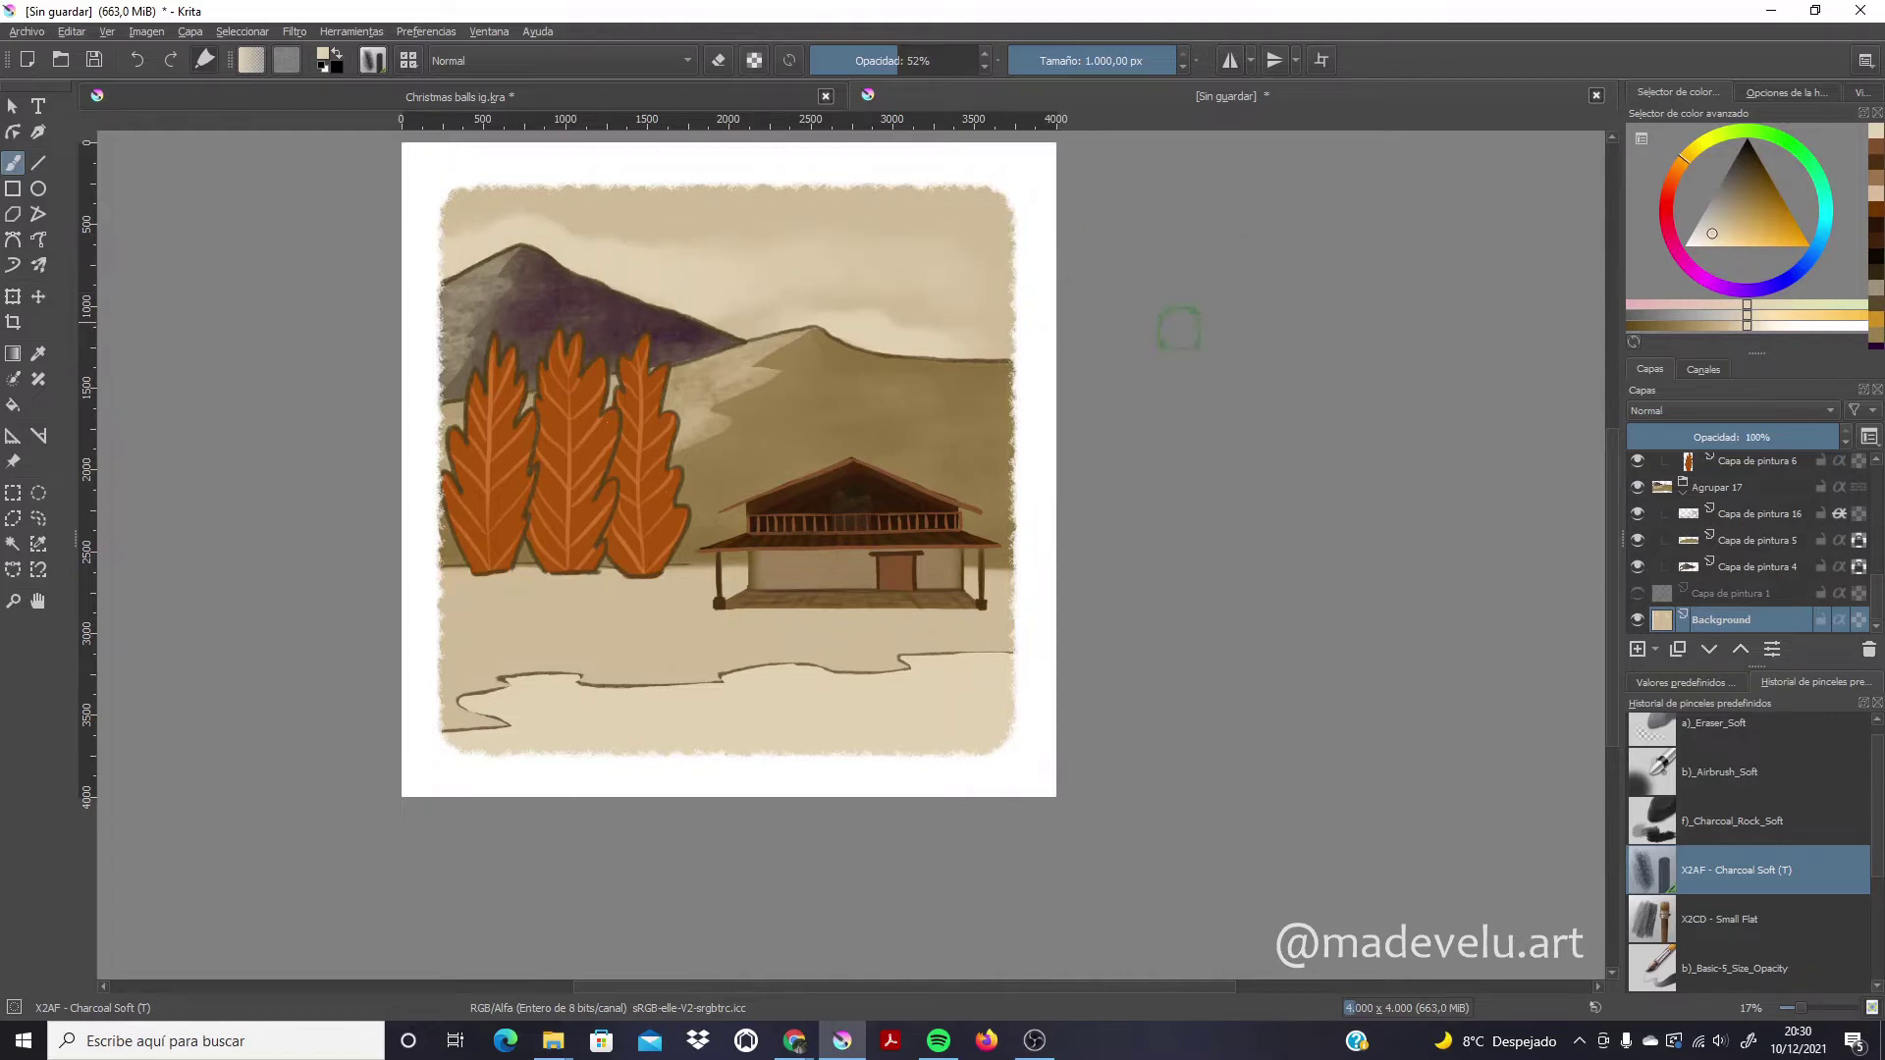
pyautogui.scroll(3, 1728, 540)
pyautogui.click(1758, 491)
# Sample a magenta-purple and brush it over the orange trees' bases
pyautogui.press('p')
pyautogui.moveTo(1734, 215); pyautogui.dragTo(1755, 195)
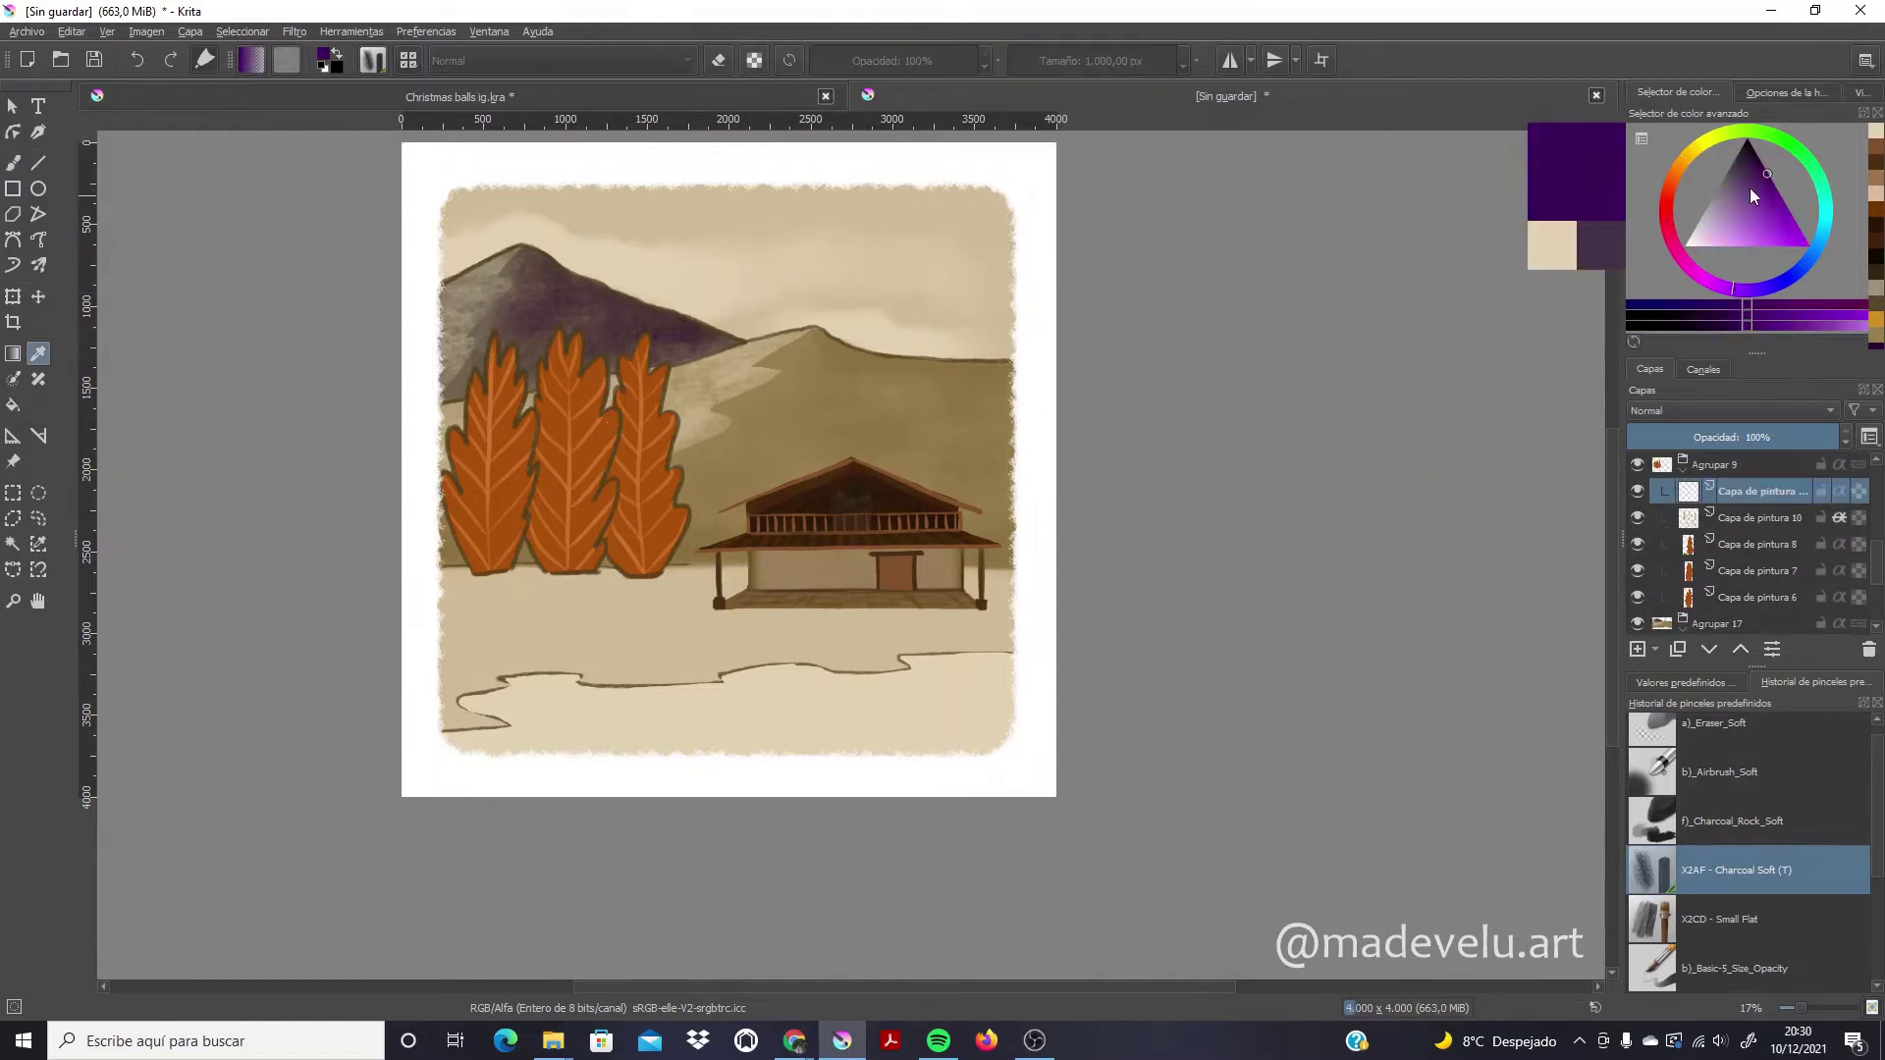
pyautogui.press('b')
pyautogui.moveTo(652, 589)
pyautogui.mouseDown()
pyautogui.moveTo(658, 373)
pyautogui.moveTo(599, 511)
pyautogui.mouseUp()
pyautogui.moveTo(609, 383)
pyautogui.mouseDown()
pyautogui.moveTo(652, 580)
pyautogui.moveTo(530, 579)
pyautogui.moveTo(676, 462)
pyautogui.mouseUp()
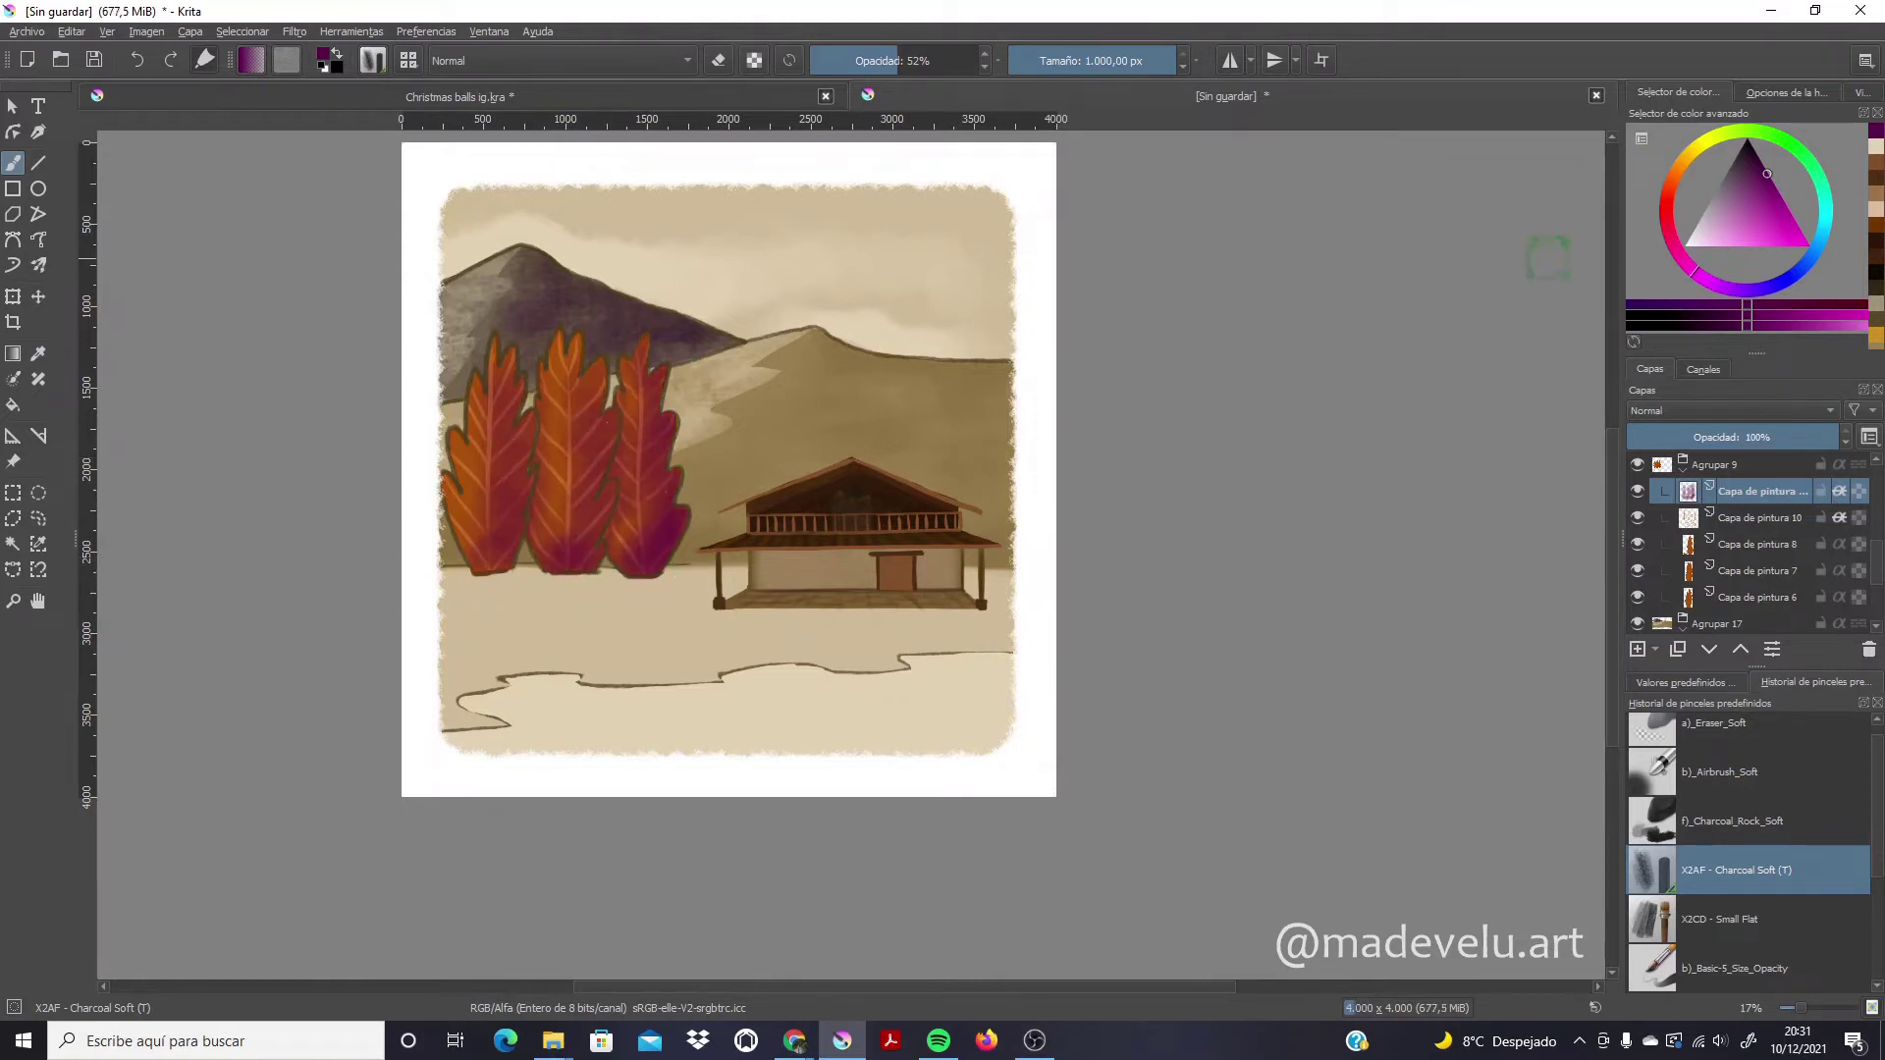
# On Capa de pintura 10, add dark purple-blue shading at the tree bases
pyautogui.press('h')
pyautogui.click(1561, 152)
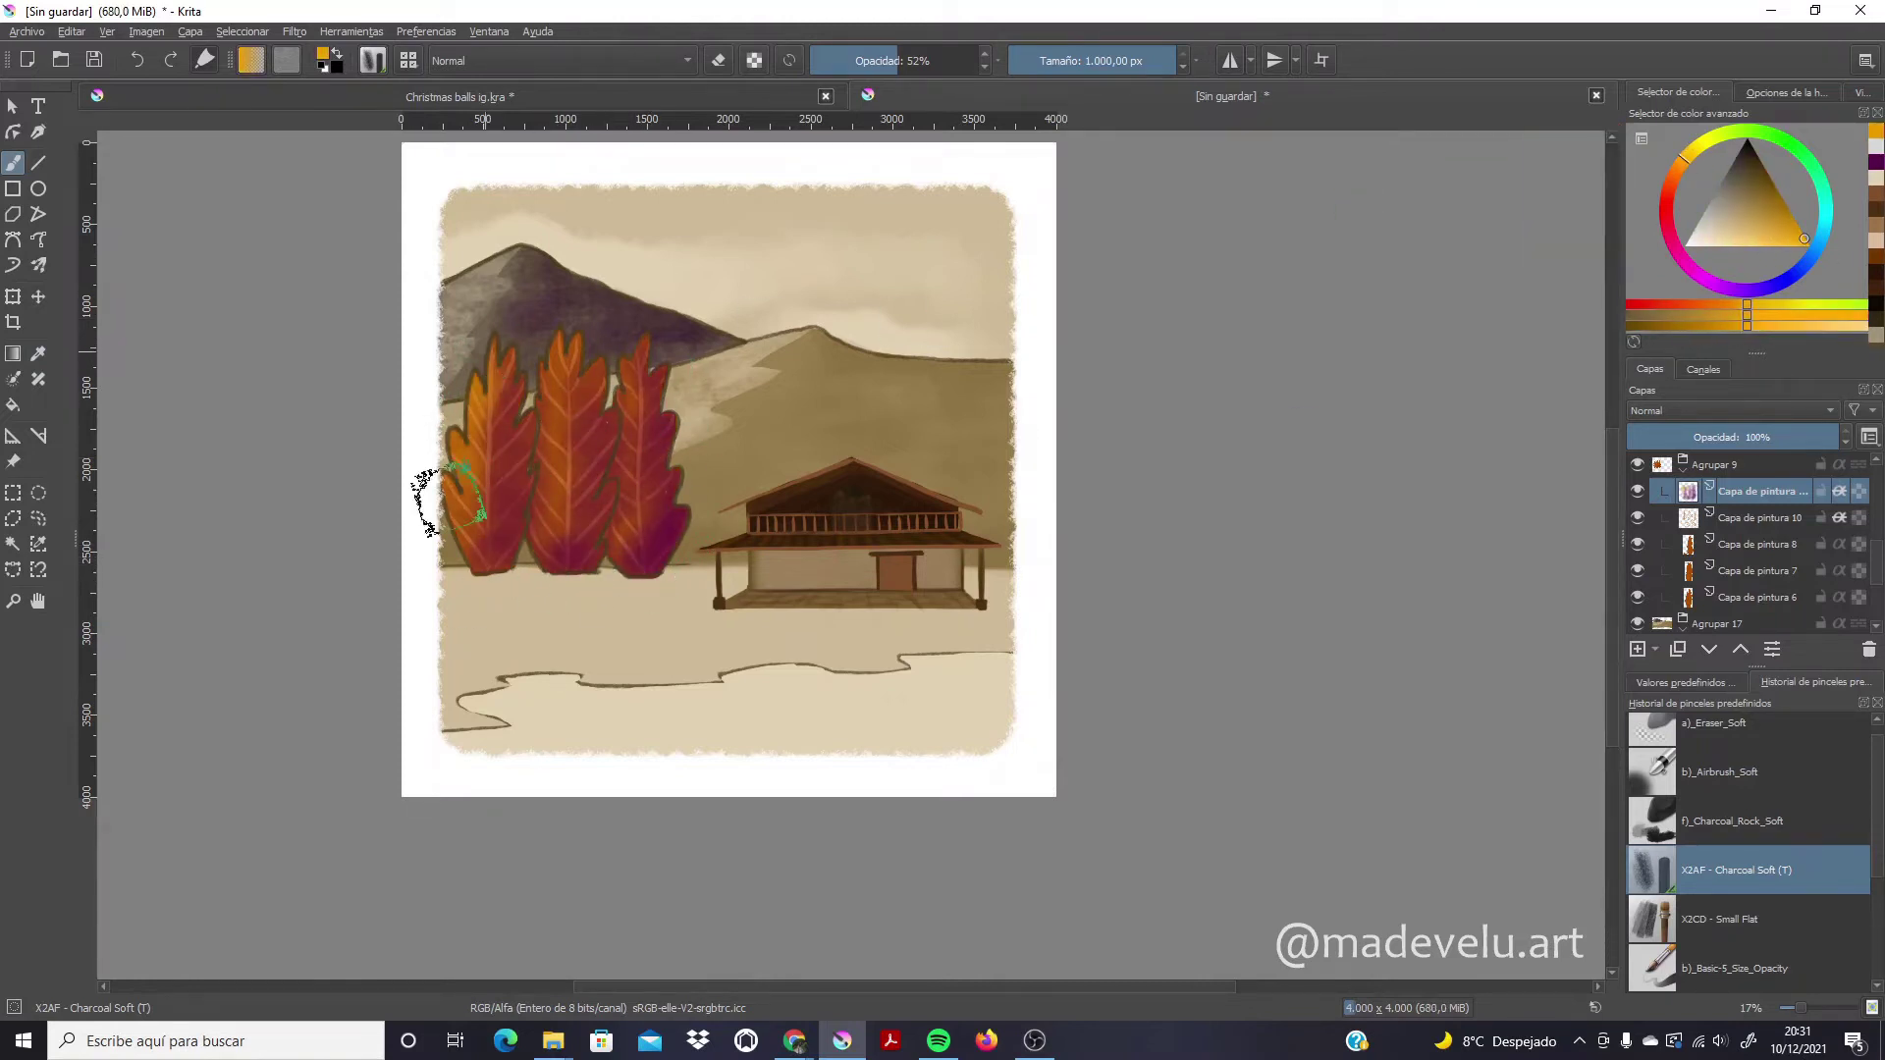
pyautogui.click(1763, 571)
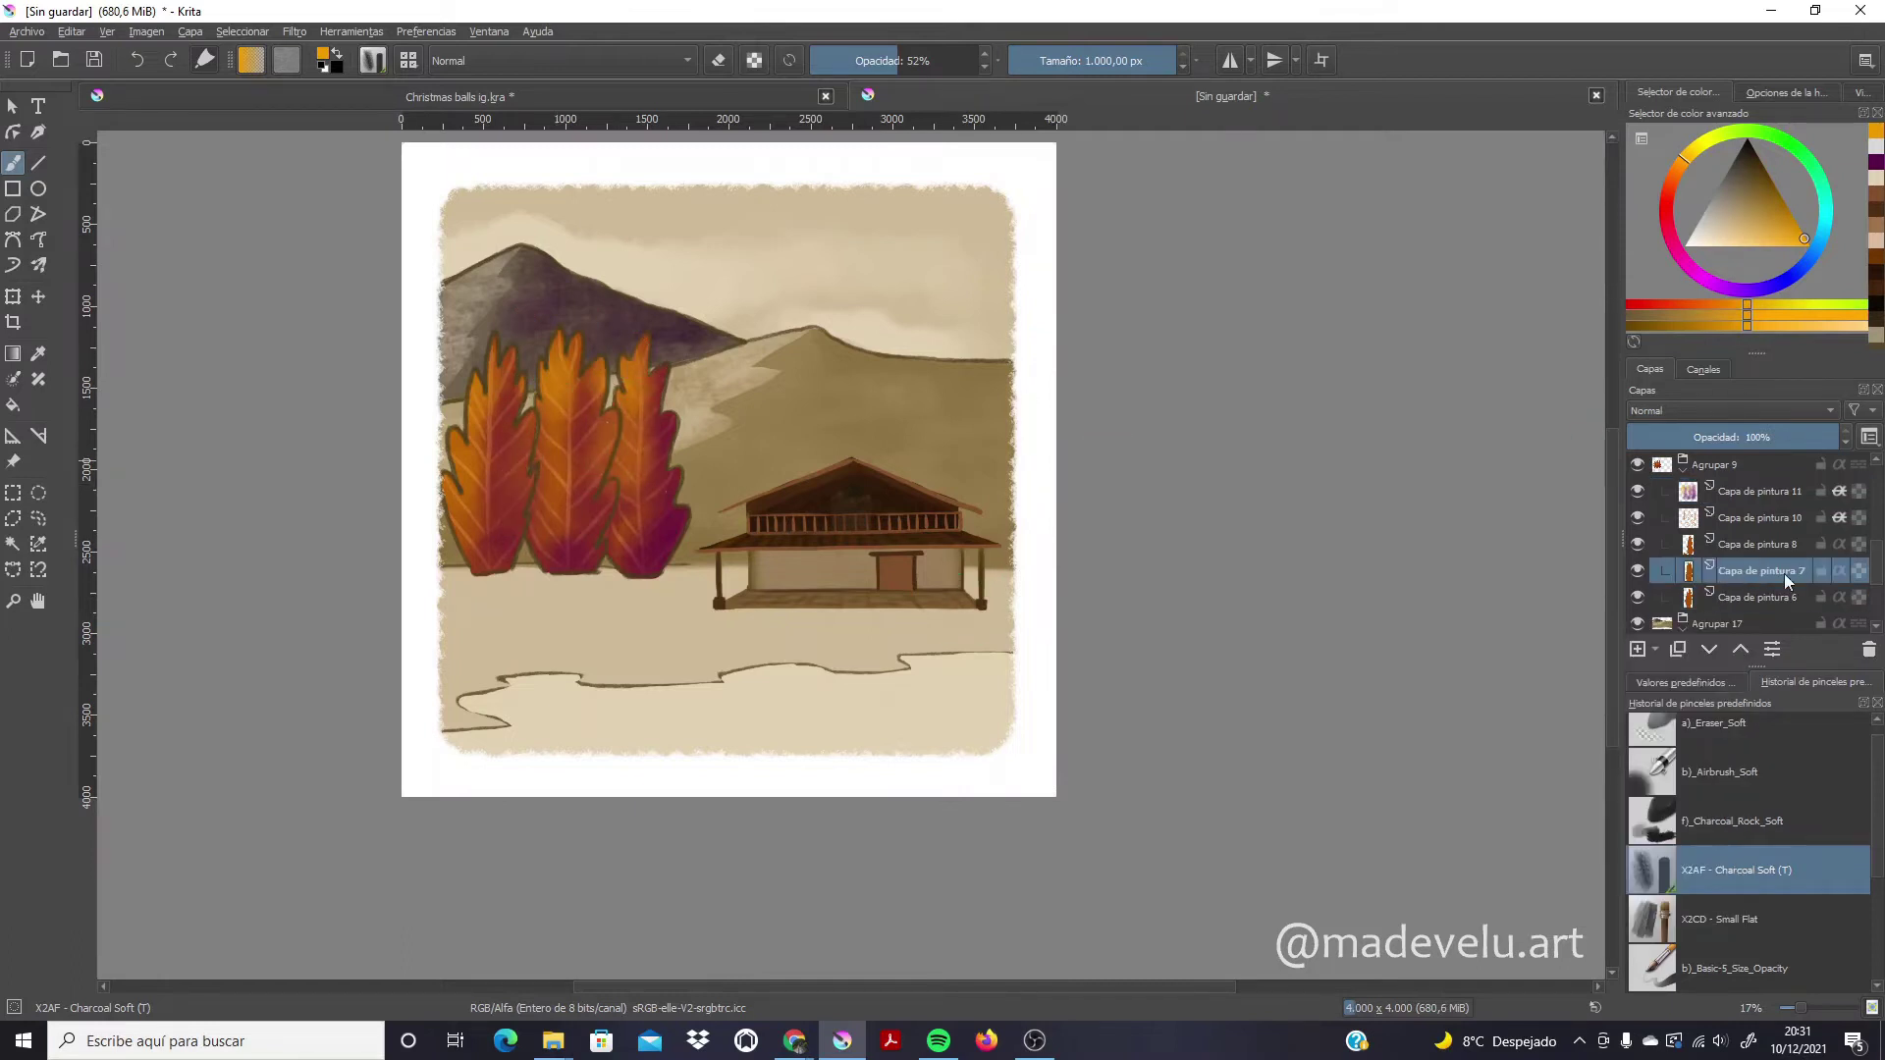
pyautogui.click(1859, 546)
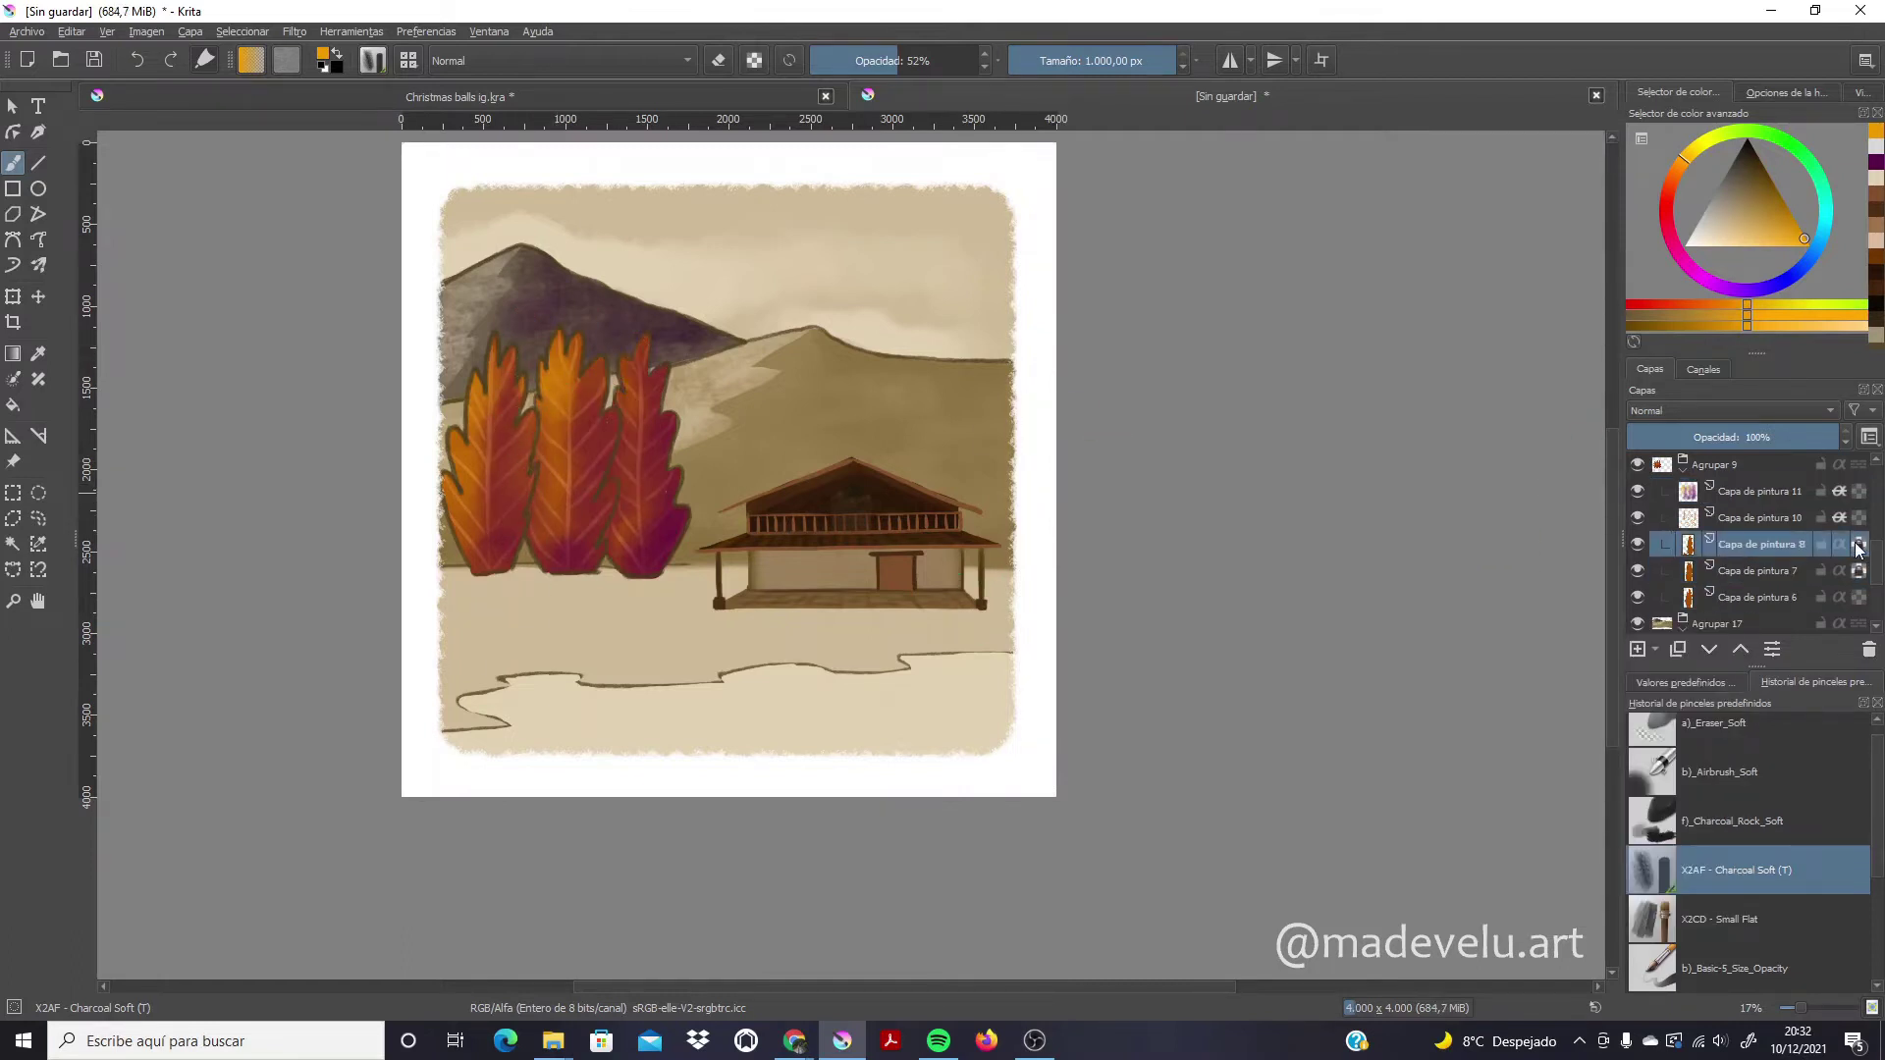
pyautogui.click(1758, 518)
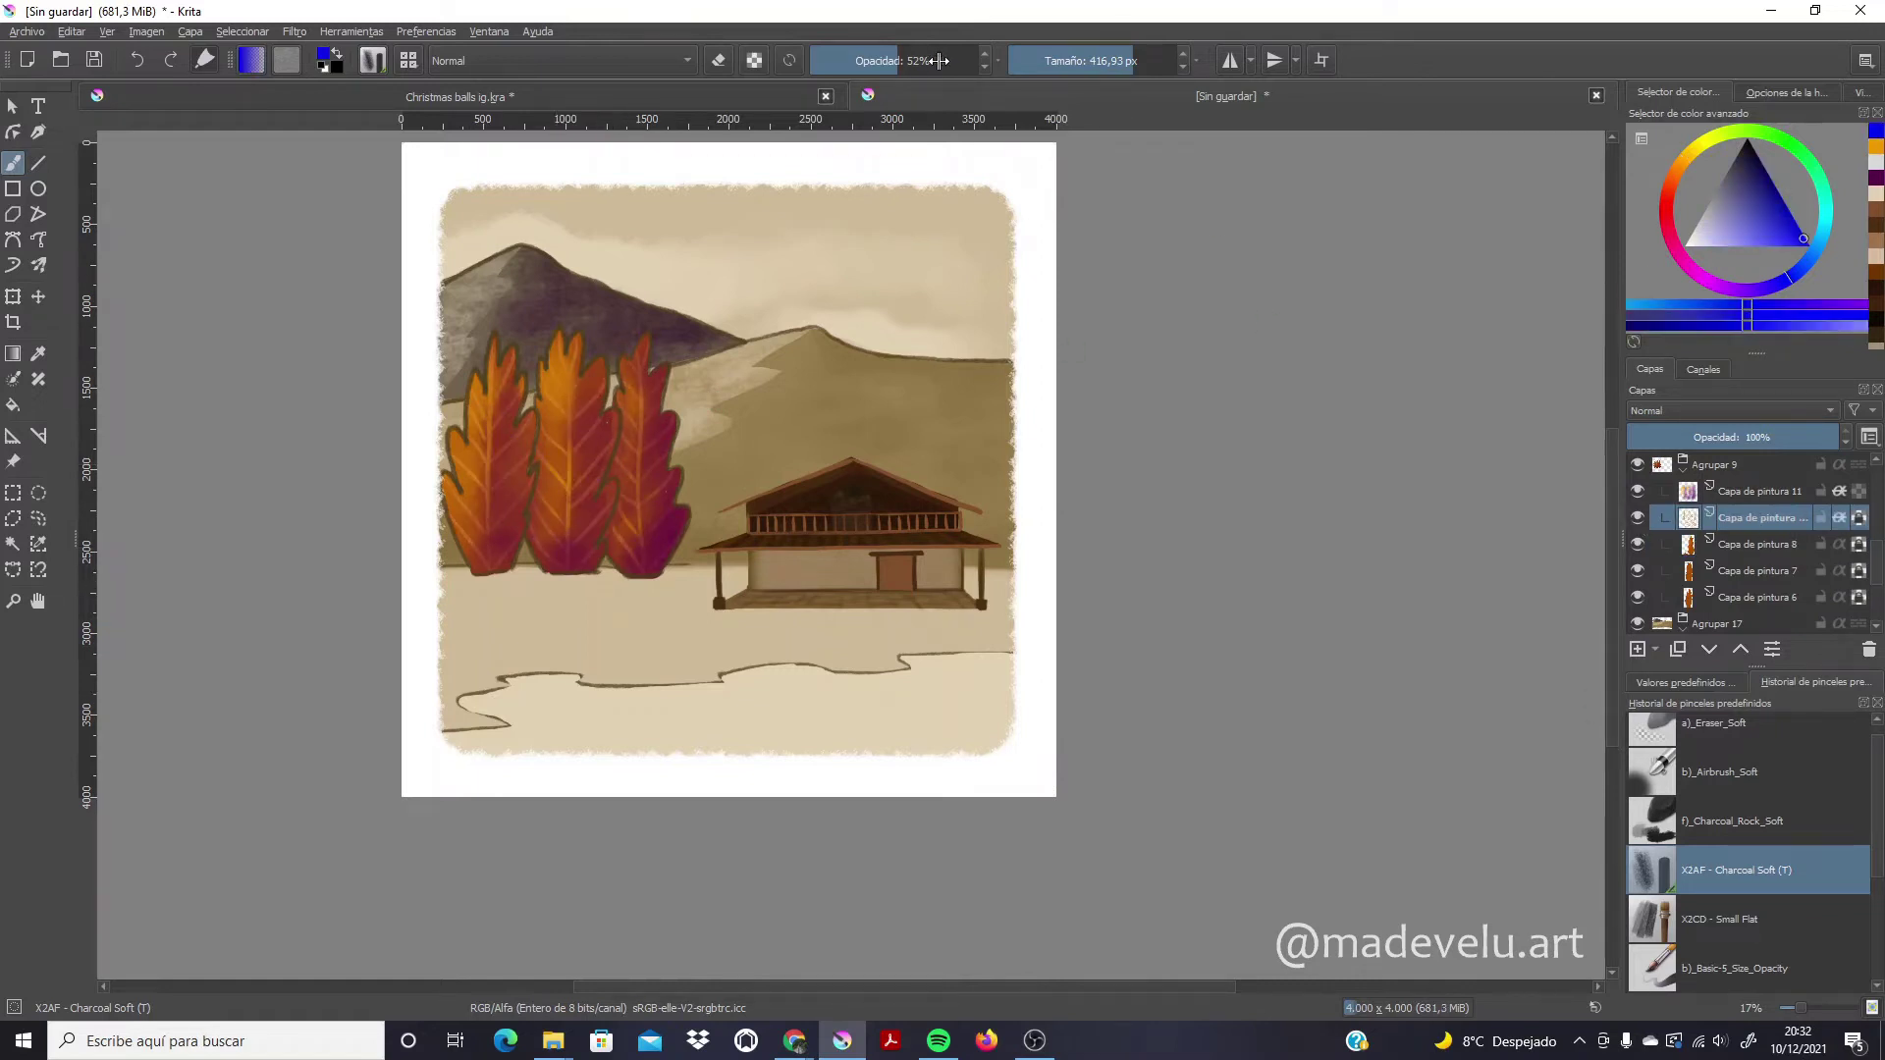
pyautogui.keyDown('ctrl'); pyautogui.click(638, 545); pyautogui.keyUp('ctrl')
pyautogui.moveTo(545, 540); pyautogui.dragTo(563, 573)
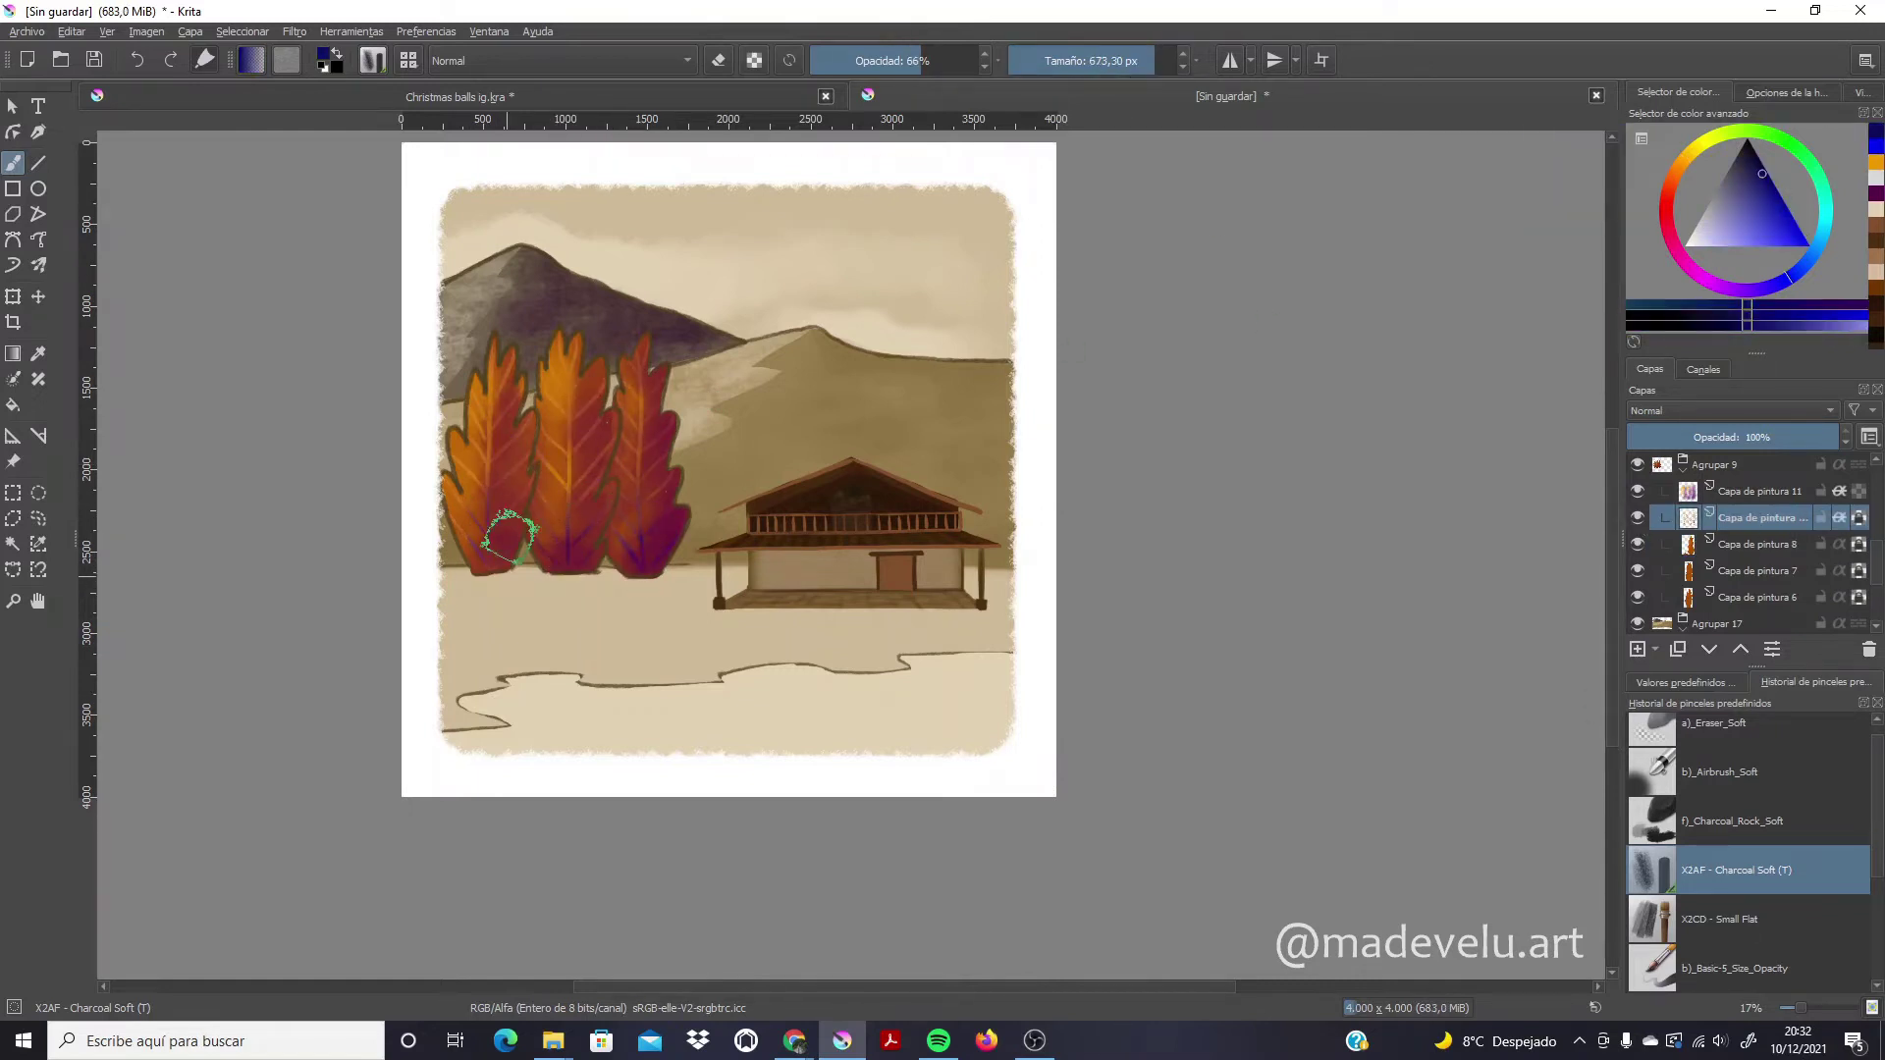
pyautogui.scroll(-5, 1738, 550)
# Paint green grass across the lower ground on Capa de pintura 21, resizing the brush
pyautogui.click(1738, 619)
pyautogui.moveTo(1789, 278)
pyautogui.mouseDown()
pyautogui.moveTo(1716, 134)
pyautogui.moveTo(1747, 196)
pyautogui.mouseUp()
pyautogui.moveTo(622, 602)
pyautogui.mouseDown()
pyautogui.moveTo(475, 660)
pyautogui.moveTo(1044, 622)
pyautogui.mouseUp()
pyautogui.press('/')
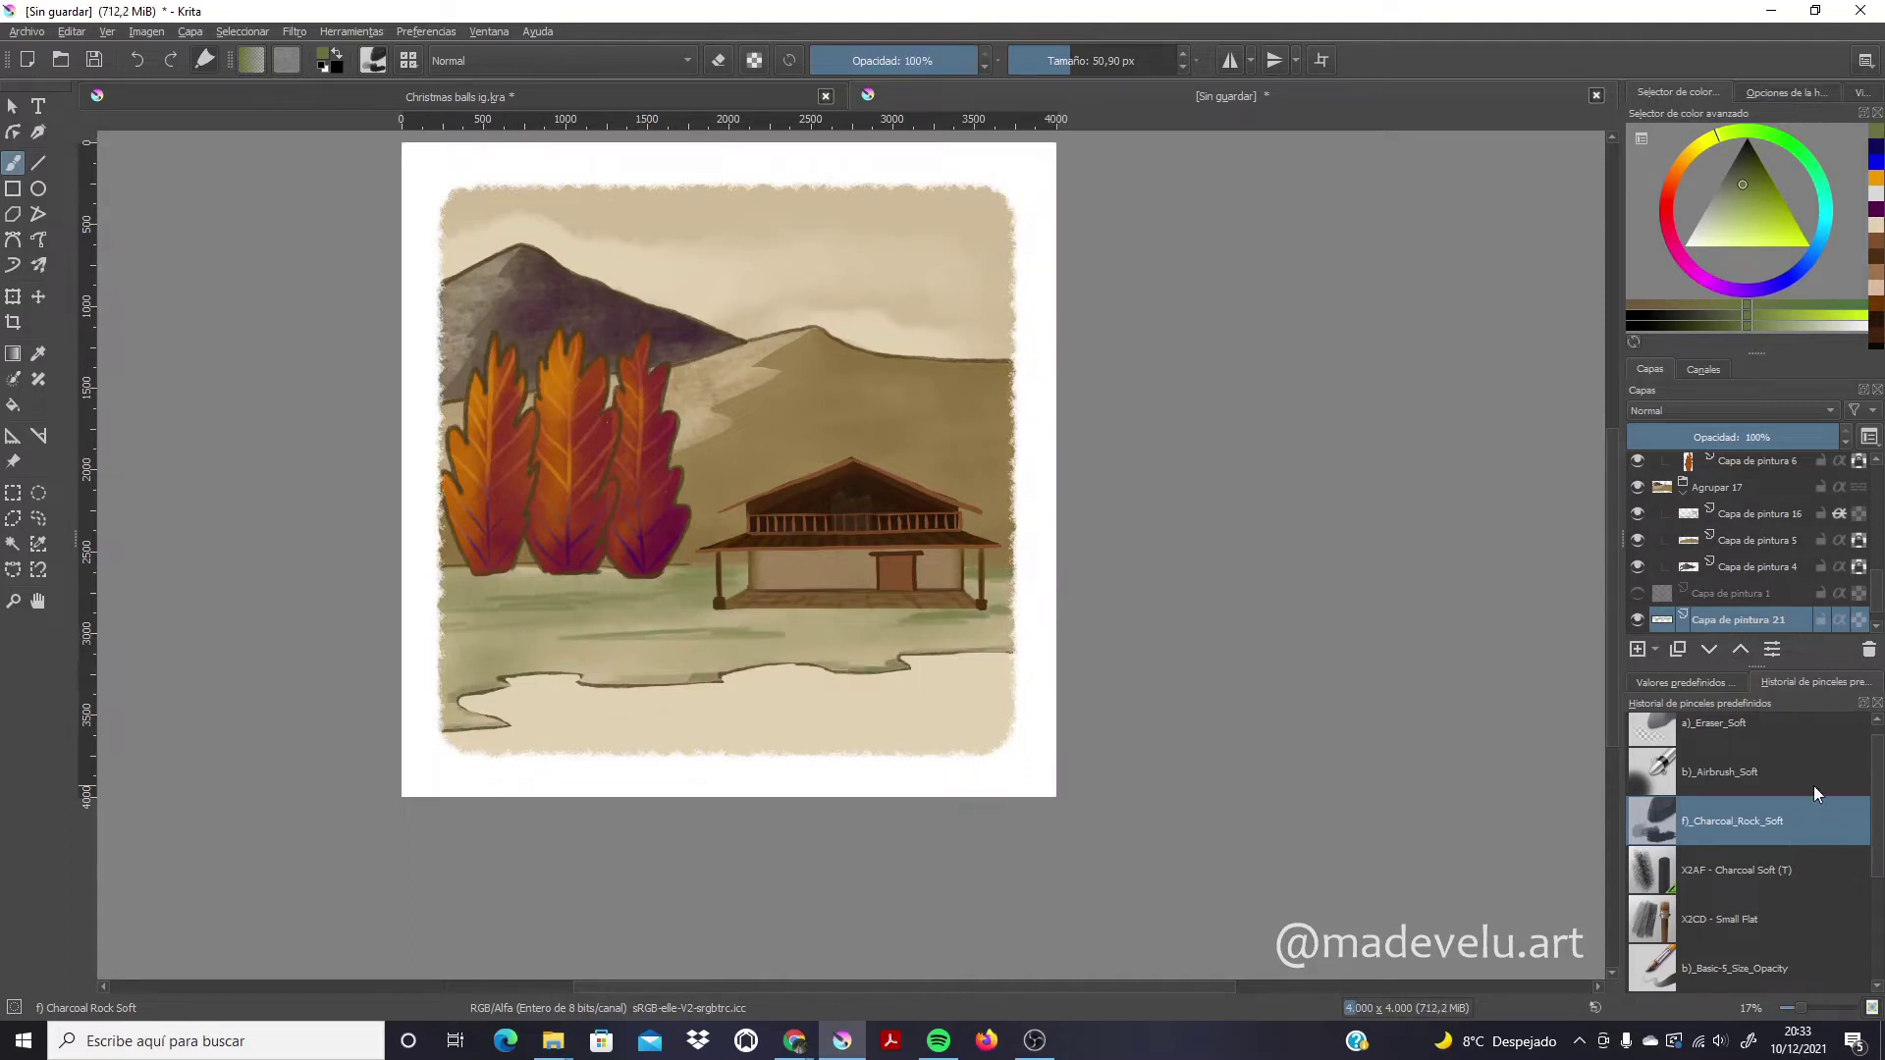
pyautogui.moveTo(481, 629)
pyautogui.mouseDown()
pyautogui.moveTo(451, 580)
pyautogui.moveTo(732, 624)
pyautogui.mouseUp()
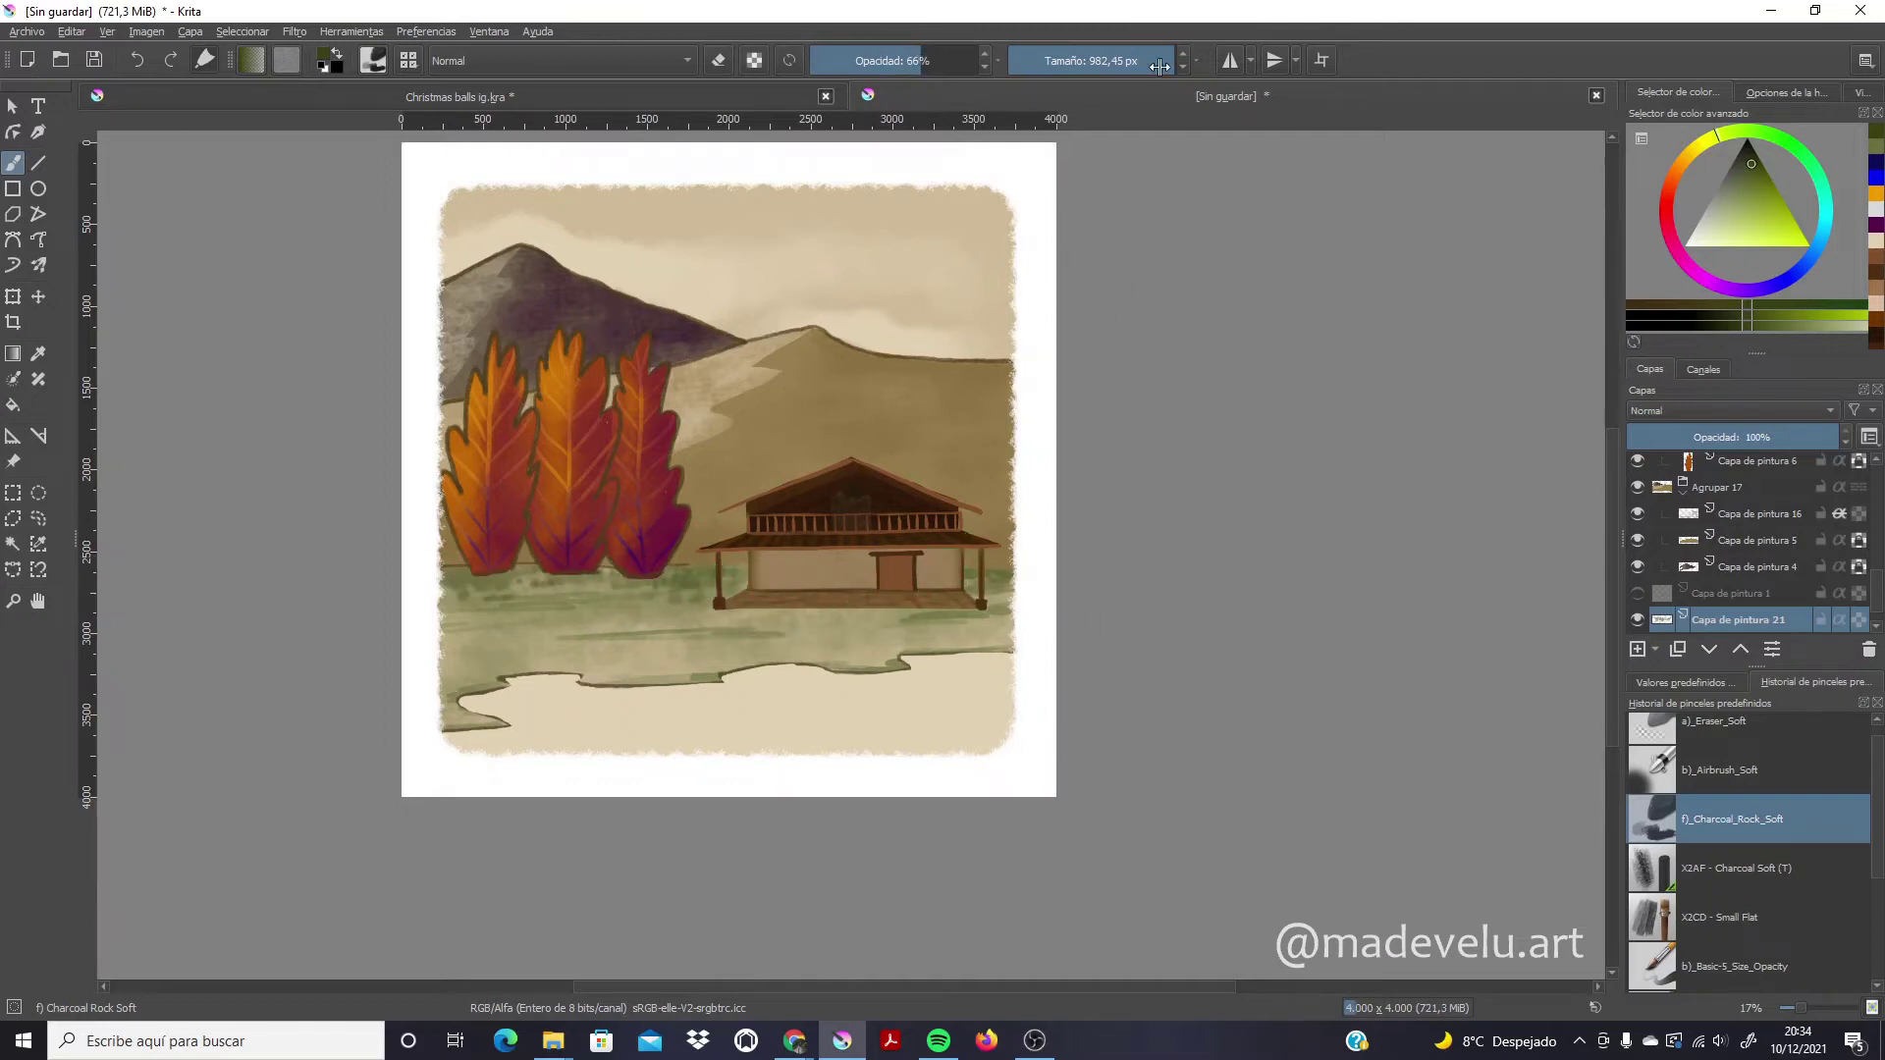
pyautogui.moveTo(1159, 65); pyautogui.dragTo(1144, 66)
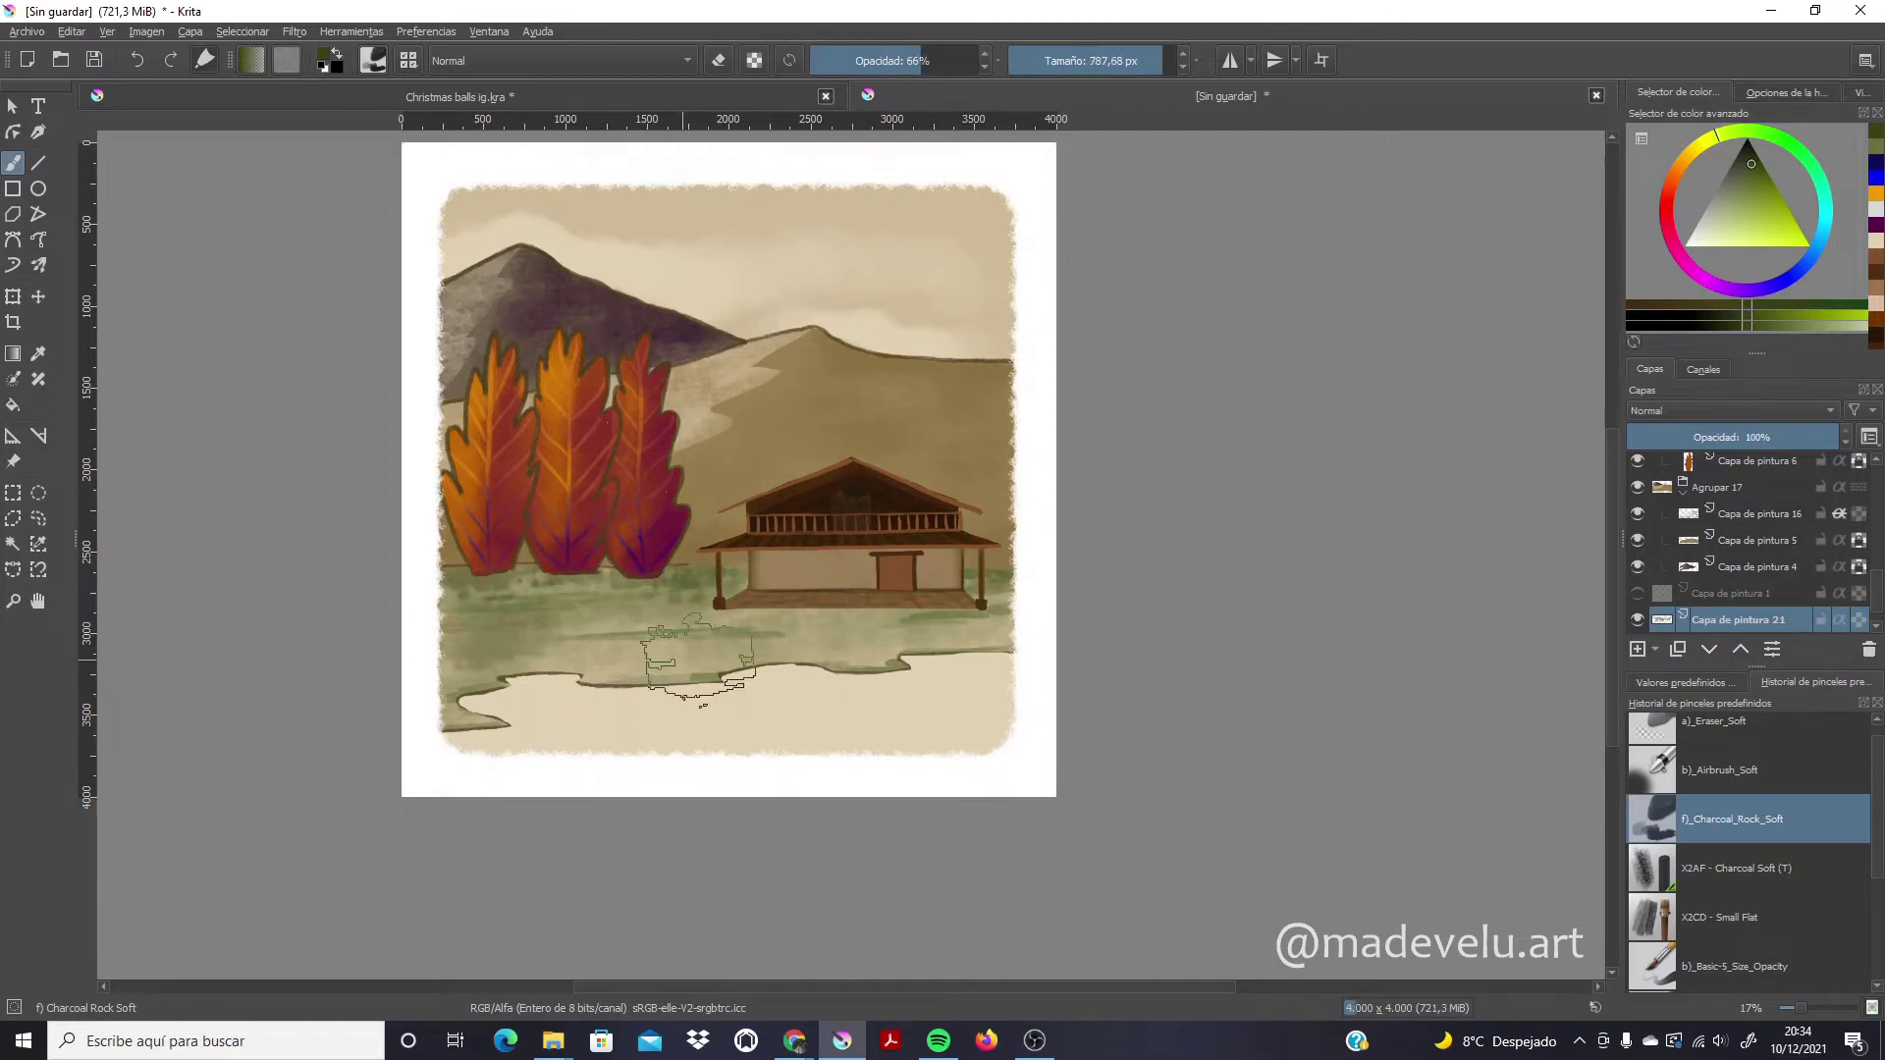
# Sample the lake's light beige and texture it on a clipped layer grouped with Capa de pintura 15
pyautogui.press('p')
pyautogui.click(565, 693)
pyautogui.scroll(1, 1881, 595)
pyautogui.scroll(3, 1881, 595)
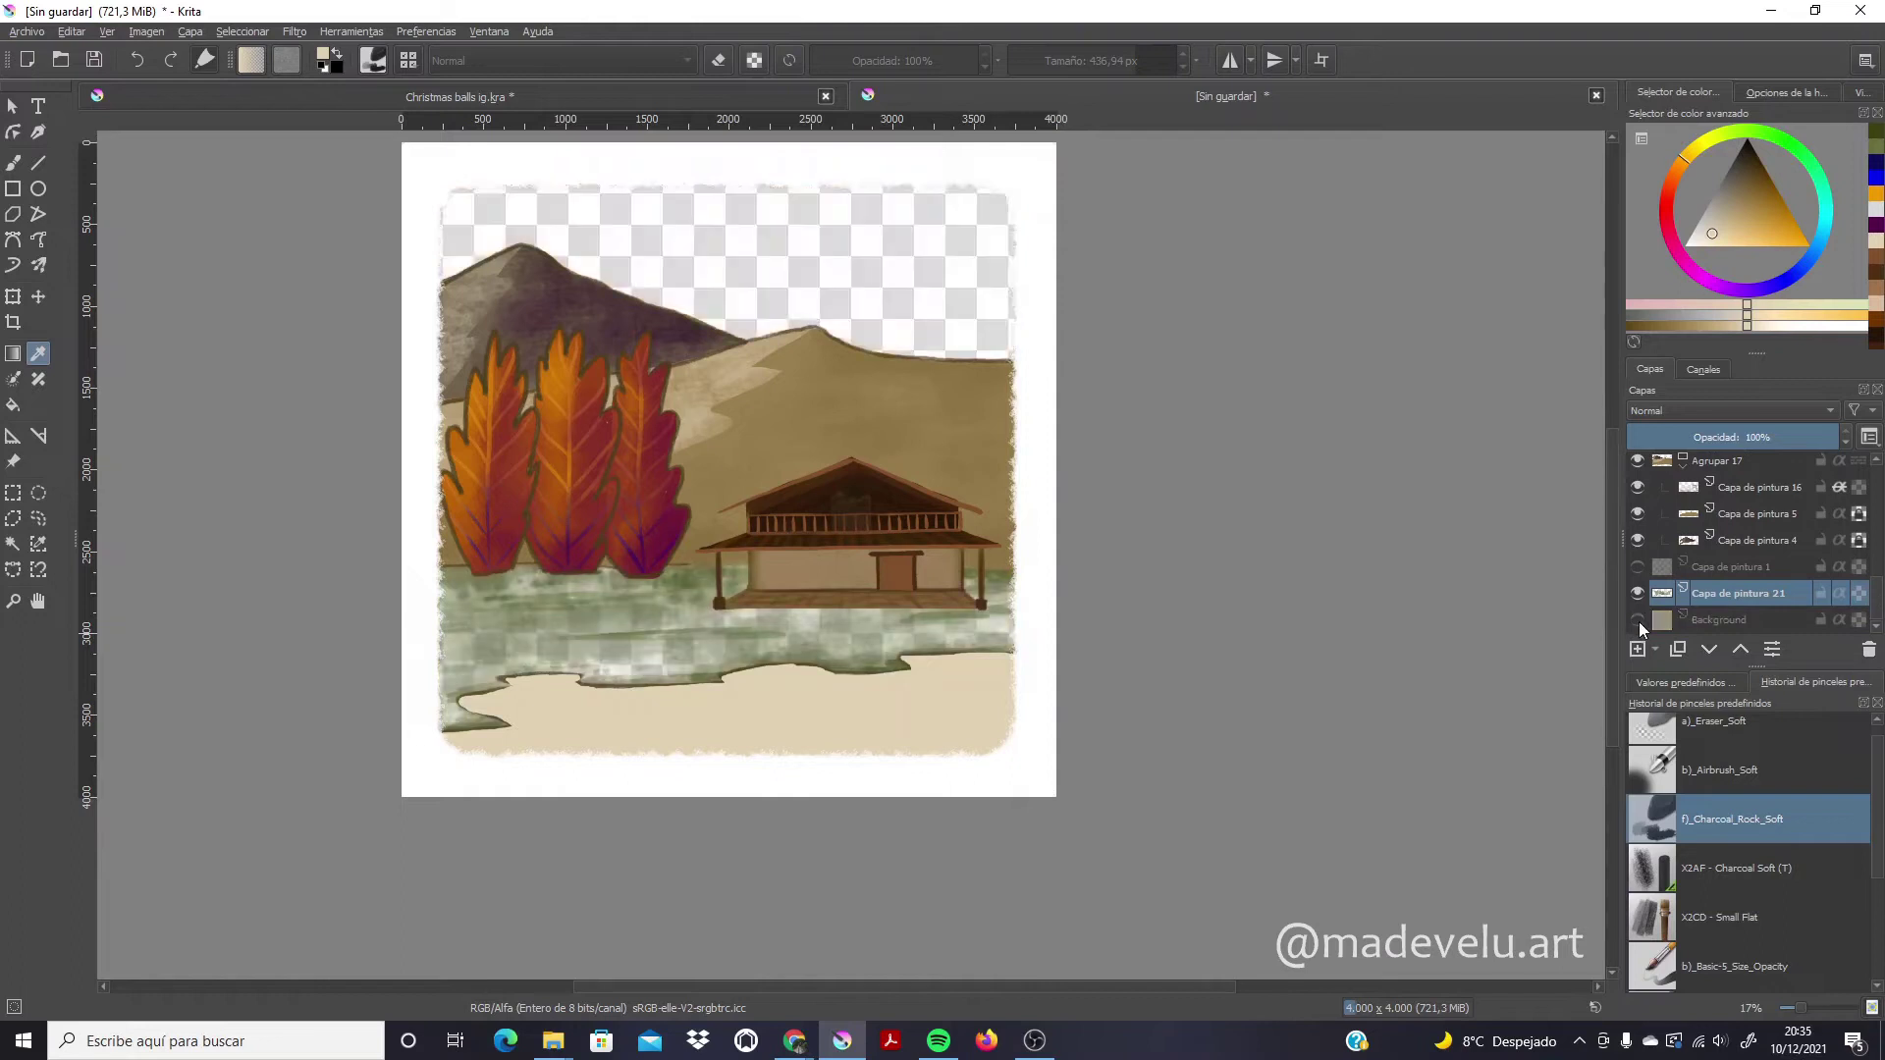
pyautogui.click(1738, 545)
pyautogui.click(14, 164)
pyautogui.rightClick(1738, 545)
pyautogui.click(1571, 726)
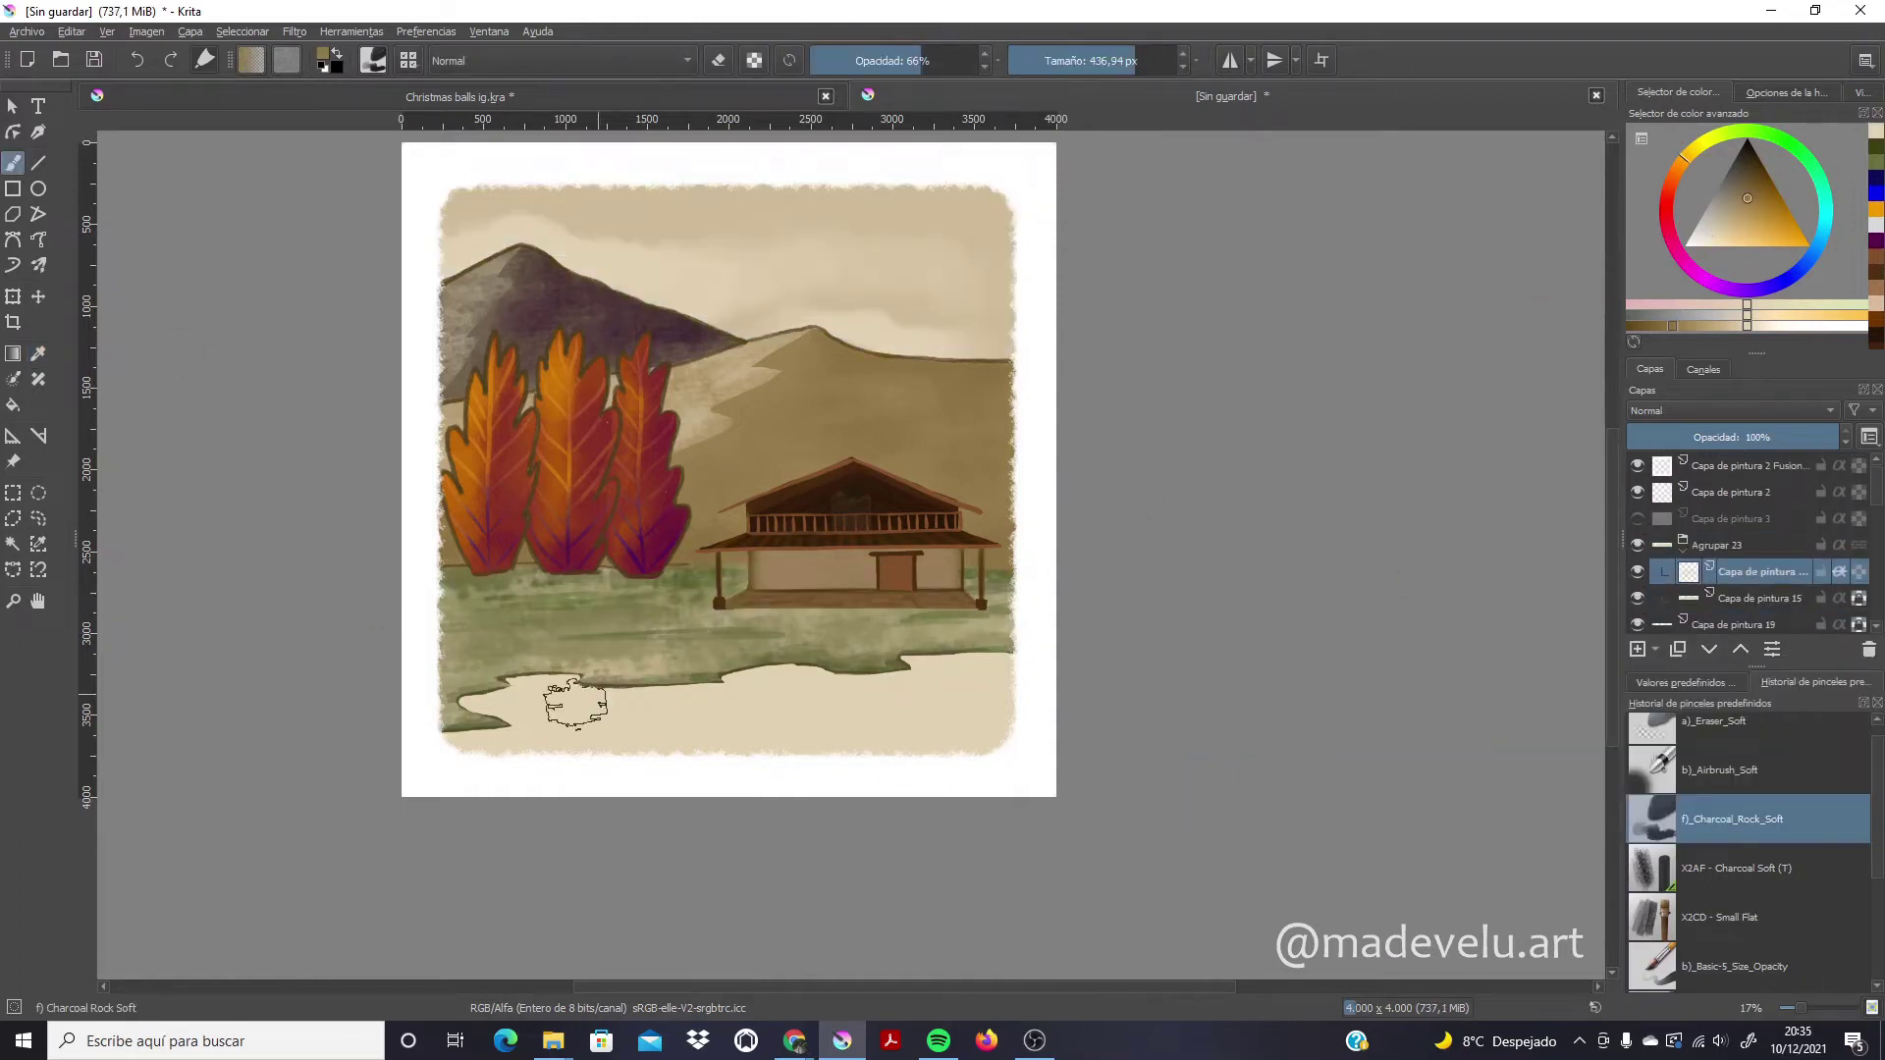
pyautogui.moveTo(943, 700); pyautogui.dragTo(1007, 712)
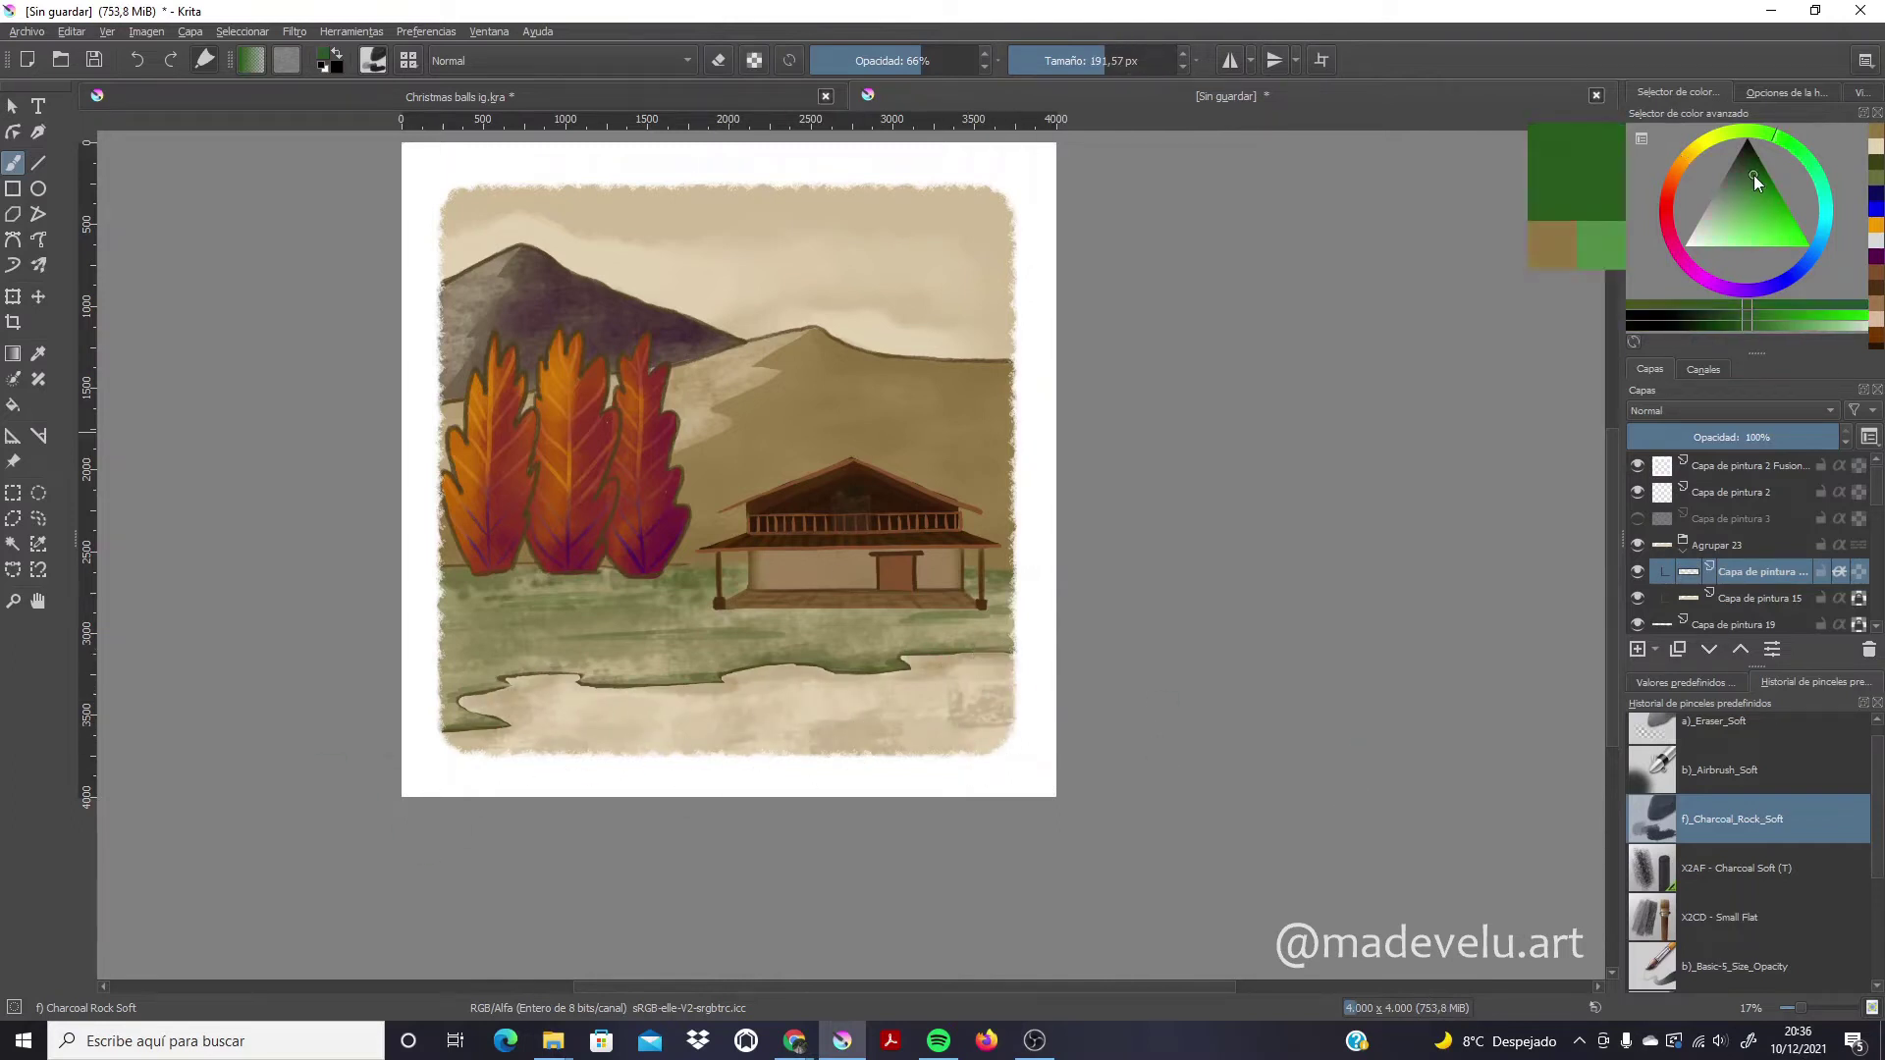
# Paint another green stroke across the grass band
pyautogui.scroll(-5, 1740, 607)
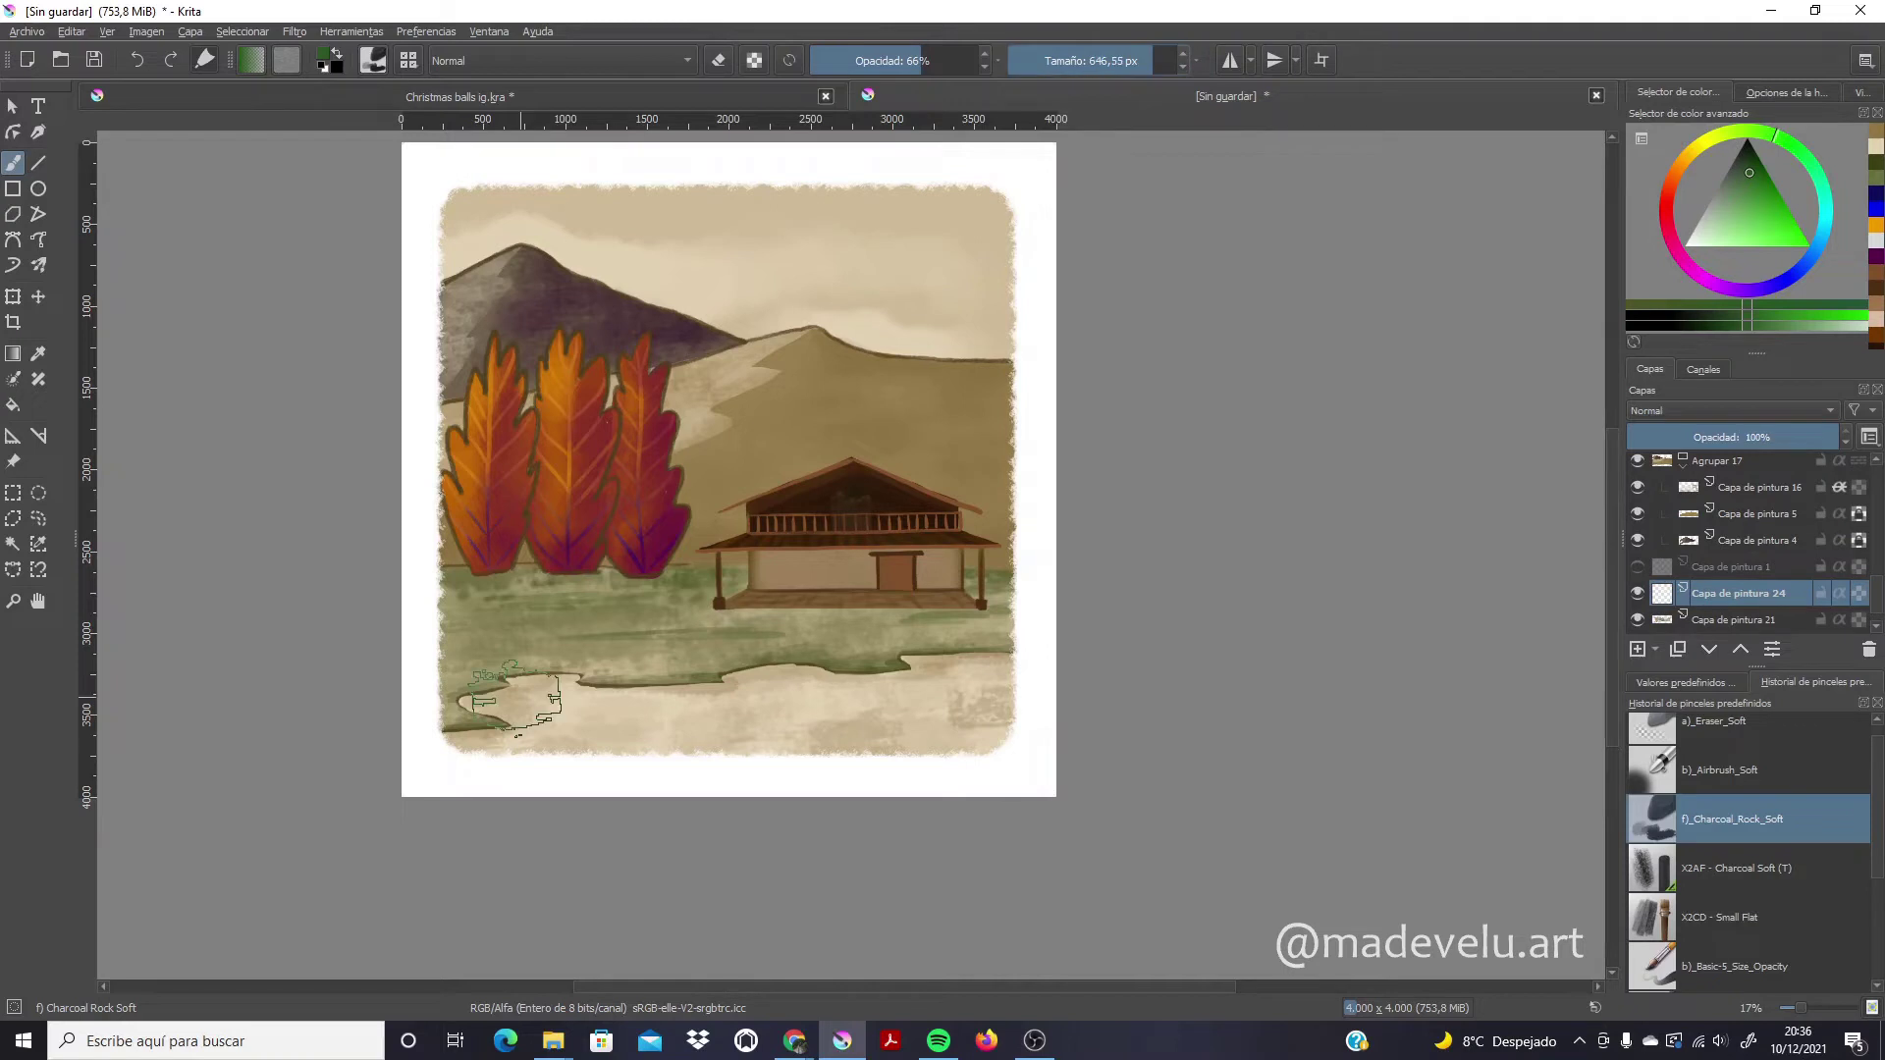
pyautogui.moveTo(508, 697); pyautogui.dragTo(1021, 609)
pyautogui.scroll(-3, 1738, 549)
# Pick a brown colour and select Capa de pintura 12, the copied layer, then Capa de pintura 13
pyautogui.click(1738, 569)
pyautogui.keyDown('ctrl'); pyautogui.click(889, 499); pyautogui.keyUp('ctrl')
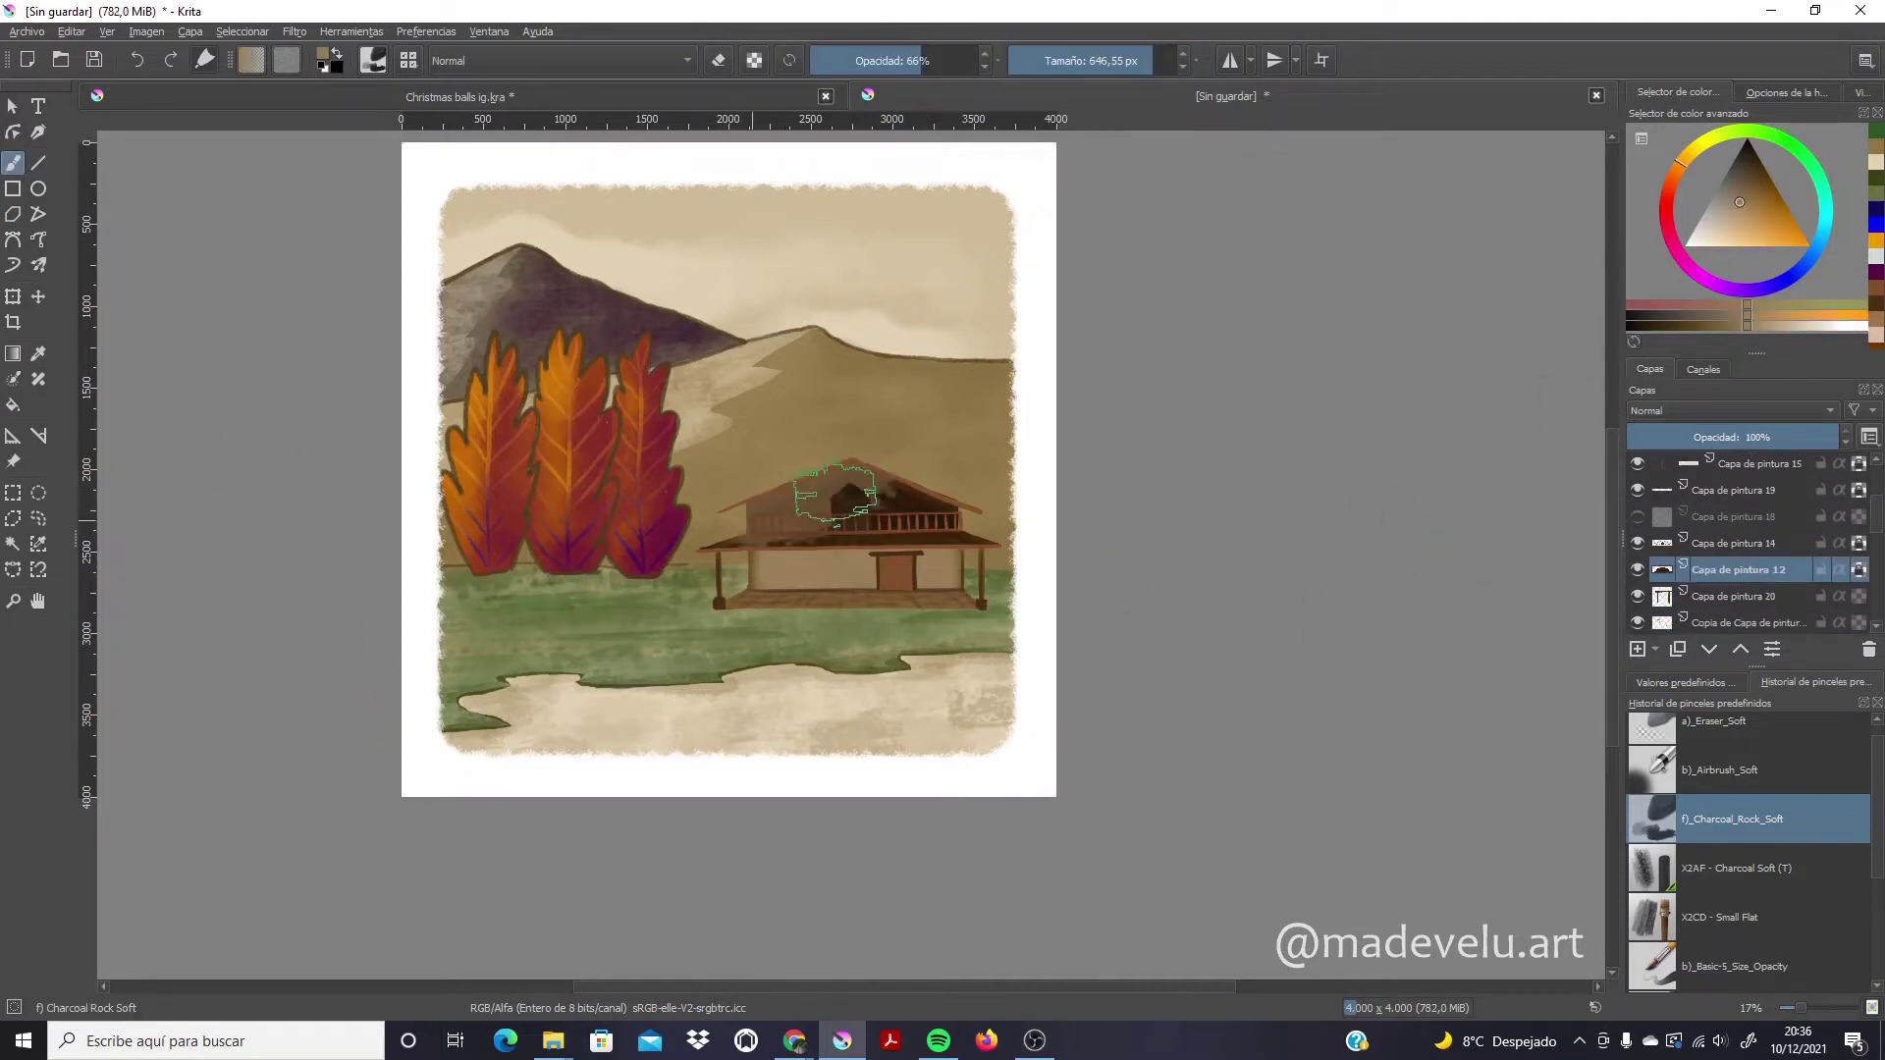
pyautogui.scroll(-1, 1738, 550)
pyautogui.scroll(-2, 1738, 550)
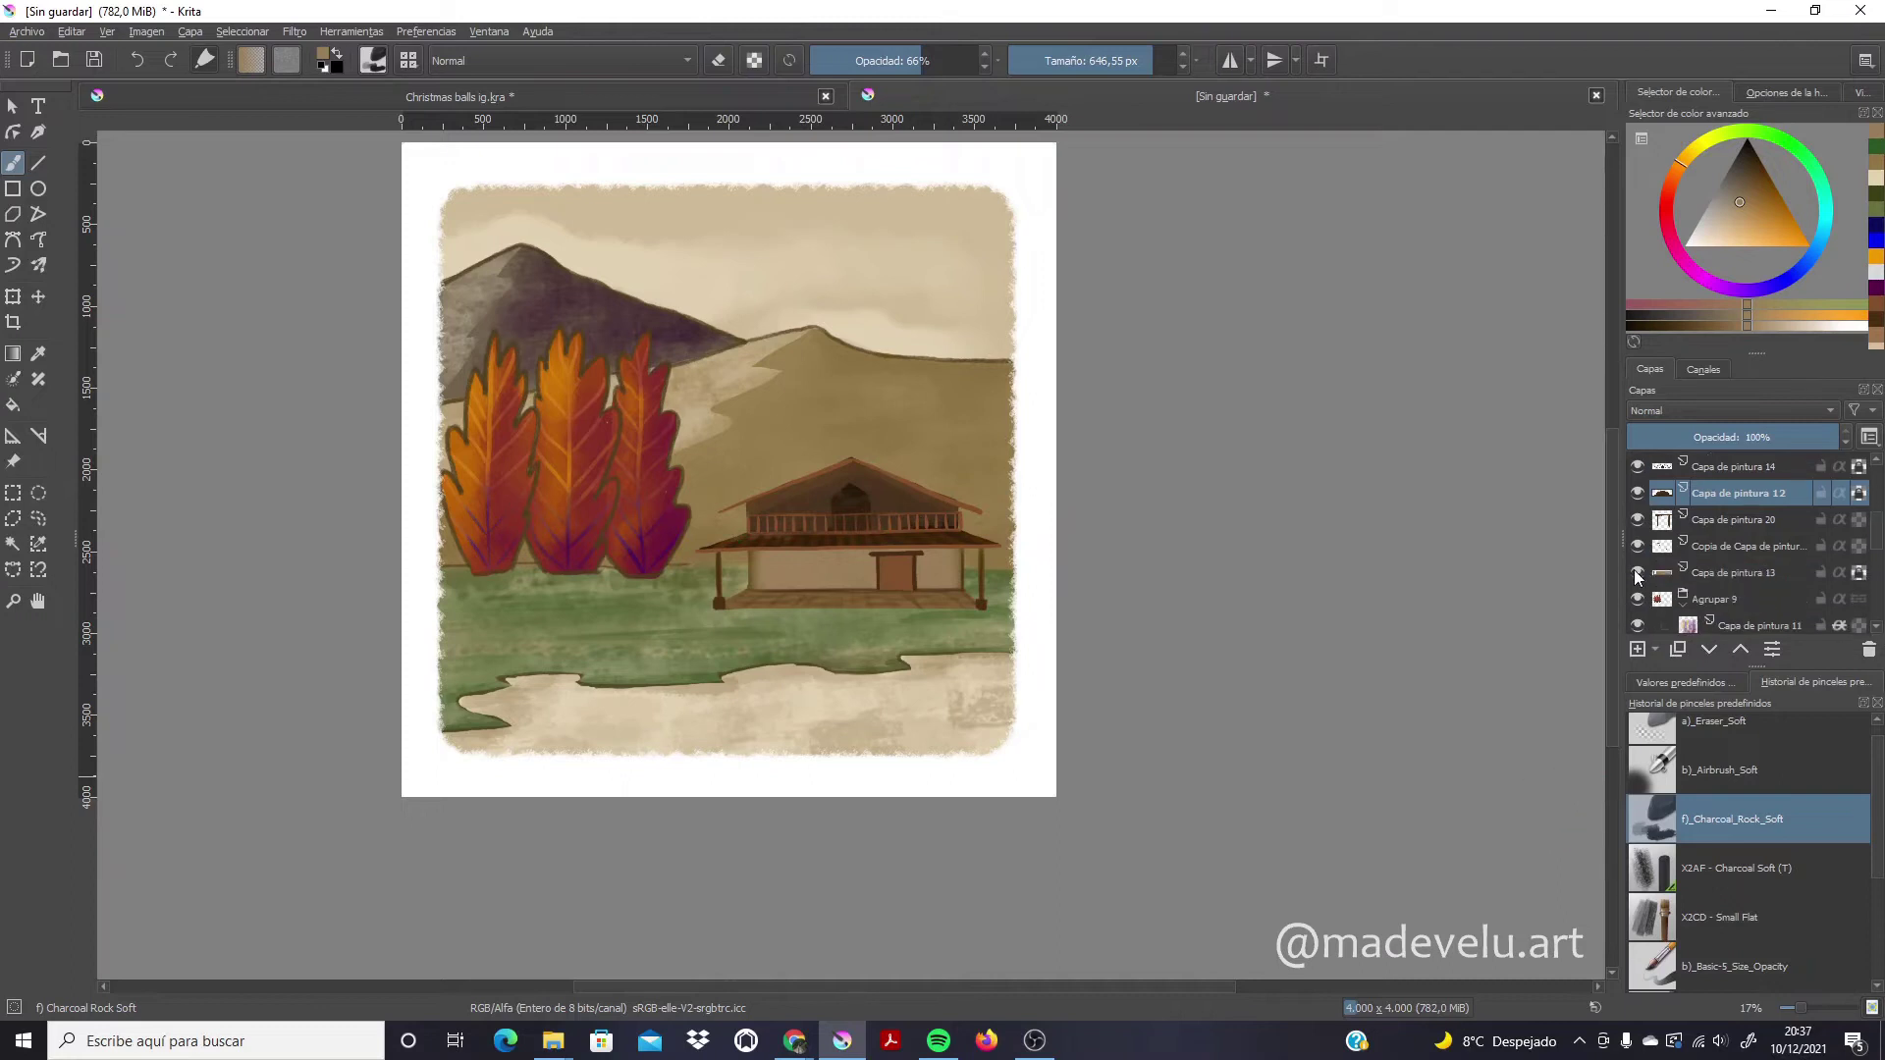
pyautogui.click(1858, 548)
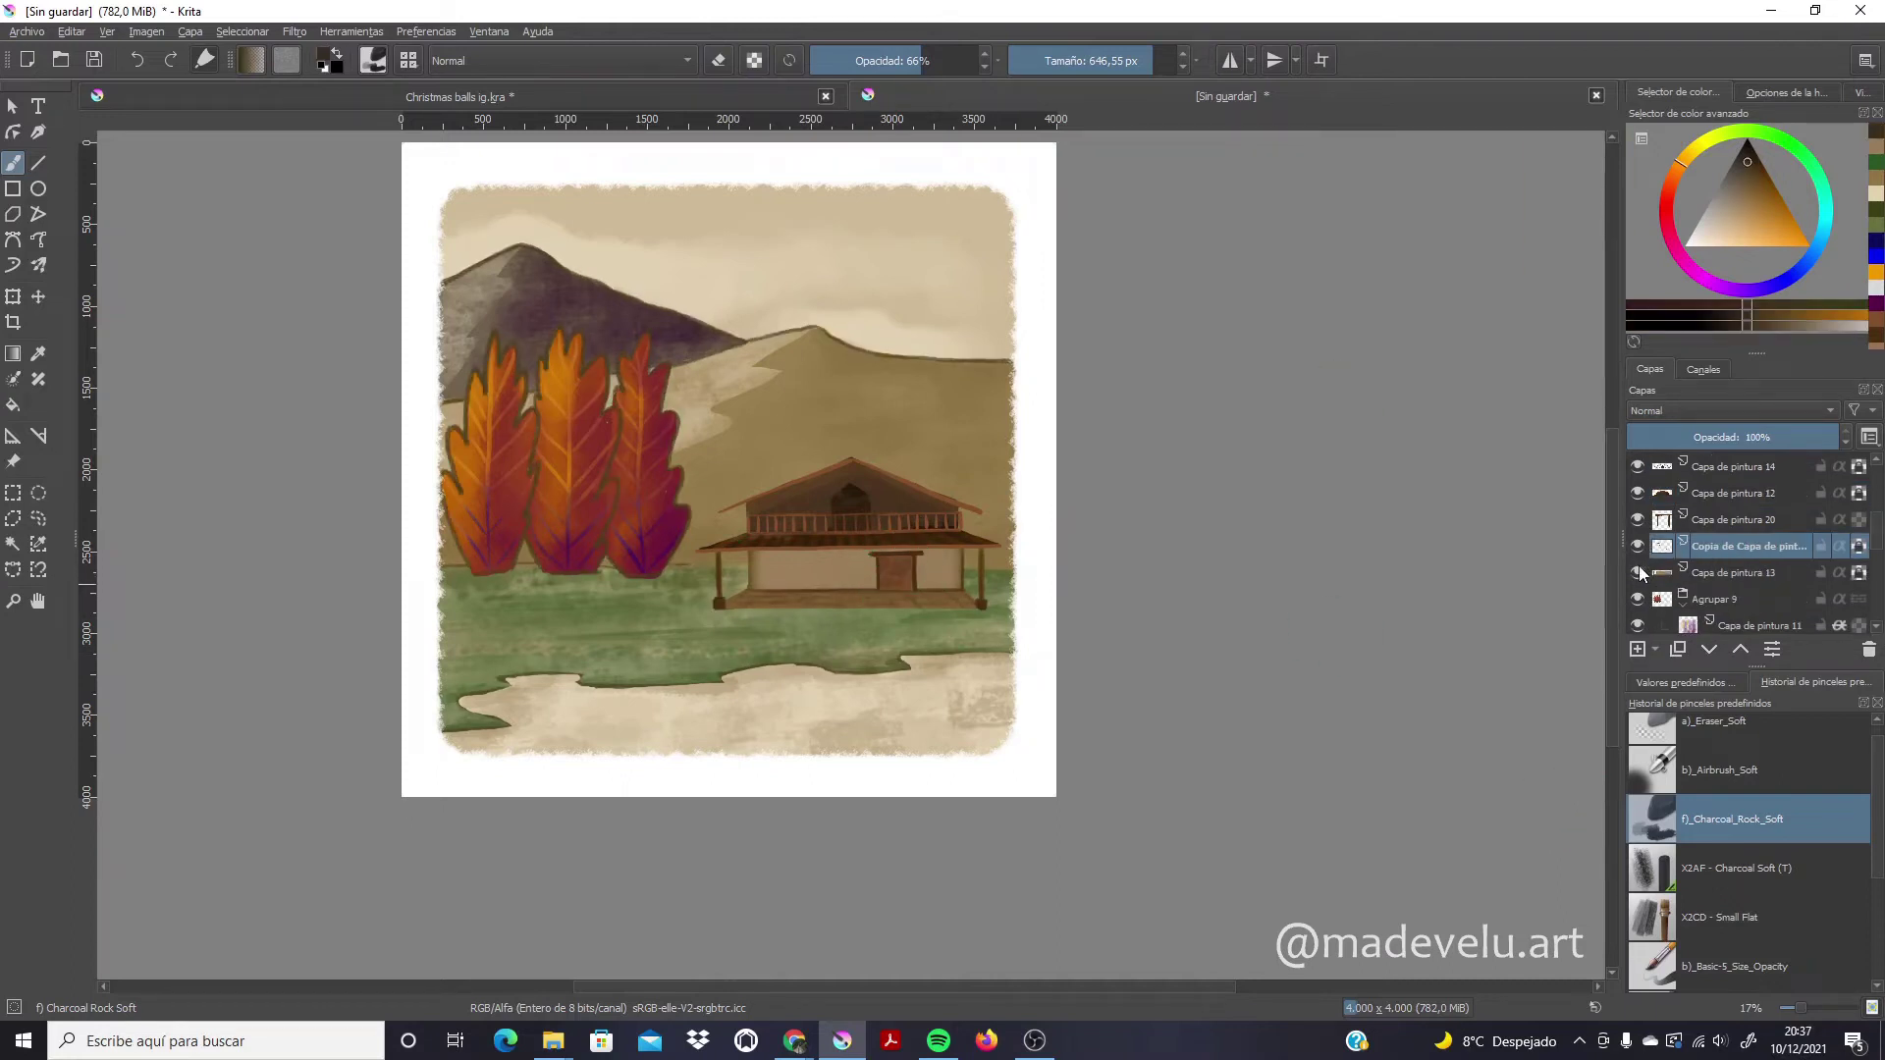
pyautogui.click(1640, 571)
pyautogui.scroll(-5, 1738, 550)
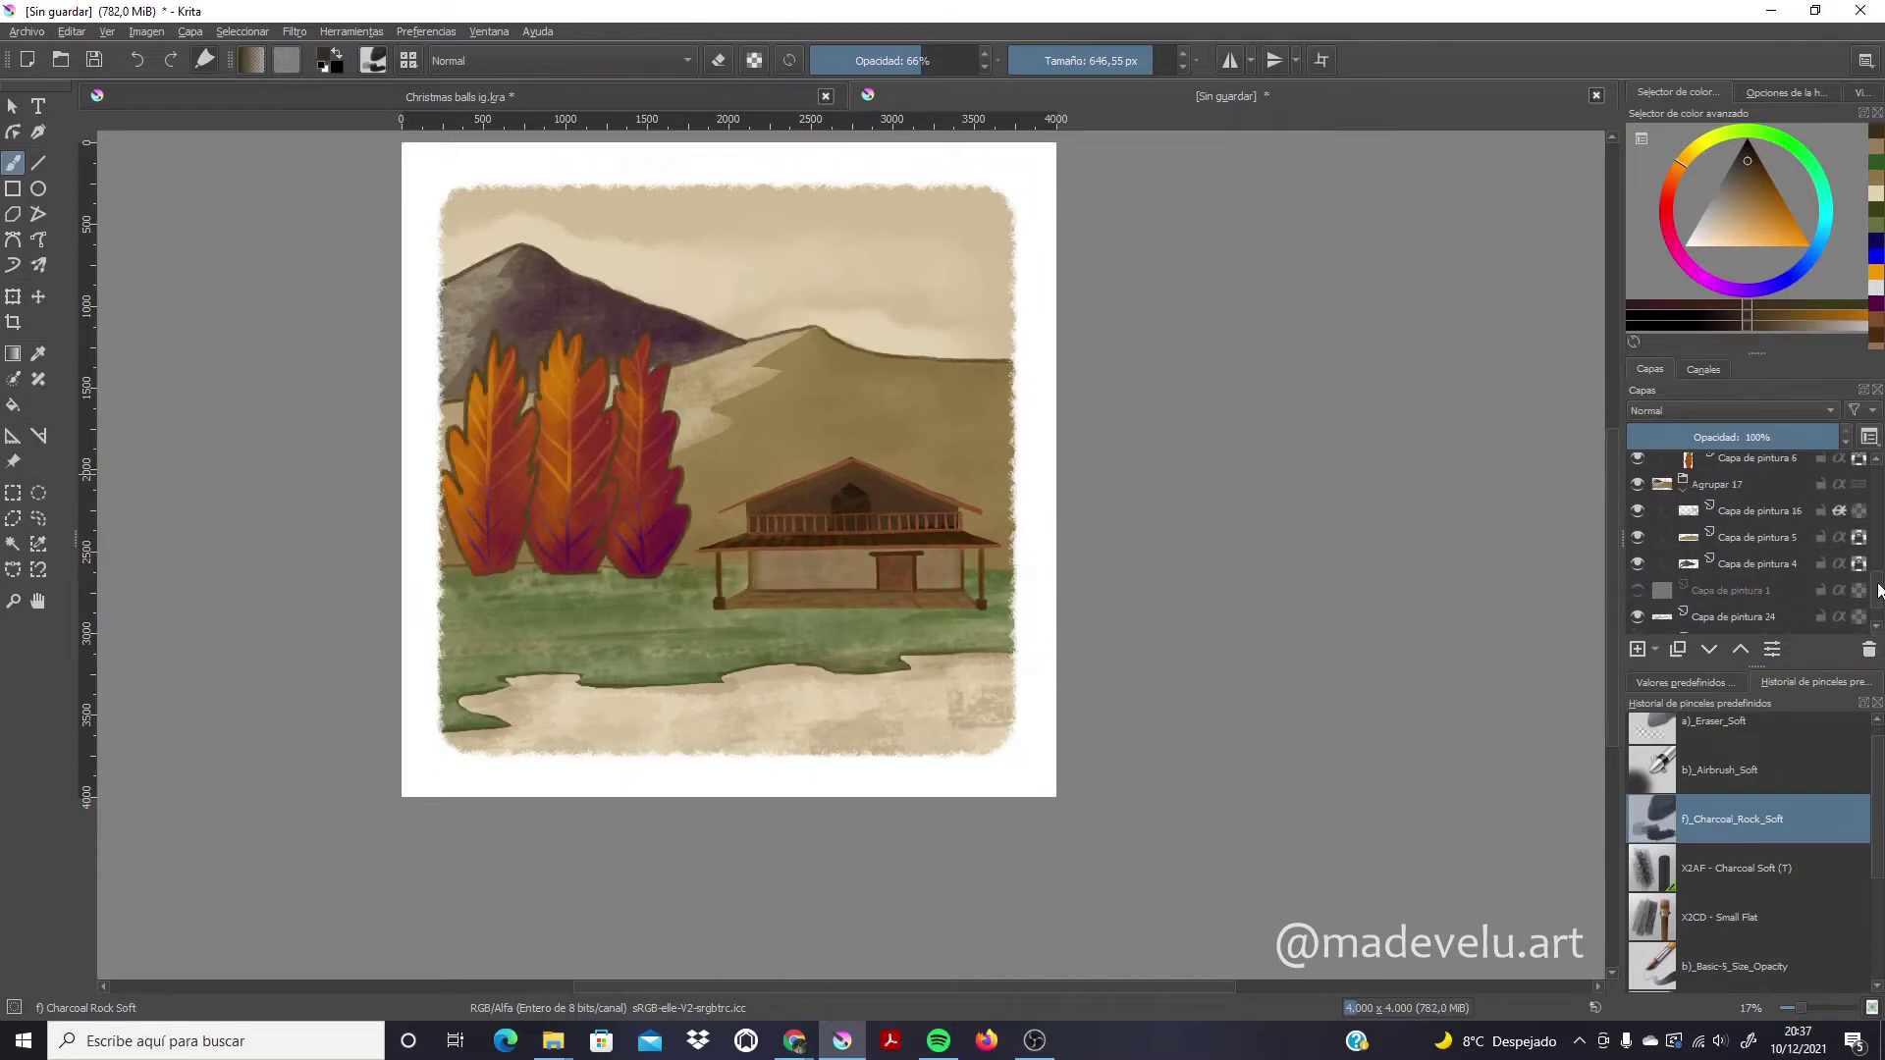
# Try a yellow sky wash on Capa de pintura 25, undo it, and move the layer above Background
pyautogui.click(1709, 590)
pyautogui.moveTo(557, 270); pyautogui.dragTo(578, 226)
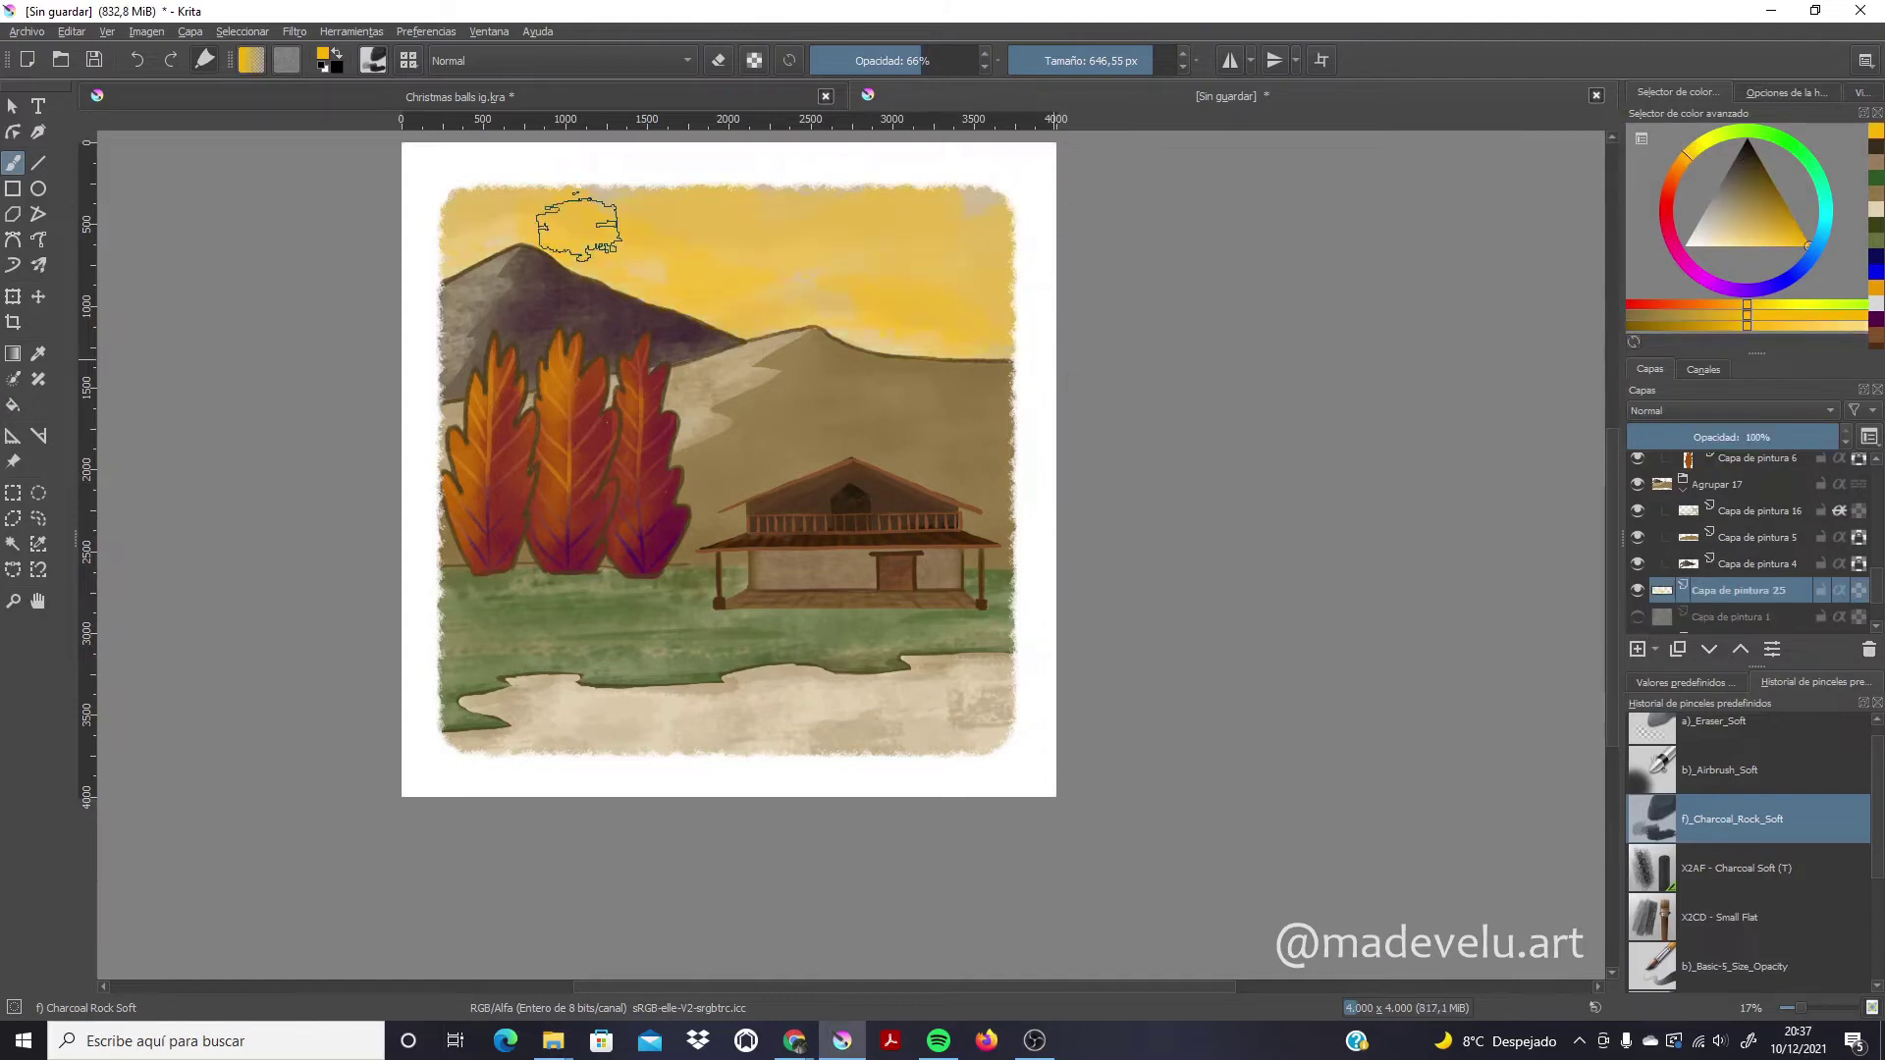
pyautogui.hotkey('ctrl', 'z')
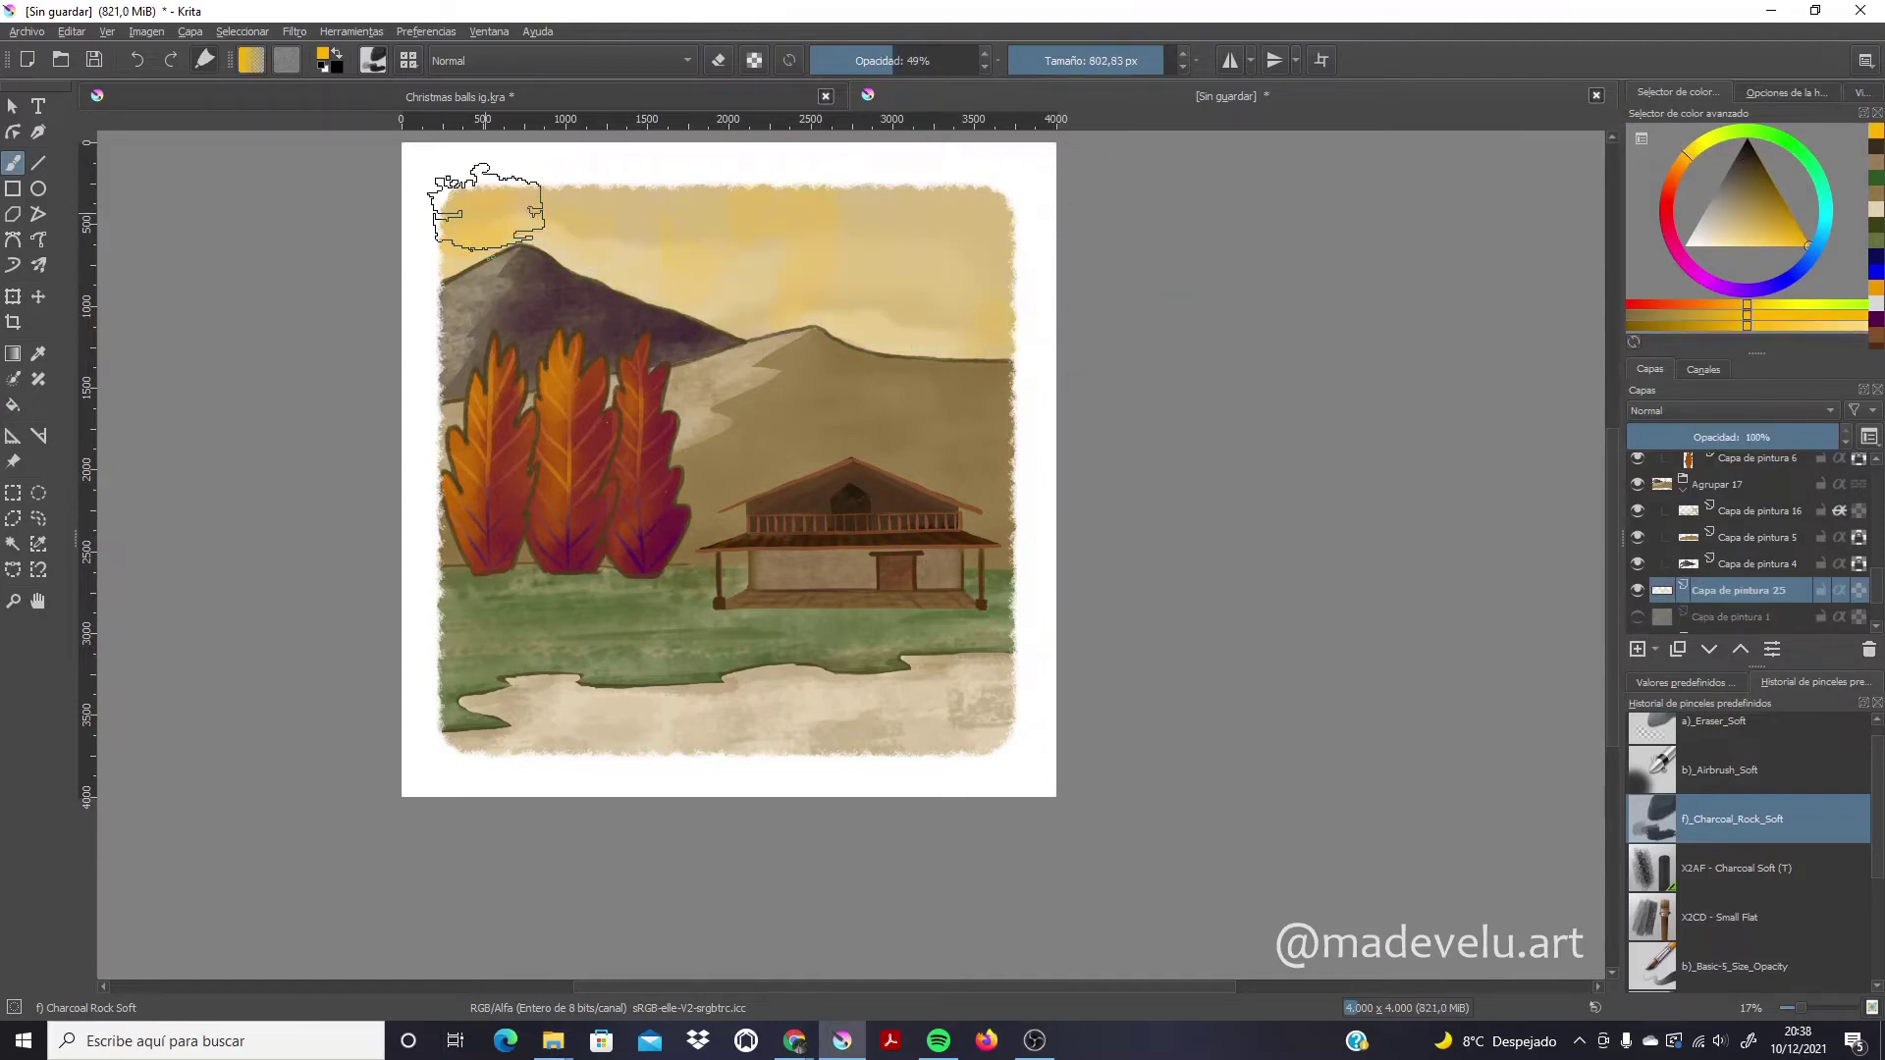
pyautogui.click(1710, 649)
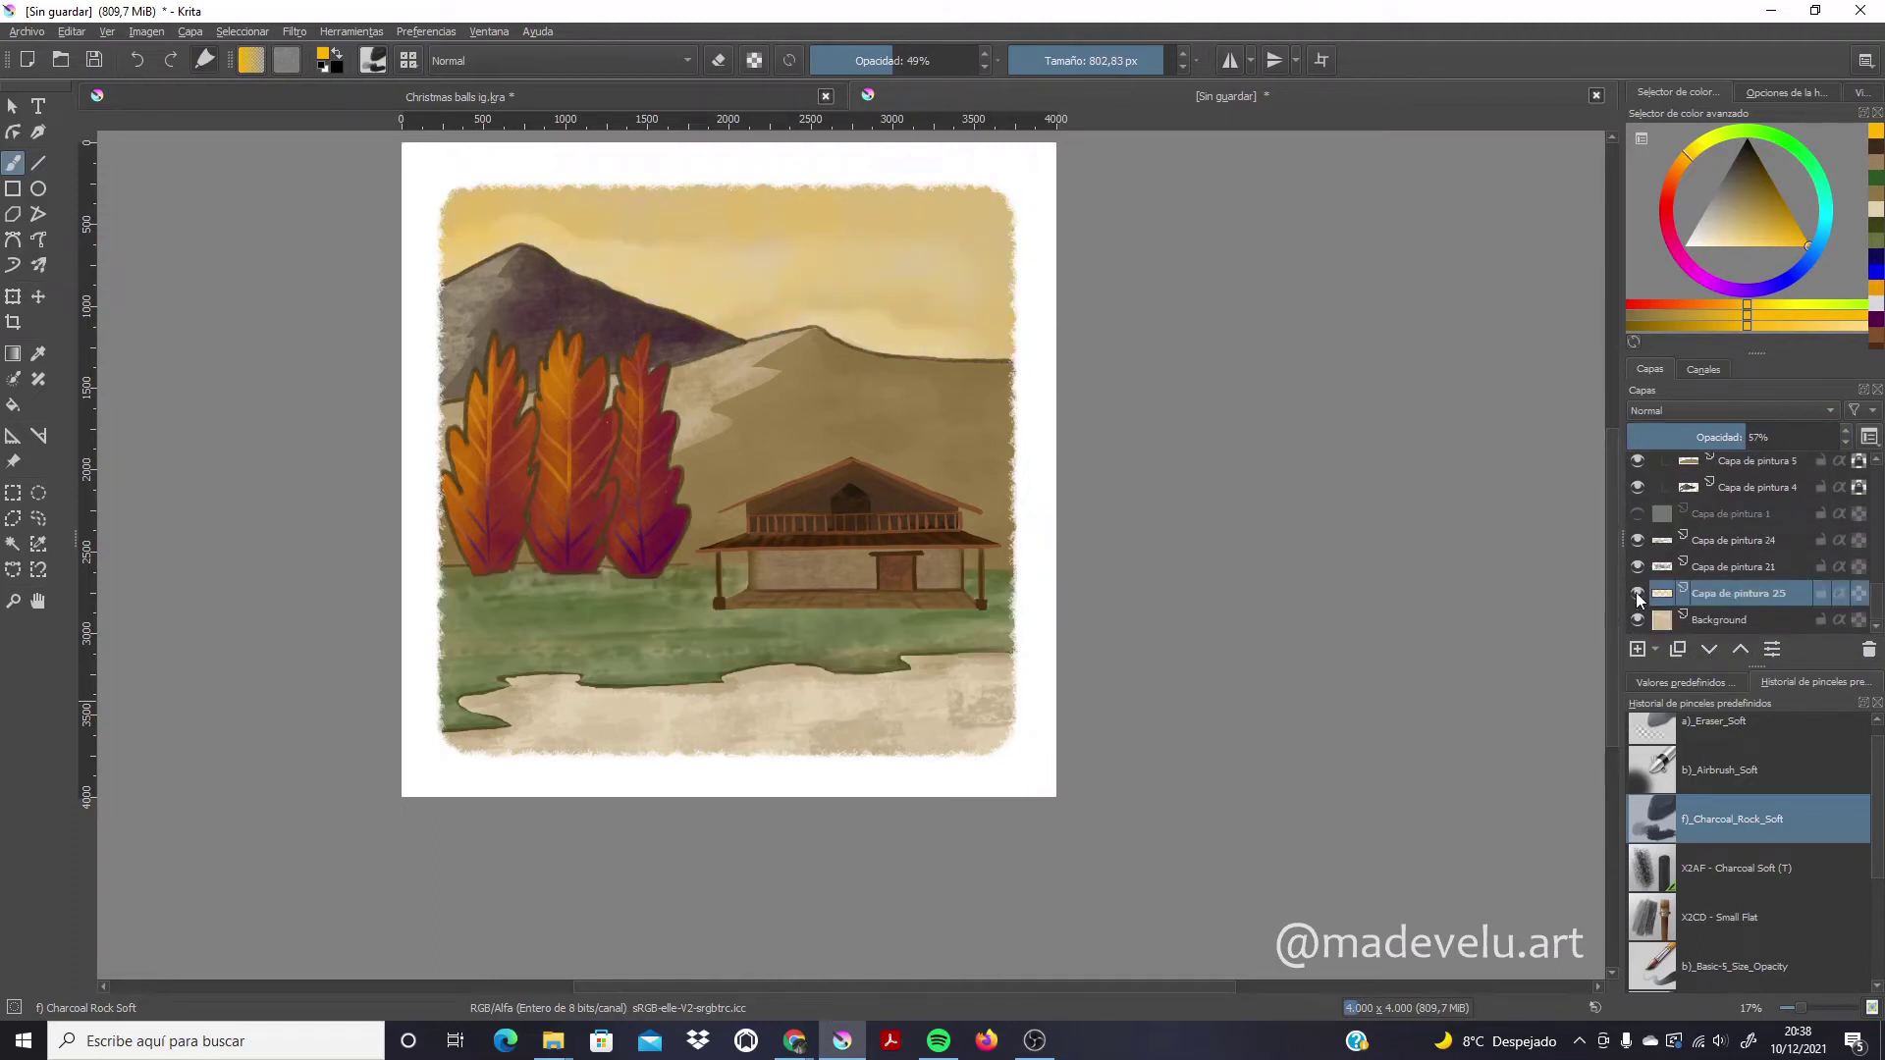
pyautogui.click(1637, 620)
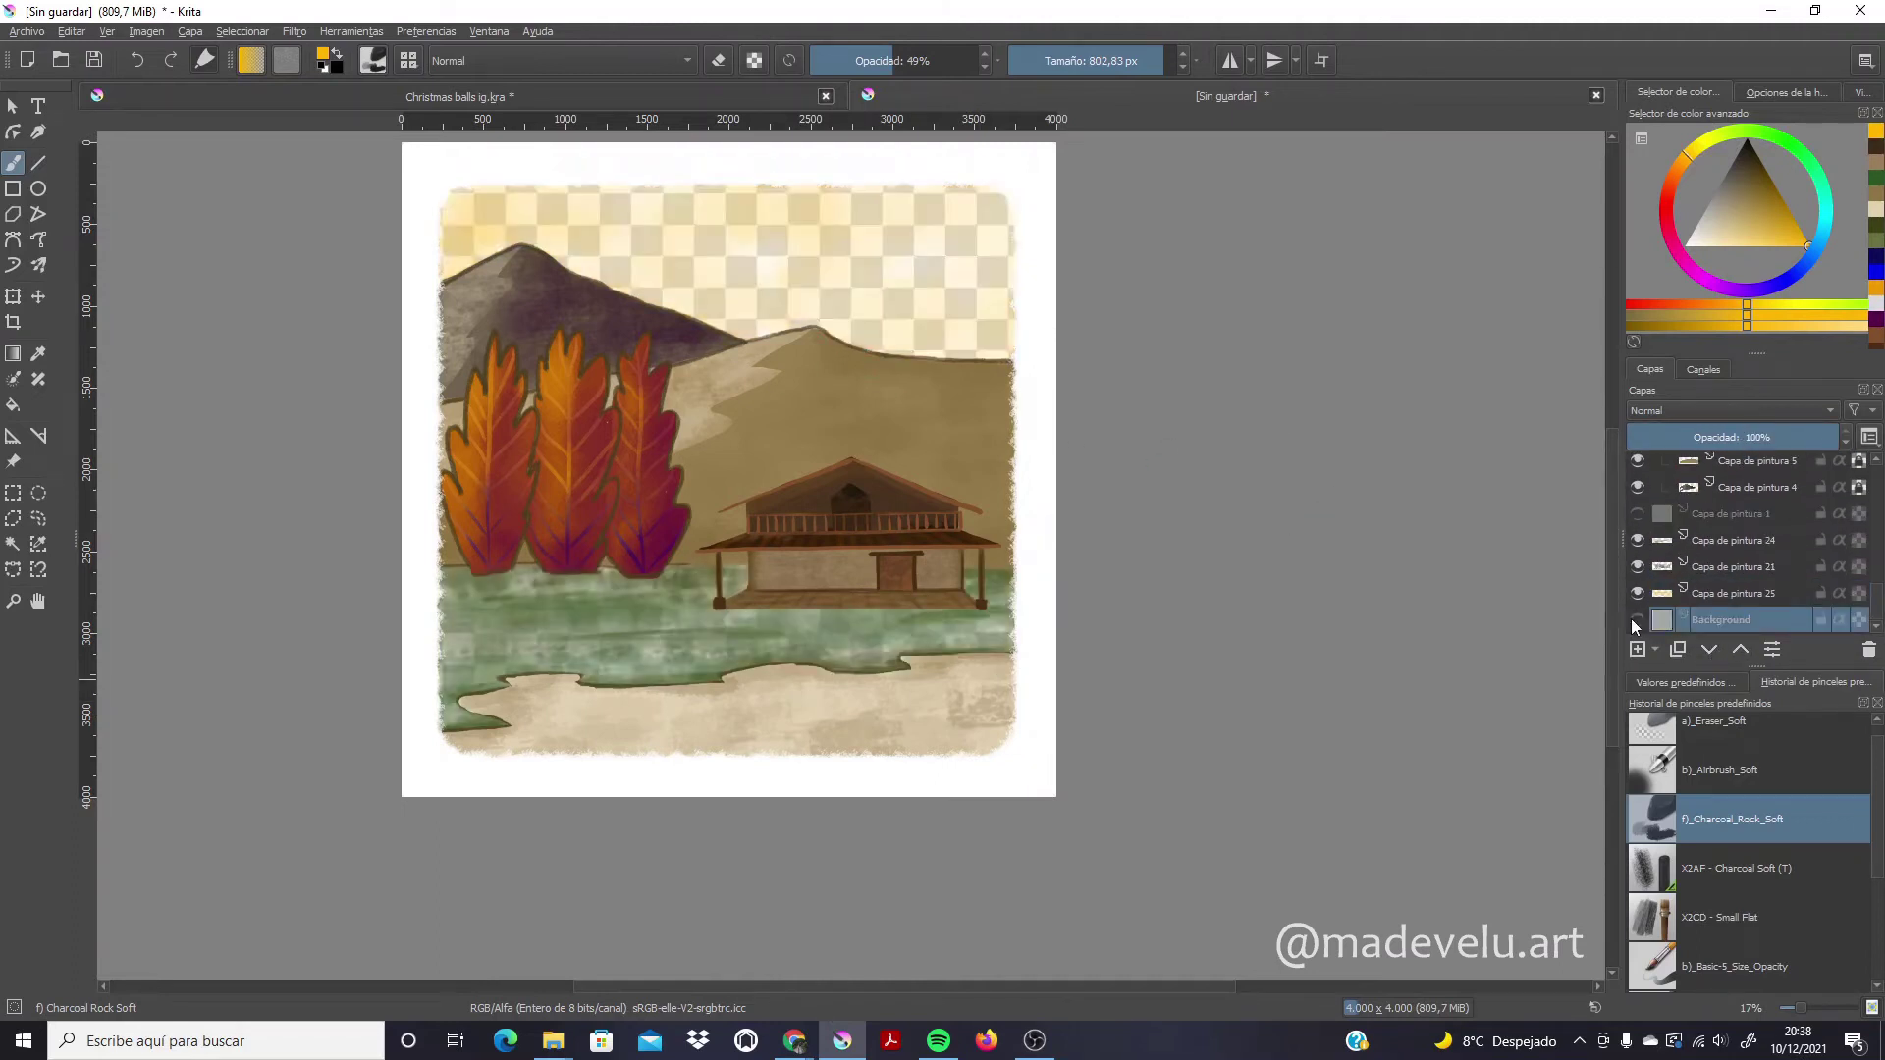
# Select Capa de pintura 21 and choose the z) Stamp Water brush from the full presets grid
pyautogui.click(1733, 567)
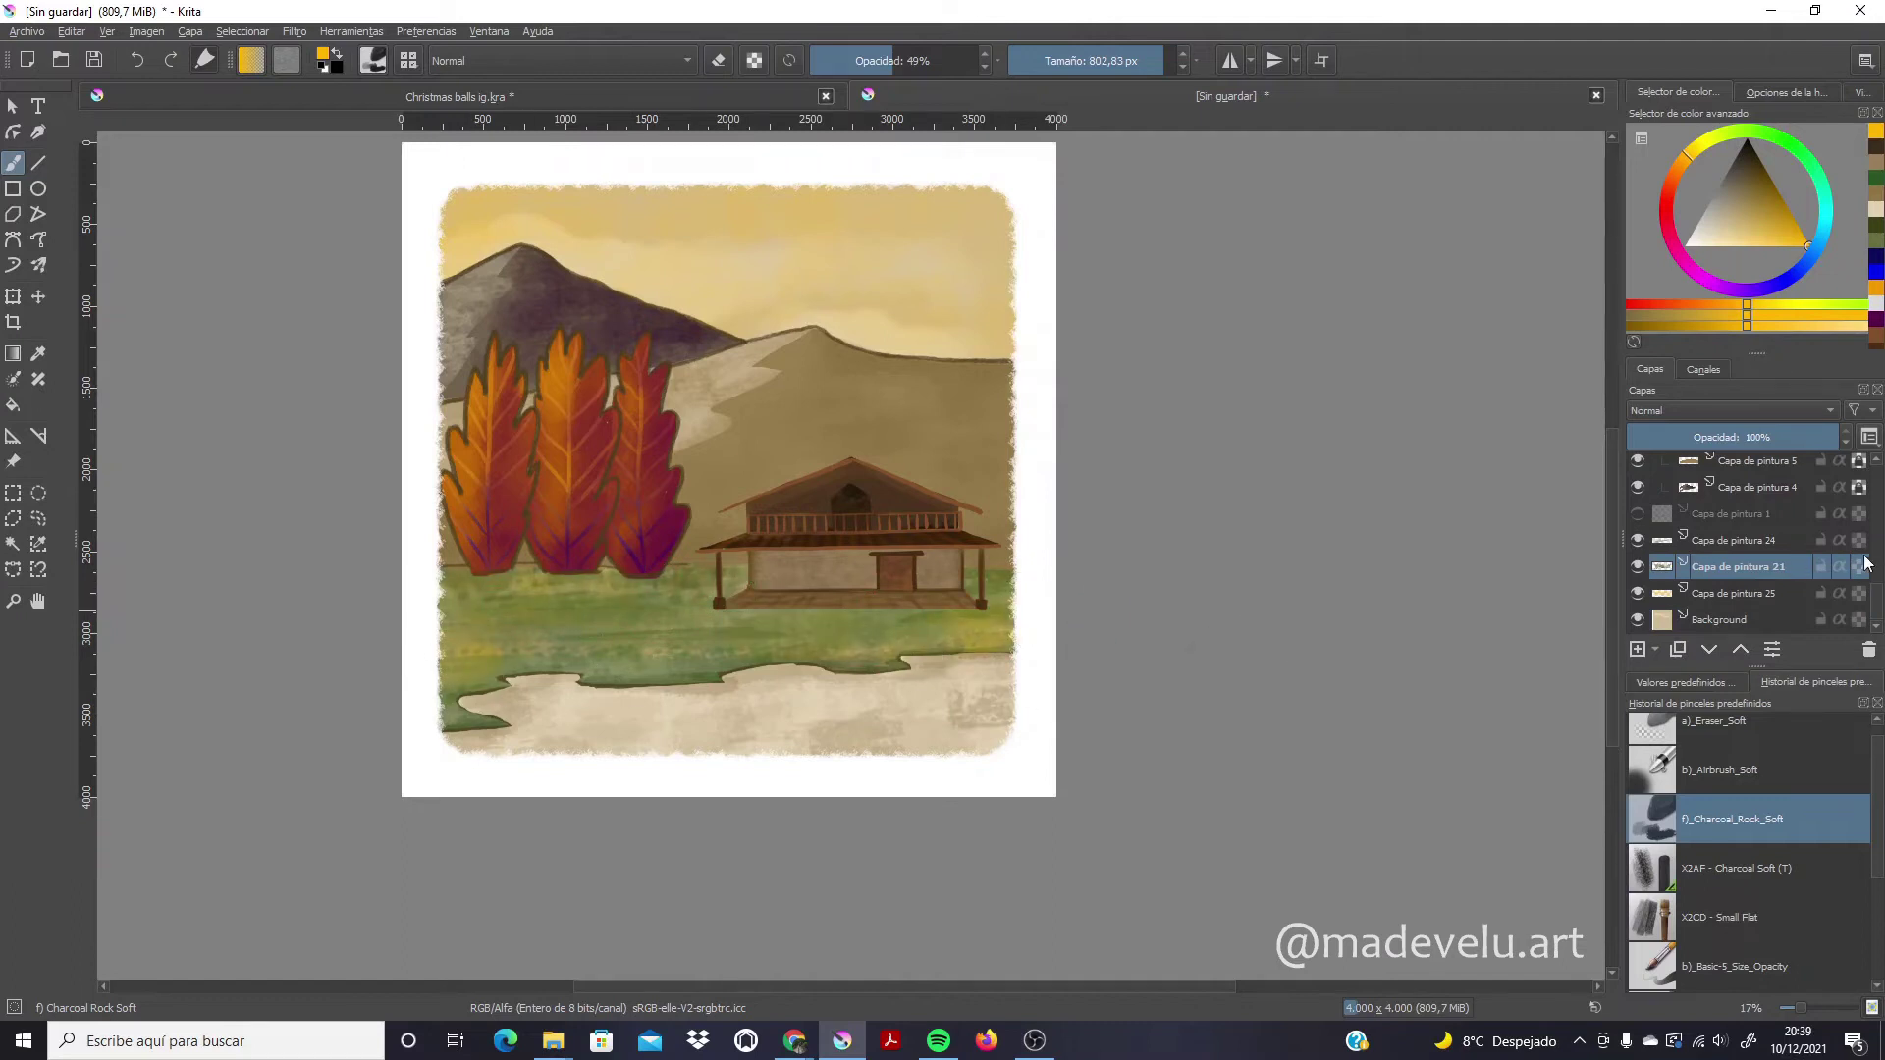
pyautogui.scroll(3, 1758, 530)
pyautogui.scroll(2, 1647, 532)
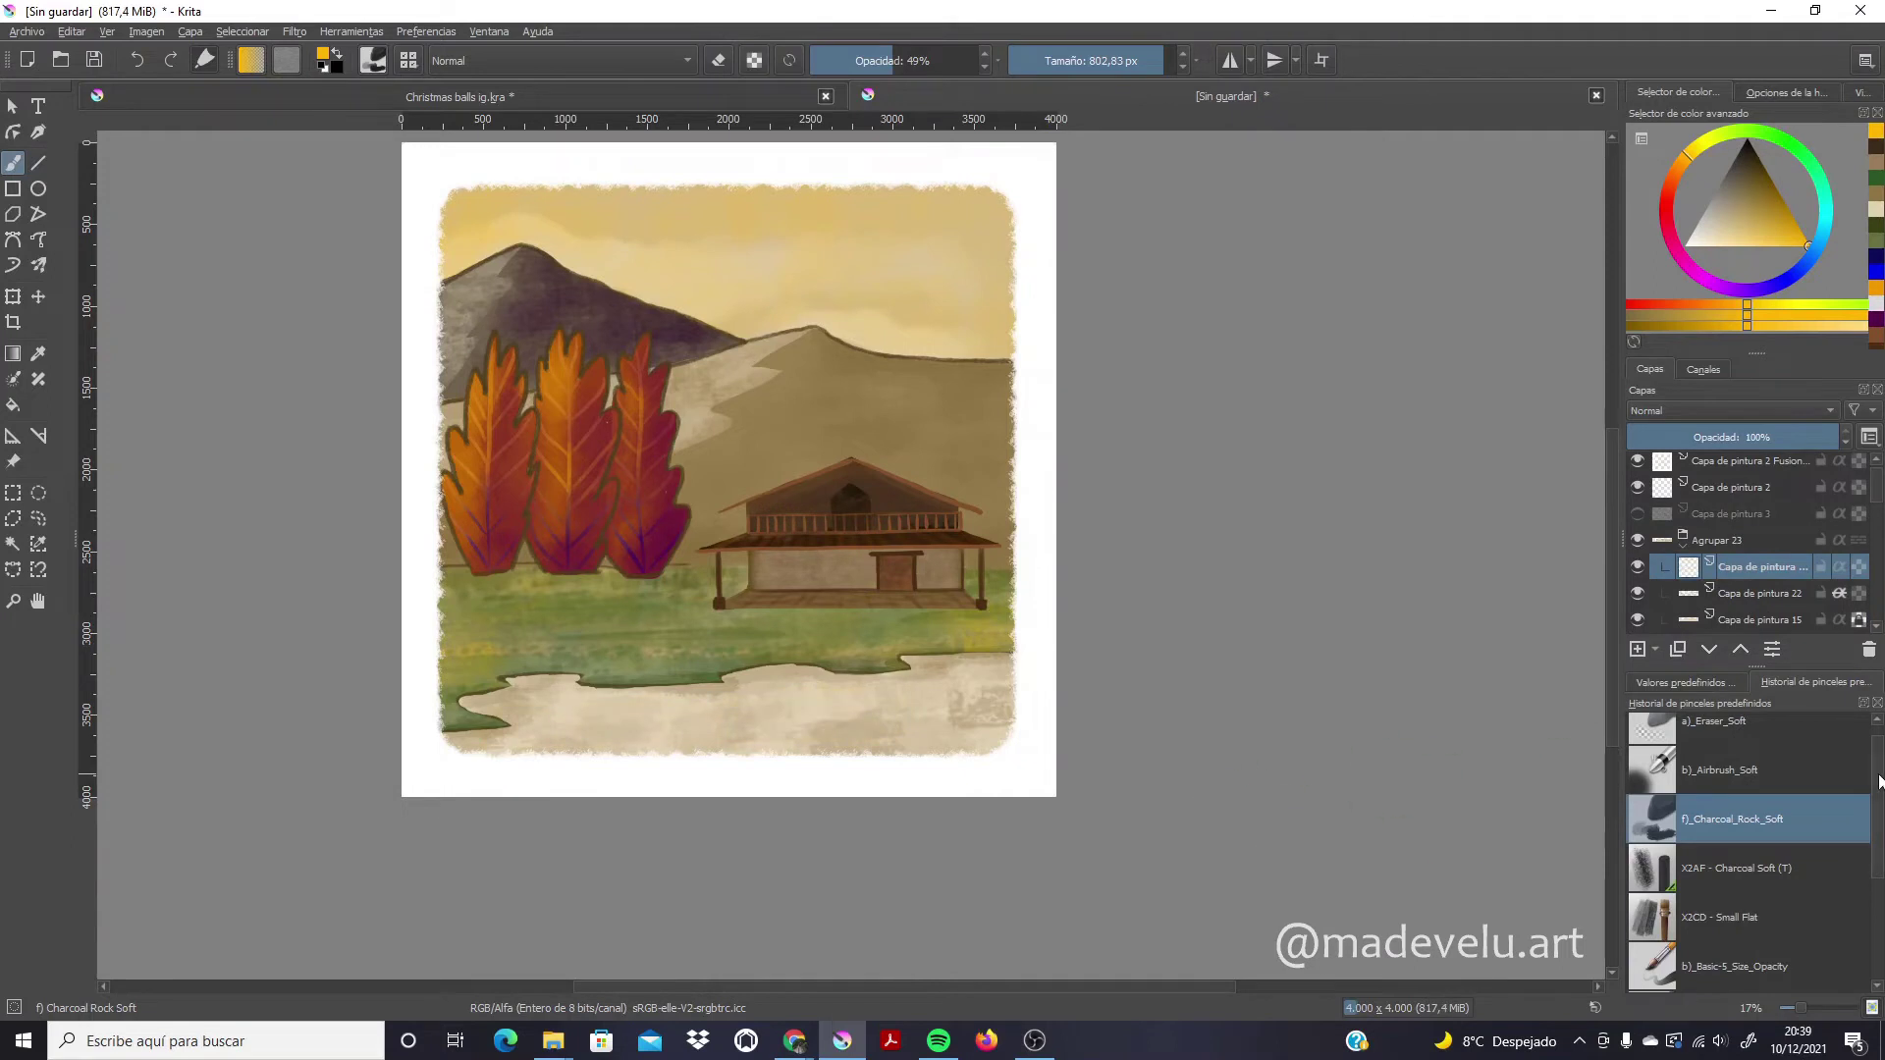
pyautogui.click(1681, 682)
pyautogui.click(1842, 945)
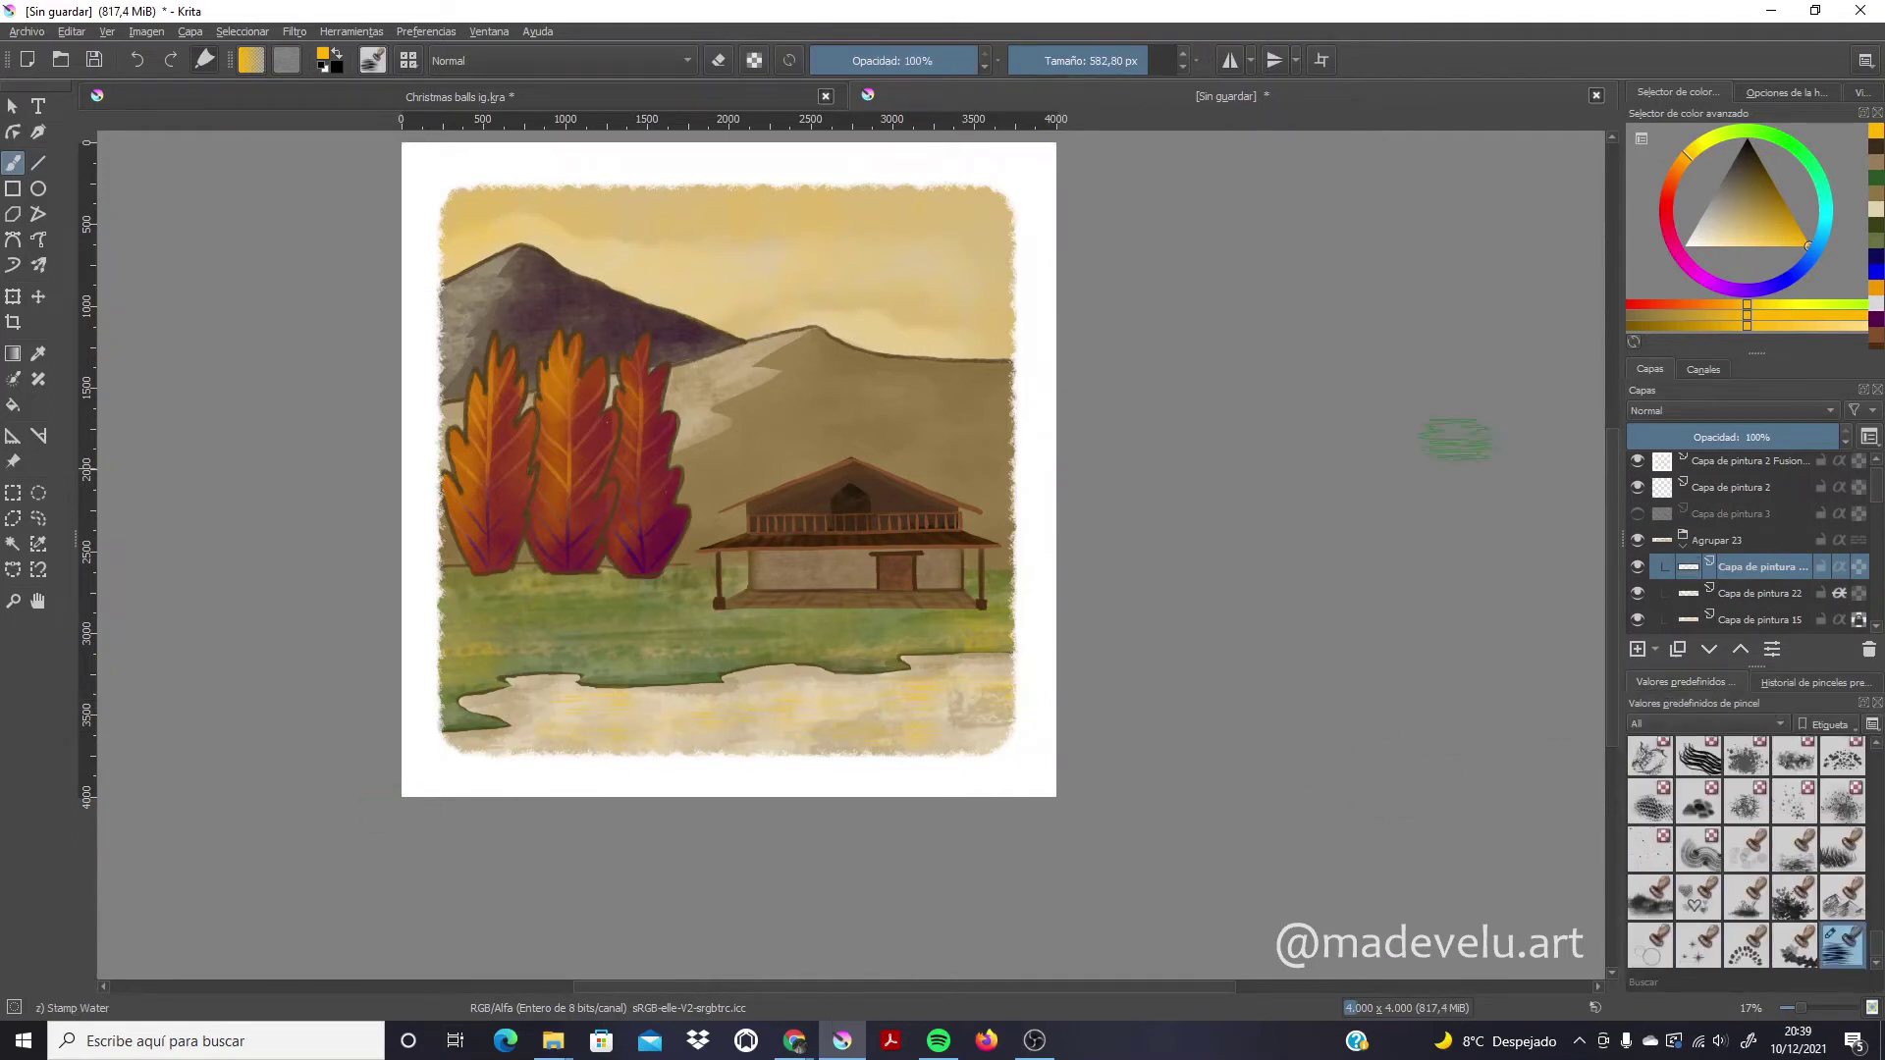
# Stamp white water streaks across the lake
pyautogui.click(1685, 245)
pyautogui.moveTo(776, 702)
pyautogui.mouseDown()
pyautogui.moveTo(801, 716)
pyautogui.moveTo(959, 674)
pyautogui.mouseUp()
pyautogui.moveTo(556, 749); pyautogui.dragTo(988, 697)
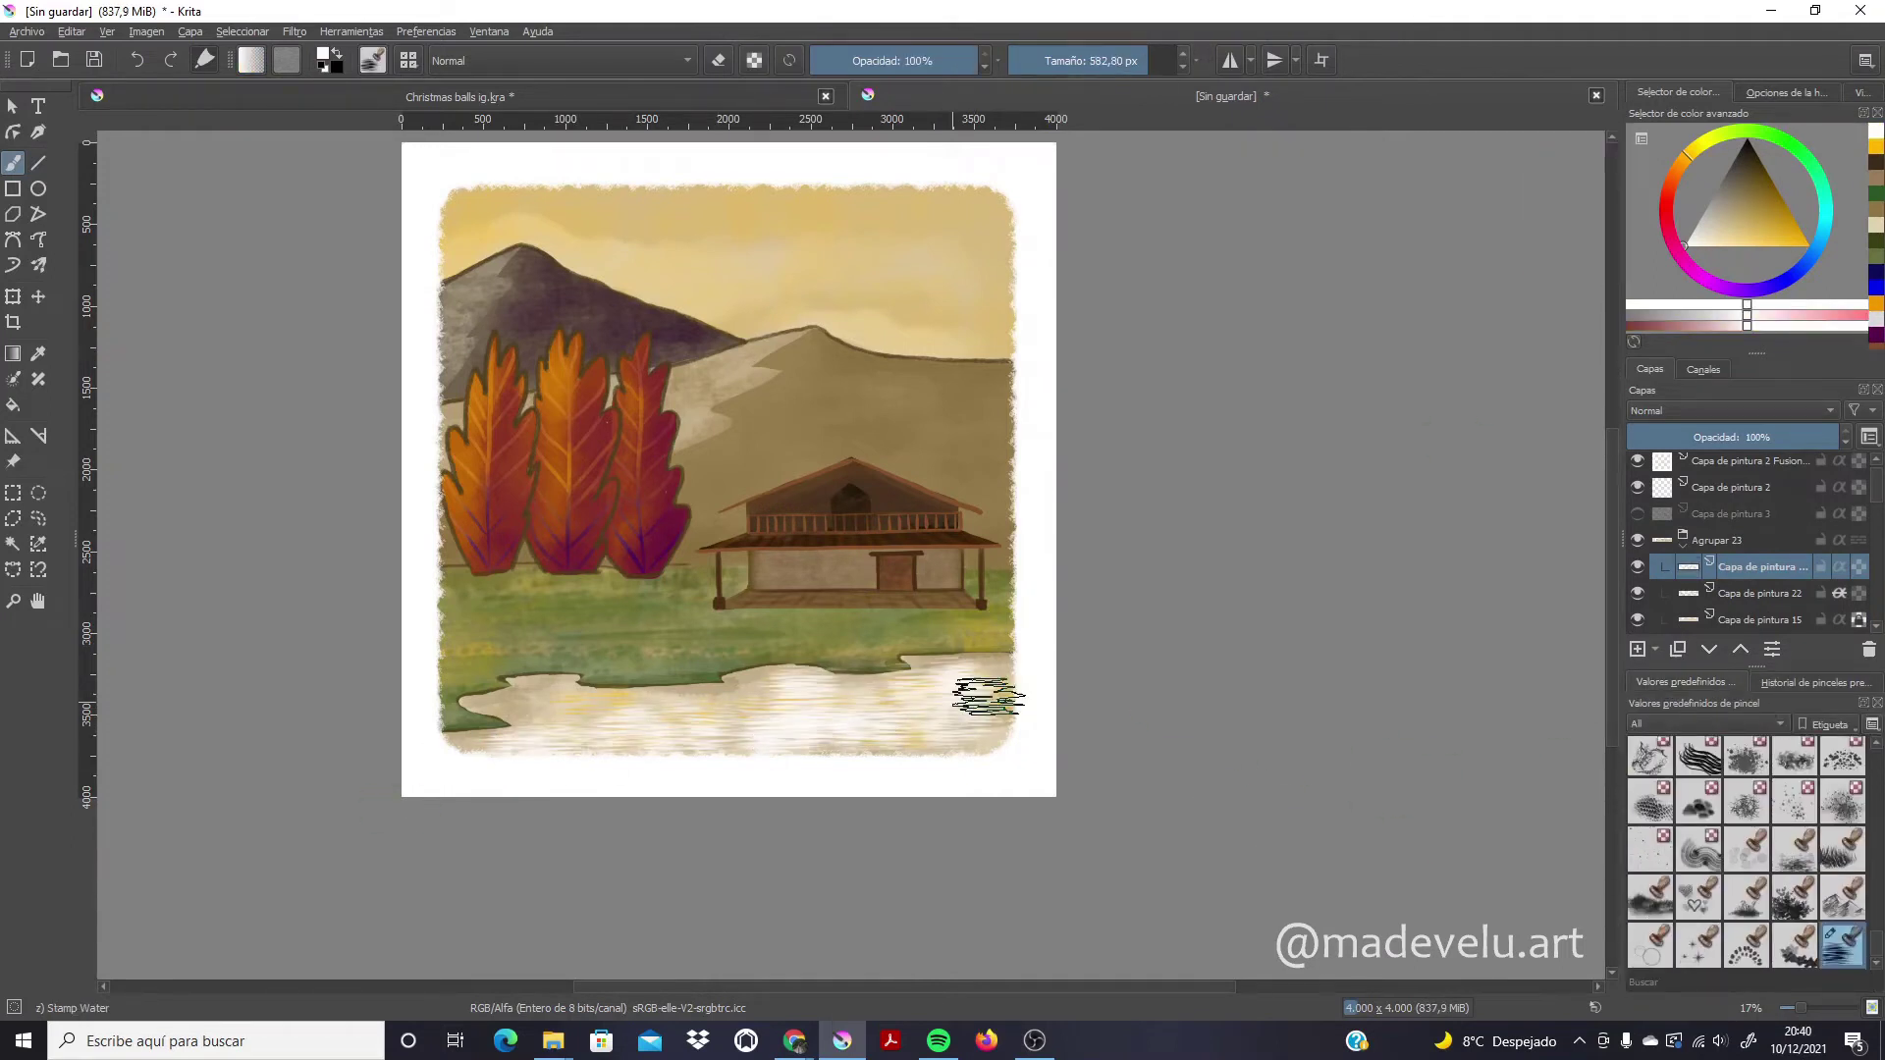
# Set the streak layer to Aclarar blending at 46% opacity
pyautogui.moveTo(1817, 437); pyautogui.dragTo(1758, 437)
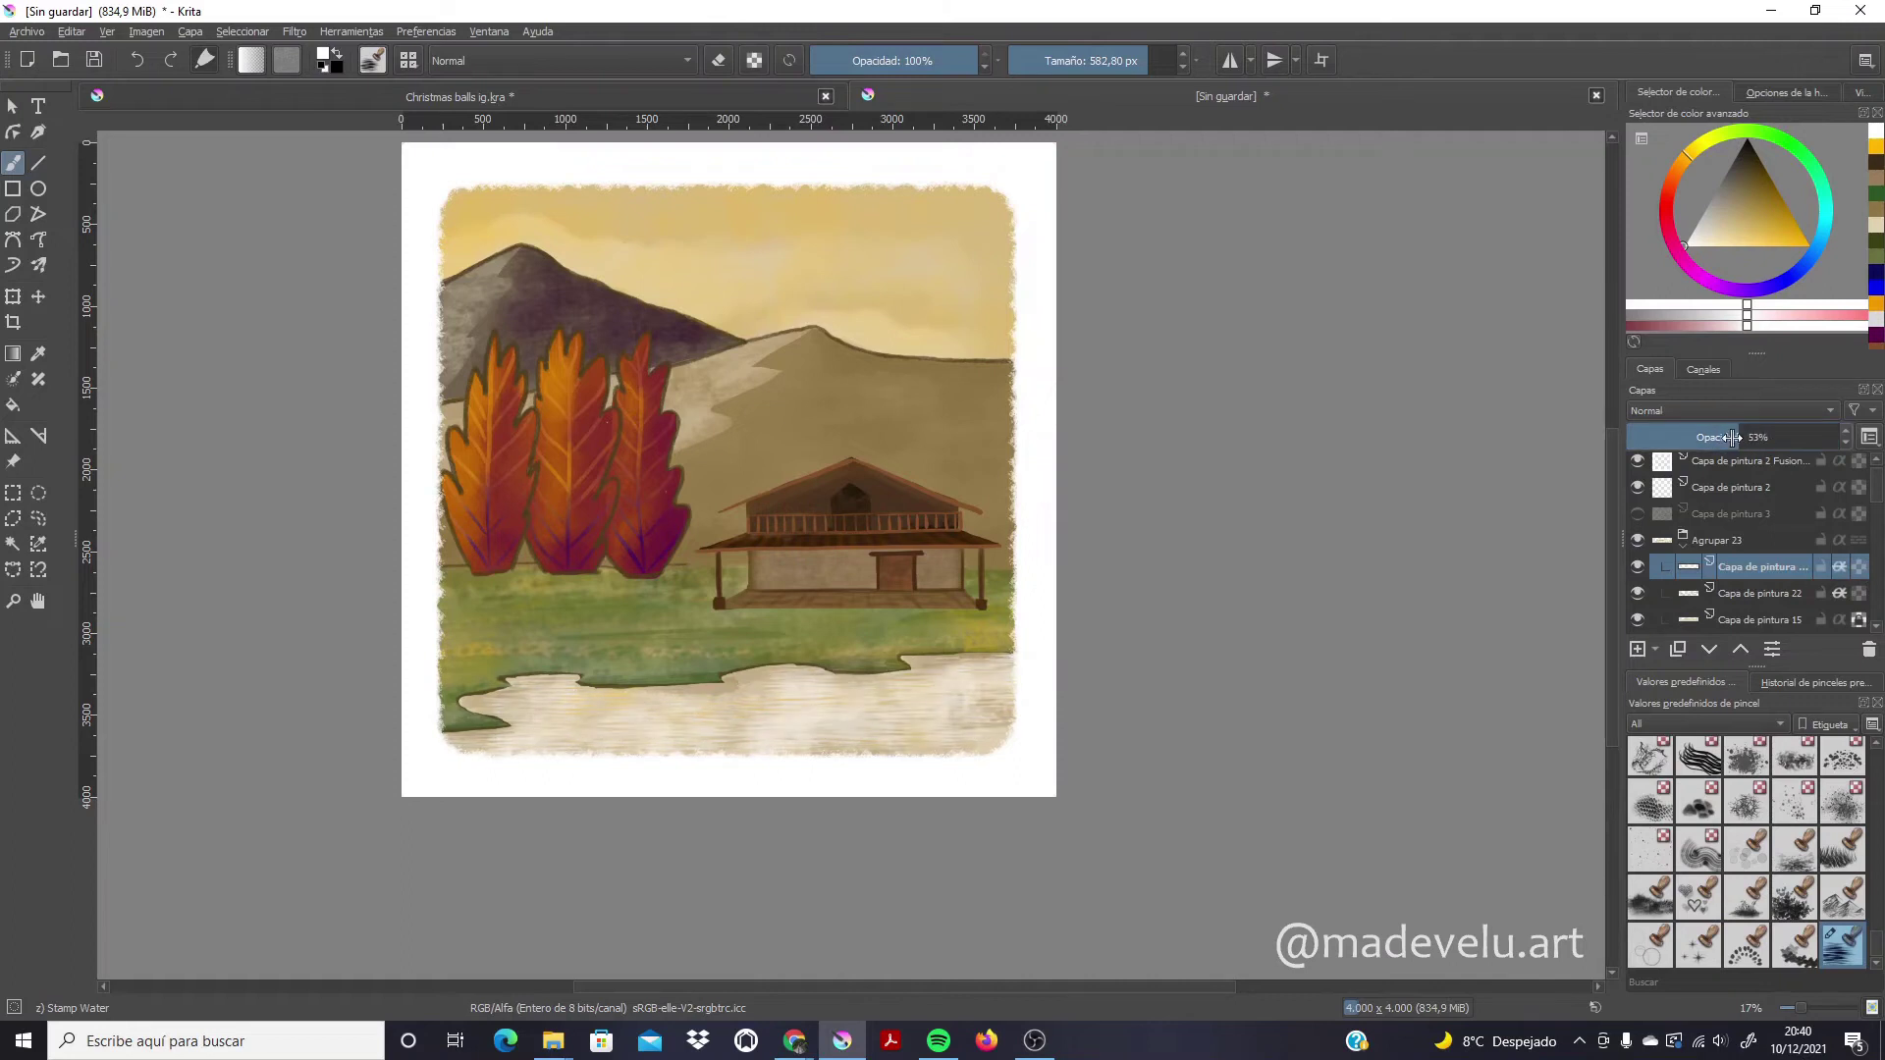
pyautogui.click(1681, 410)
pyautogui.click(1687, 320)
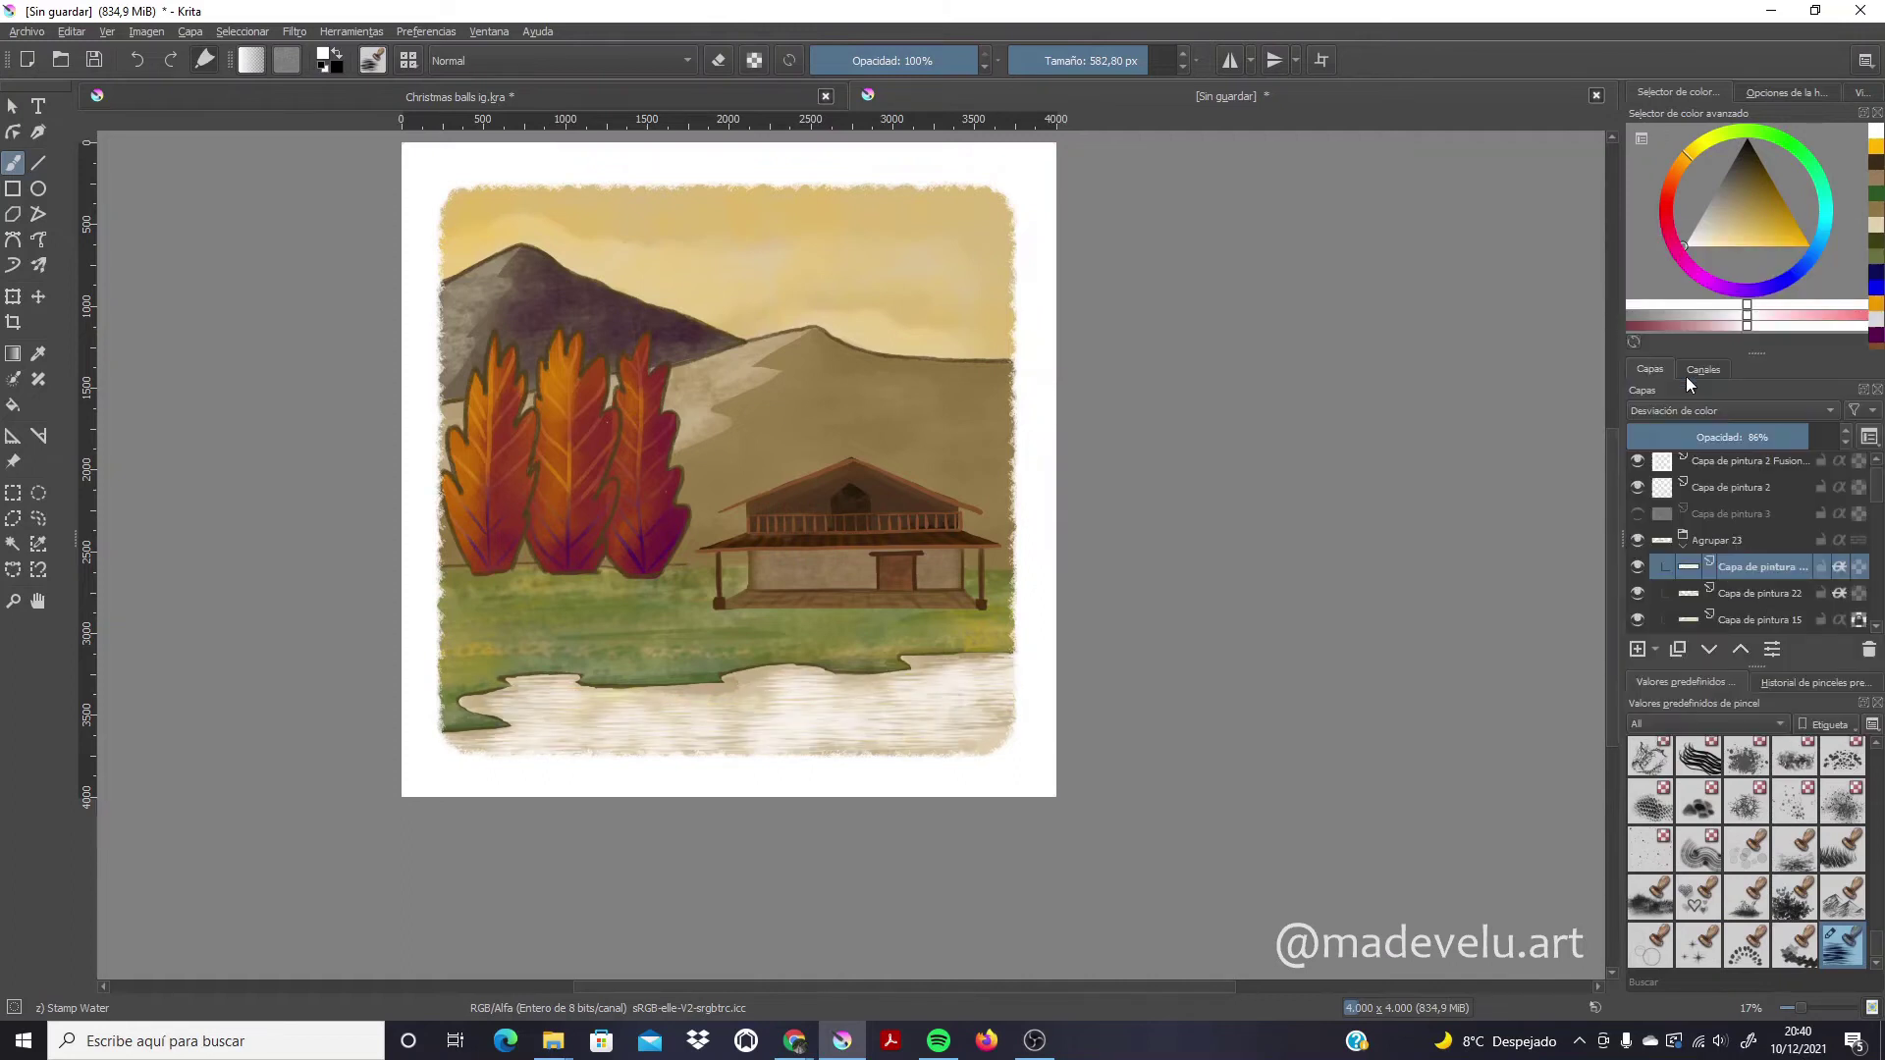
pyautogui.moveTo(1753, 437); pyautogui.dragTo(1725, 441)
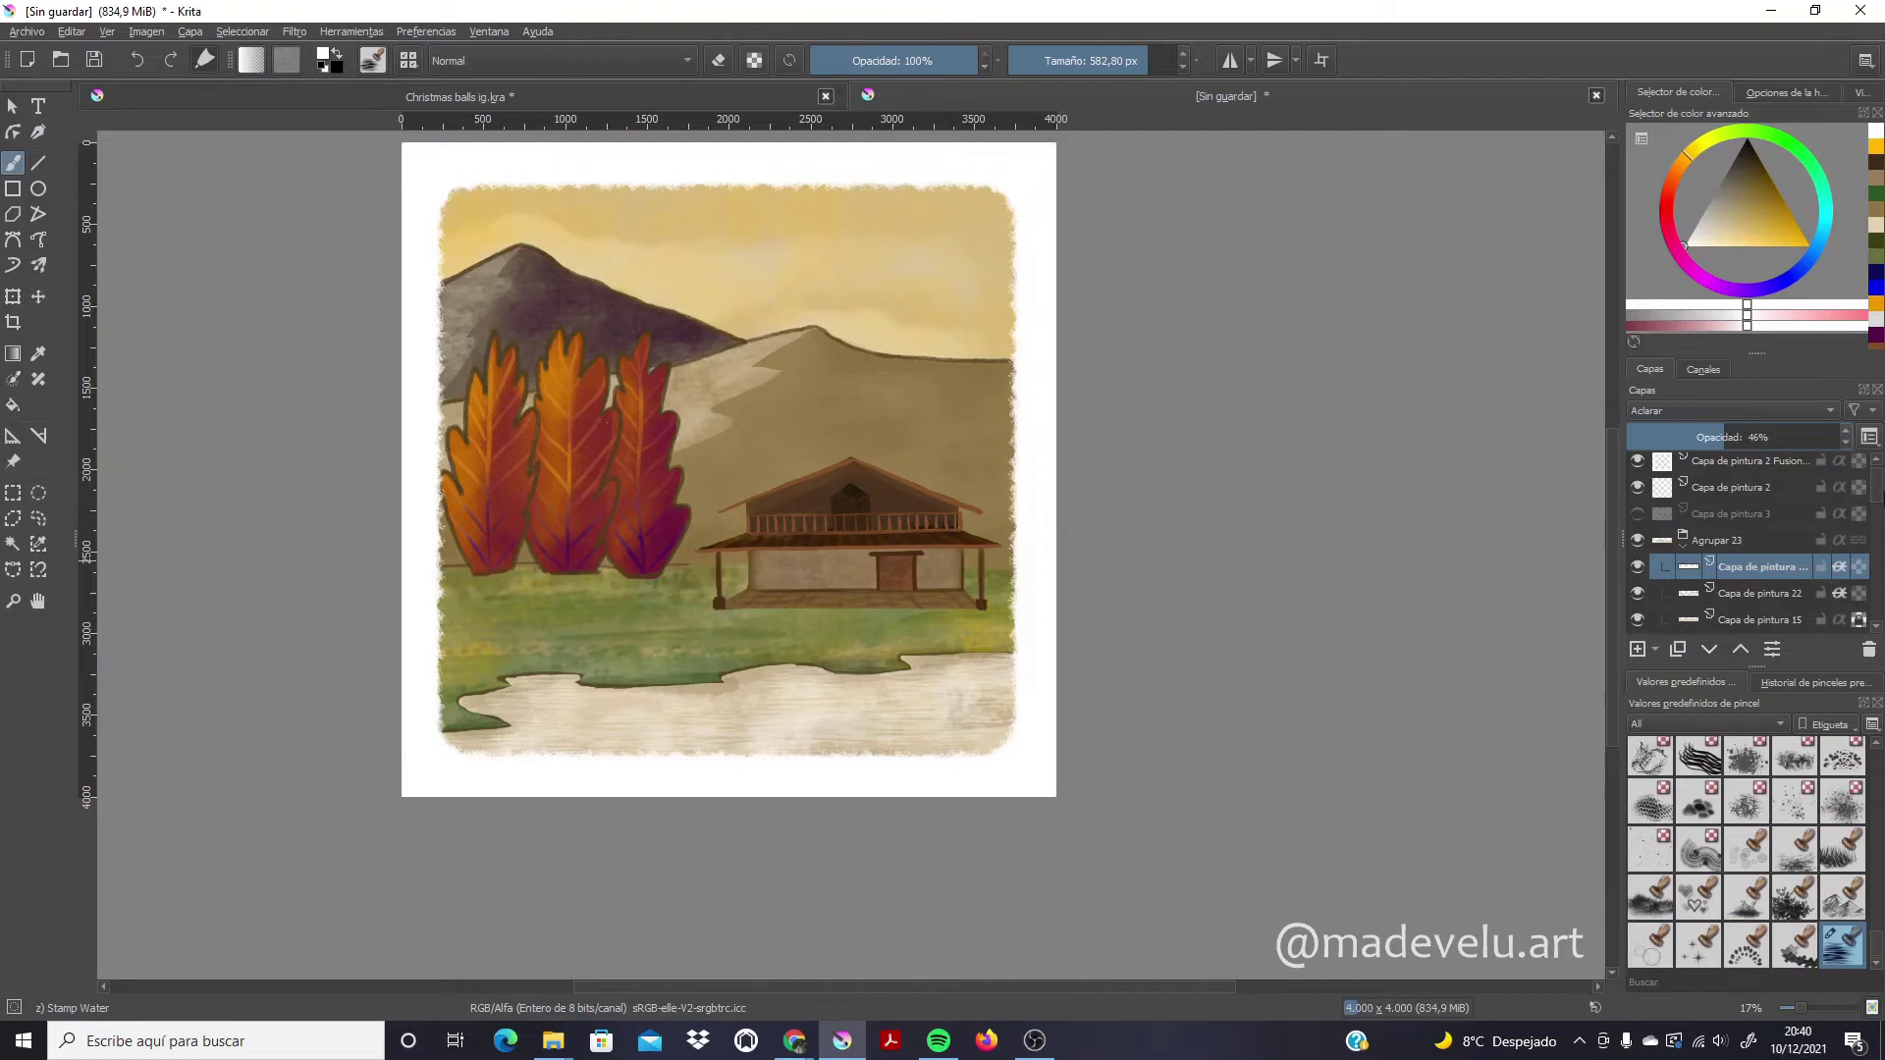
pyautogui.click(1748, 530)
# Paint dark green trees behind the cabin on a new layer with Charcoal Soft
pyautogui.scroll(5, 1805, 857)
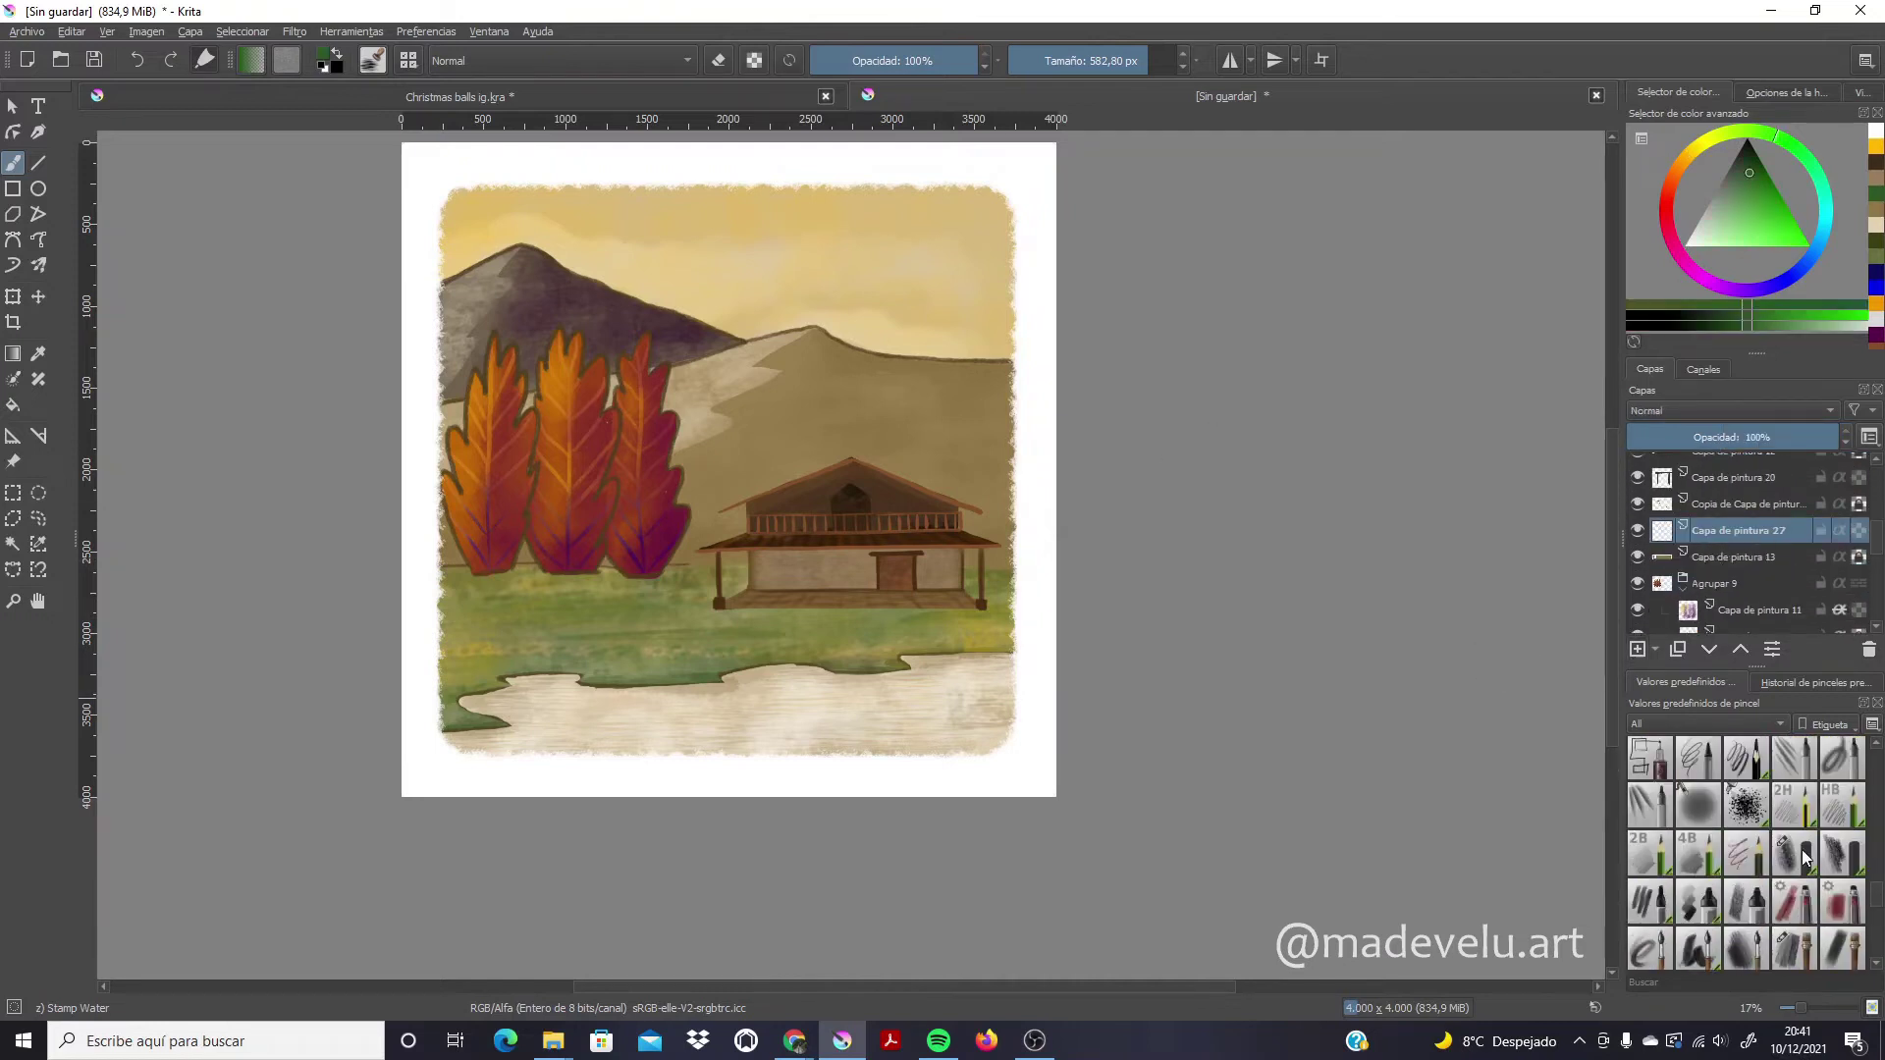
pyautogui.click(1795, 854)
pyautogui.click(721, 524)
pyautogui.hotkey('ctrl', 'z')
pyautogui.press('Insert')
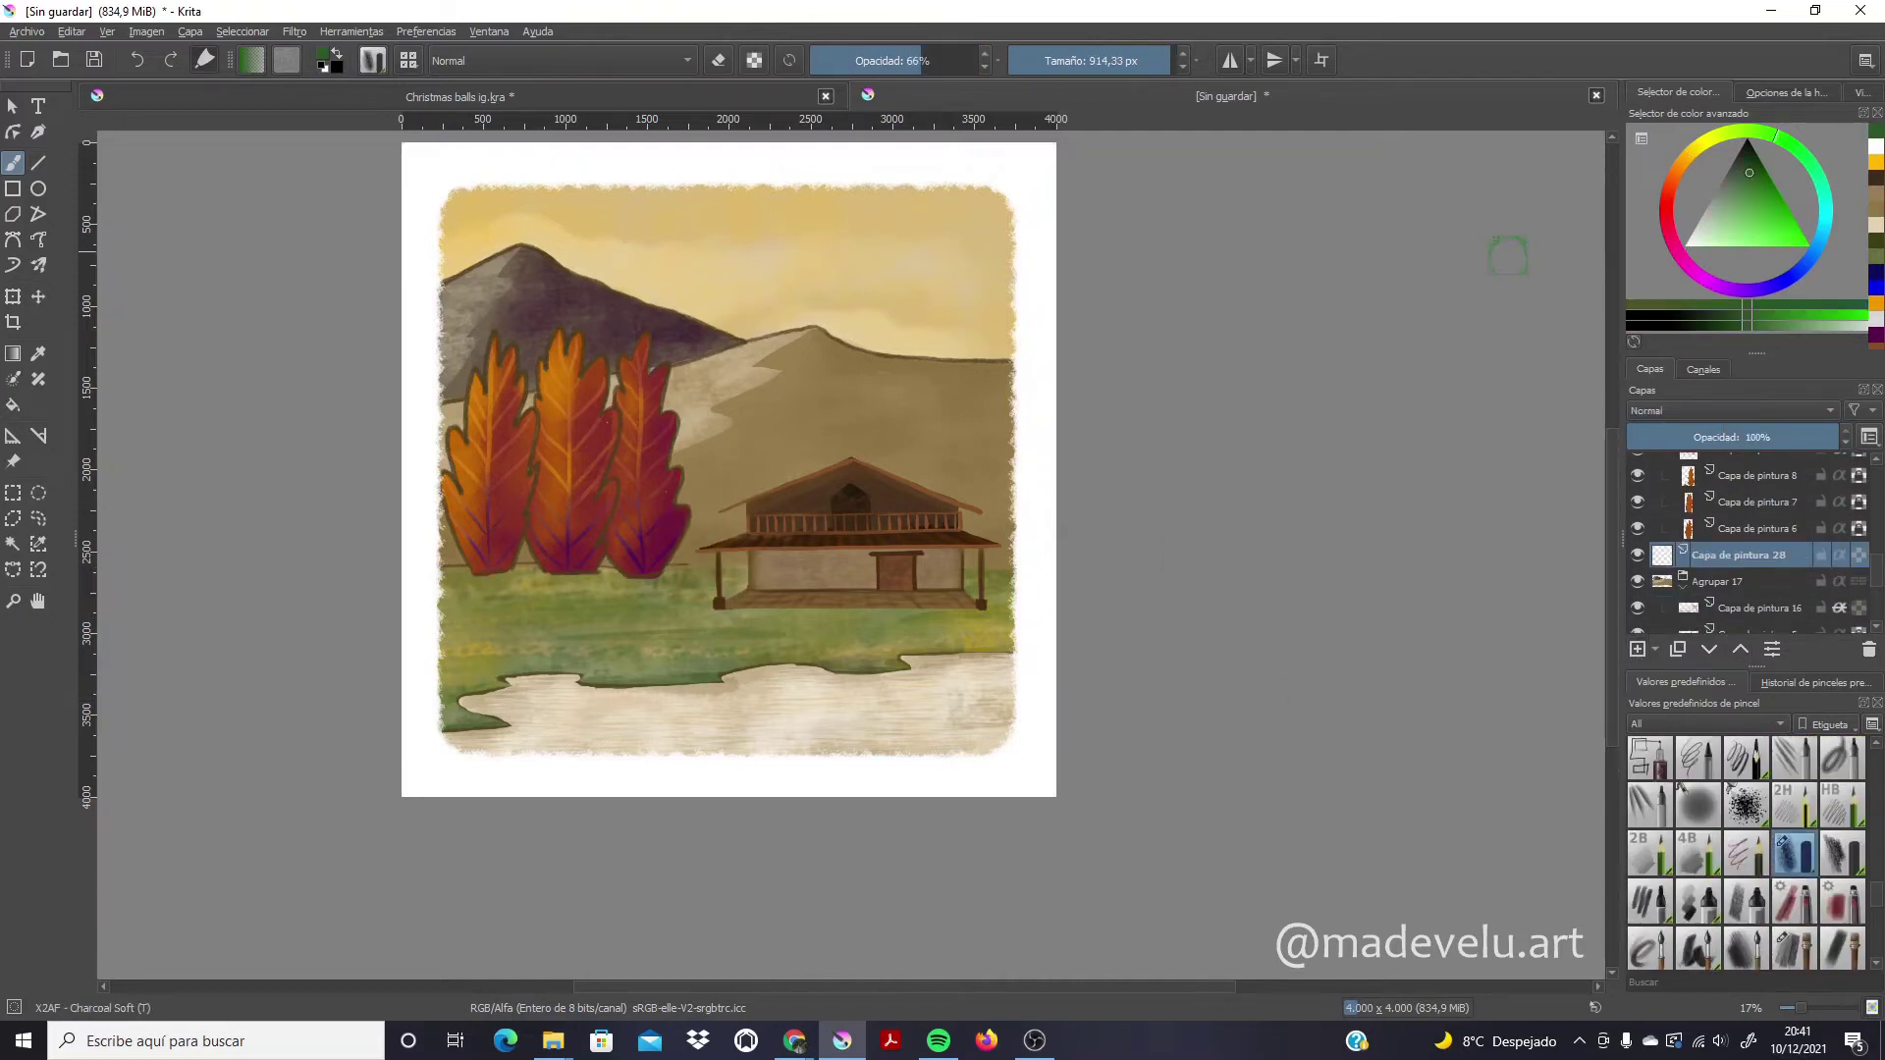
pyautogui.moveTo(707, 535); pyautogui.dragTo(1016, 491)
pyautogui.moveTo(717, 562)
pyautogui.mouseDown()
pyautogui.moveTo(699, 495)
pyautogui.moveTo(864, 417)
pyautogui.moveTo(766, 452)
pyautogui.moveTo(923, 452)
pyautogui.moveTo(986, 560)
pyautogui.moveTo(1010, 527)
pyautogui.mouseUp()
# Add a dark green strip behind the orange trees and put the tree layer in a group
pyautogui.moveTo(717, 548); pyautogui.dragTo(447, 555)
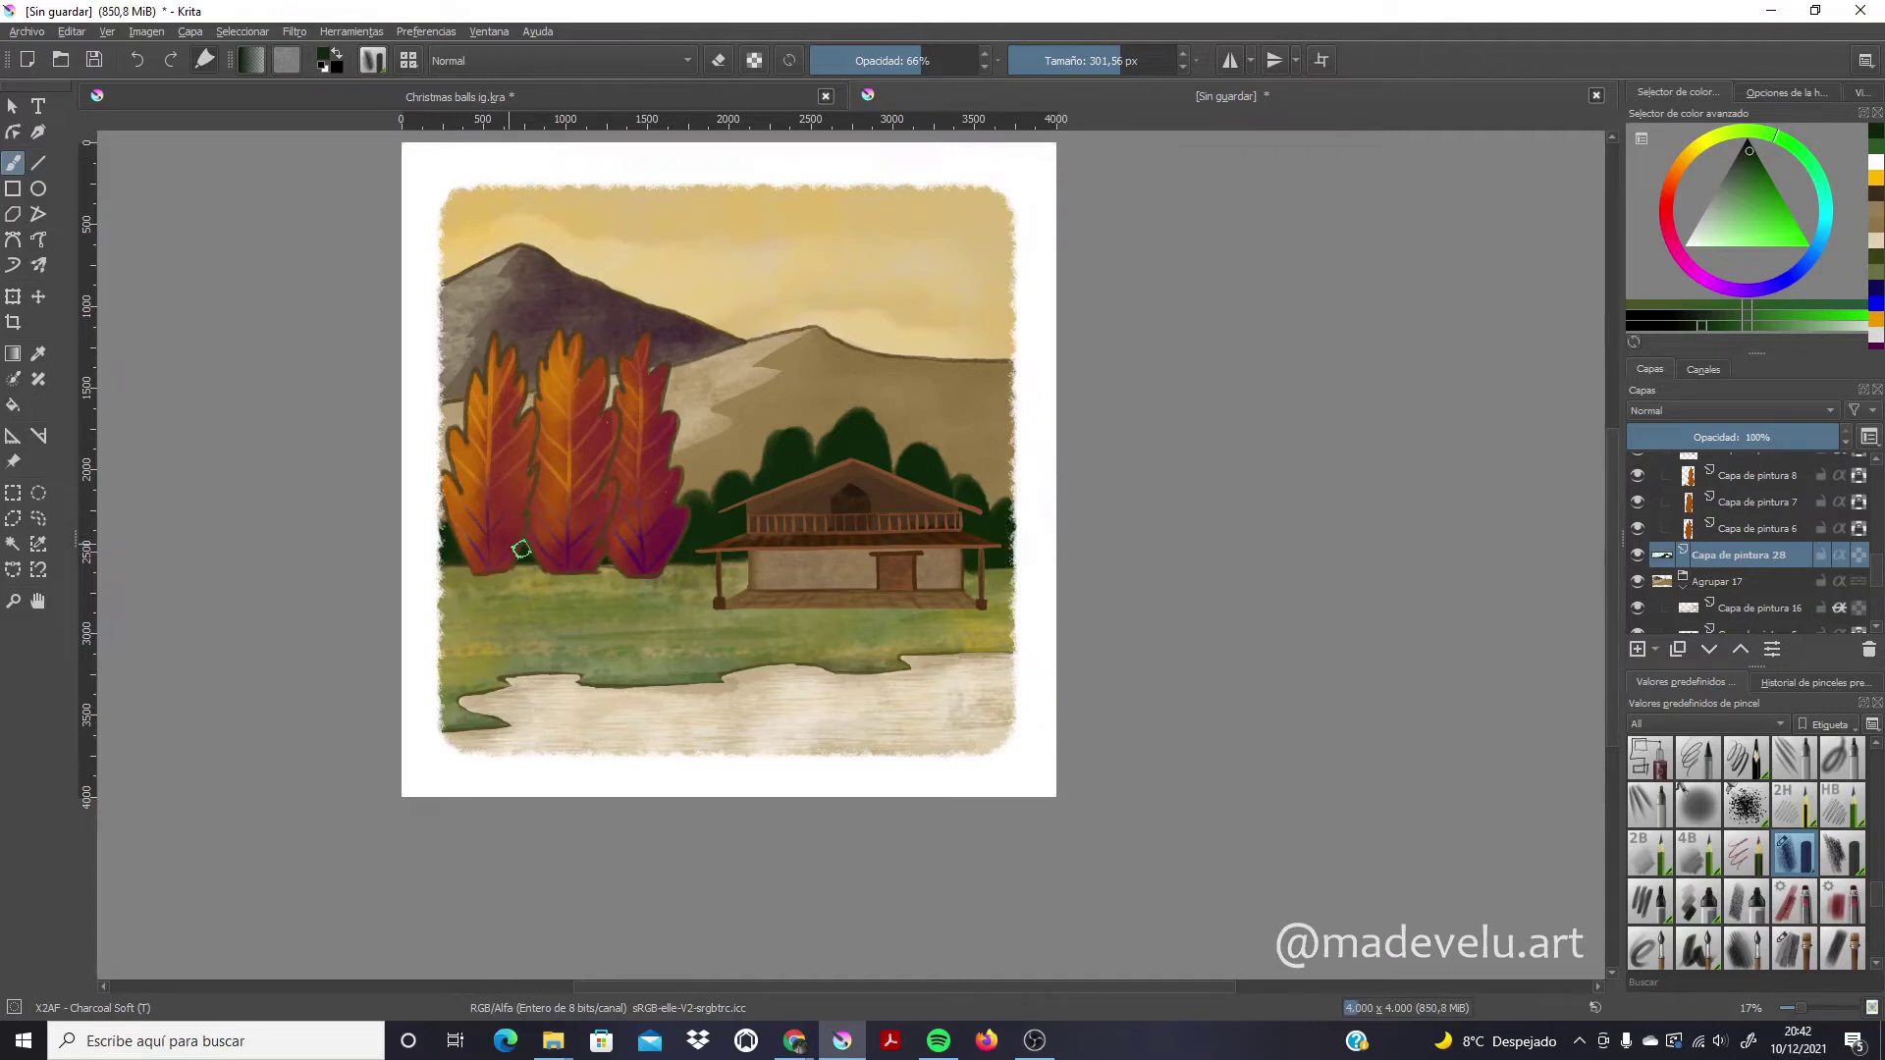
pyautogui.rightClick(1736, 556)
pyautogui.click(1575, 715)
# Set up a smaller Dry Marker in bright and dark greens for highlights on a new layer
pyautogui.click(1736, 322)
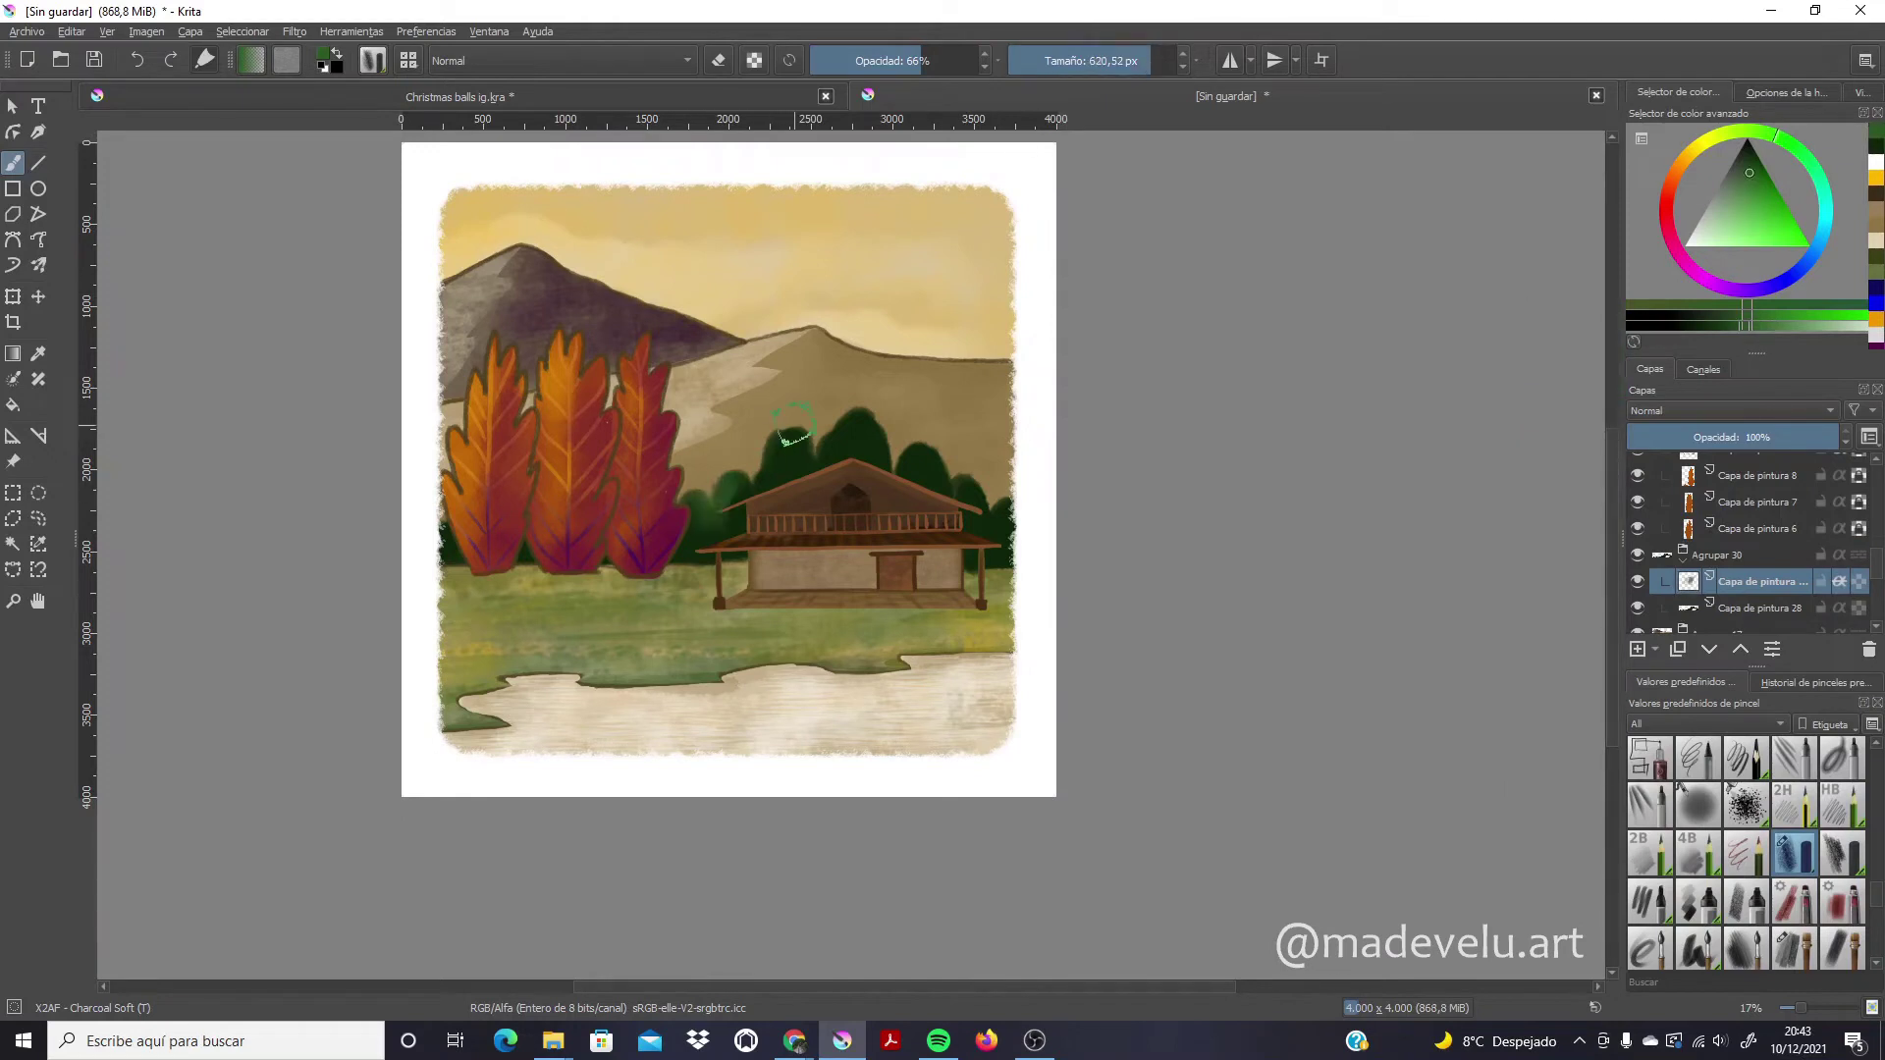
pyautogui.press('/')
pyautogui.moveTo(1723, 250); pyautogui.dragTo(1786, 230)
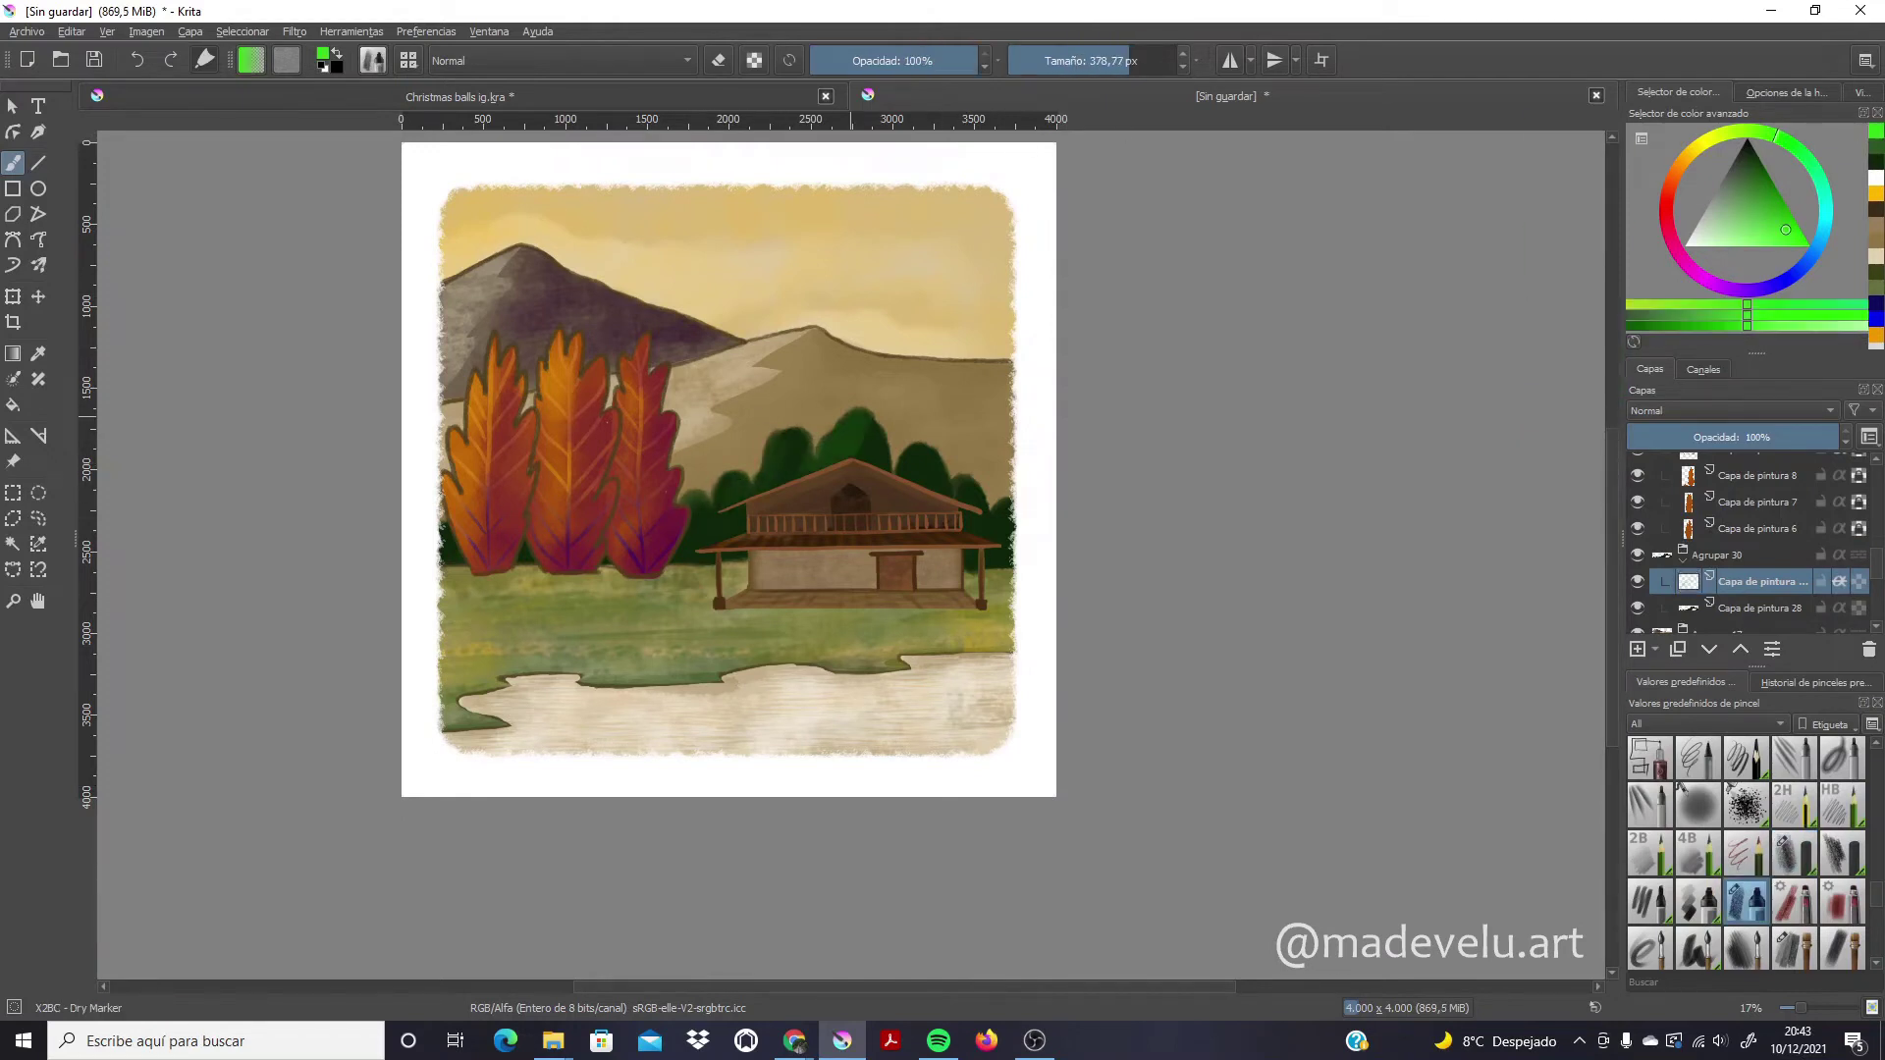
pyautogui.press('[')
pyautogui.press('[')
pyautogui.press('[')
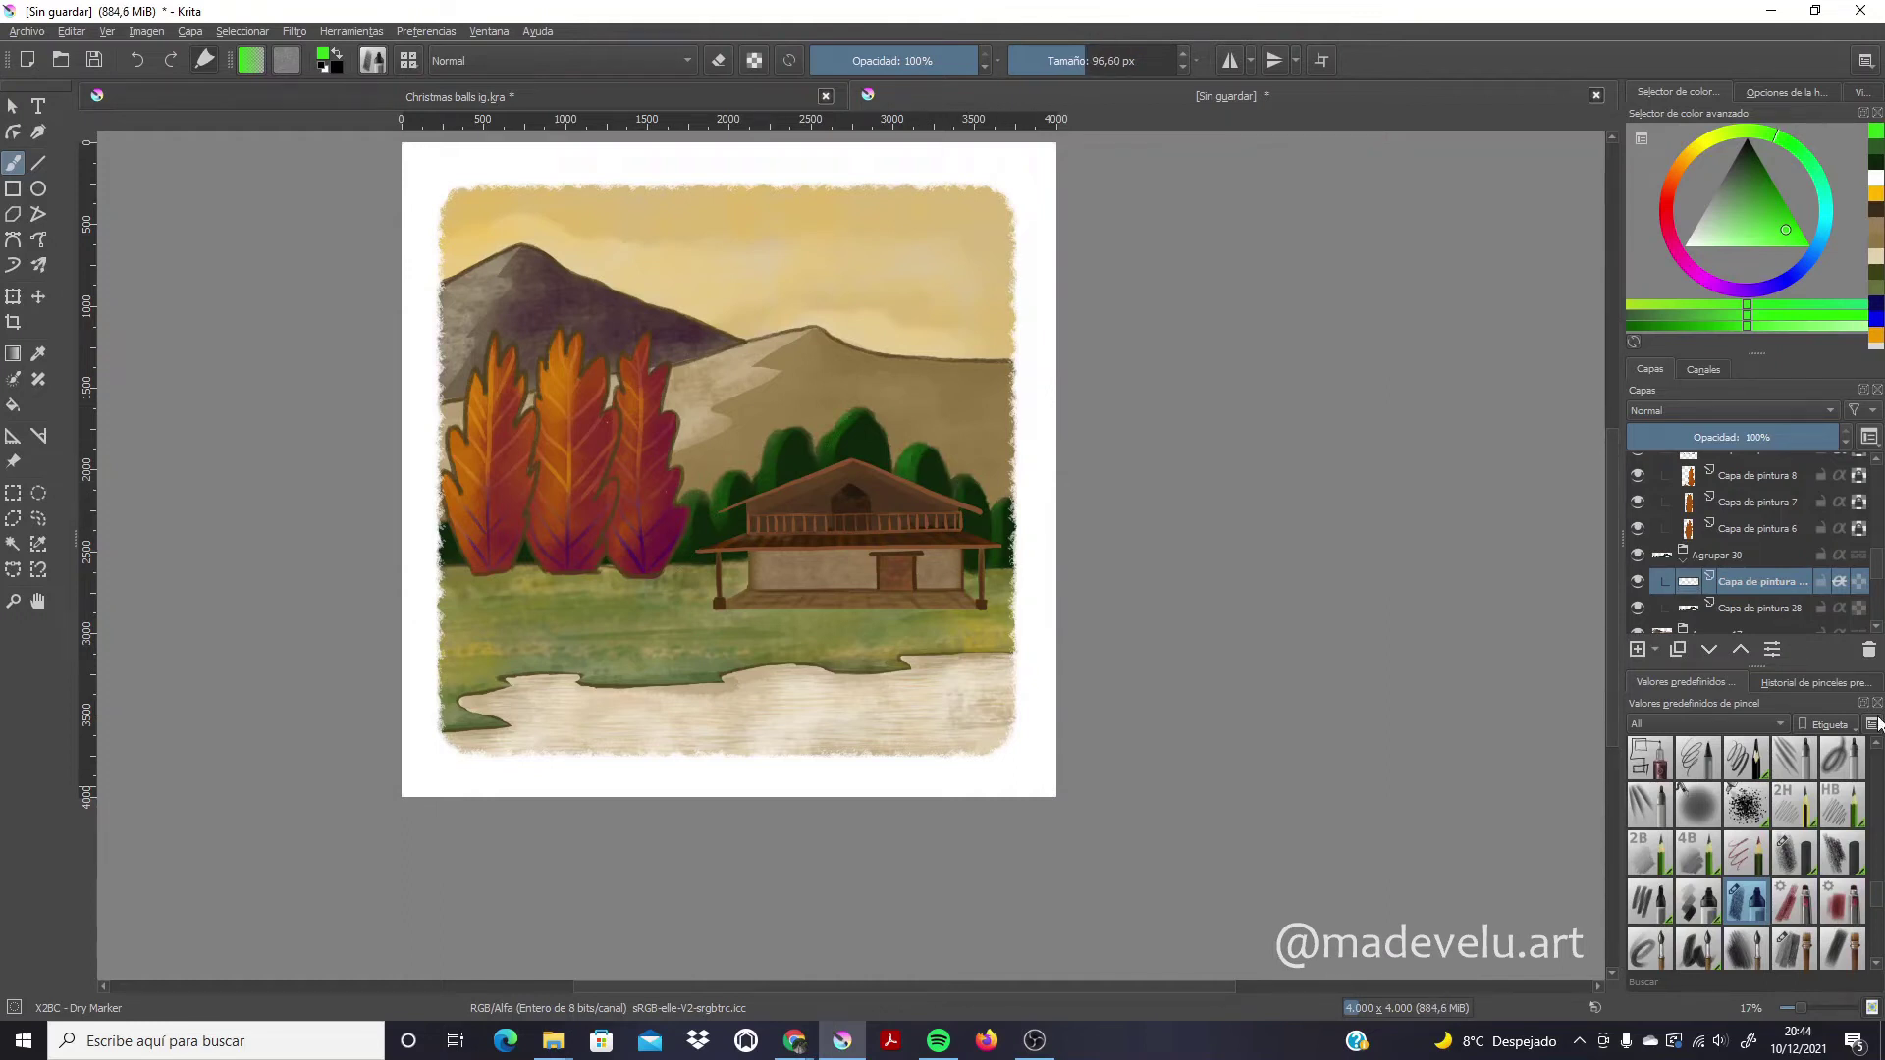
pyautogui.scroll(10, 1767, 834)
pyautogui.click(1745, 152)
pyautogui.press('[')
pyautogui.press('[')
pyautogui.press('[')
pyautogui.press('Insert')
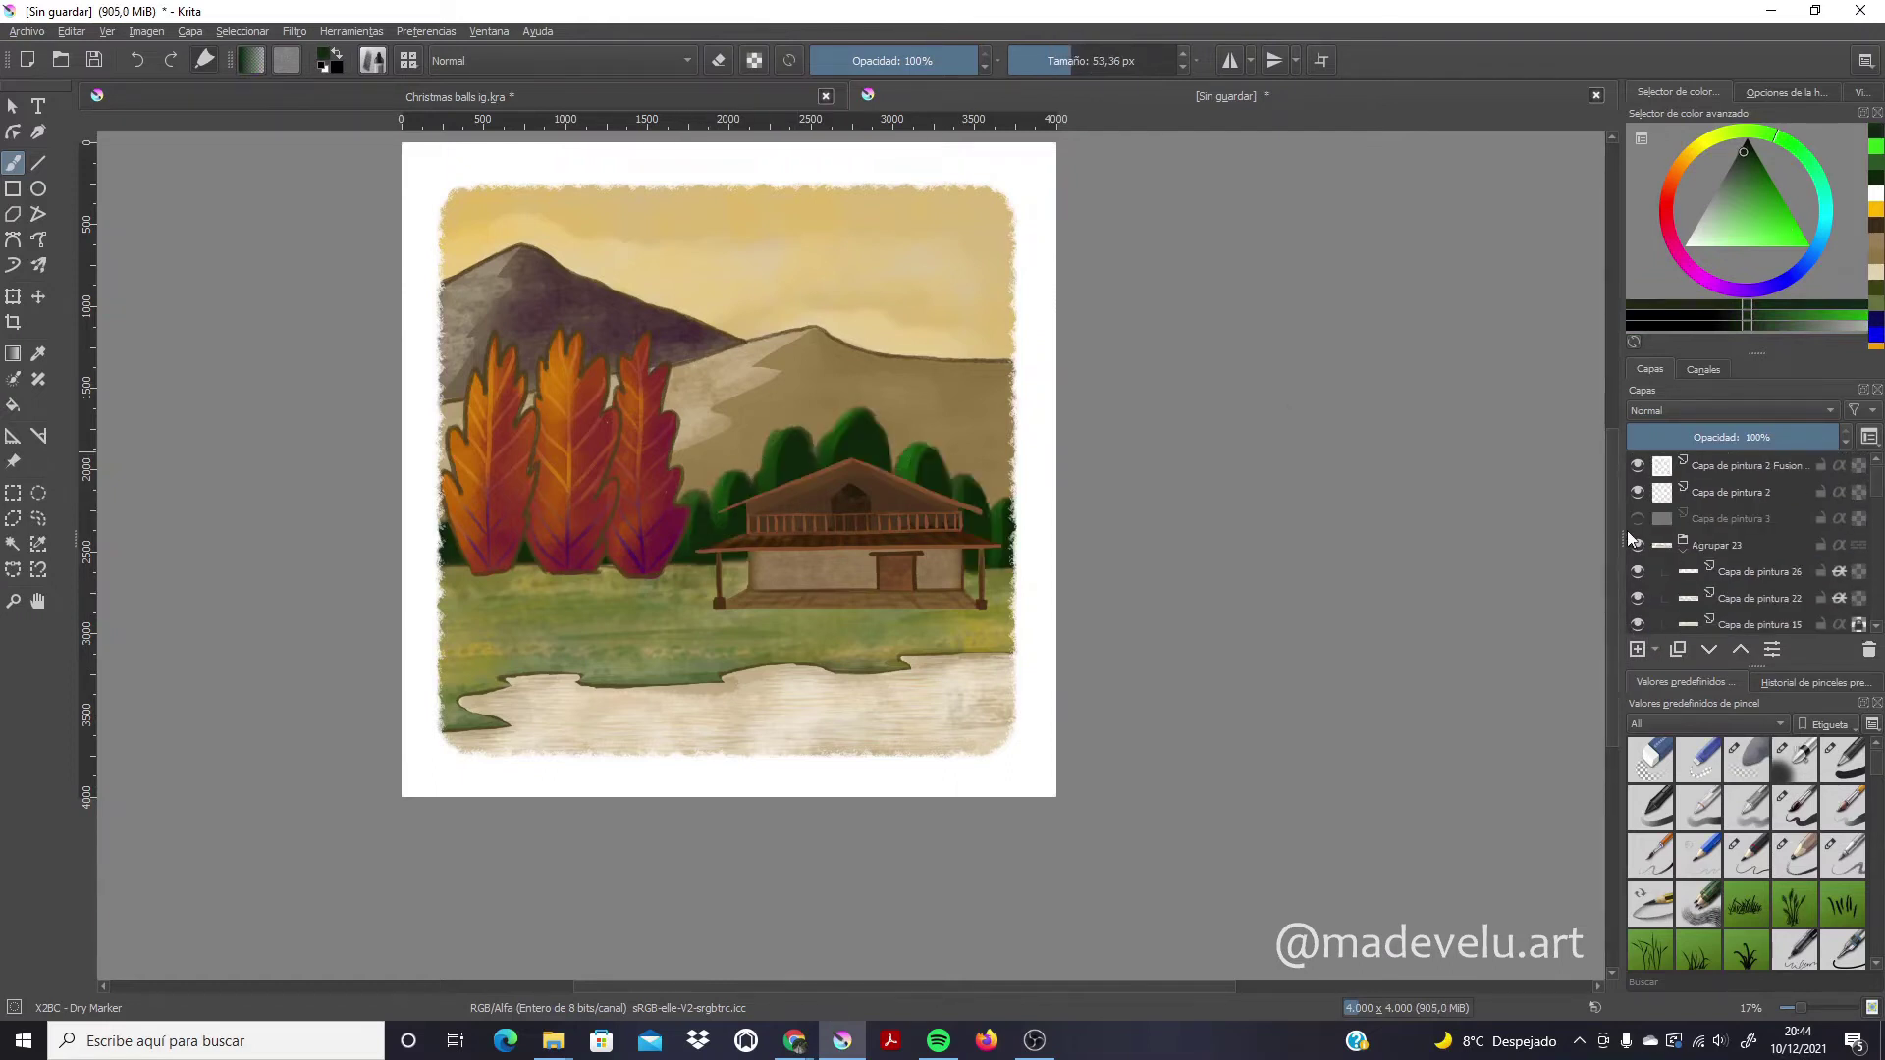
pyautogui.scroll(5, 1865, 516)
pyautogui.scroll(-5, 1866, 515)
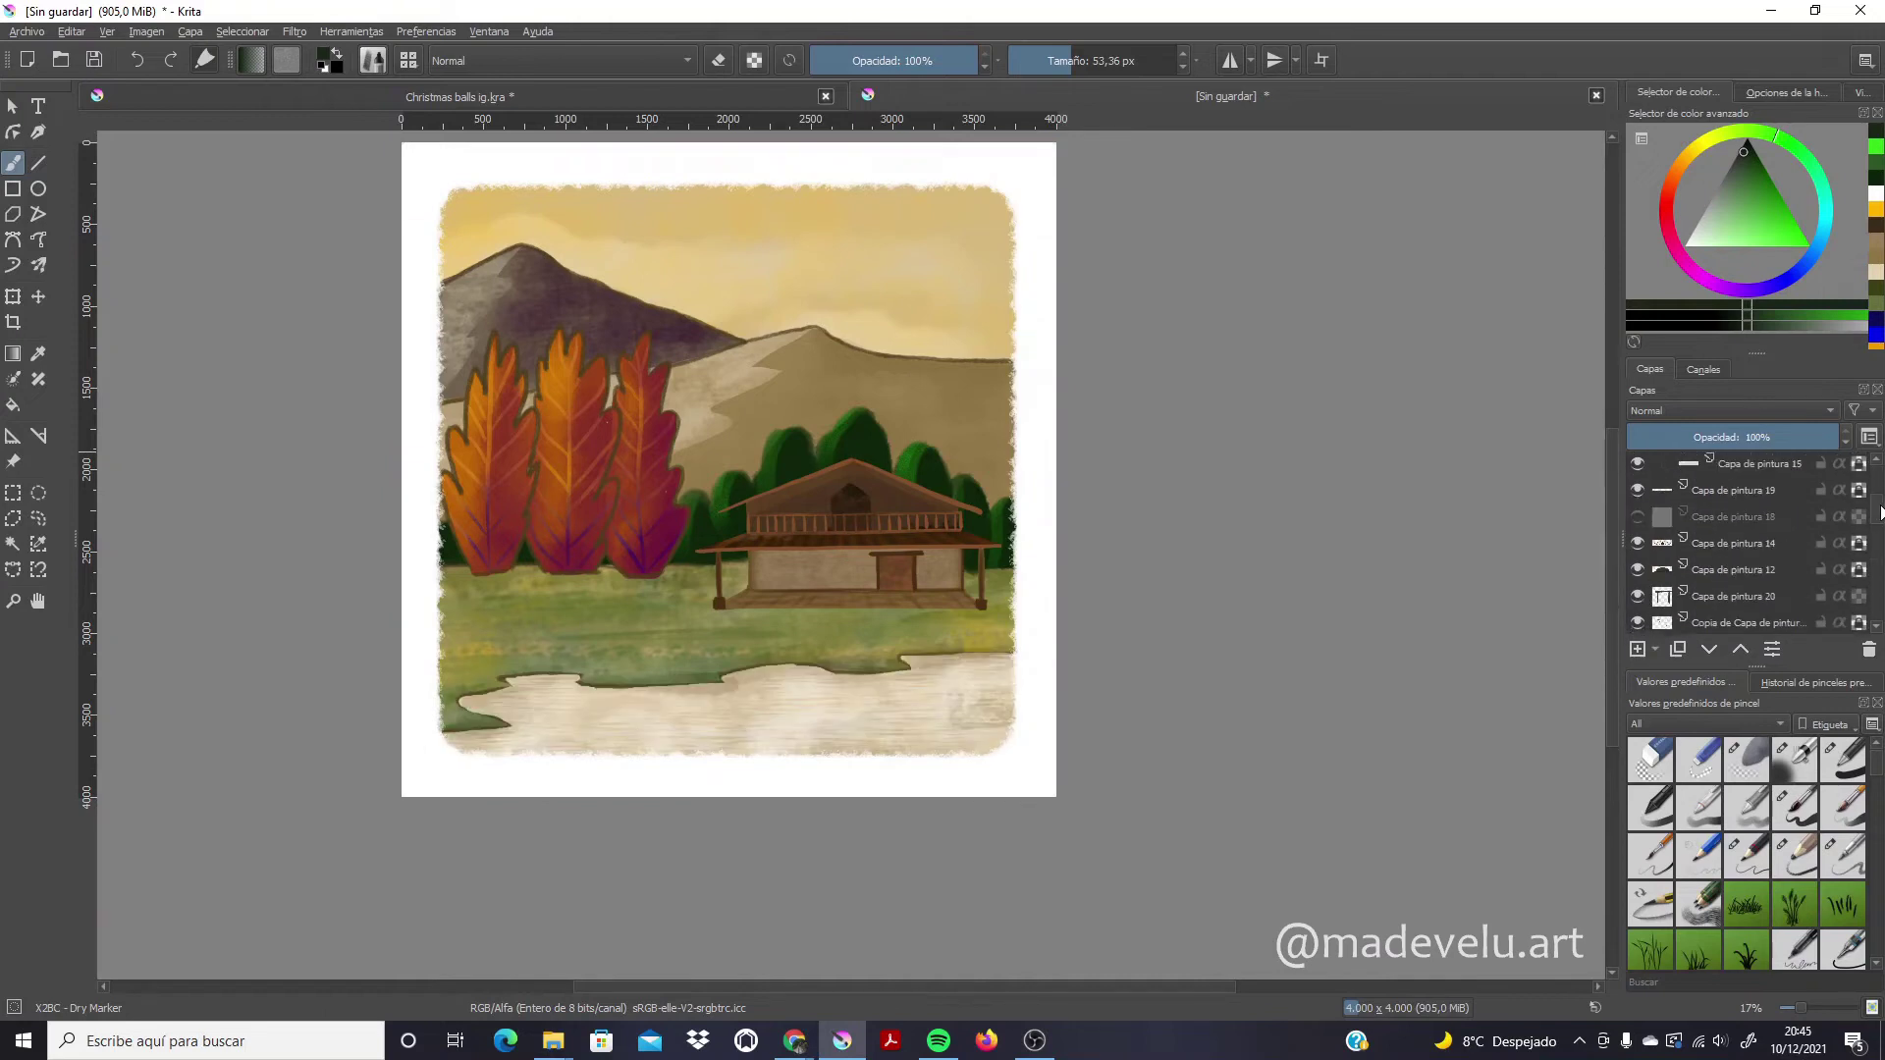
pyautogui.click(1637, 512)
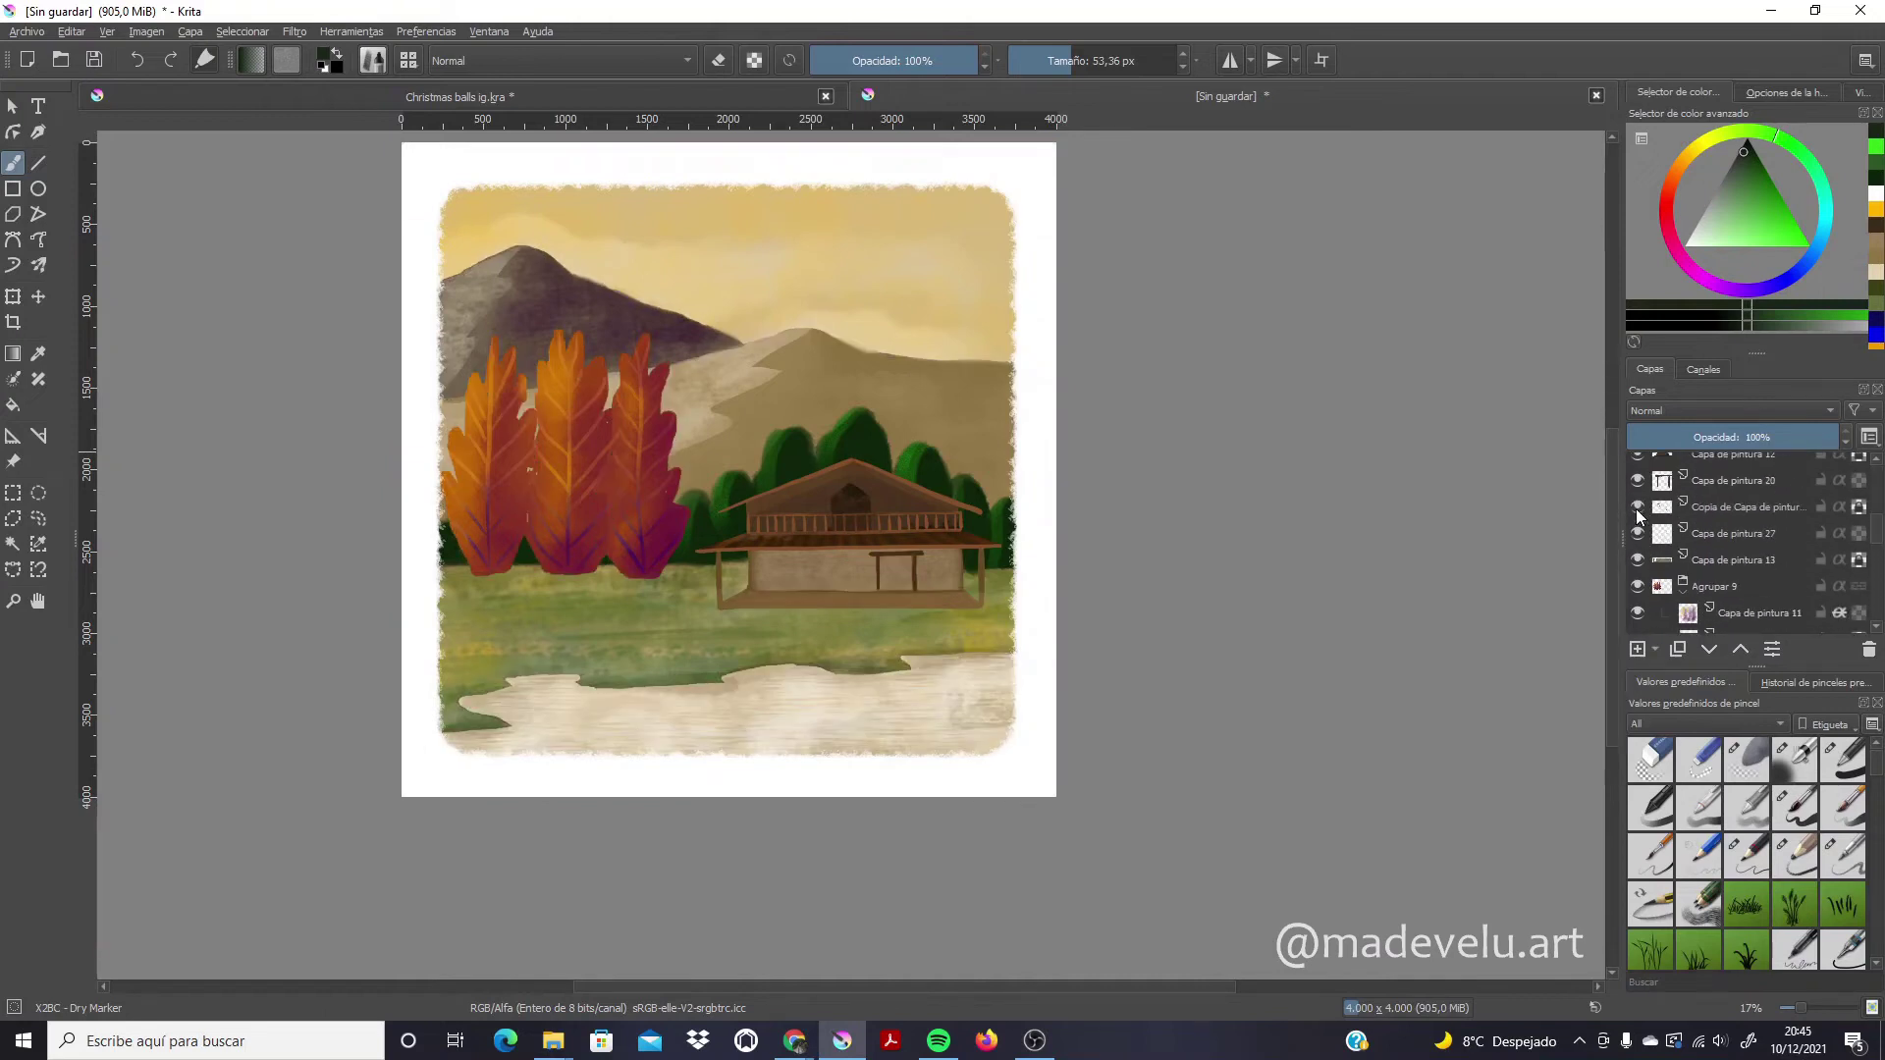
pyautogui.click(1637, 507)
pyautogui.click(1669, 506)
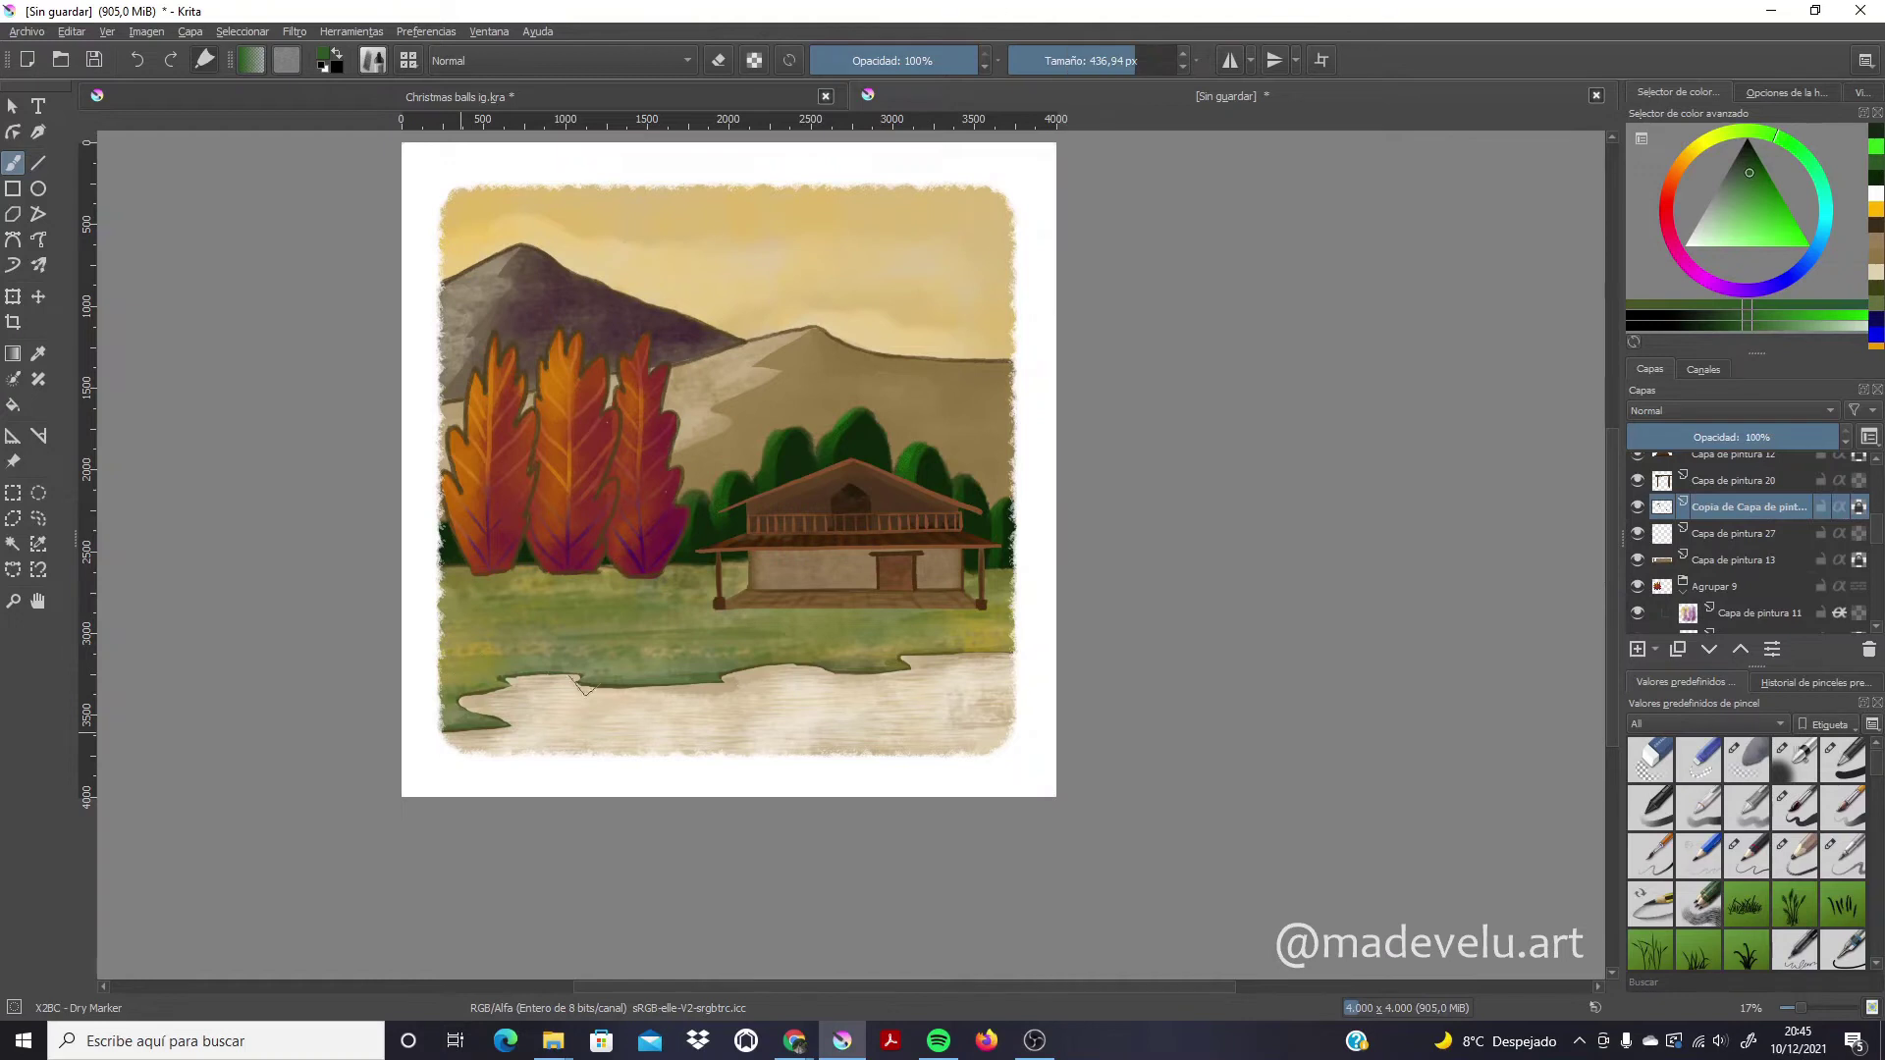
pyautogui.click(1671, 187)
pyautogui.moveTo(1671, 200); pyautogui.dragTo(1667, 208)
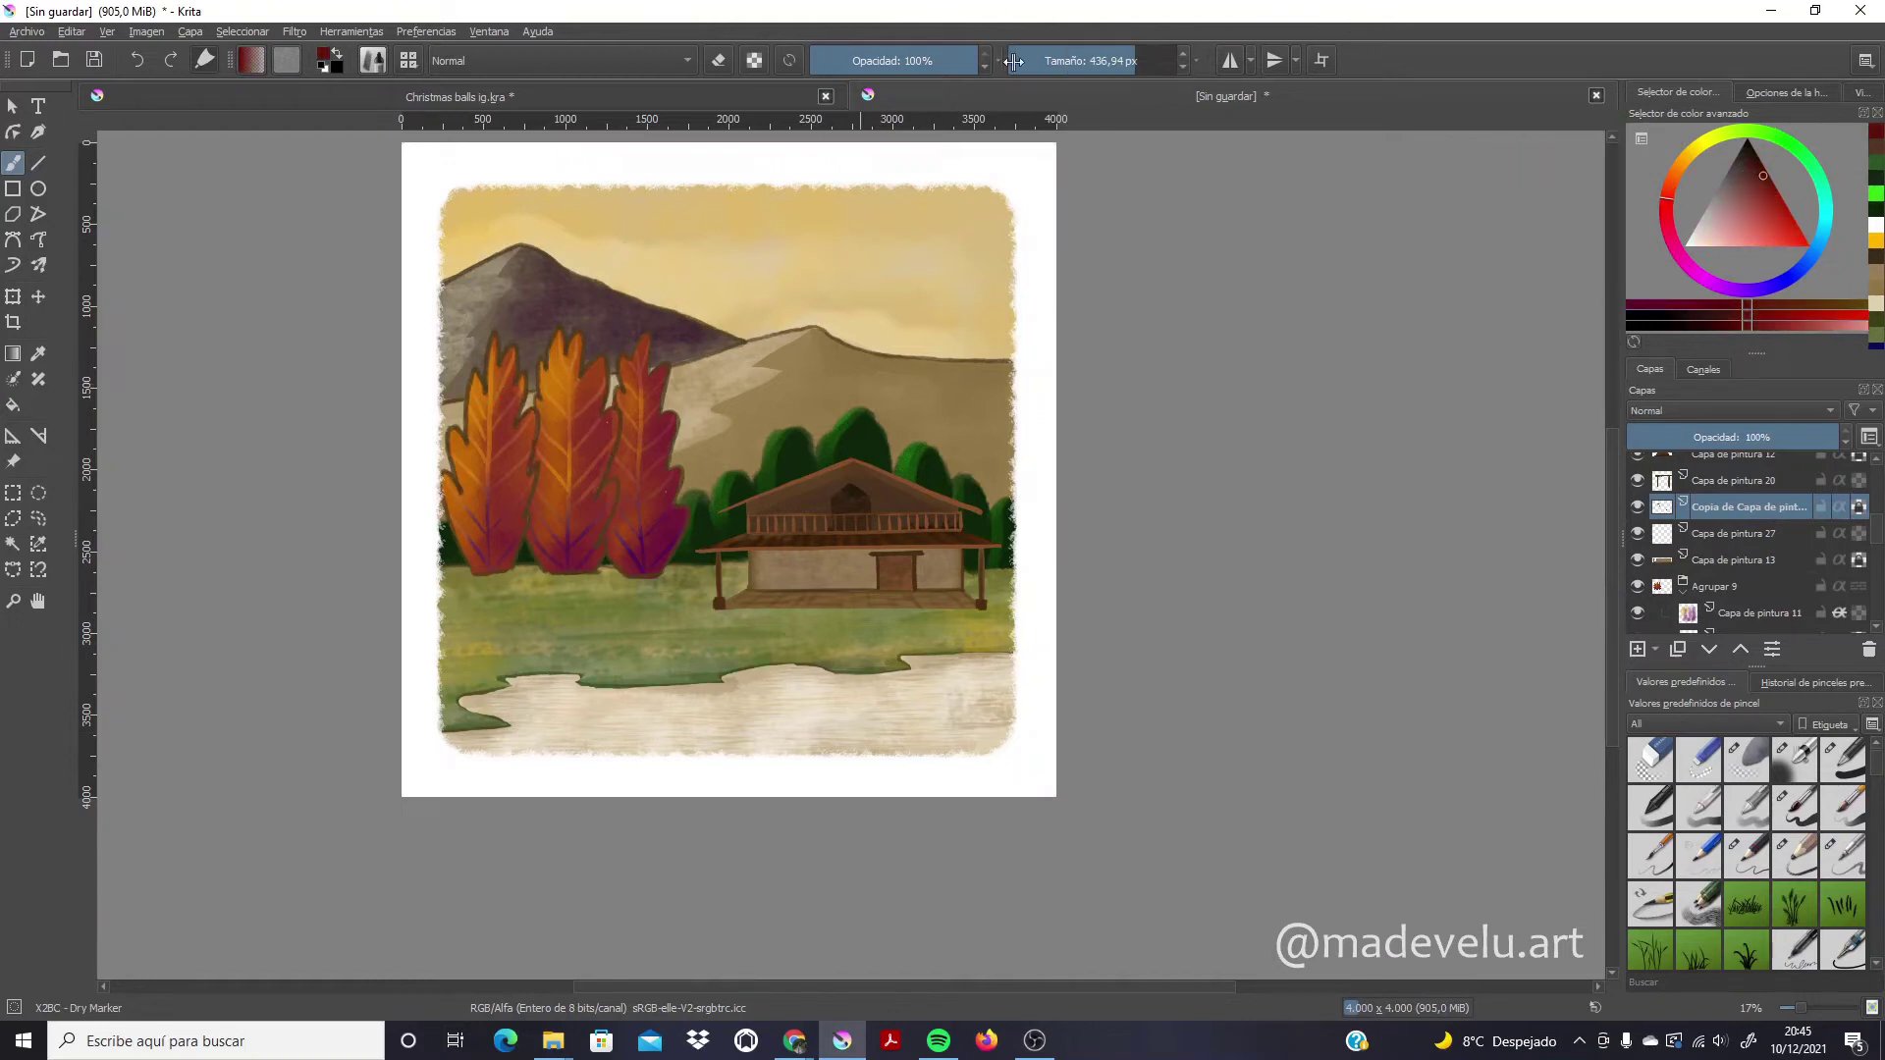
pyautogui.moveTo(533, 466); pyautogui.dragTo(590, 465)
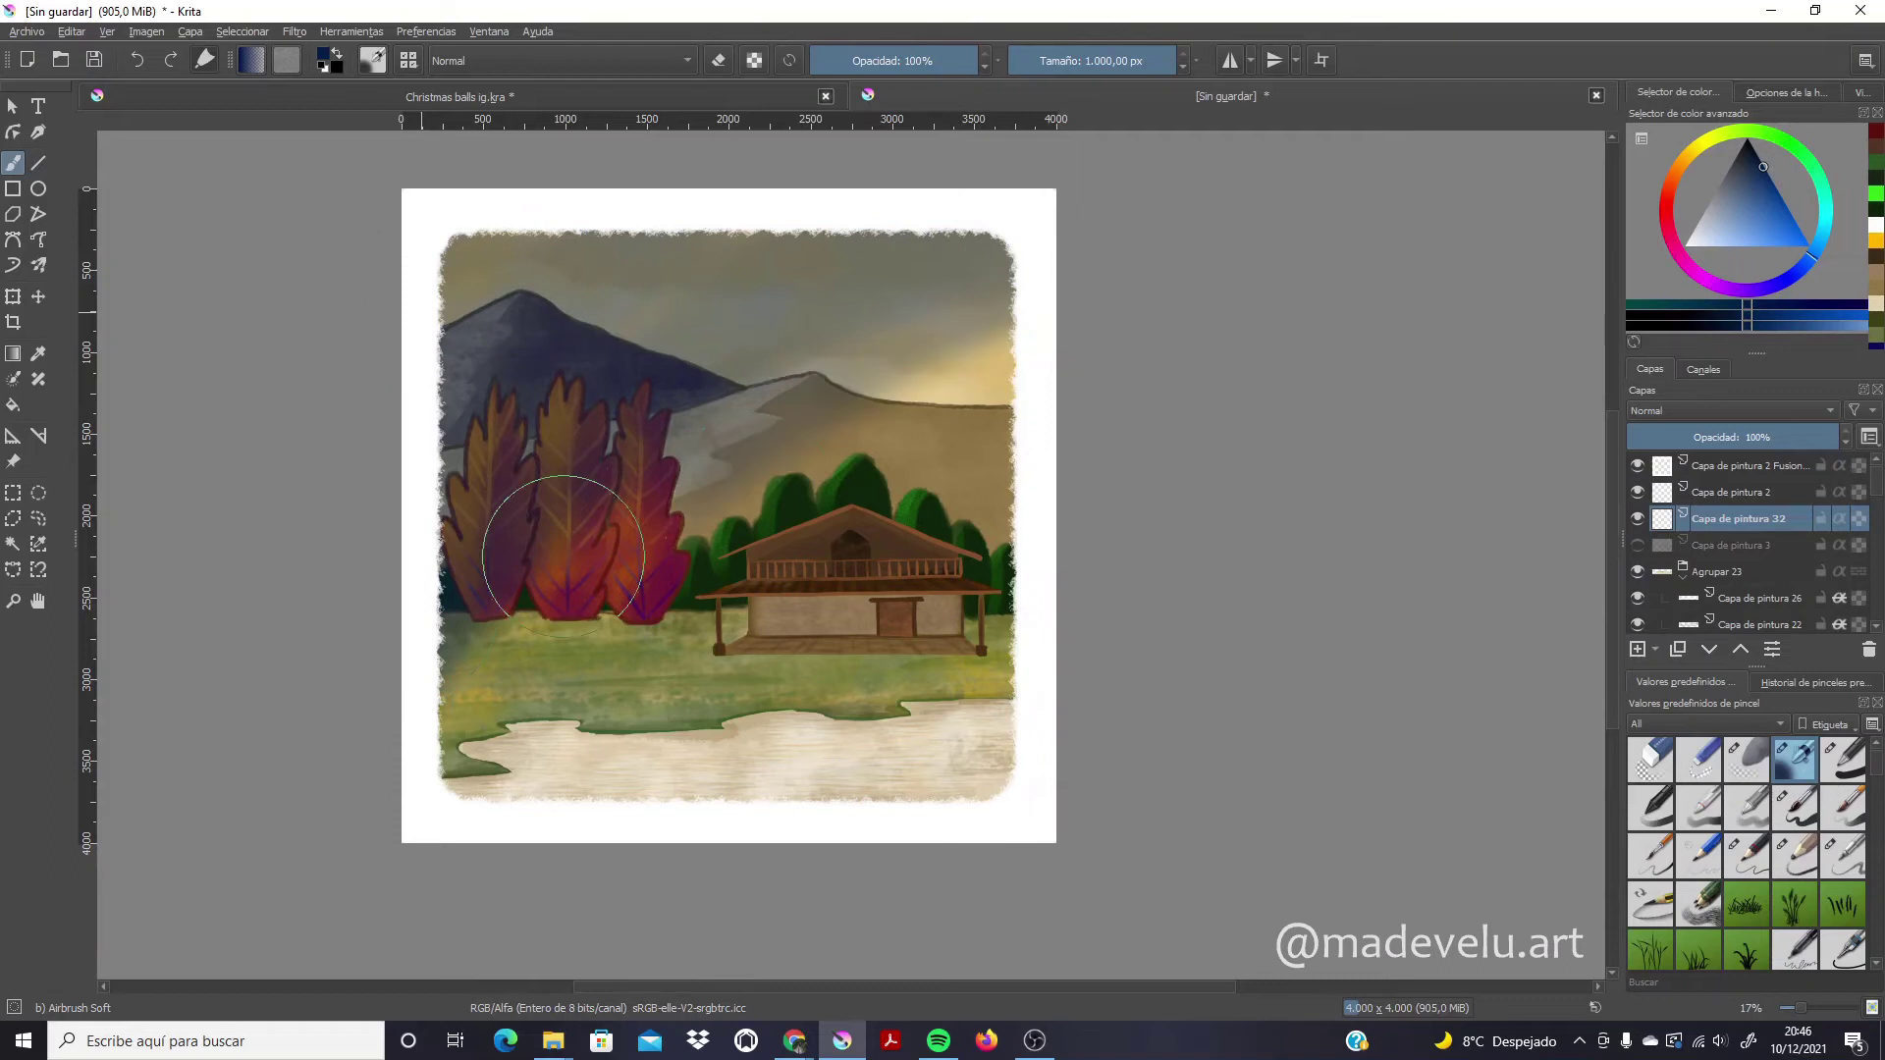
# Wash the whole painting in soft purple and lower that layer's opacity
pyautogui.click(1788, 221)
pyautogui.moveTo(1788, 216); pyautogui.dragTo(1769, 177)
pyautogui.moveTo(884, 688); pyautogui.dragTo(589, 295)
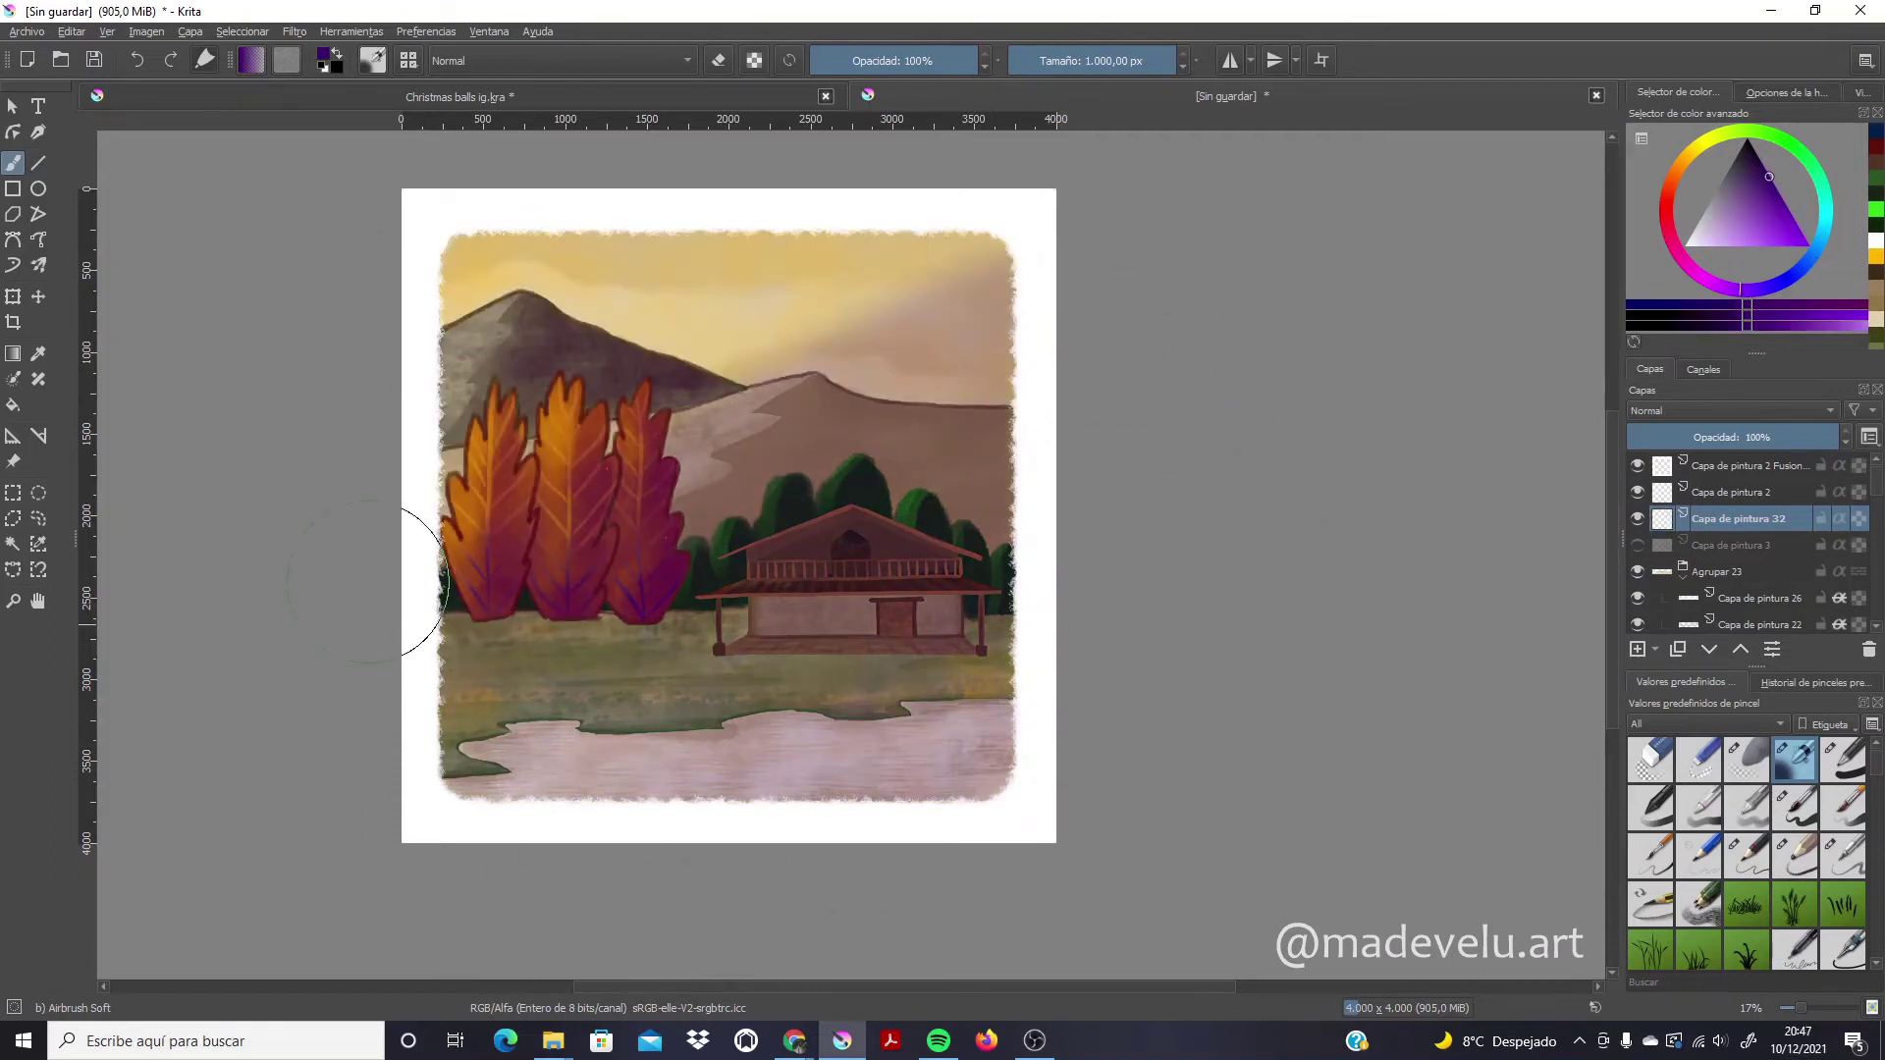
pyautogui.moveTo(1760, 439); pyautogui.dragTo(1728, 439)
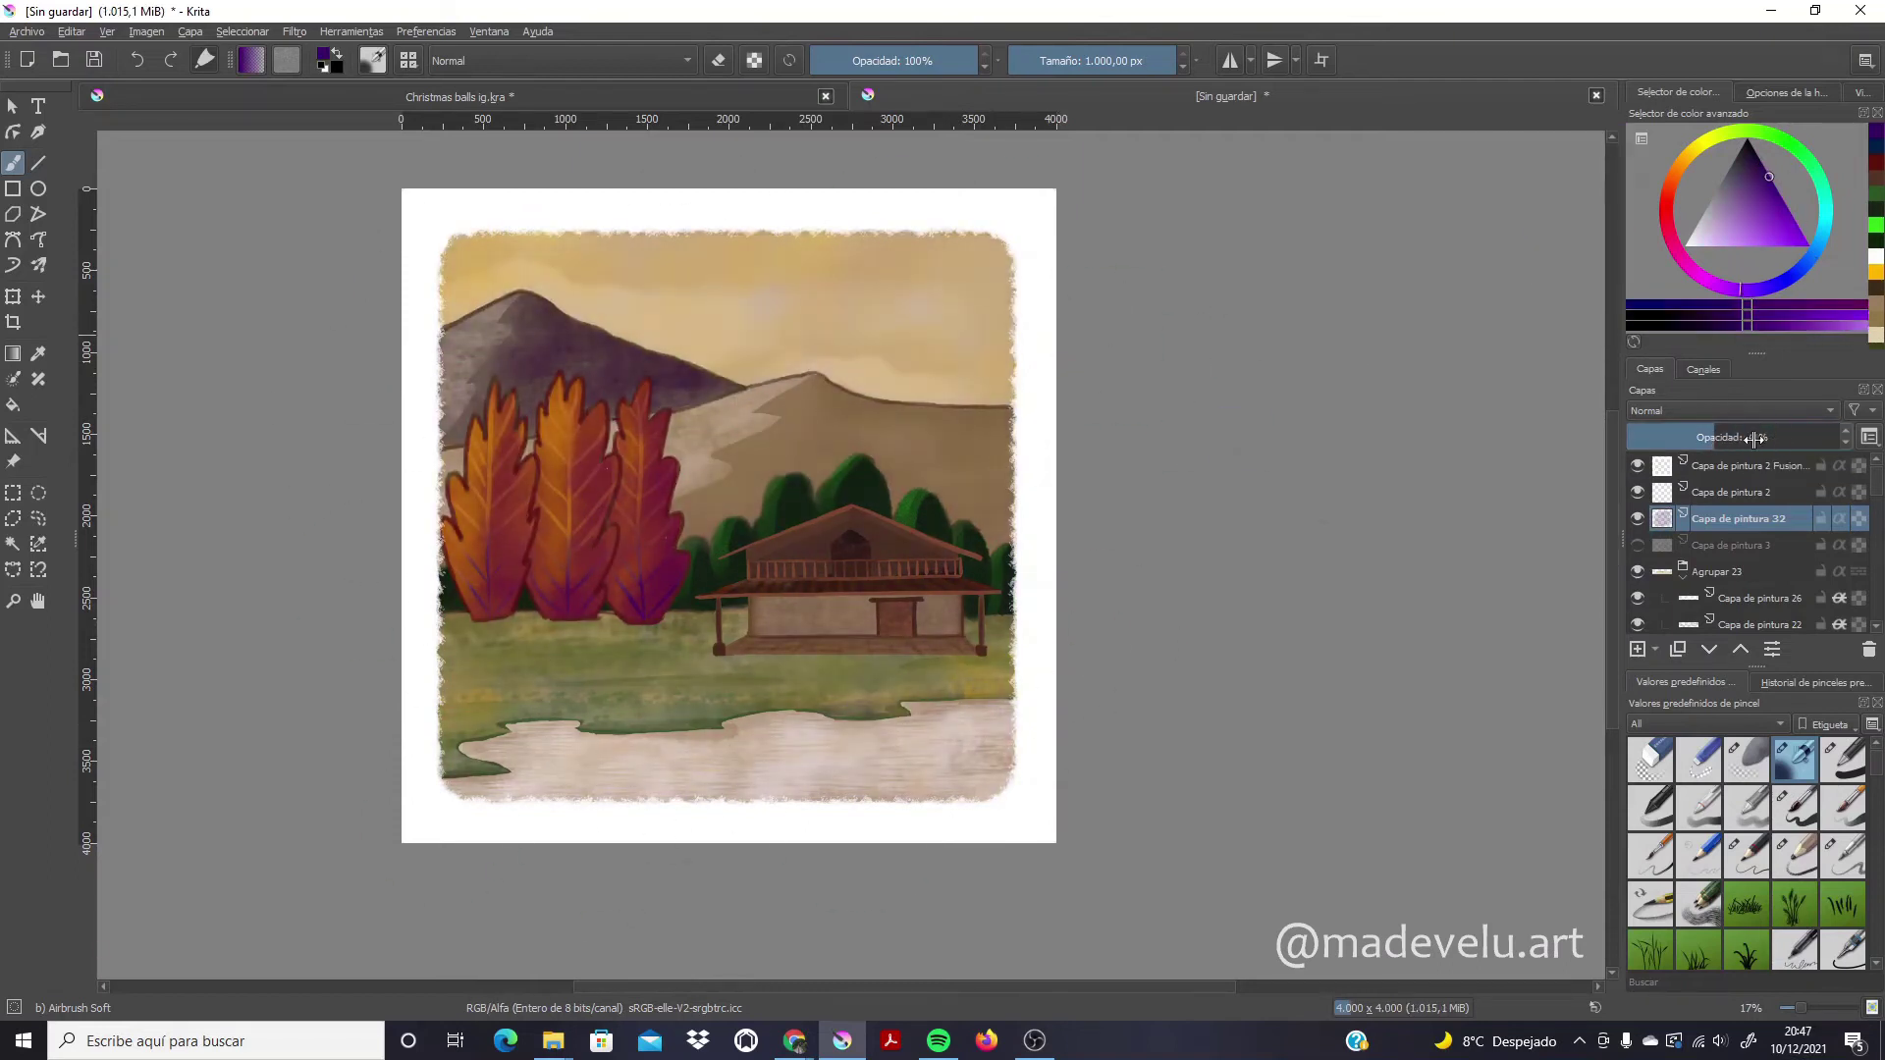
# Dot a yellow bulb on the cabin with the Basic-1 brush on a new layer
pyautogui.press('Insert')
pyautogui.click(1689, 152)
pyautogui.click(1844, 759)
pyautogui.click(697, 613)
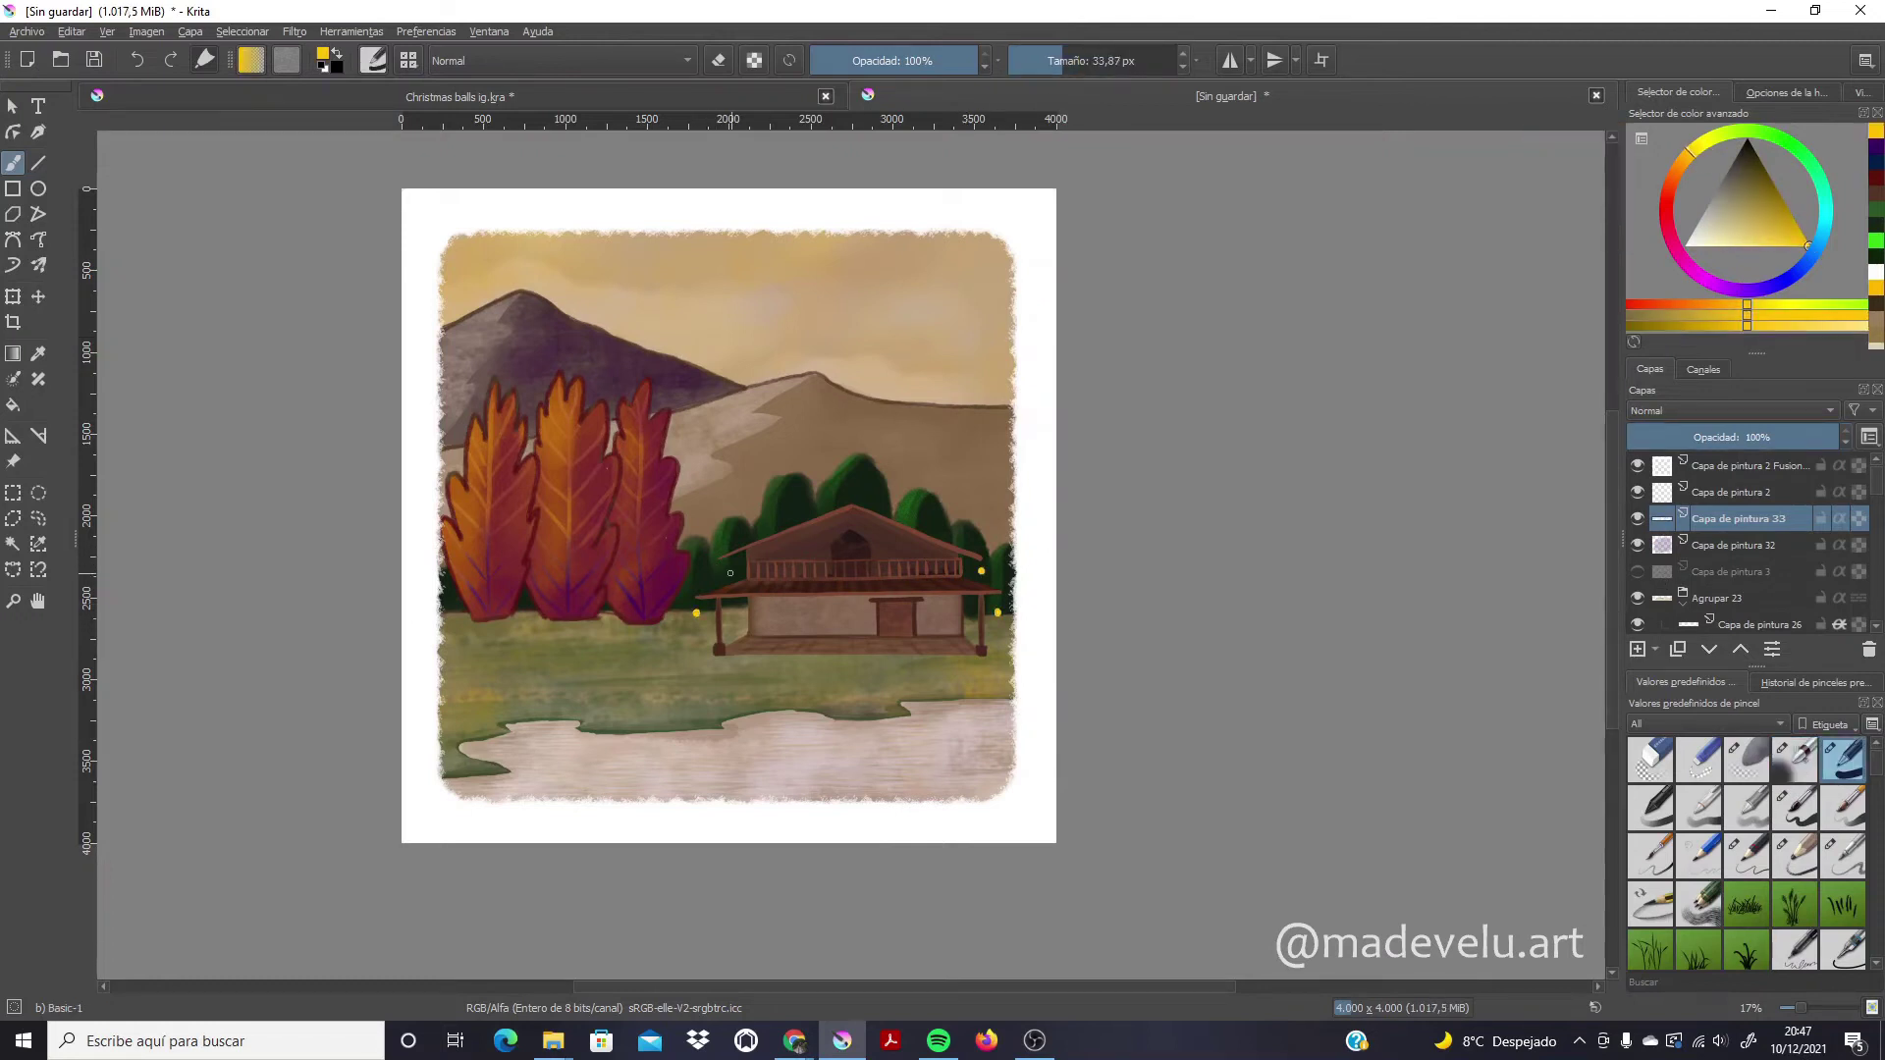
# Draw white Pencil-4 Soft string along the right roof edge on a new layer
pyautogui.press('+')
pyautogui.press('+')
pyautogui.press('+')
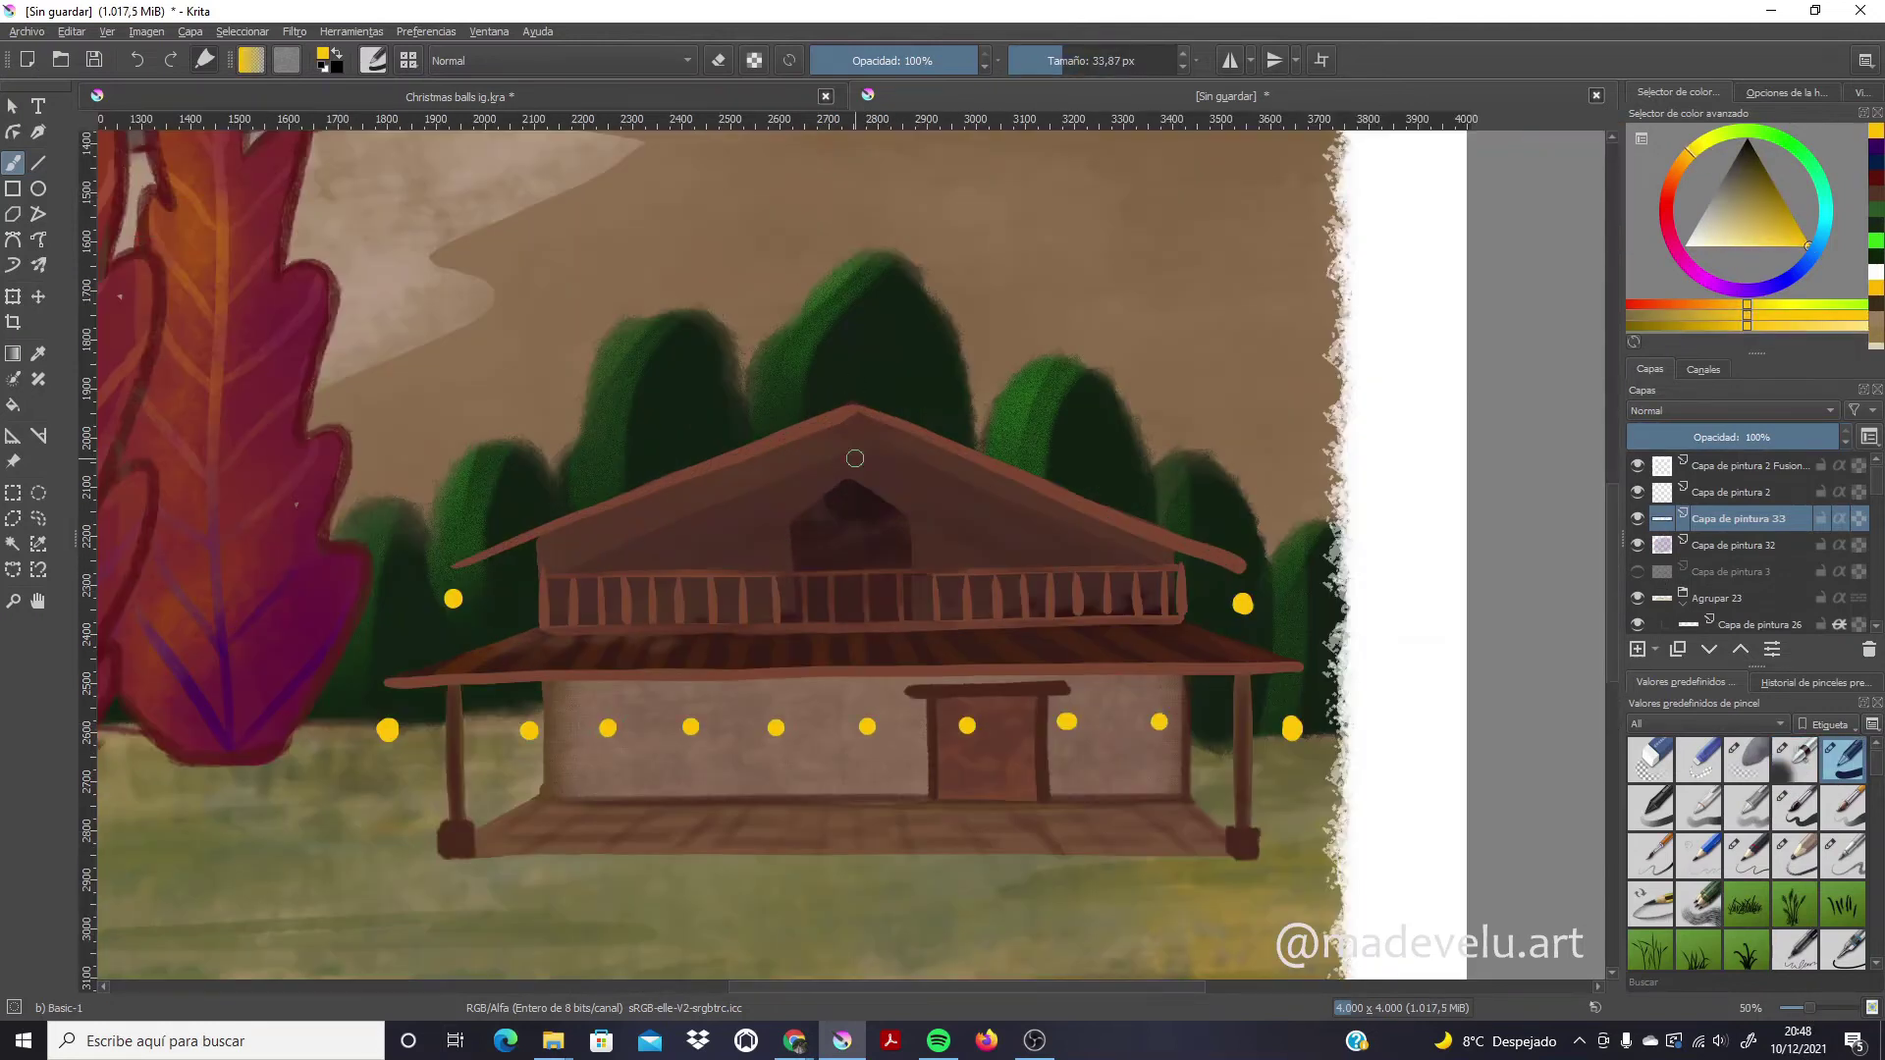
pyautogui.press('Insert')
pyautogui.click(1685, 246)
pyautogui.click(1844, 855)
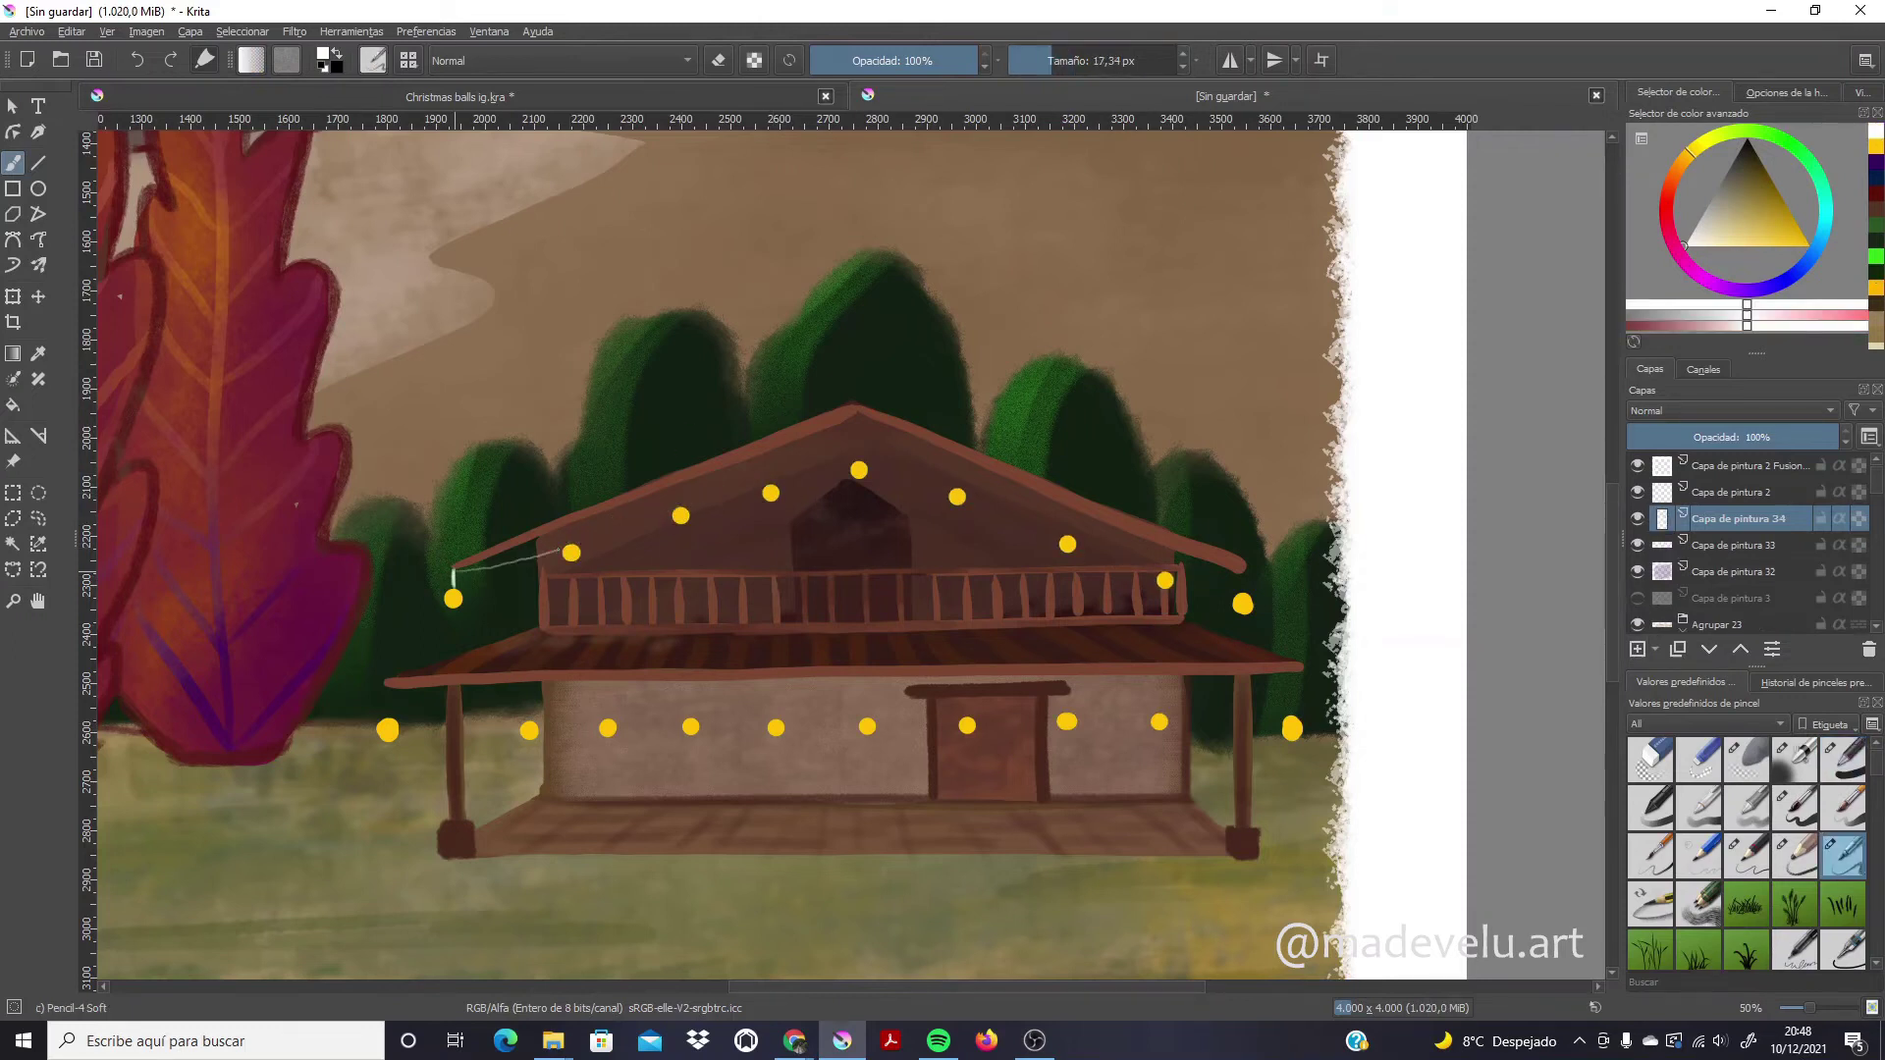
pyautogui.moveTo(1018, 482)
pyautogui.mouseDown()
pyautogui.moveTo(1243, 567)
pyautogui.moveTo(1242, 595)
pyautogui.mouseUp()
pyautogui.moveTo(1291, 674); pyautogui.dragTo(1291, 715)
# Finish the scalloped porch strings and airbrush soft glows over the porch and roof lights
pyautogui.moveTo(390, 687)
pyautogui.mouseDown()
pyautogui.moveTo(390, 719)
pyautogui.moveTo(508, 721)
pyautogui.mouseUp()
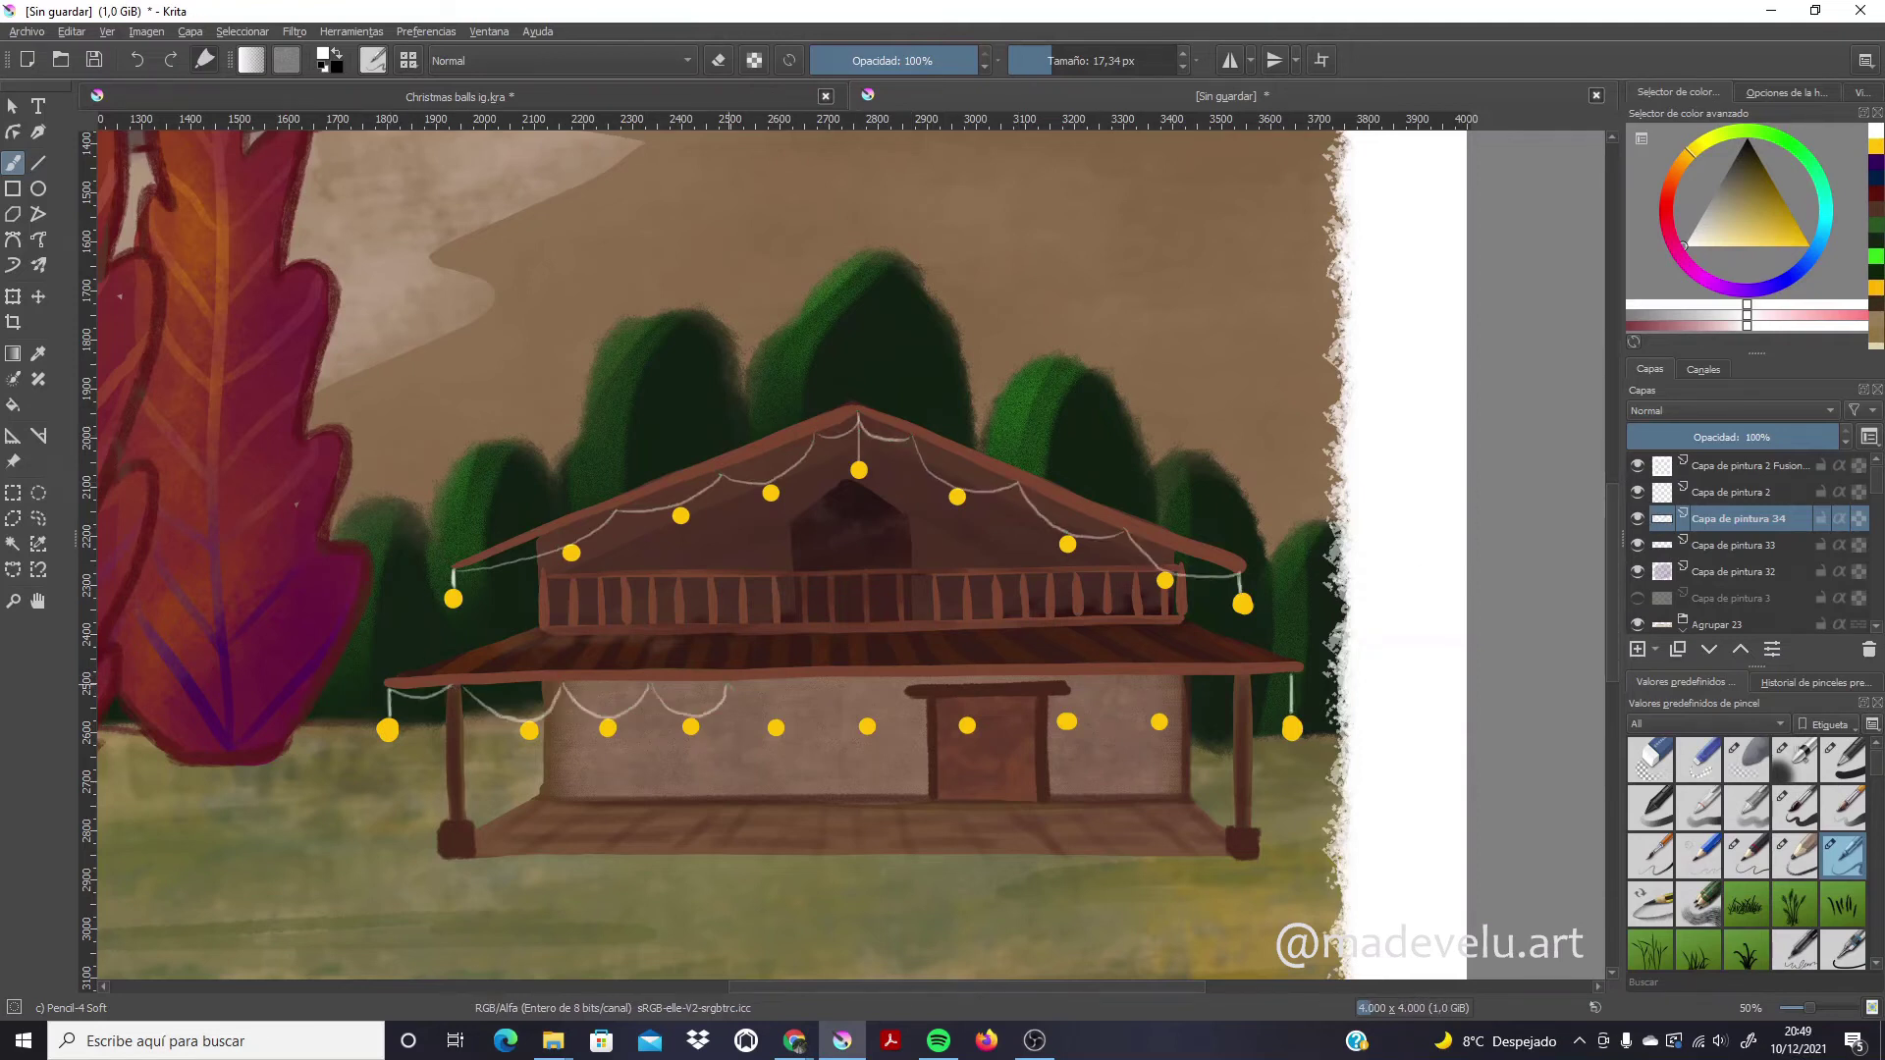
pyautogui.moveTo(1004, 684); pyautogui.dragTo(1290, 677)
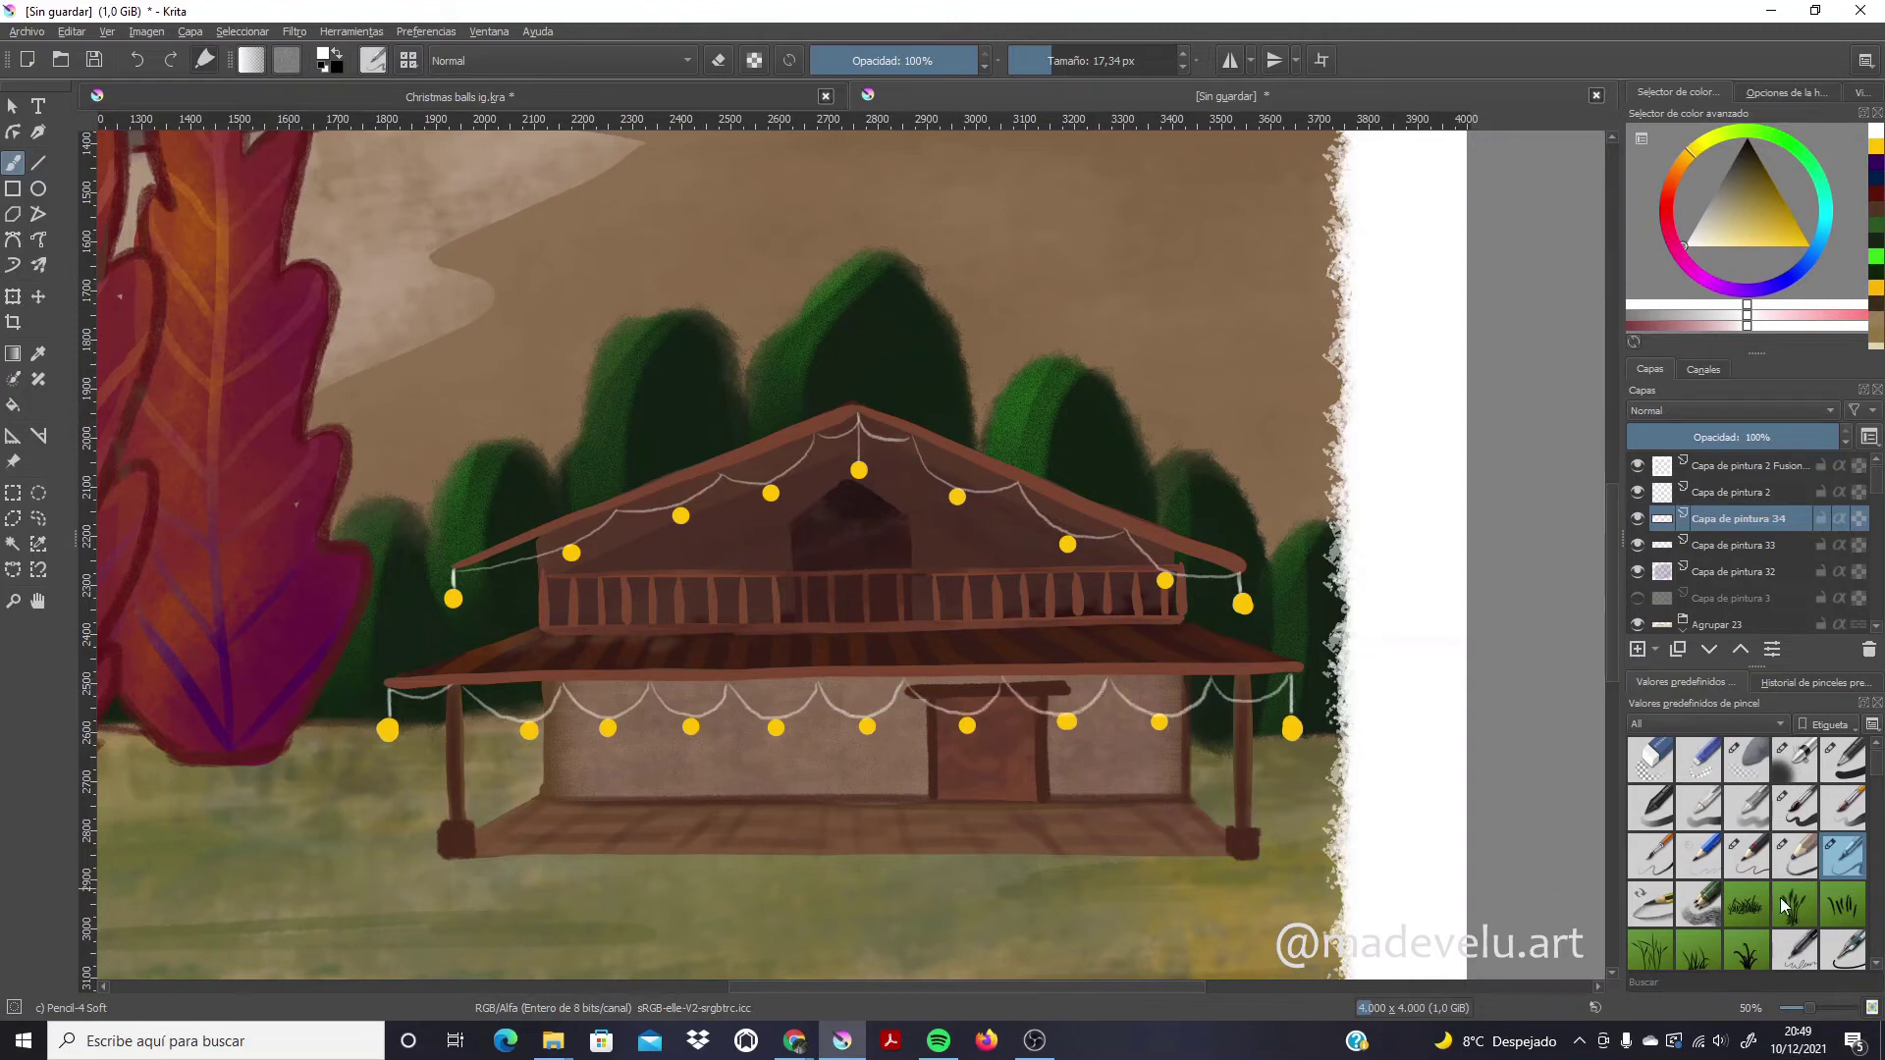
pyautogui.moveTo(695, 611); pyautogui.dragTo(998, 610)
pyautogui.moveTo(718, 568)
pyautogui.mouseDown()
pyautogui.moveTo(854, 523)
pyautogui.moveTo(979, 569)
pyautogui.mouseUp()
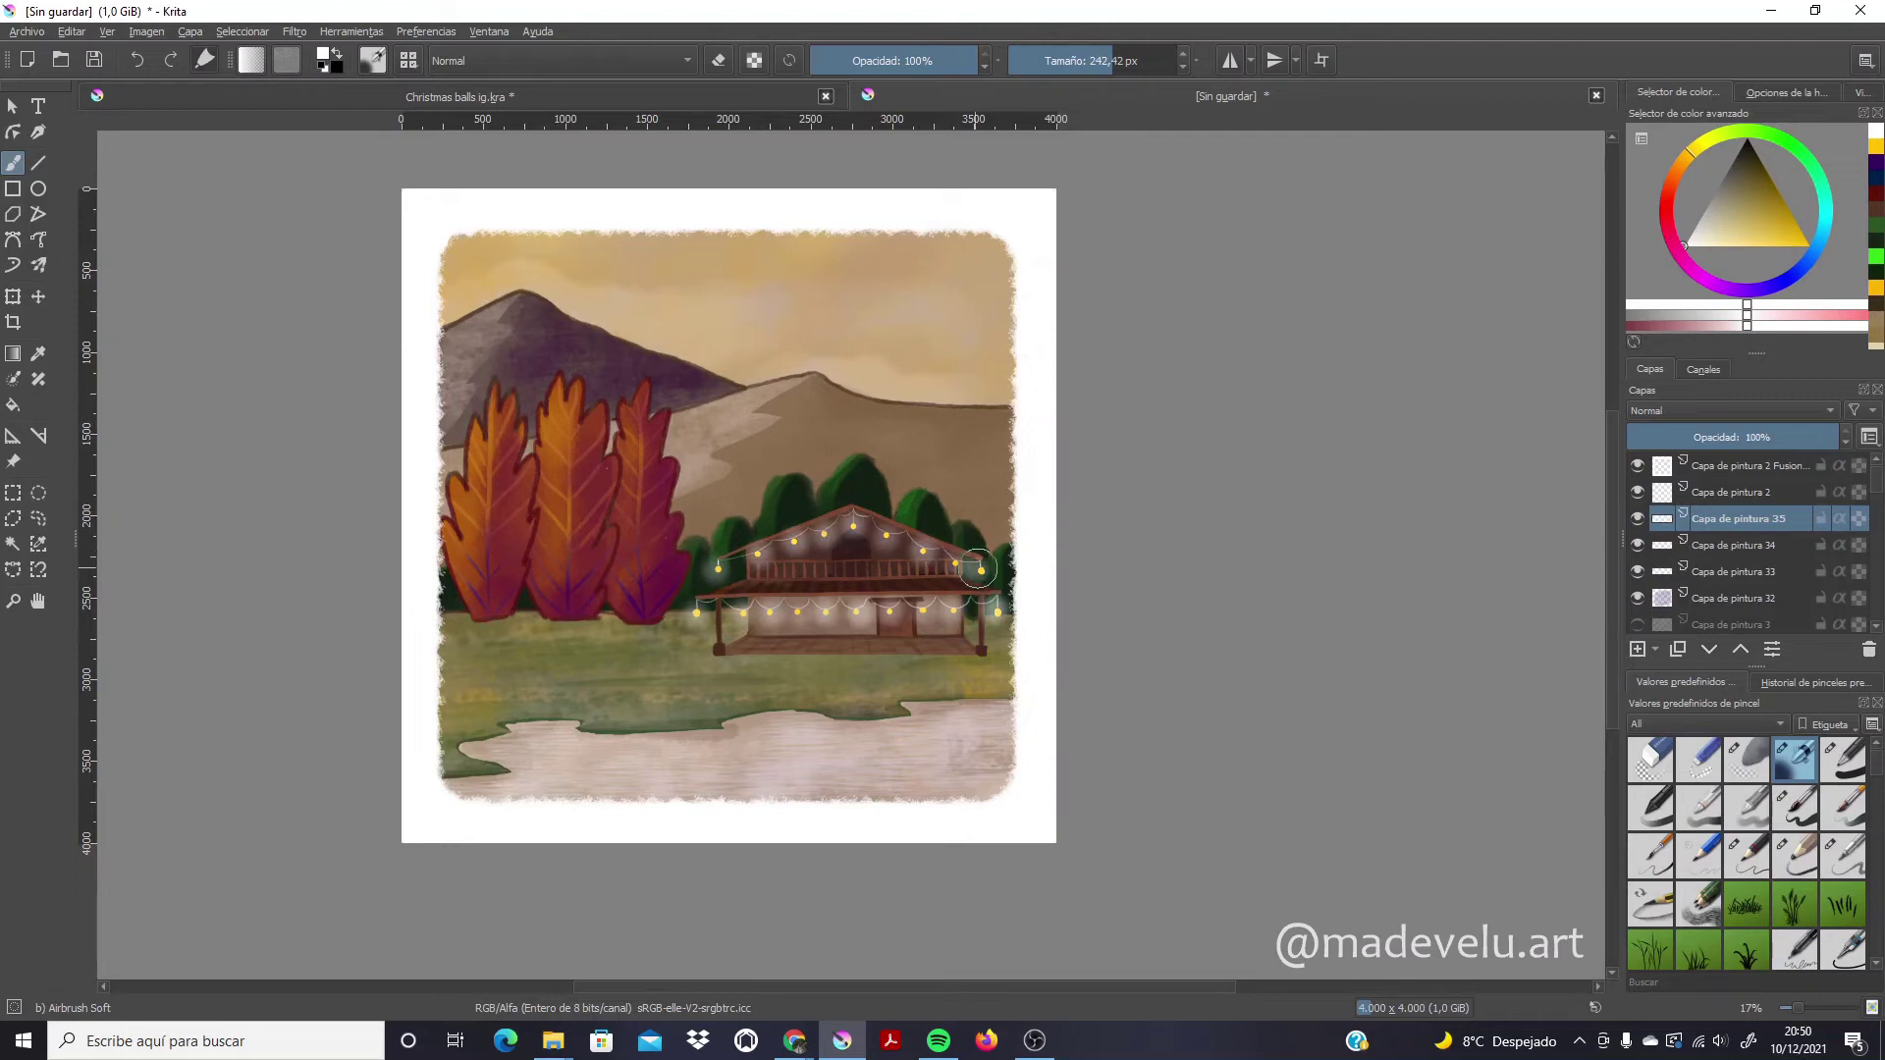
# Glaze purple over the trees and mountains on Capa de pintura 32 at near full opacity
pyautogui.click(1734, 598)
pyautogui.click(1837, 437)
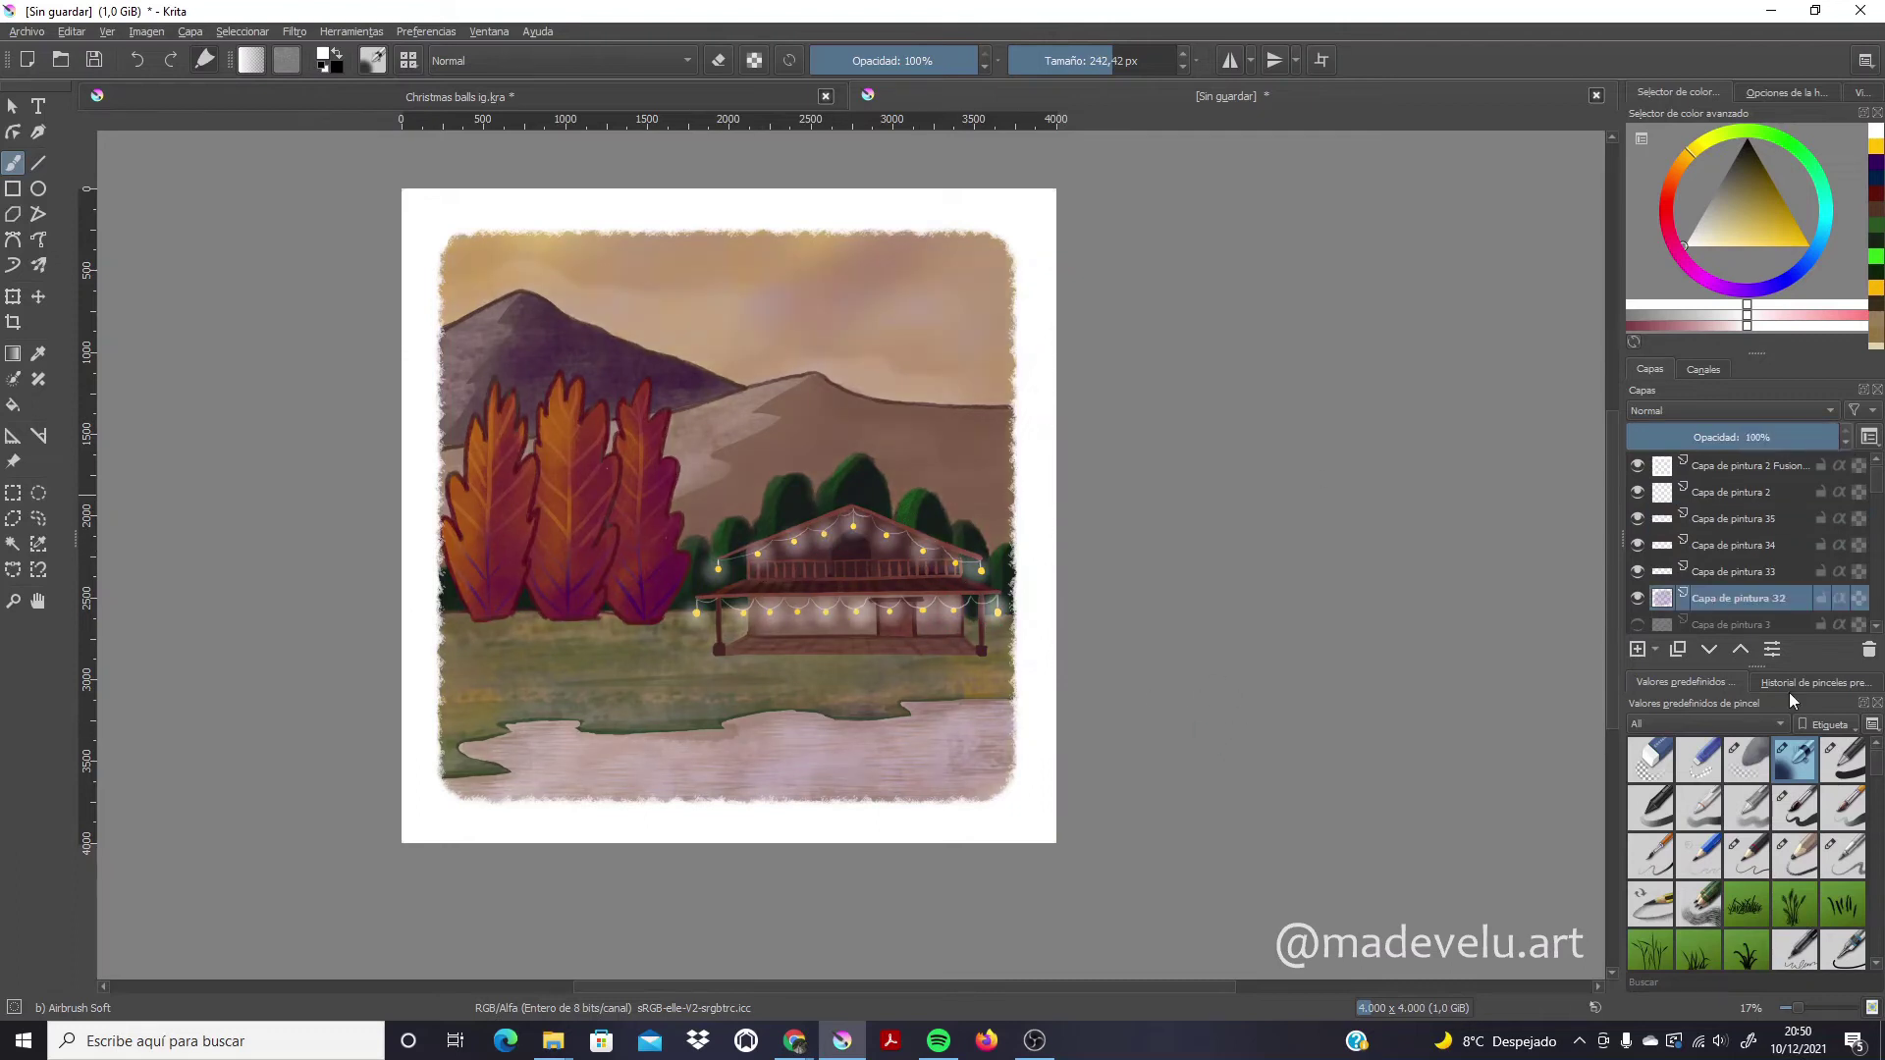
pyautogui.click(1769, 176)
pyautogui.moveTo(461, 324); pyautogui.dragTo(889, 407)
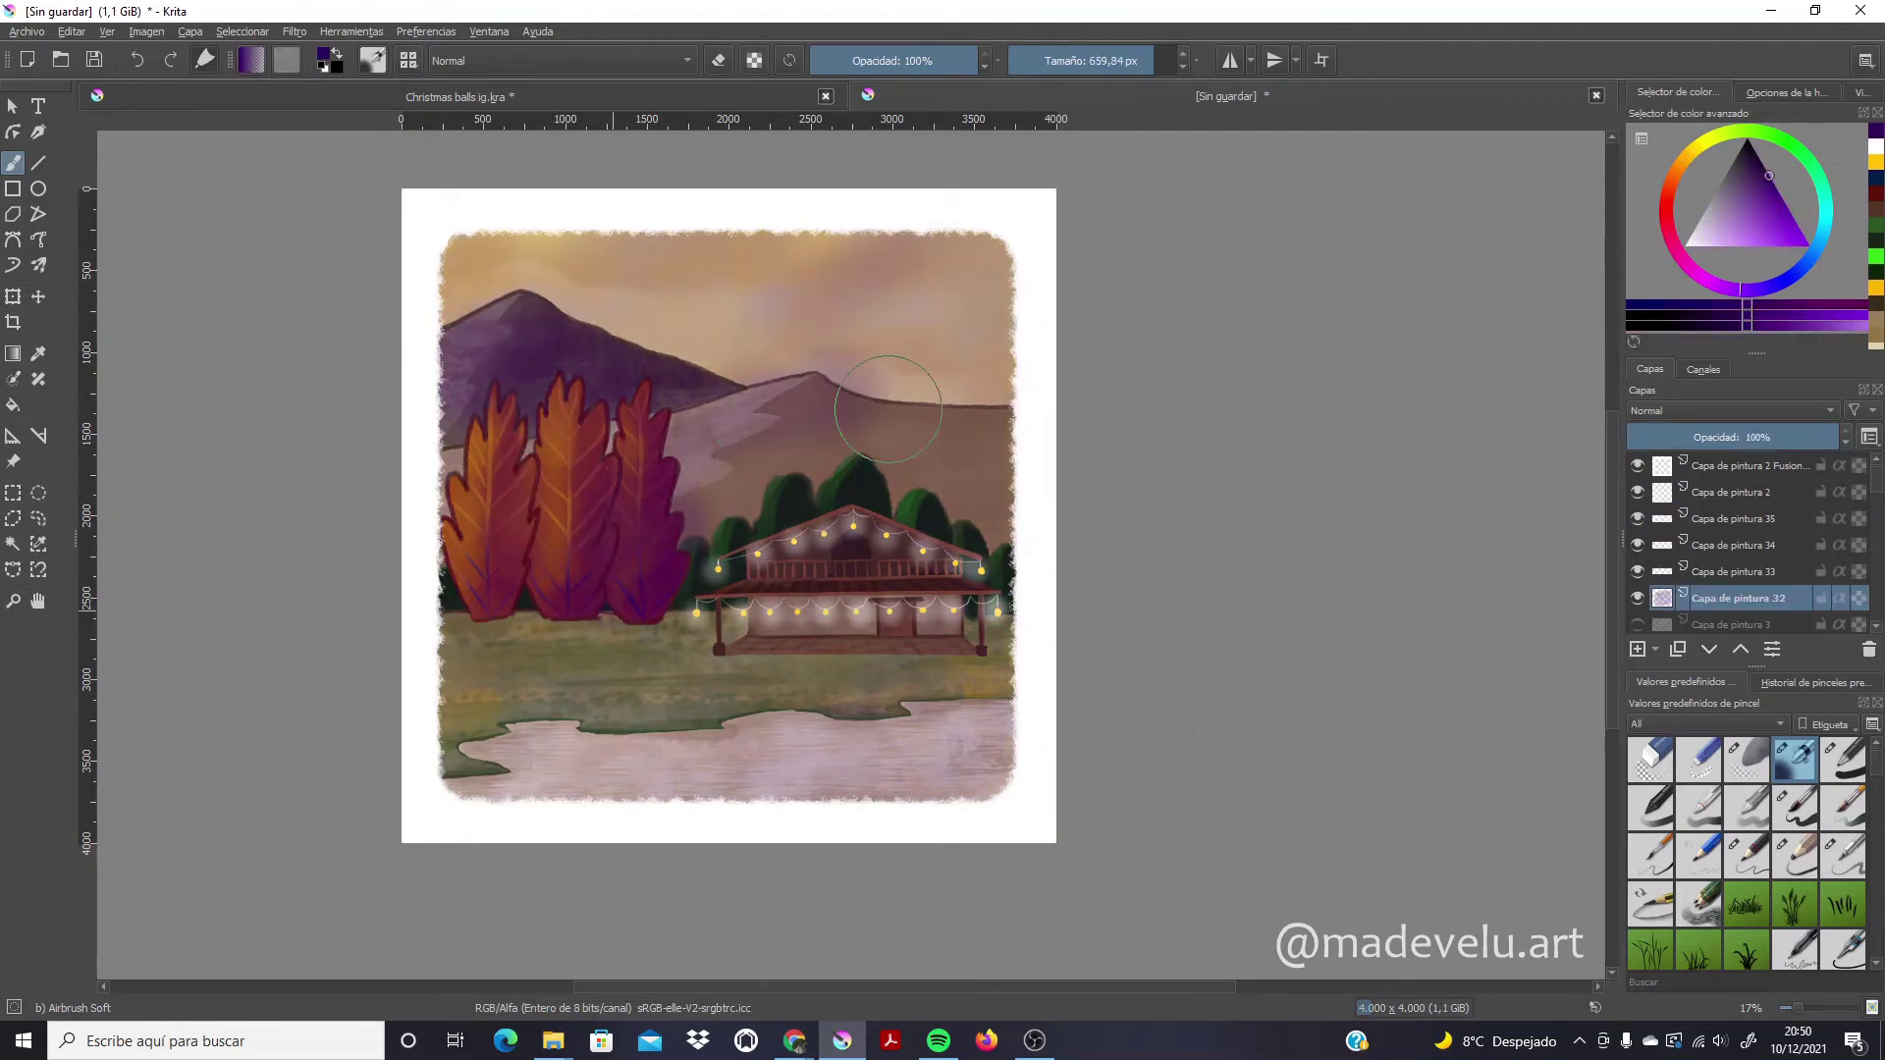
# Erase the purple glaze from the grass, lake and parts of the sky
pyautogui.press('e')
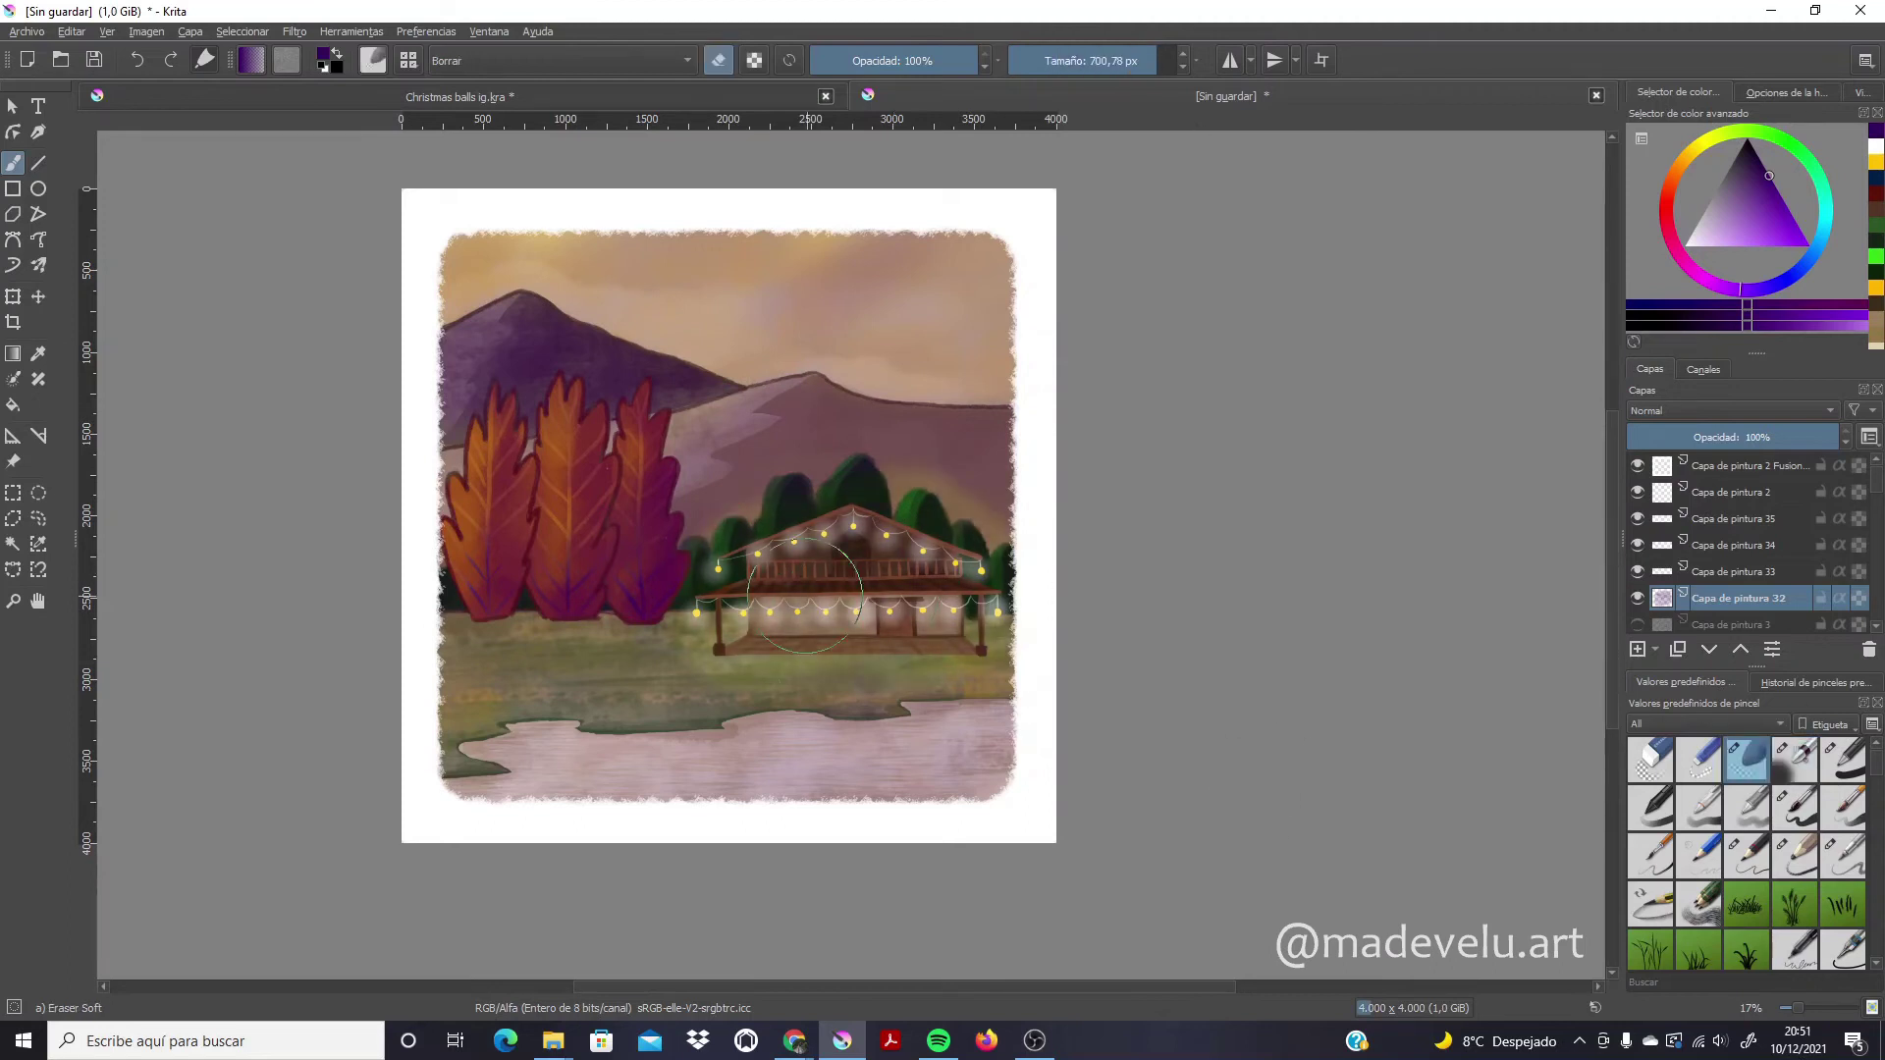
pyautogui.moveTo(805, 594); pyautogui.dragTo(989, 745)
pyautogui.moveTo(451, 284); pyautogui.dragTo(574, 290)
pyautogui.moveTo(756, 393); pyautogui.dragTo(992, 383)
pyautogui.moveTo(825, 285); pyautogui.dragTo(1002, 285)
pyautogui.moveTo(942, 751); pyautogui.dragTo(609, 775)
pyautogui.press('1')
# Save the painting as Cabaña otoño noche.kra
pyautogui.click(29, 31)
pyautogui.click(40, 126)
pyautogui.write('ño noche')
pyautogui.click(1377, 804)
pyautogui.press('-')
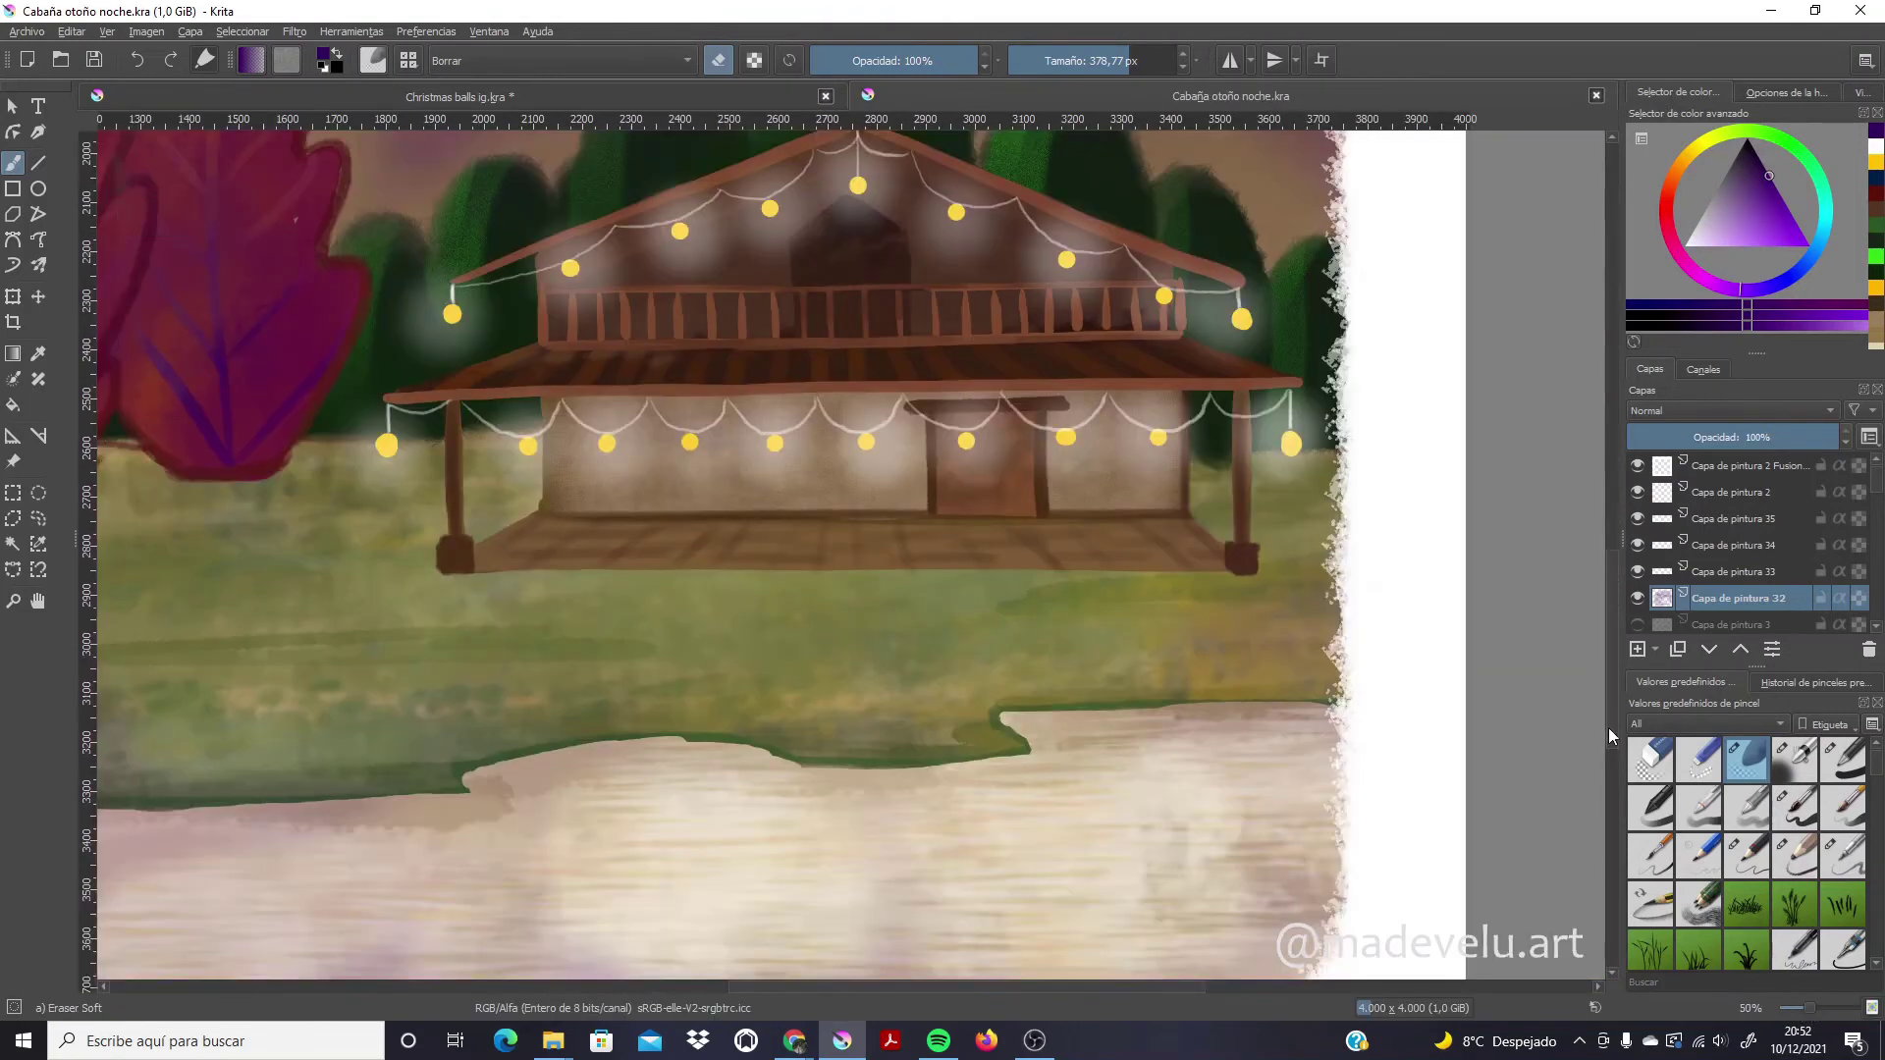
pyautogui.scroll(3, 1610, 736)
# Paint a dark purple seated figure and small table on the porch with Pencil-4 Soft
pyautogui.click(1637, 649)
pyautogui.click(1709, 649)
pyautogui.click(1728, 174)
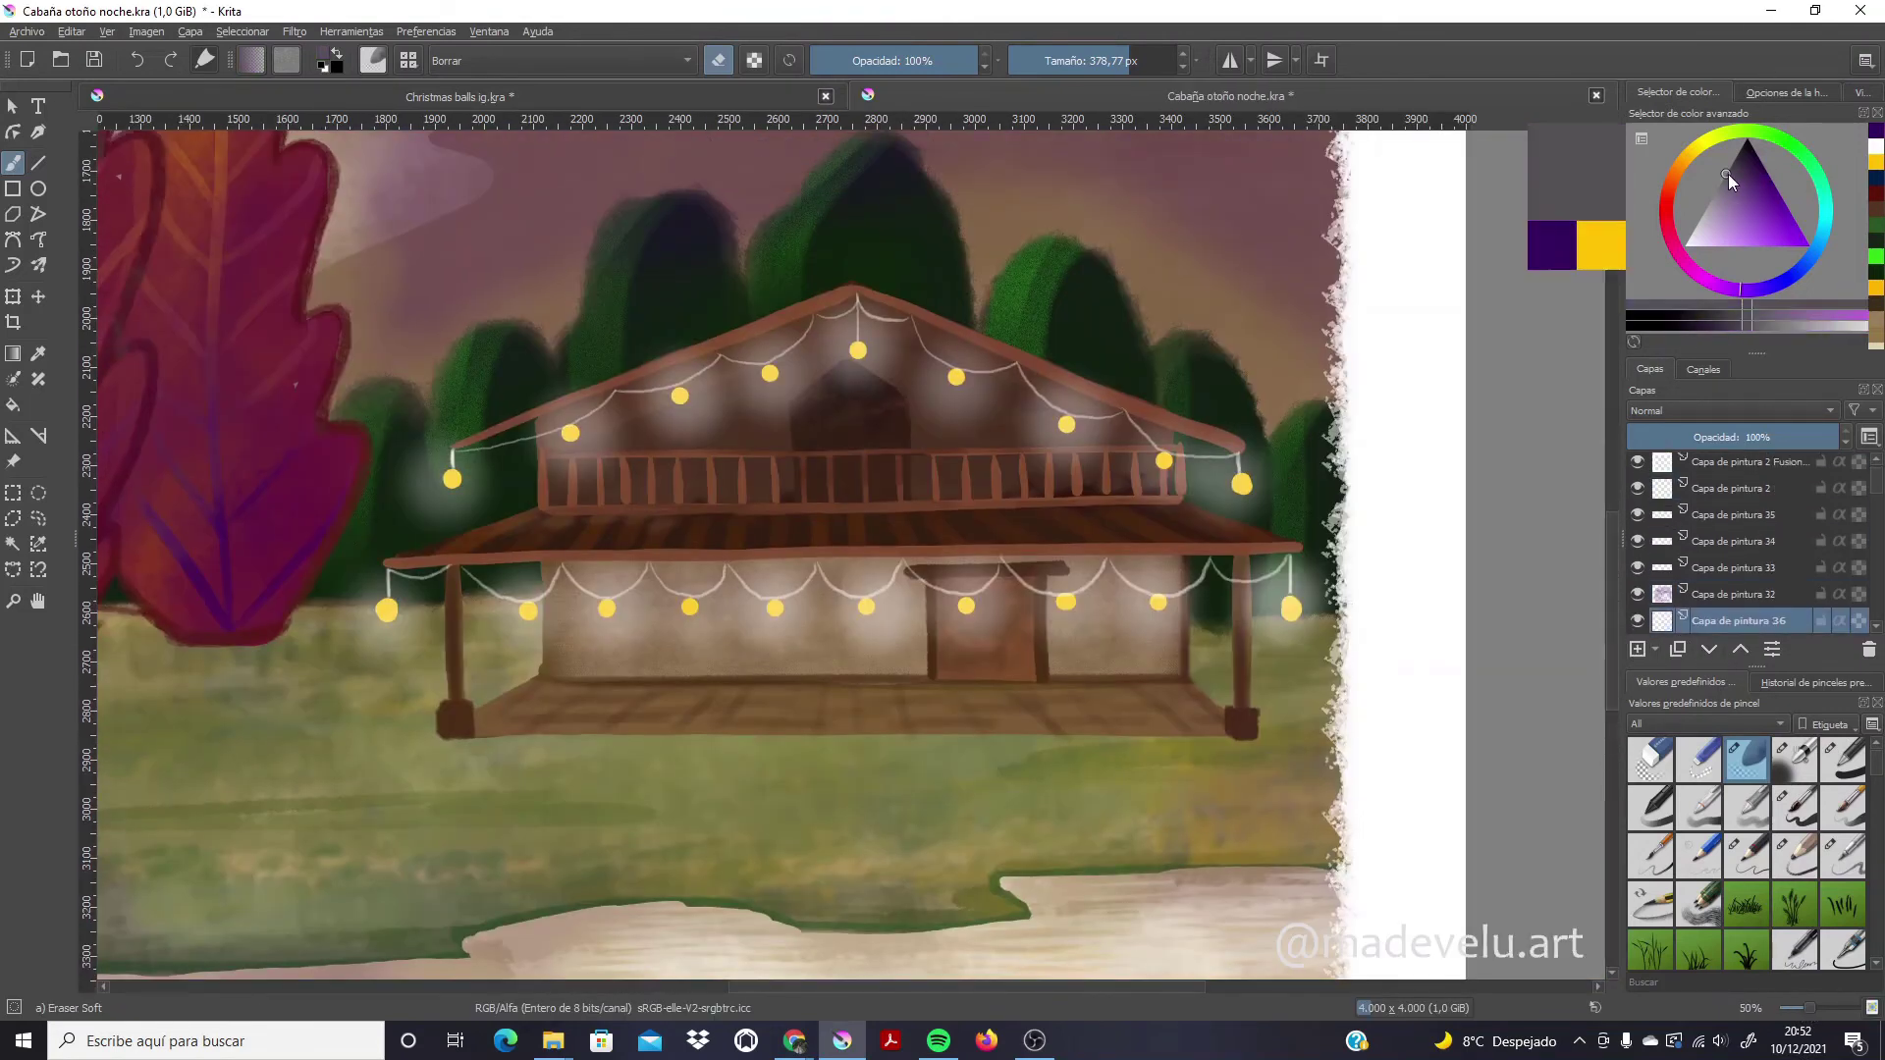
pyautogui.moveTo(1729, 174); pyautogui.dragTo(1751, 155)
pyautogui.click(1844, 854)
pyautogui.click(573, 631)
pyautogui.moveTo(573, 632); pyautogui.dragTo(578, 657)
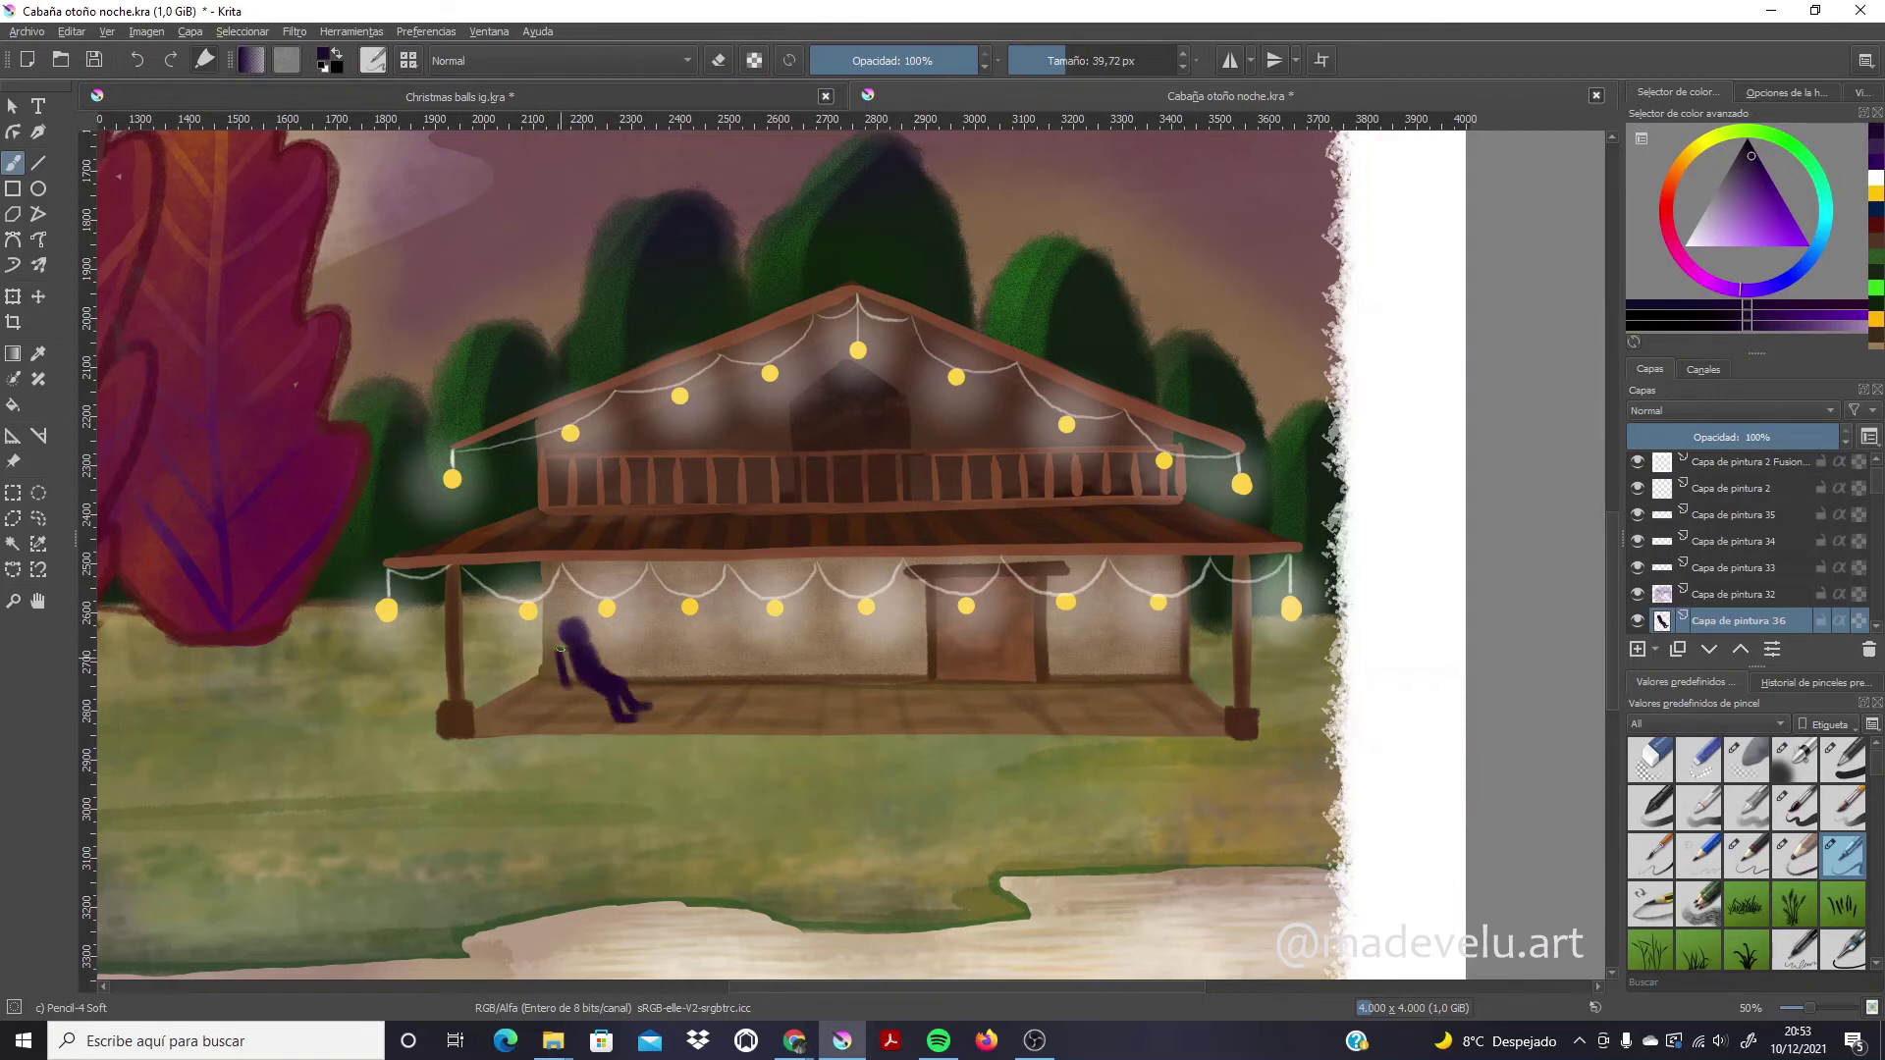
pyautogui.moveTo(614, 659); pyautogui.dragTo(673, 659)
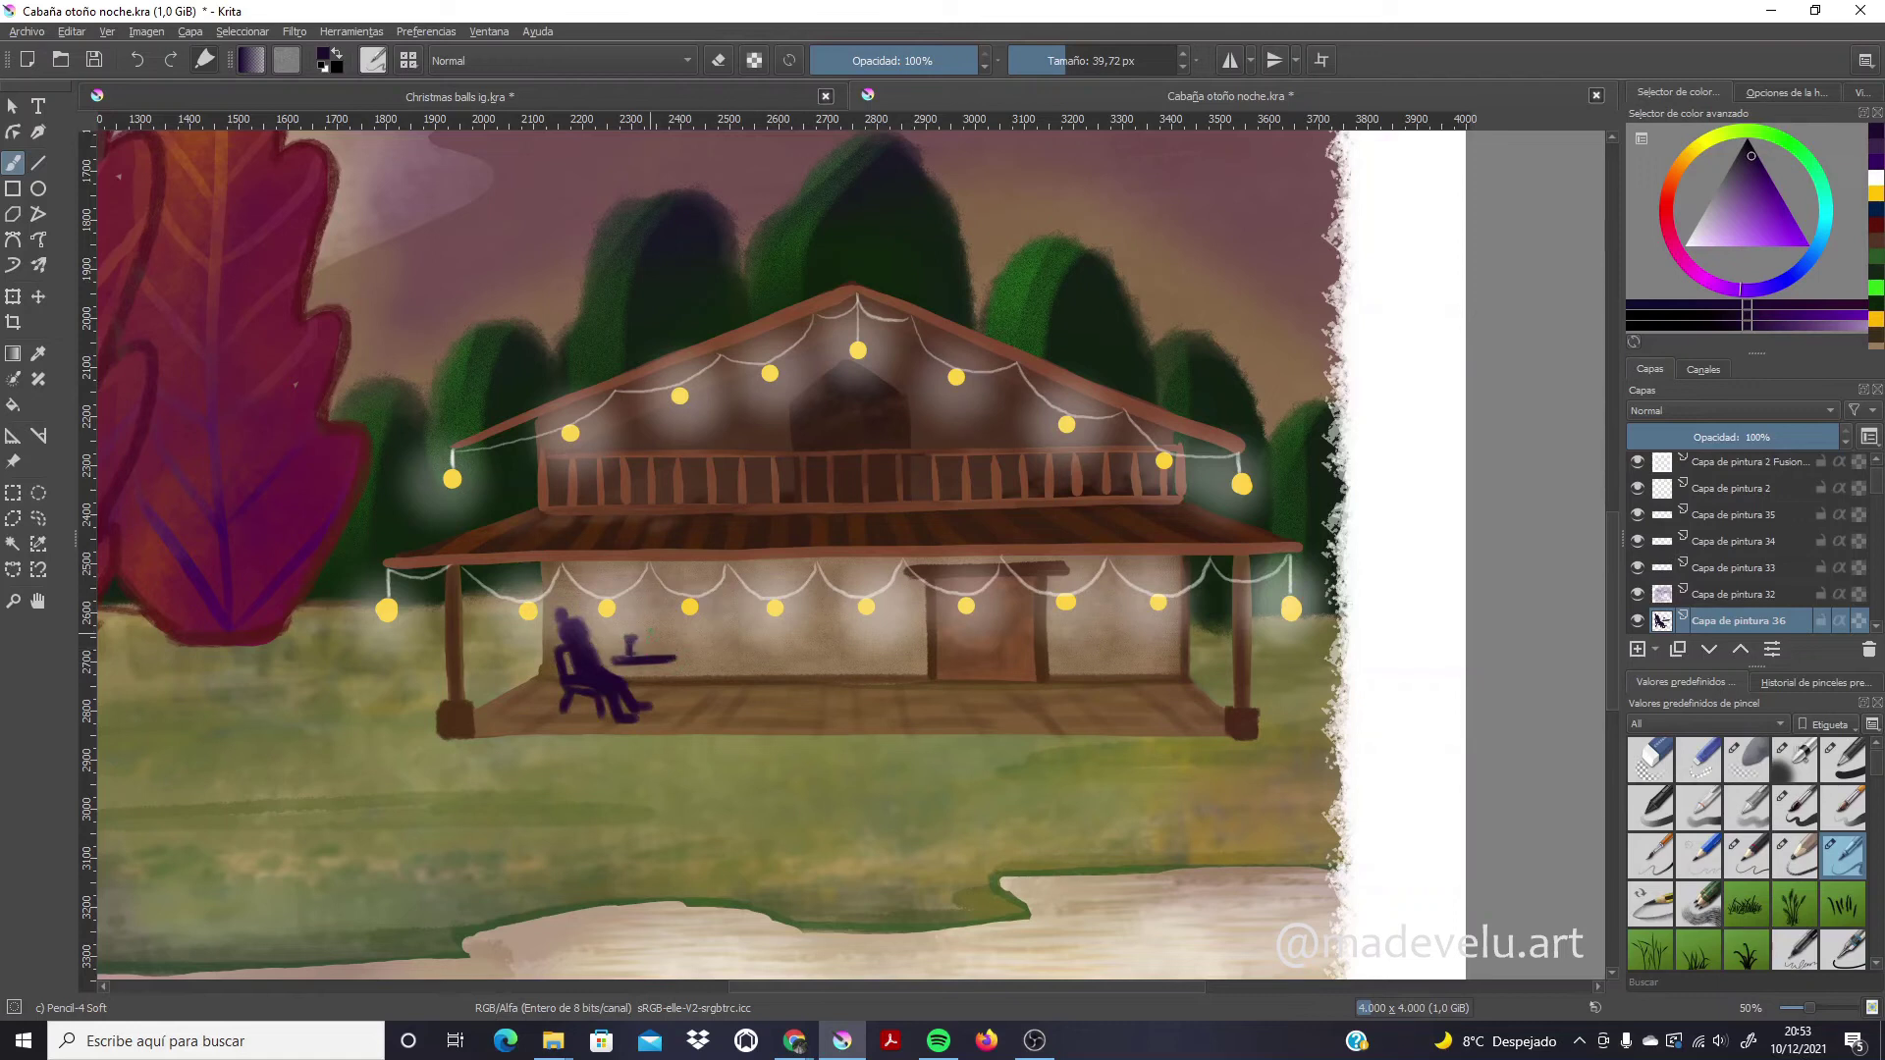
pyautogui.moveTo(687, 712); pyautogui.dragTo(730, 677)
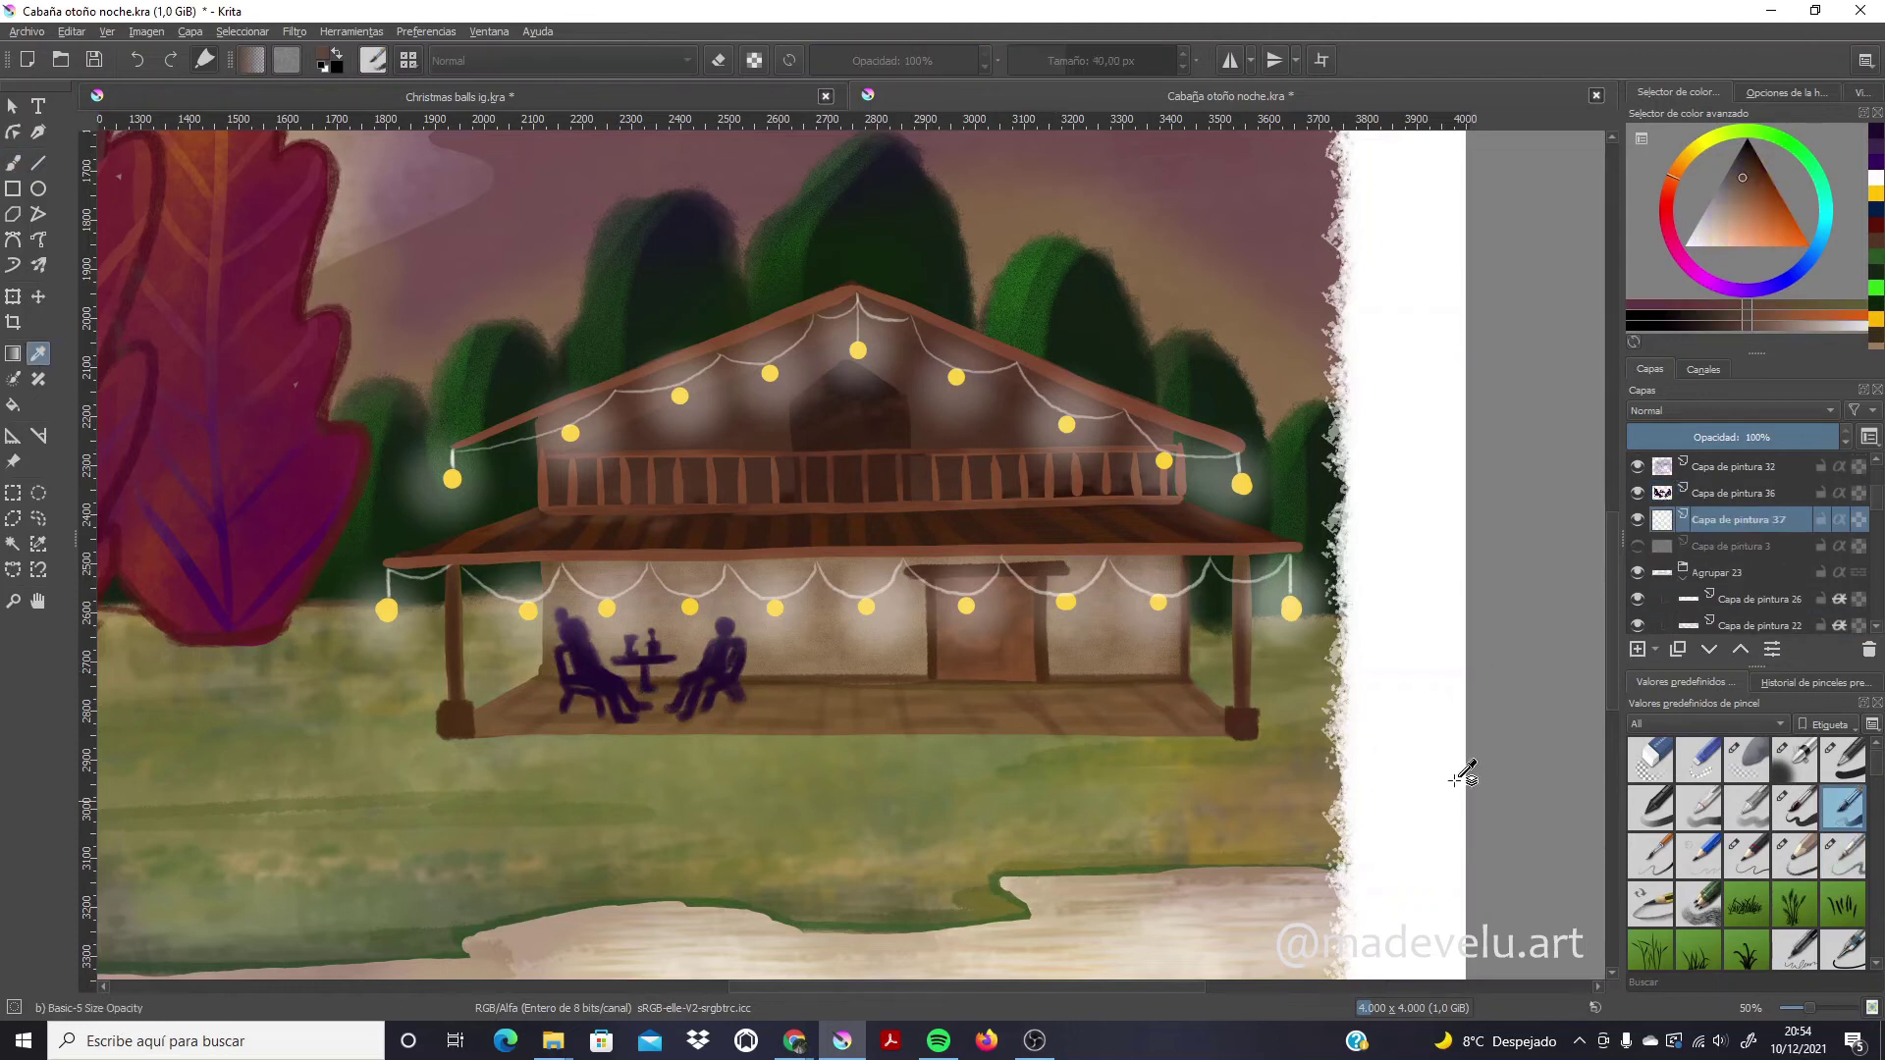
# Paint dark windows on the cabin's lower wall and a straight dark line along the porch bottom
pyautogui.moveTo(580, 594)
pyautogui.mouseDown()
pyautogui.moveTo(707, 643)
pyautogui.moveTo(701, 618)
pyautogui.moveTo(903, 581)
pyautogui.moveTo(810, 636)
pyautogui.moveTo(869, 613)
pyautogui.mouseUp()
pyautogui.moveTo(1089, 589)
pyautogui.mouseDown()
pyautogui.moveTo(1164, 629)
pyautogui.moveTo(1100, 634)
pyautogui.mouseUp()
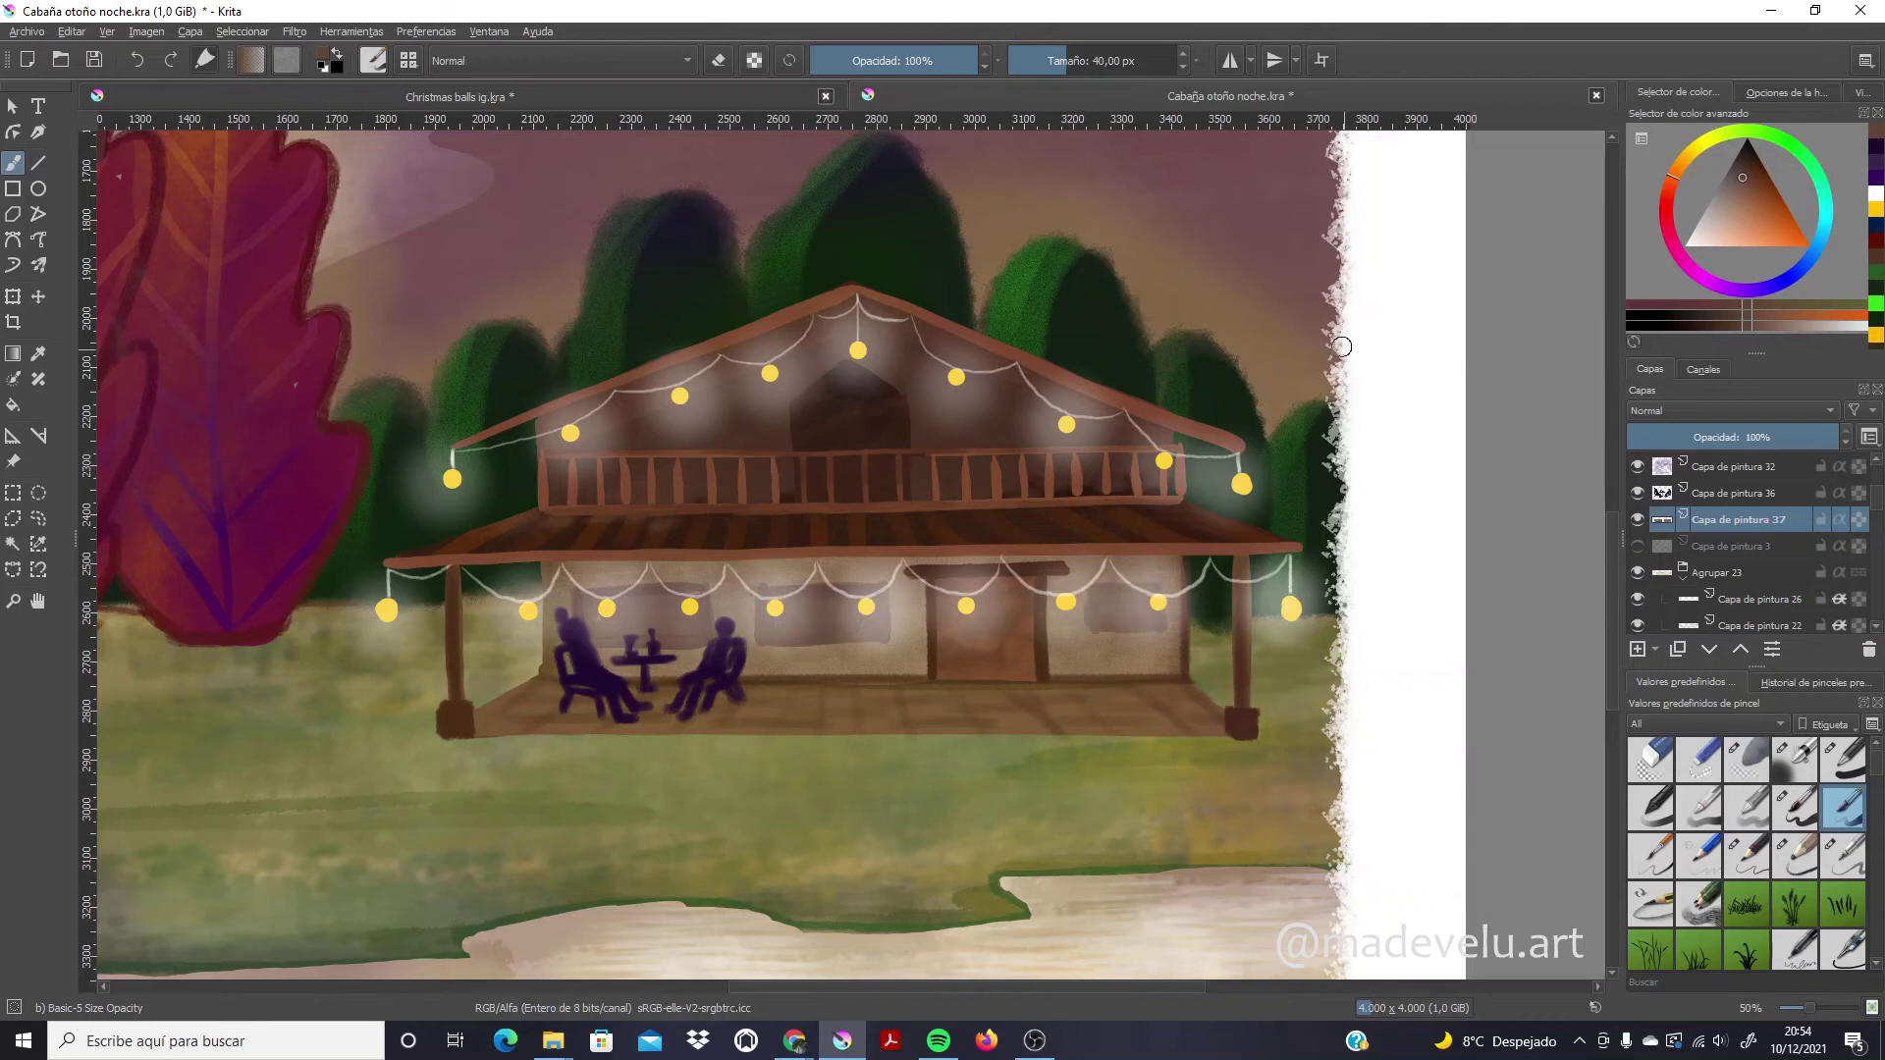
pyautogui.click(1843, 856)
pyautogui.moveTo(442, 739); pyautogui.dragTo(1244, 741)
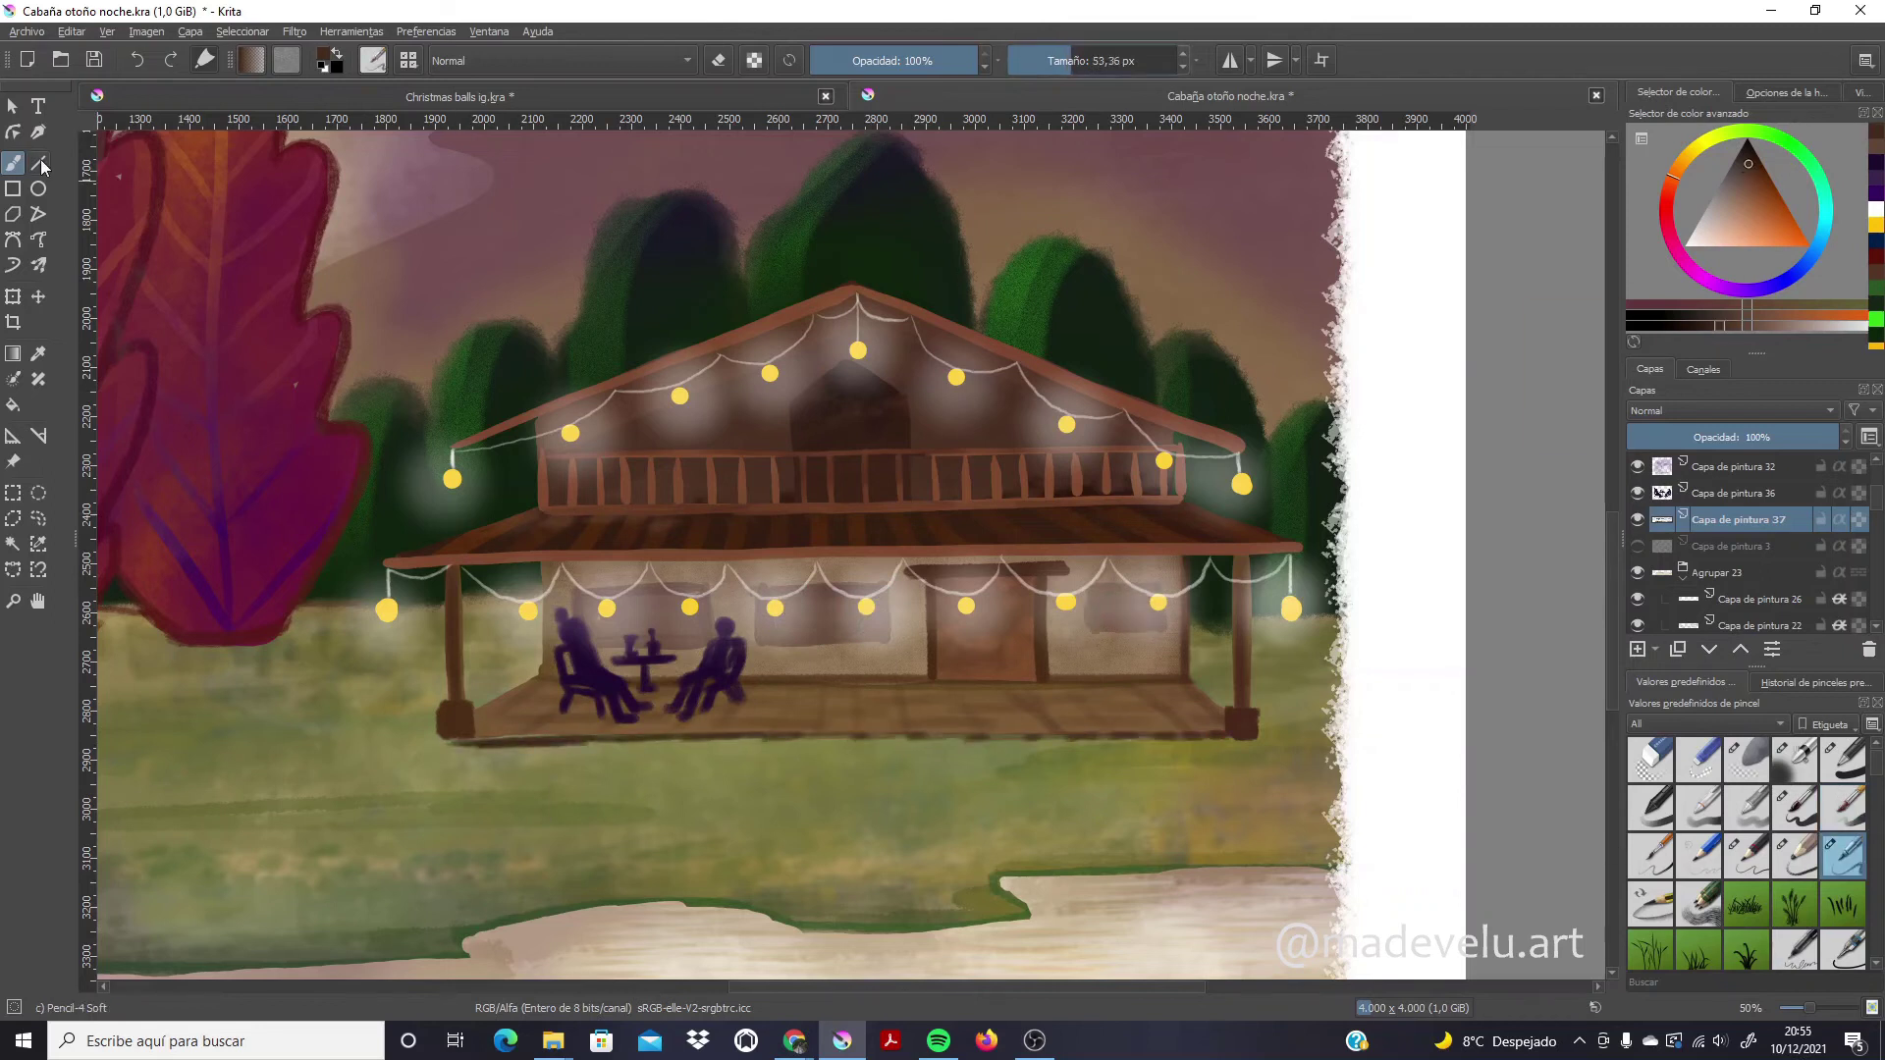
# Load the soft eraser, then select and hide the seated-figures layer
pyautogui.click(1746, 759)
pyautogui.press('b')
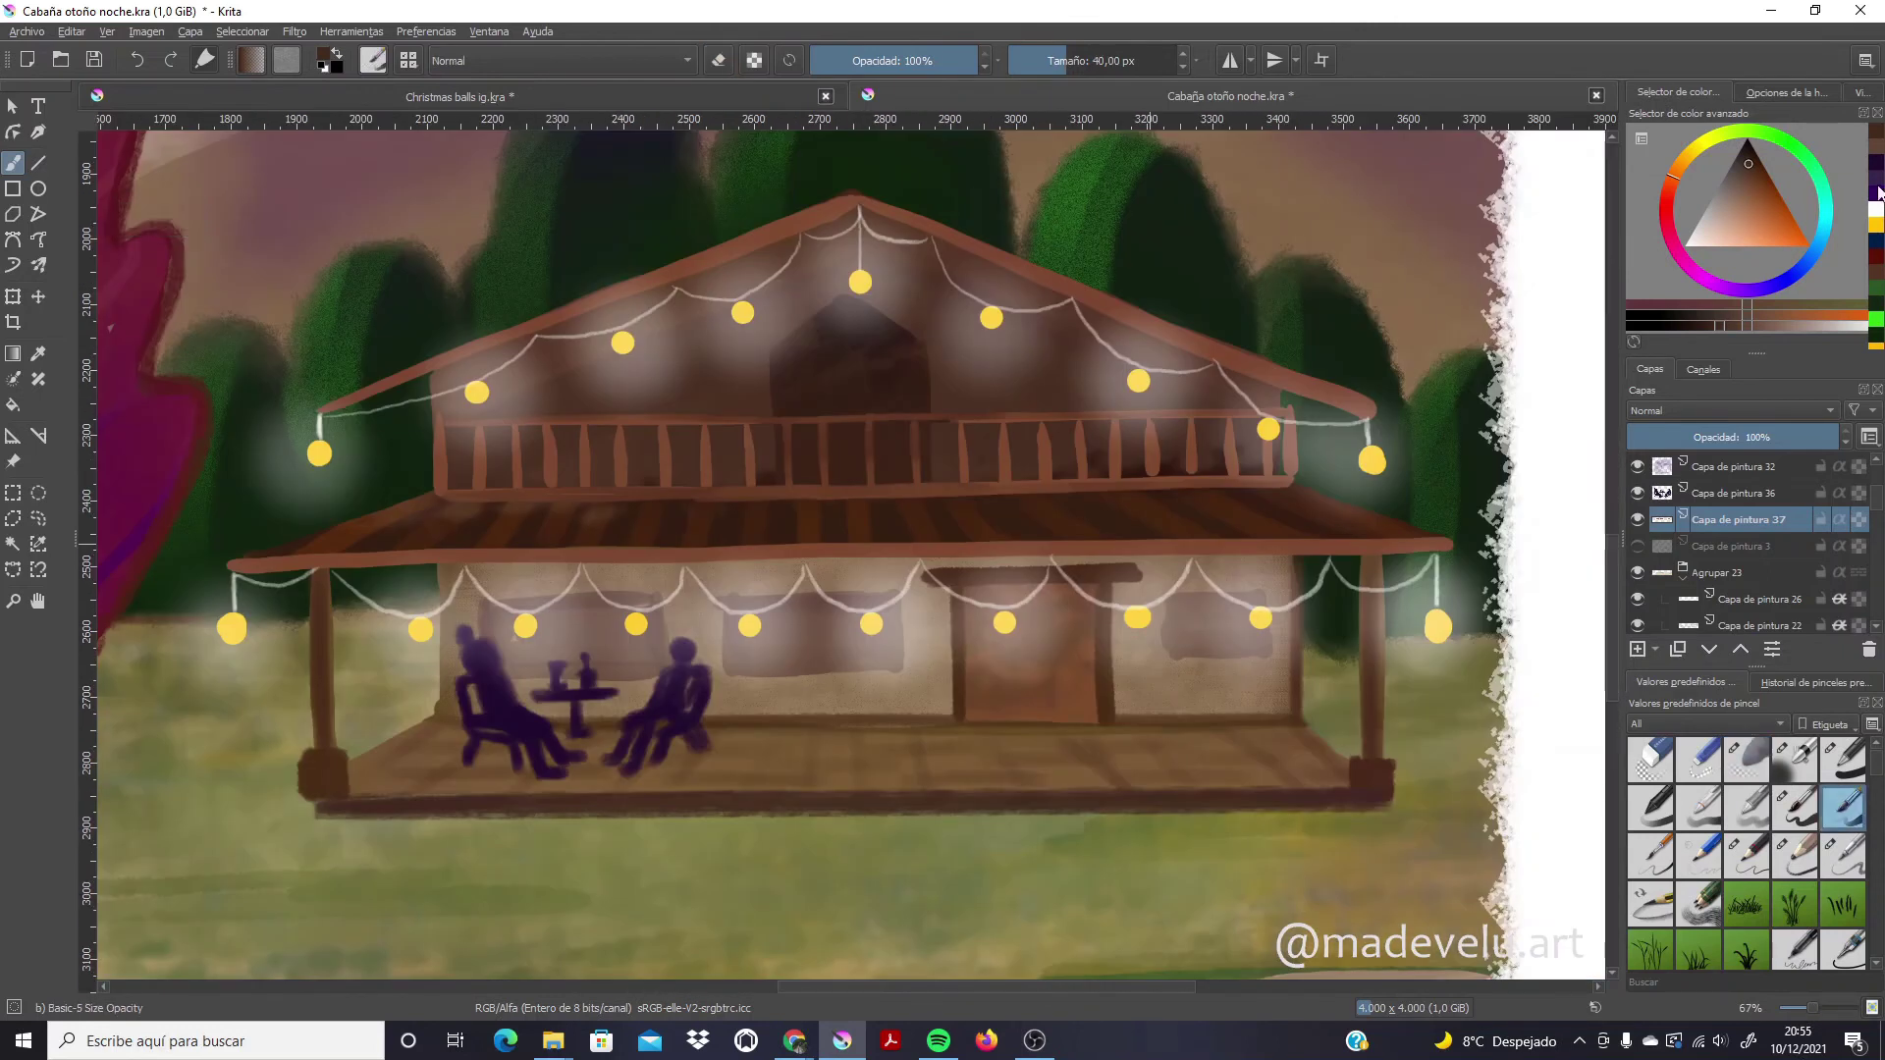
pyautogui.click(1753, 769)
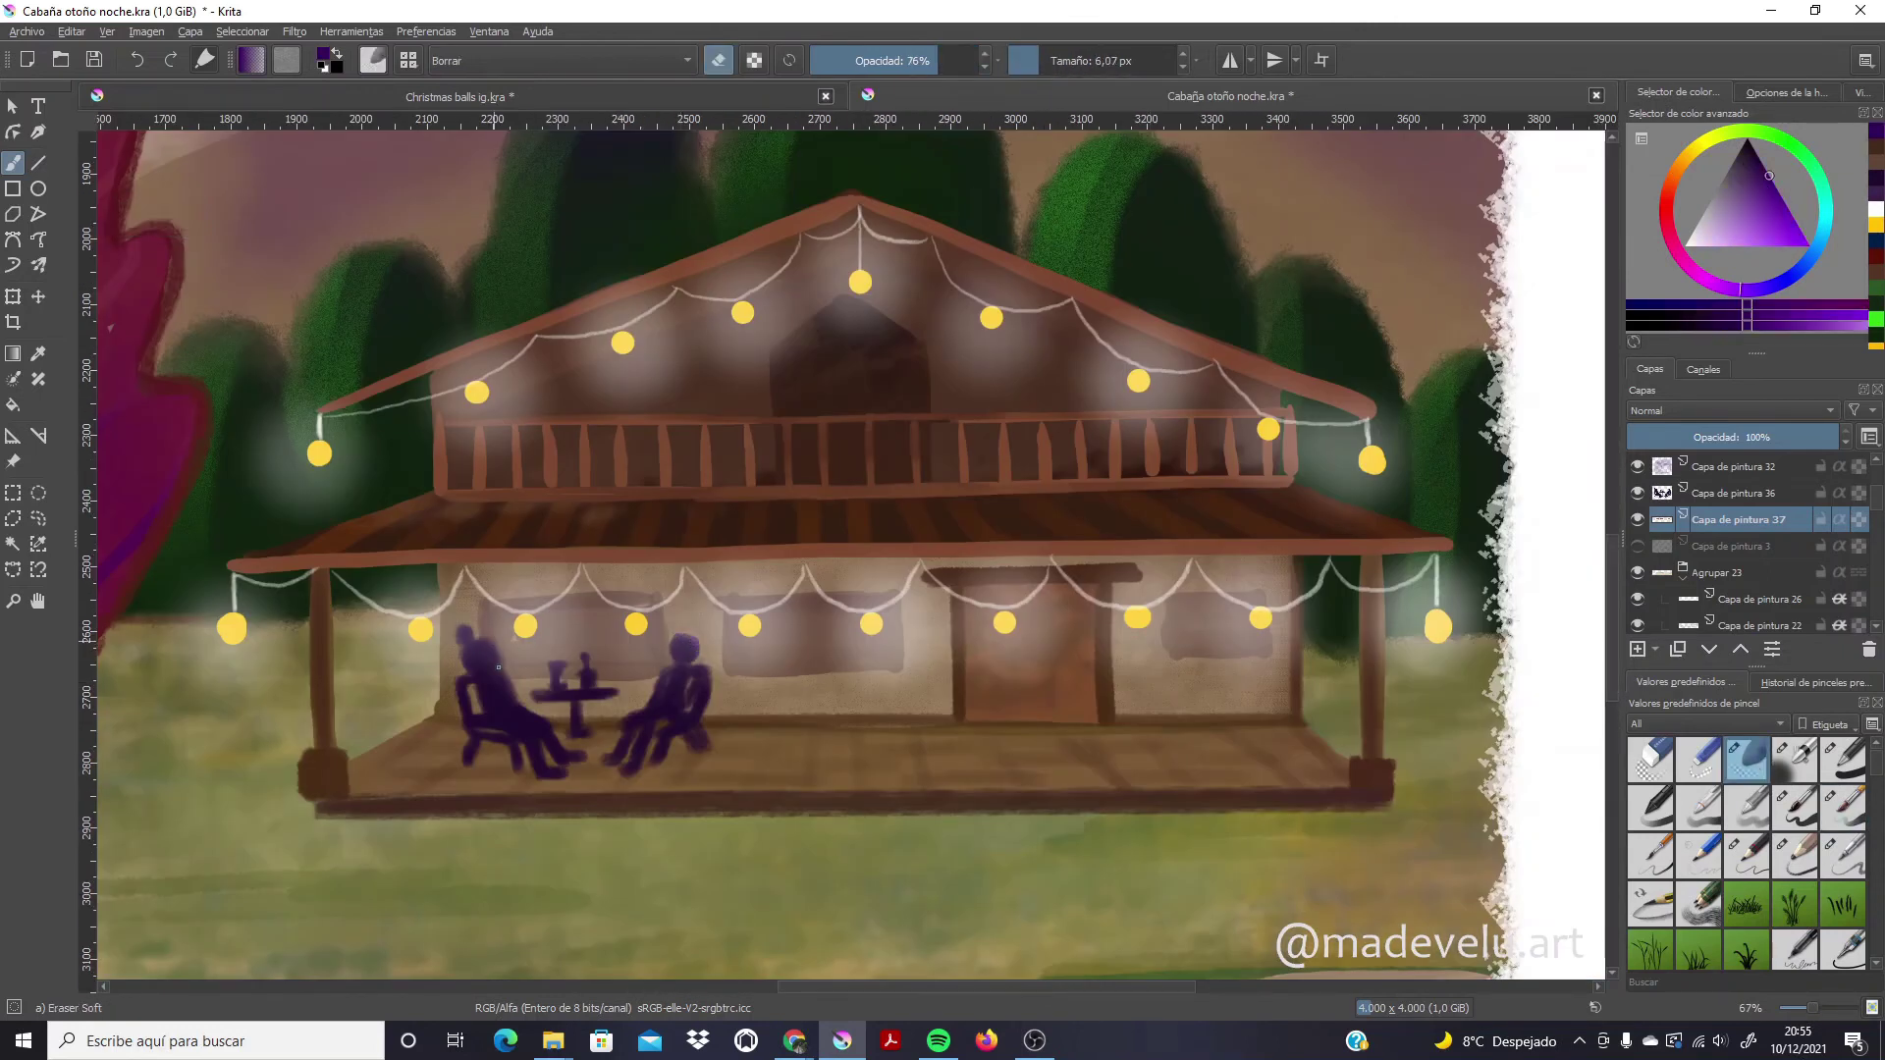
pyautogui.click(1644, 494)
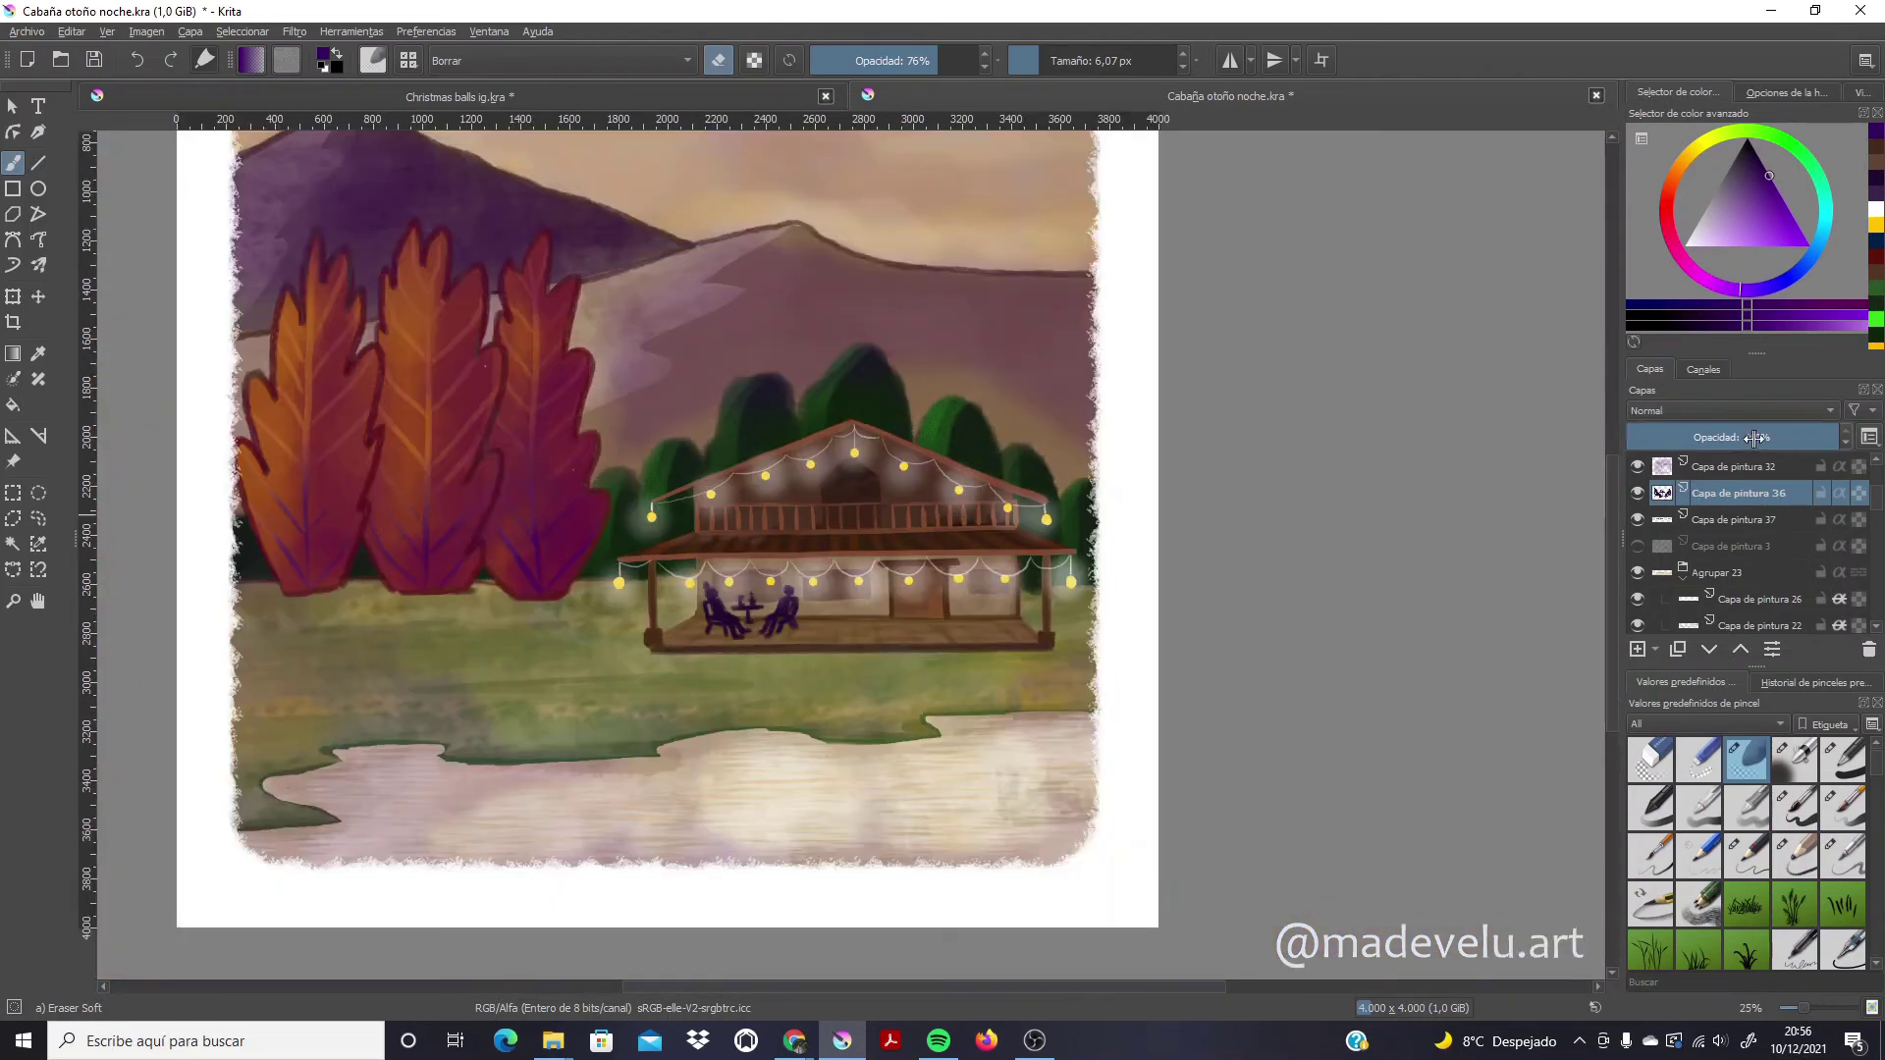
pyautogui.press('/')
pyautogui.click(1638, 493)
# Add a visible blur filter mask to Capa de pintura 33
pyautogui.moveTo(1803, 1009); pyautogui.dragTo(1787, 1009)
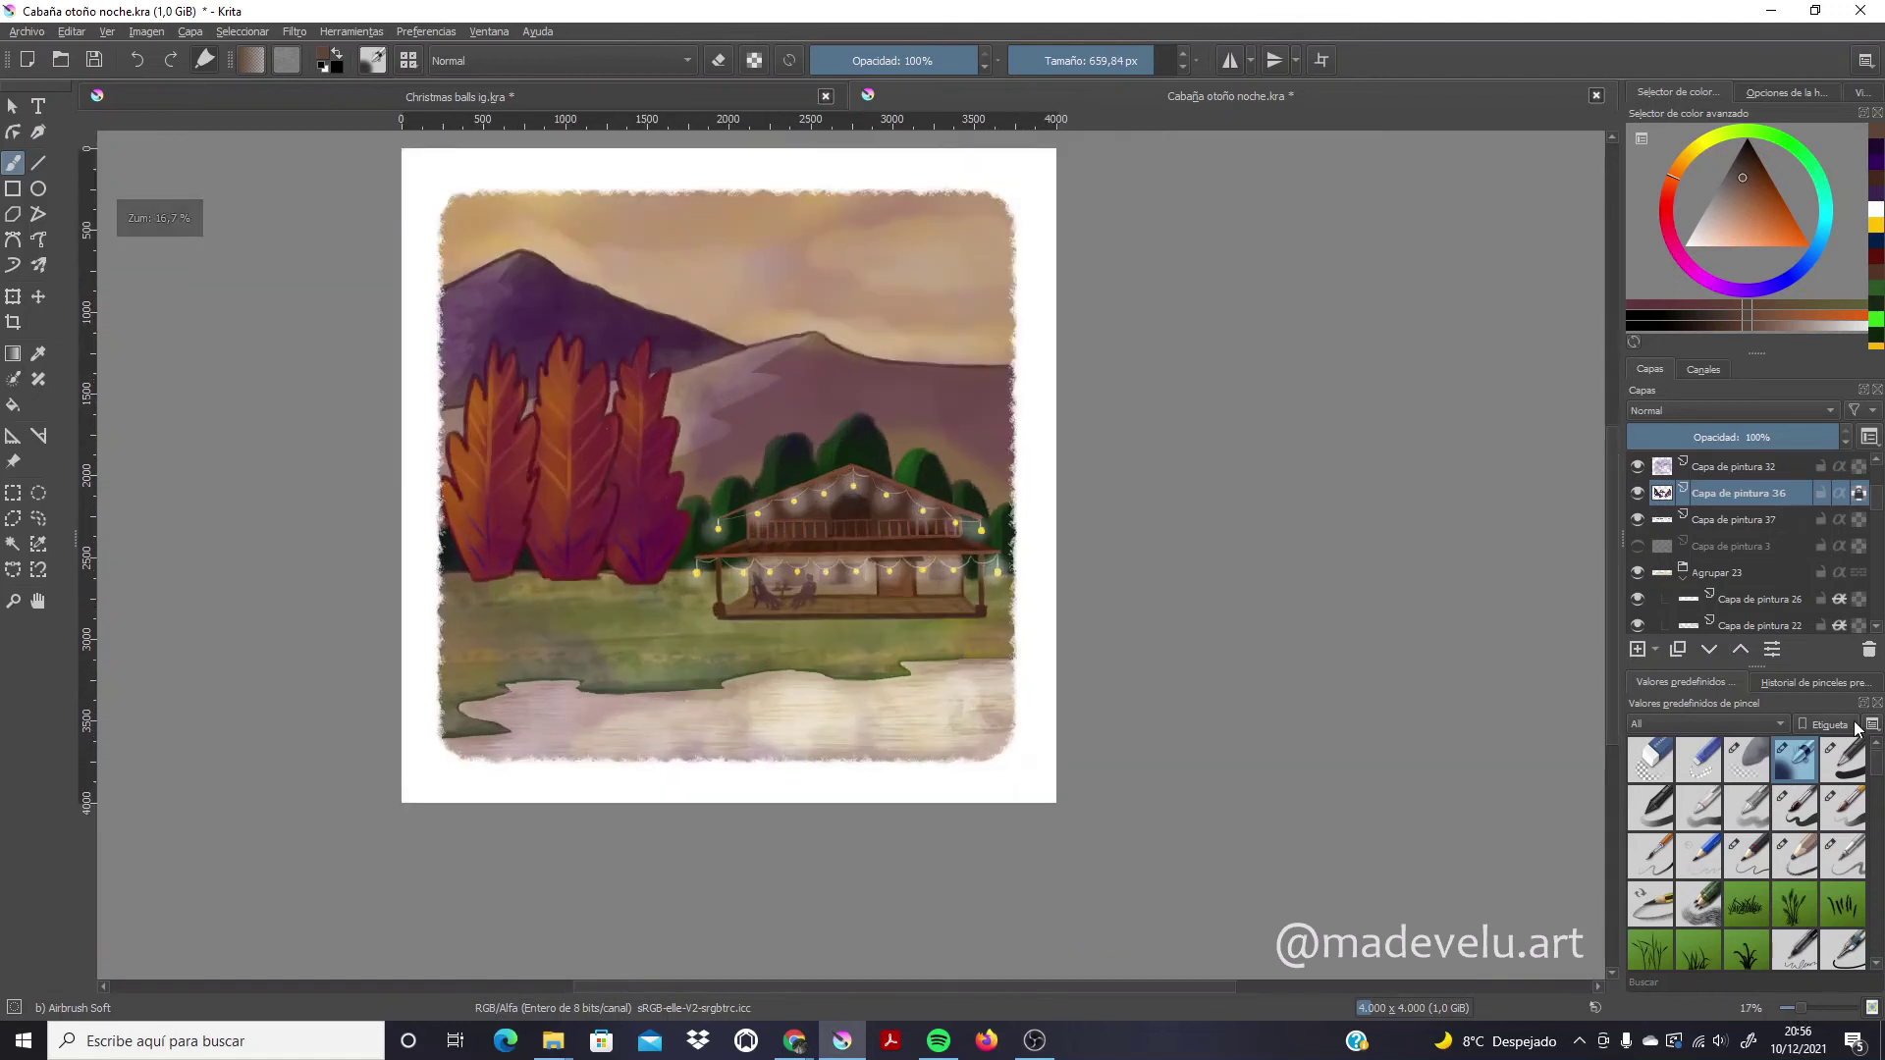
pyautogui.press('pageup')
pyautogui.press('pageup')
pyautogui.click(295, 31)
pyautogui.click(334, 136)
pyautogui.click(687, 135)
pyautogui.click(1463, 644)
pyautogui.click(1638, 598)
# Erase a narrow strip of the white border beside the right-edge trees with a hard round eraser
pyautogui.press('+')
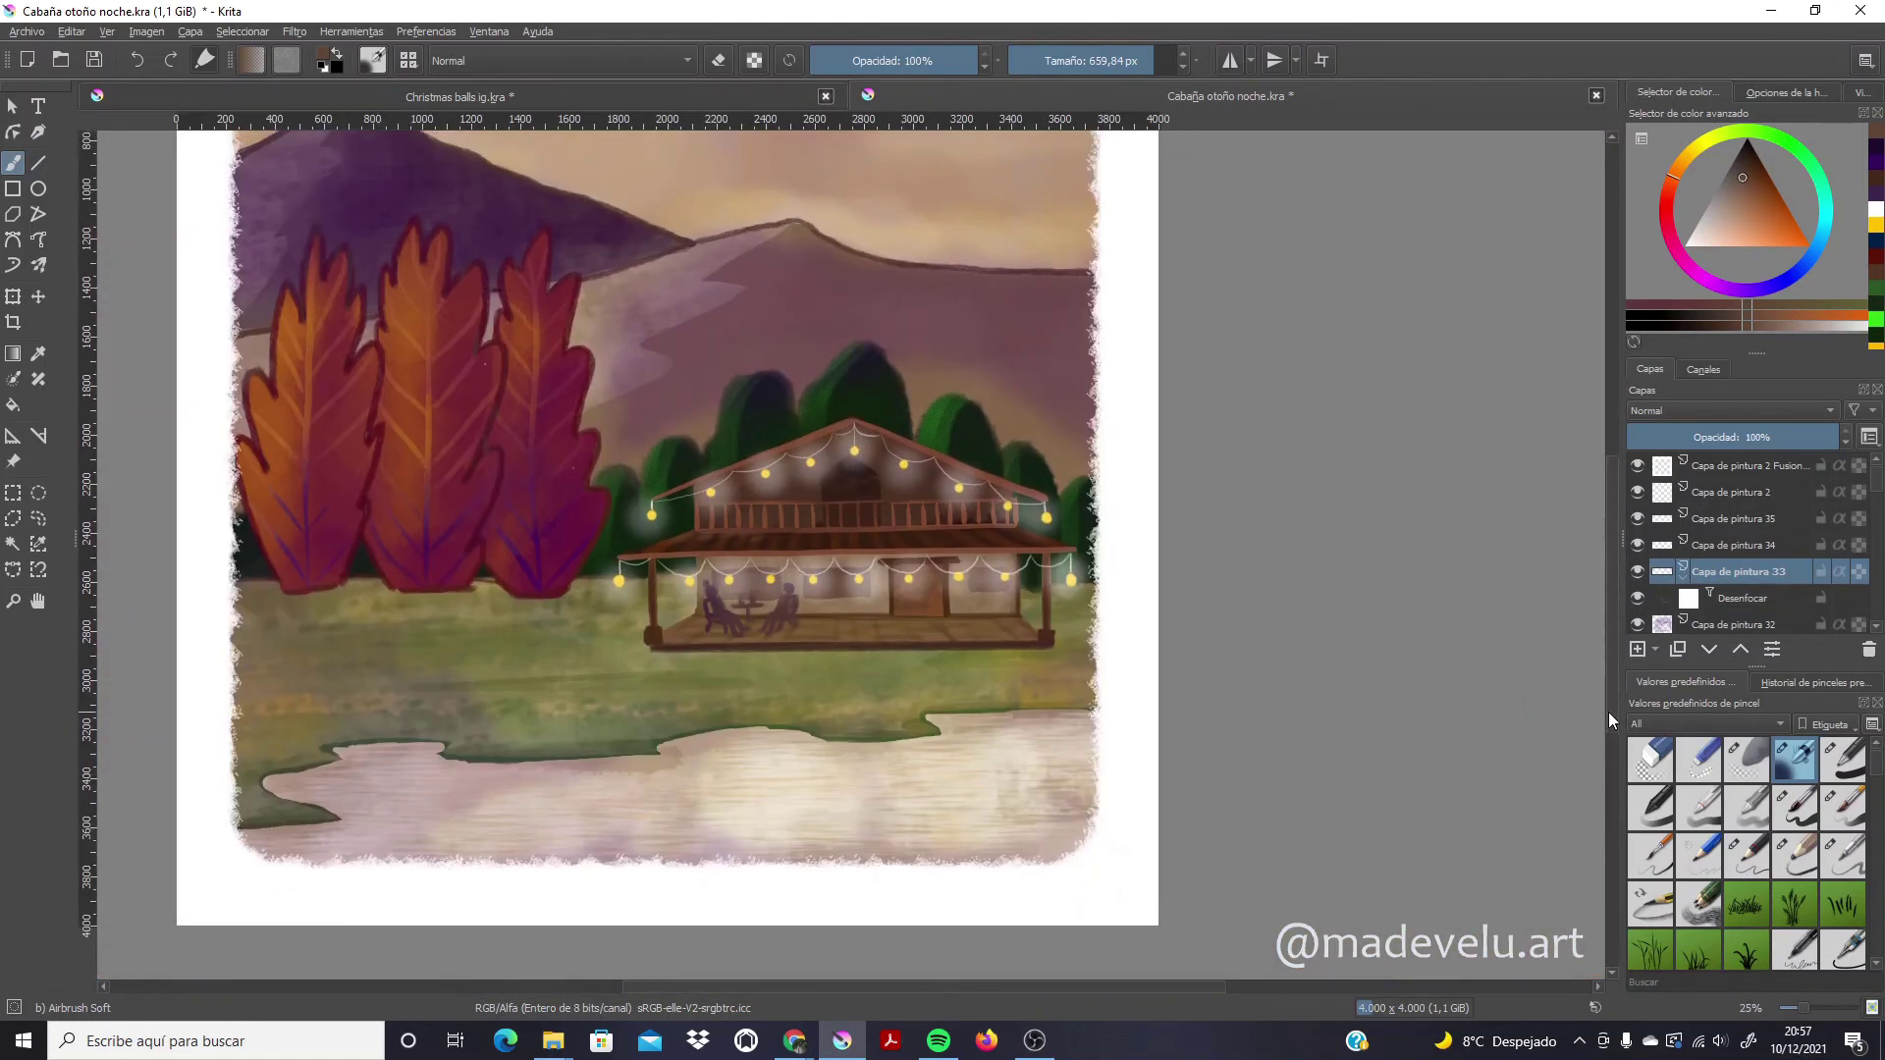
pyautogui.click(1843, 854)
pyautogui.click(1738, 466)
pyautogui.click(1638, 467)
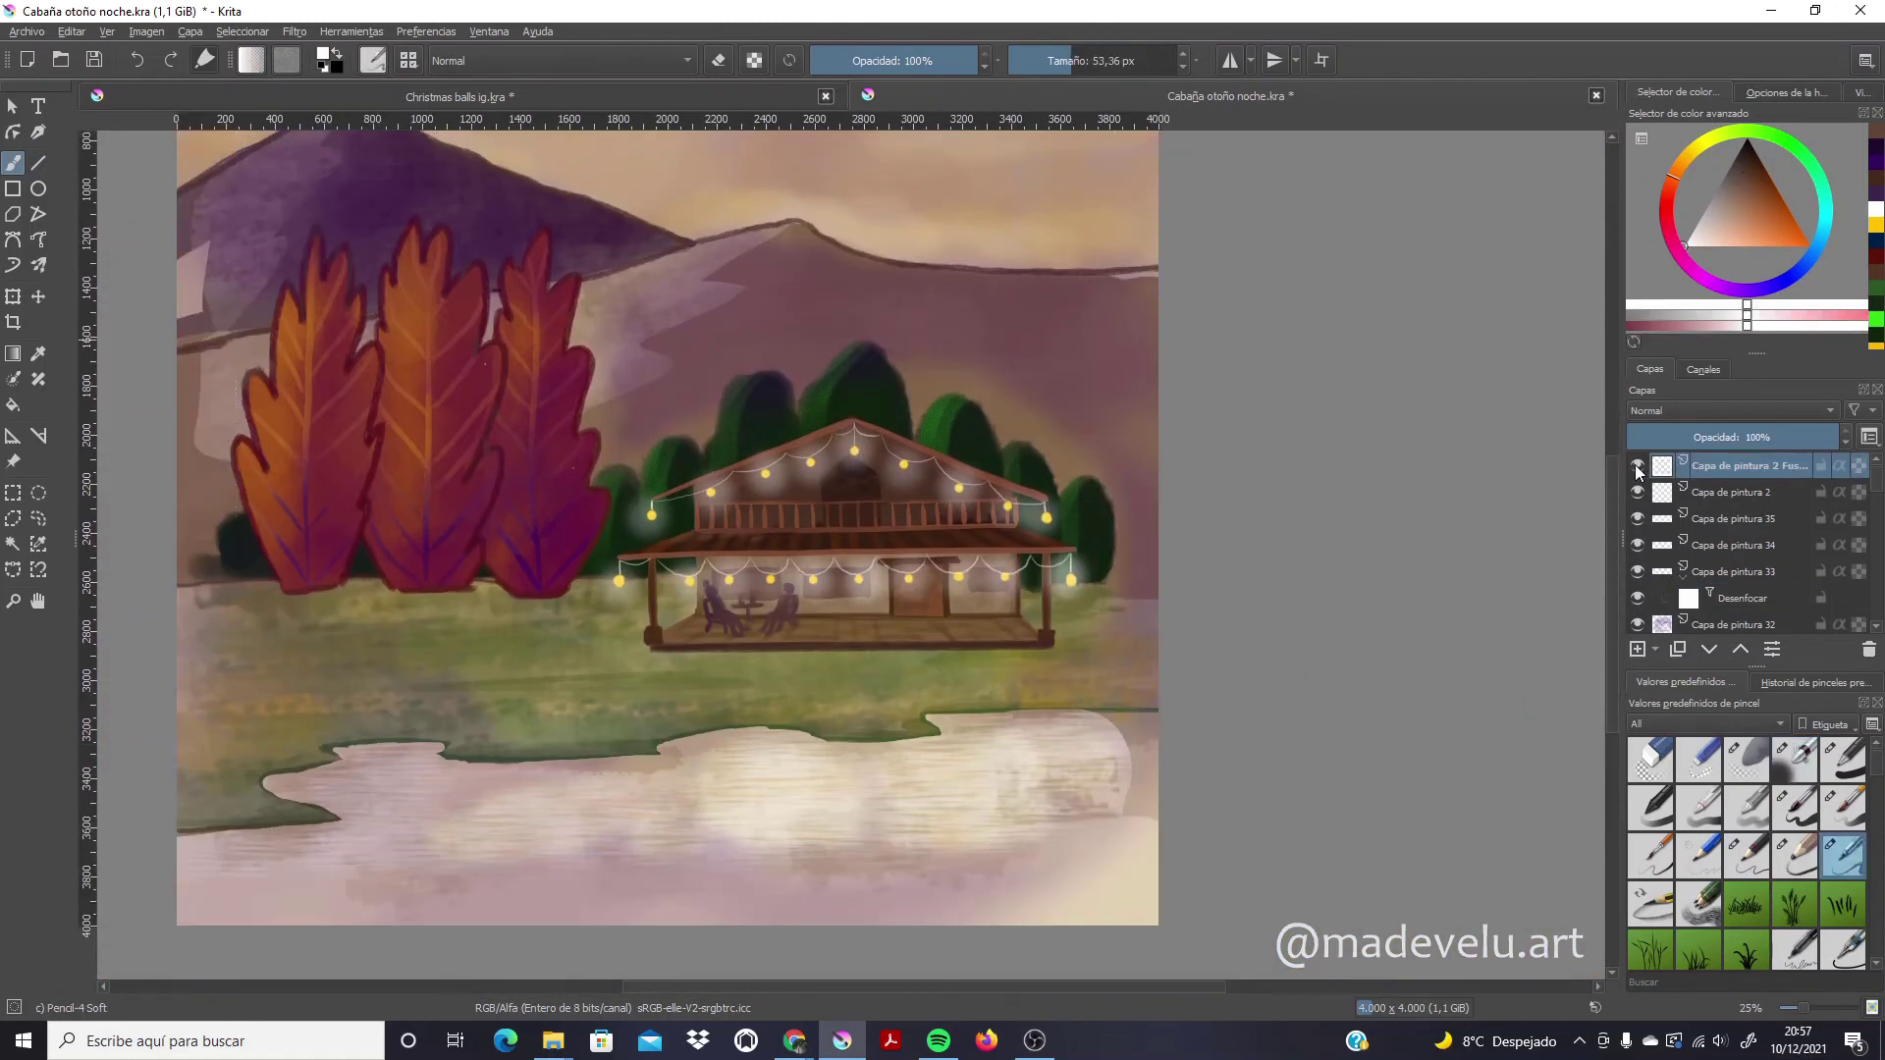
pyautogui.click(1746, 759)
pyautogui.moveTo(1087, 491); pyautogui.dragTo(1083, 484)
pyautogui.click(1650, 759)
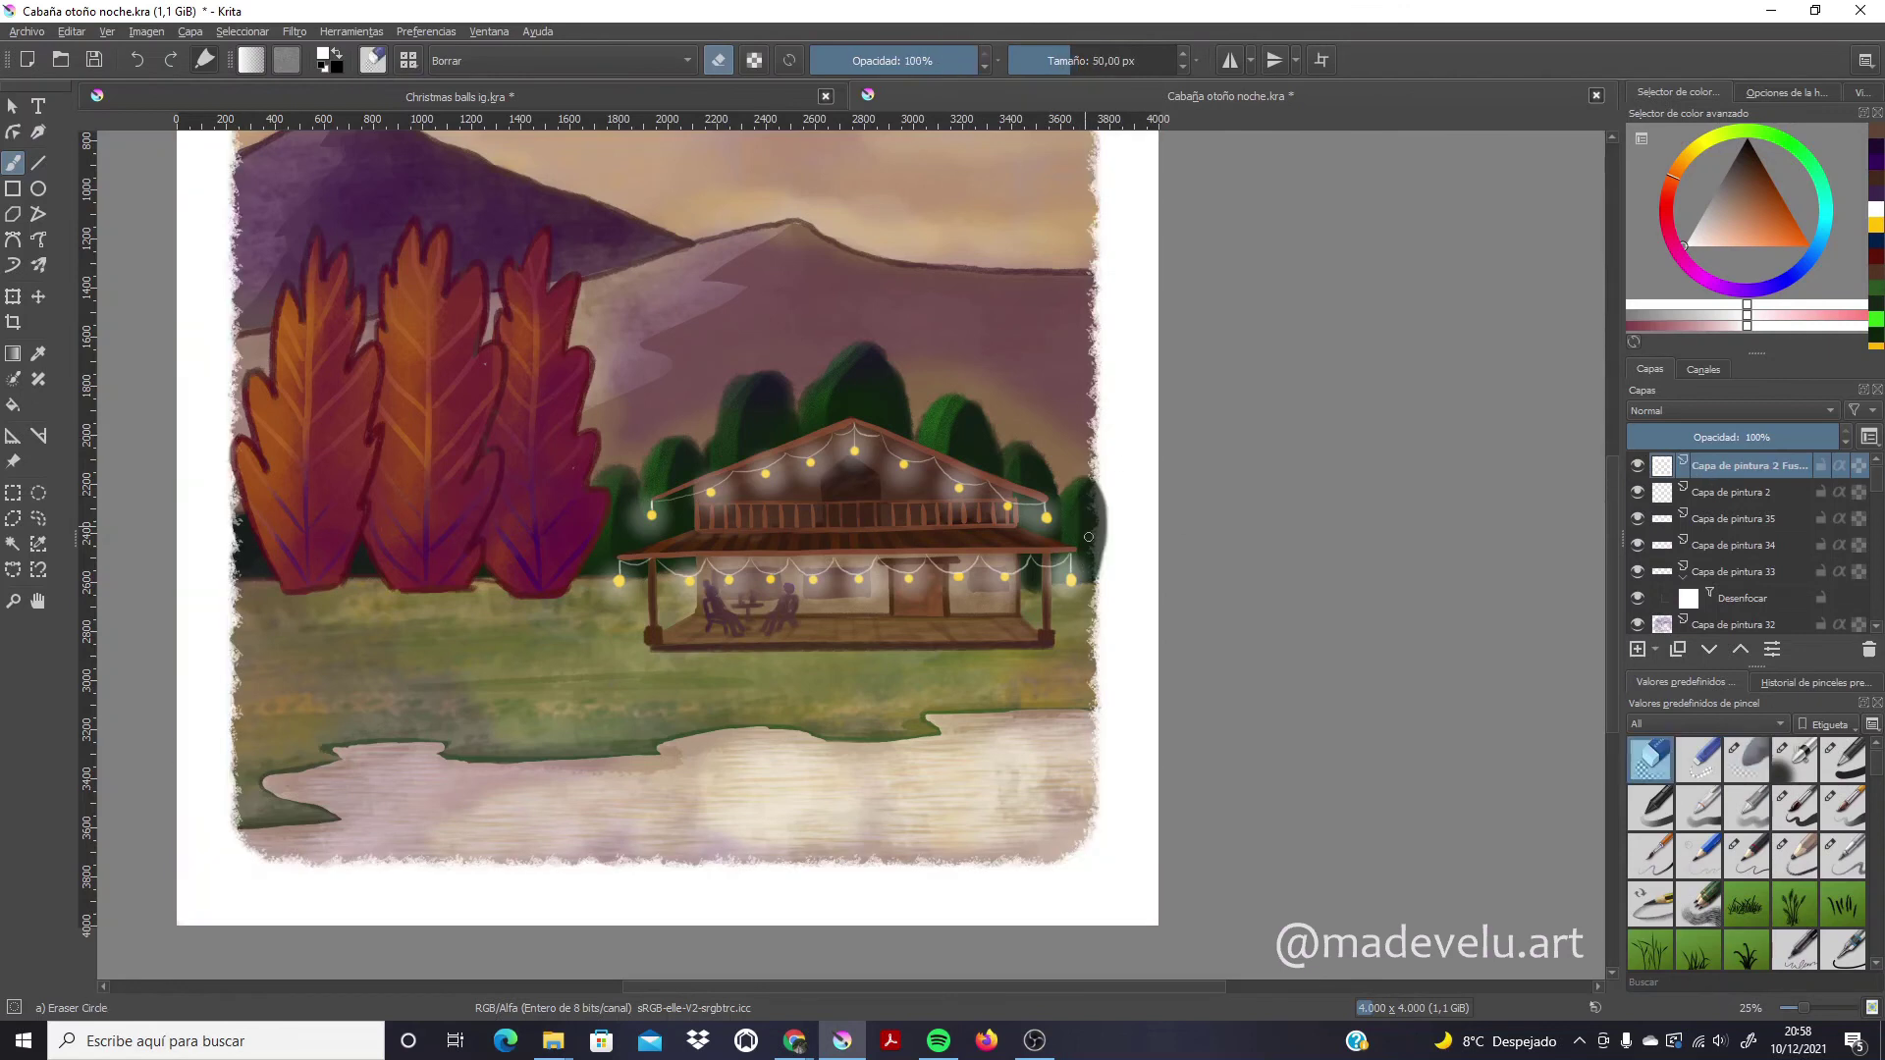
pyautogui.hotkey('ctrl', 'z')
pyautogui.moveTo(1088, 569); pyautogui.dragTo(1082, 484)
pyautogui.moveTo(1799, 1005); pyautogui.dragTo(1805, 1008)
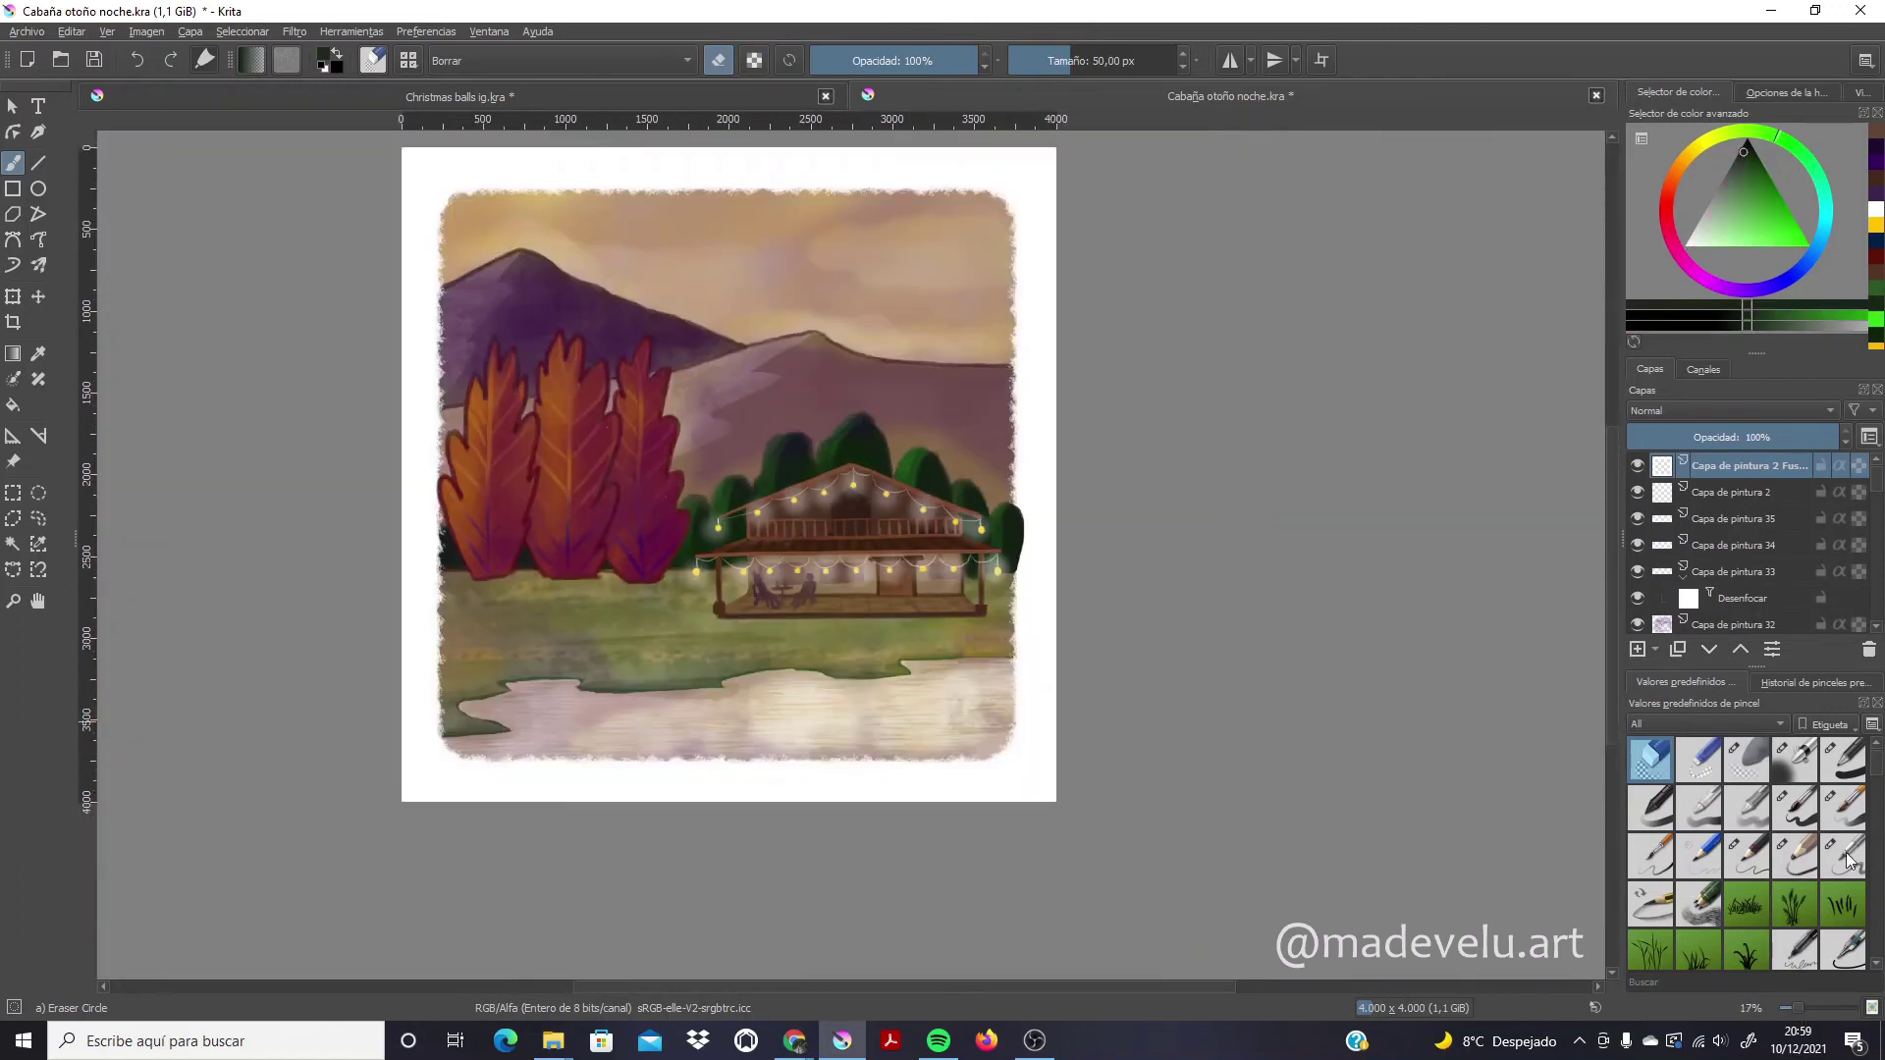
pyautogui.click(1848, 858)
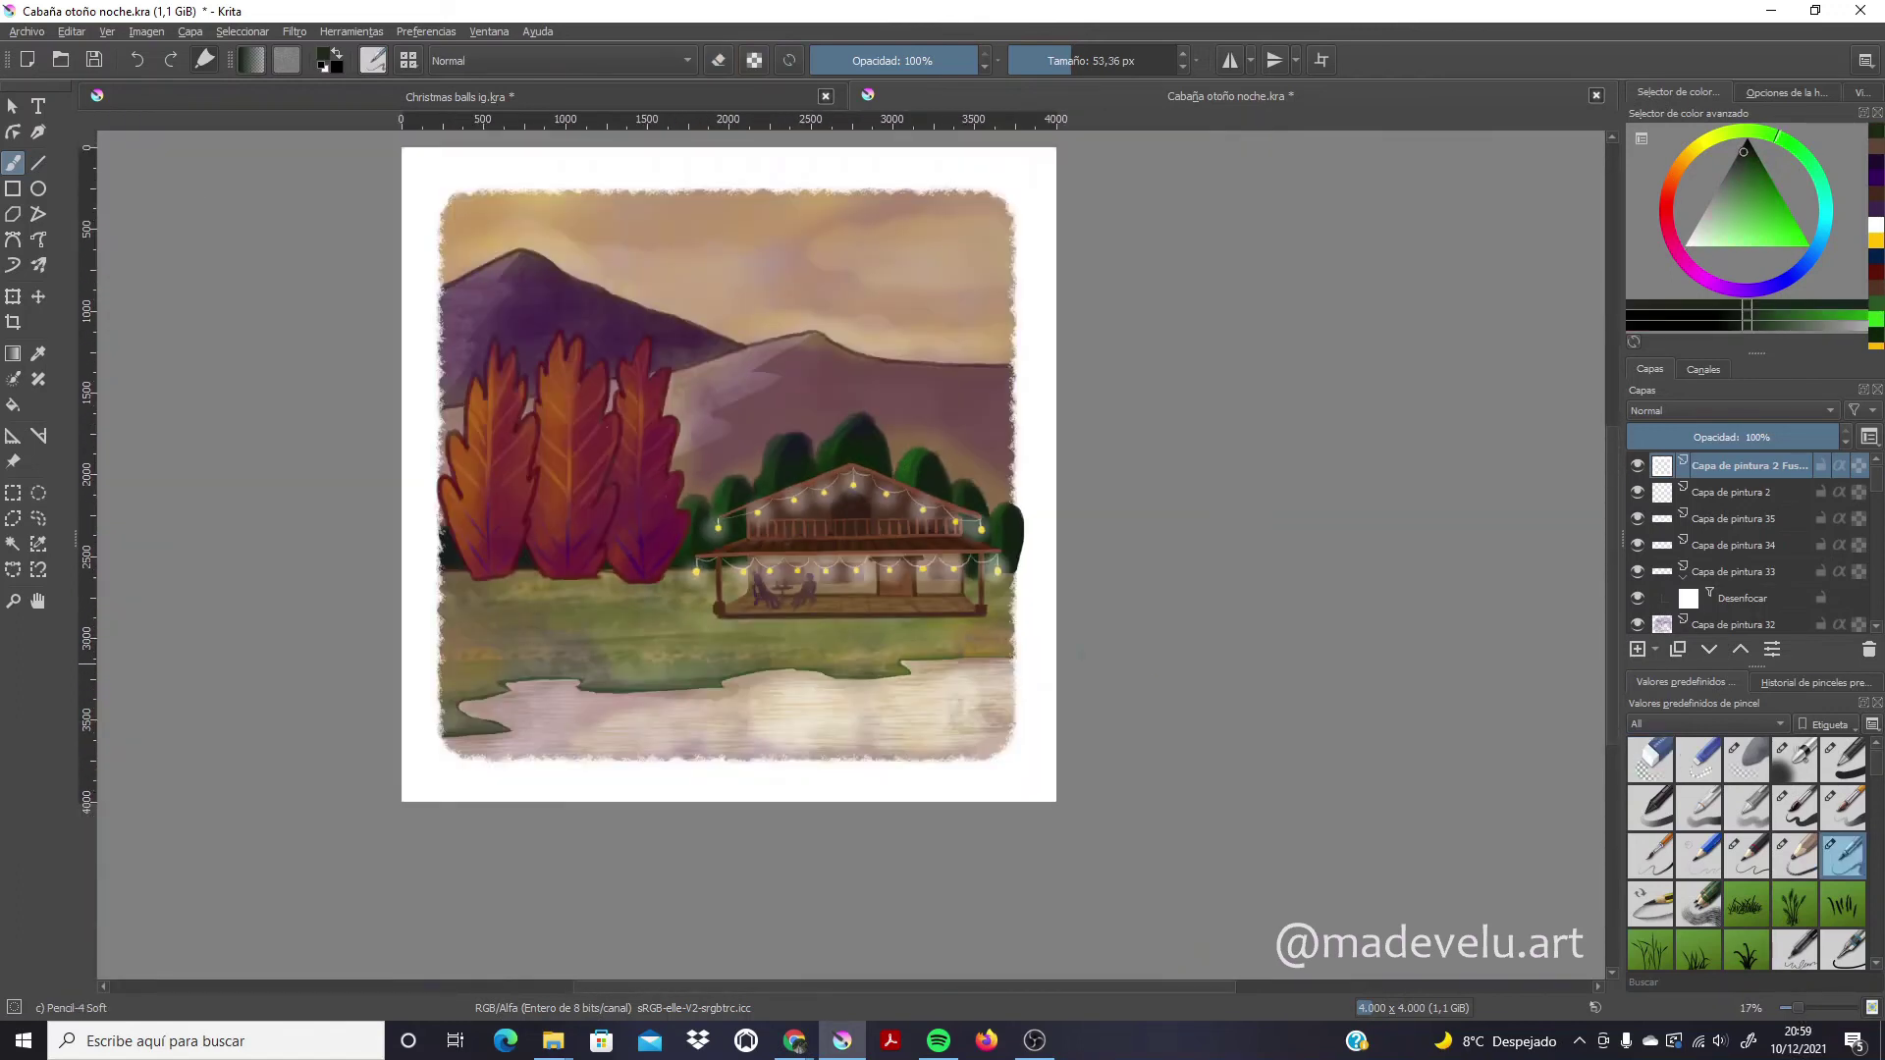
# Size the brush, add a new top layer, and shift the 2021 artist signature lower-left
pyautogui.moveTo(510, 628); pyautogui.dragTo(499, 624)
pyautogui.click(1076, 60)
pyautogui.click(1637, 649)
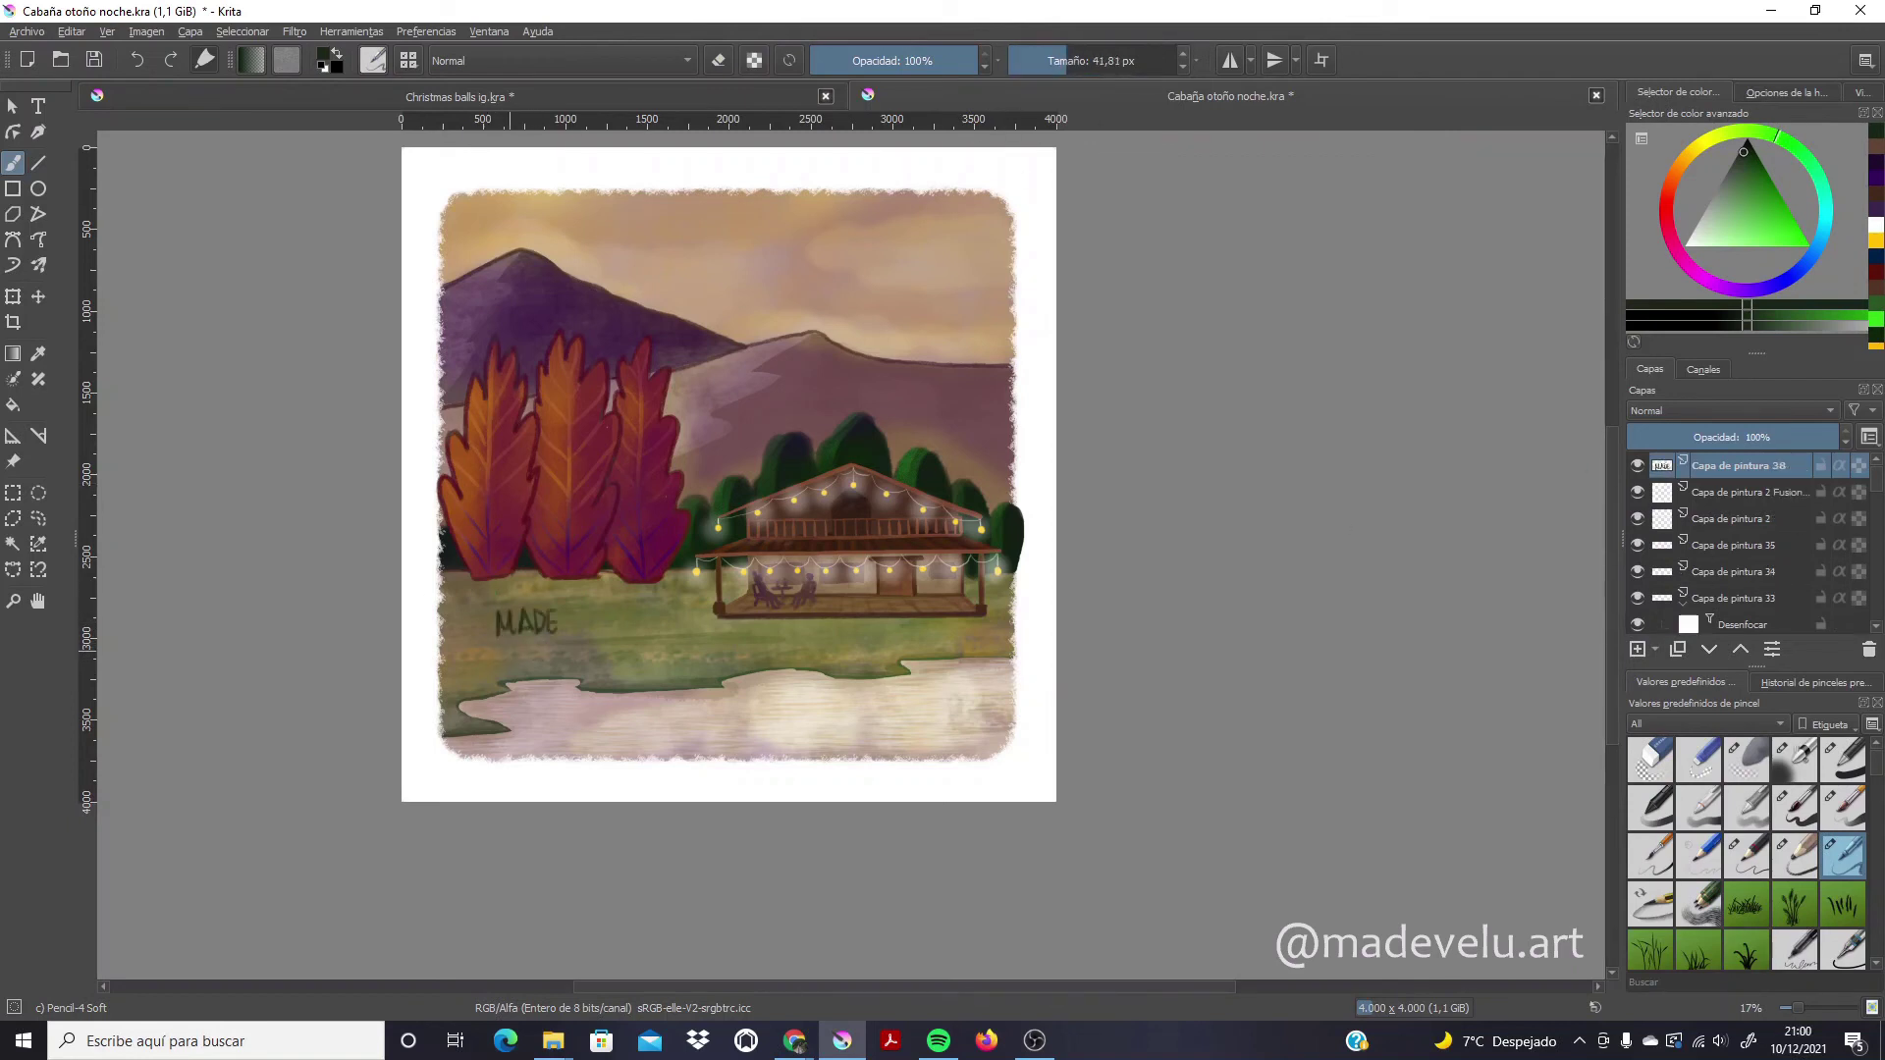
pyautogui.moveTo(501, 682); pyautogui.dragTo(484, 690)
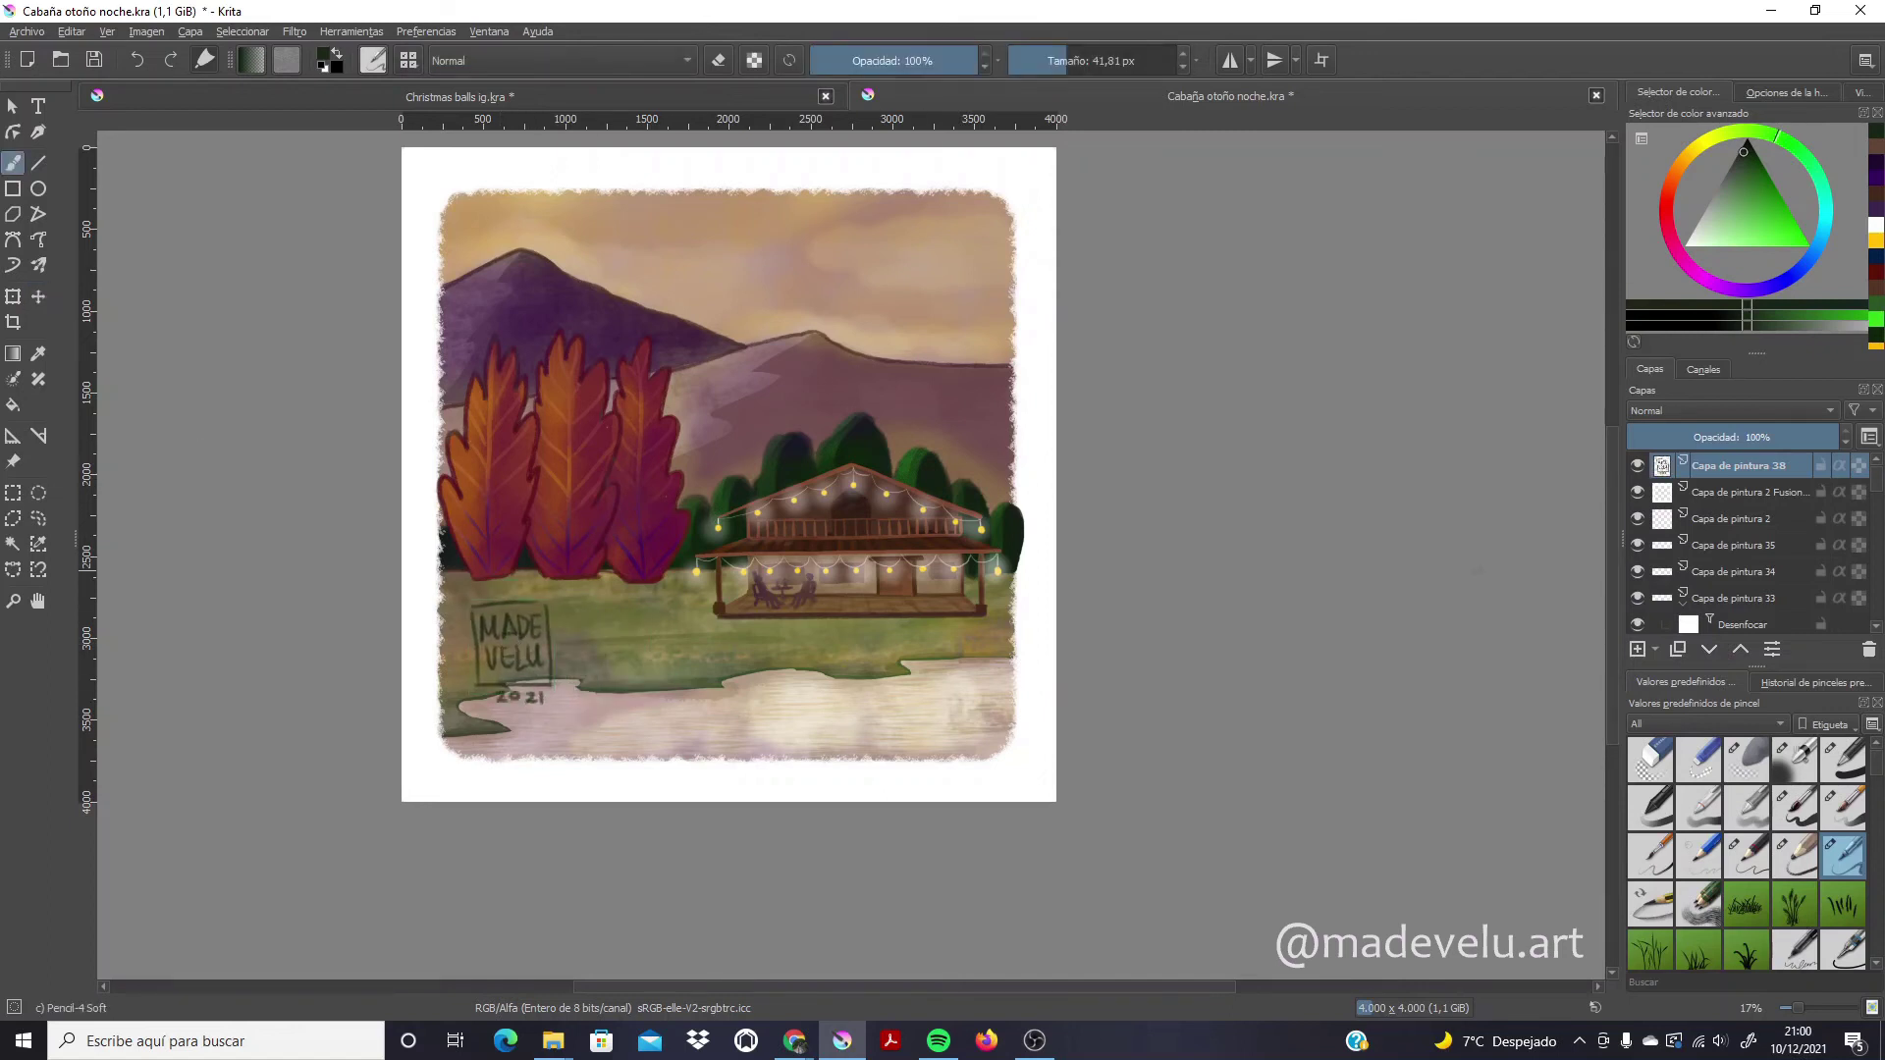
pyautogui.scroll(-1, 1738, 550)
pyautogui.click(1738, 580)
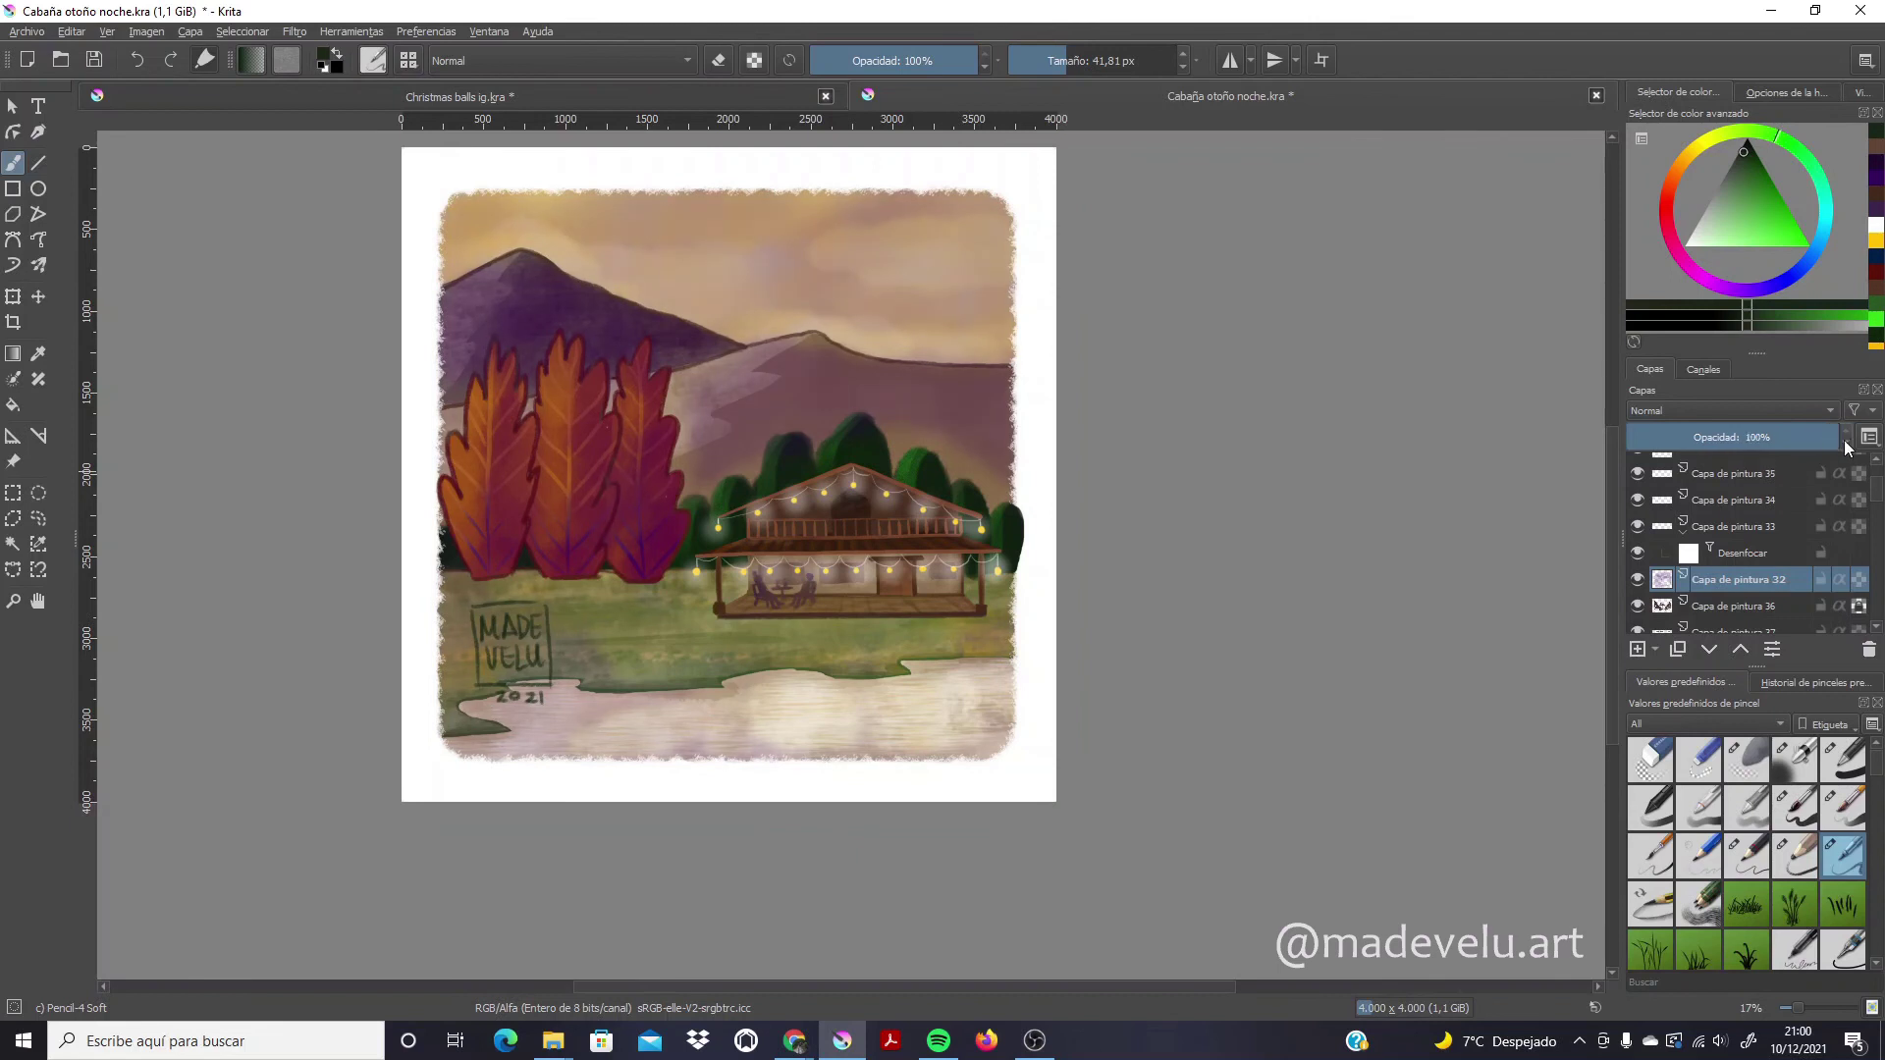
# On Capa de pintura 39, pick white and a larger translucent brush for star dots
pyautogui.click(806, 225)
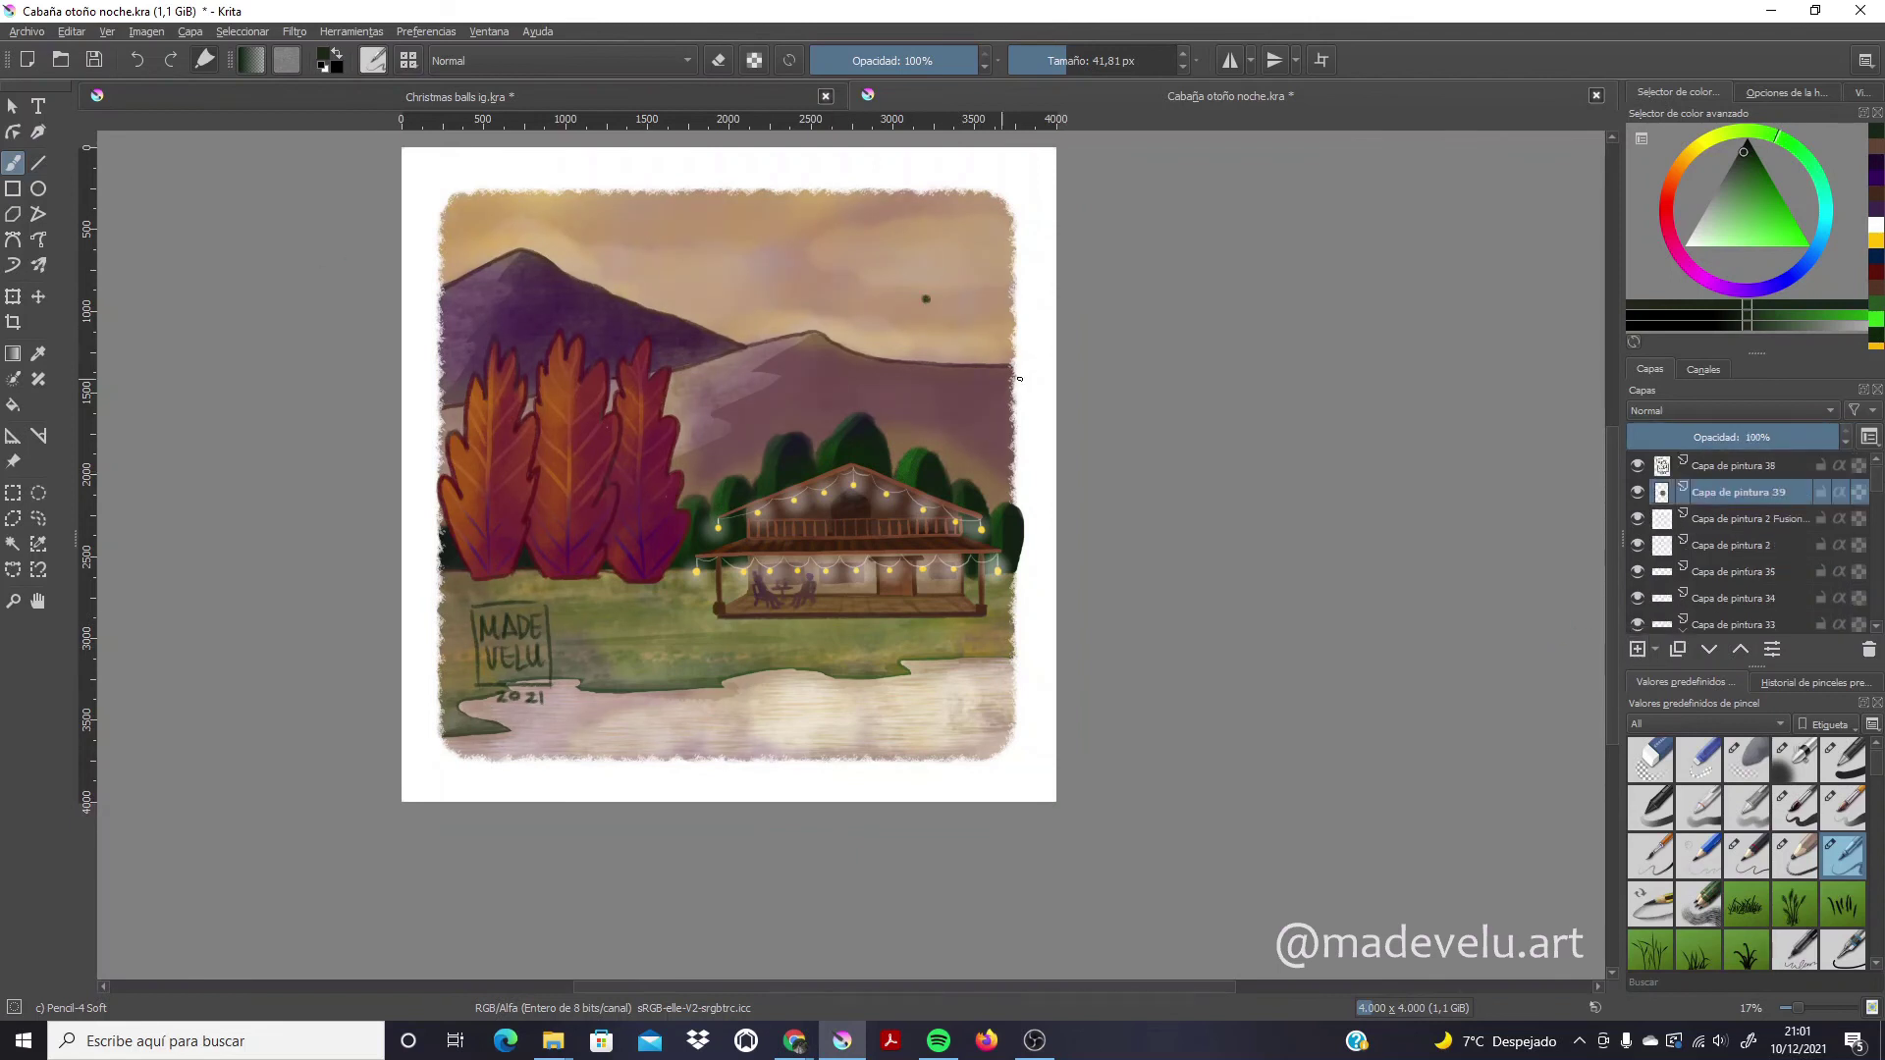
pyautogui.keyDown('ctrl'); pyautogui.click(918, 255); pyautogui.keyUp('ctrl')
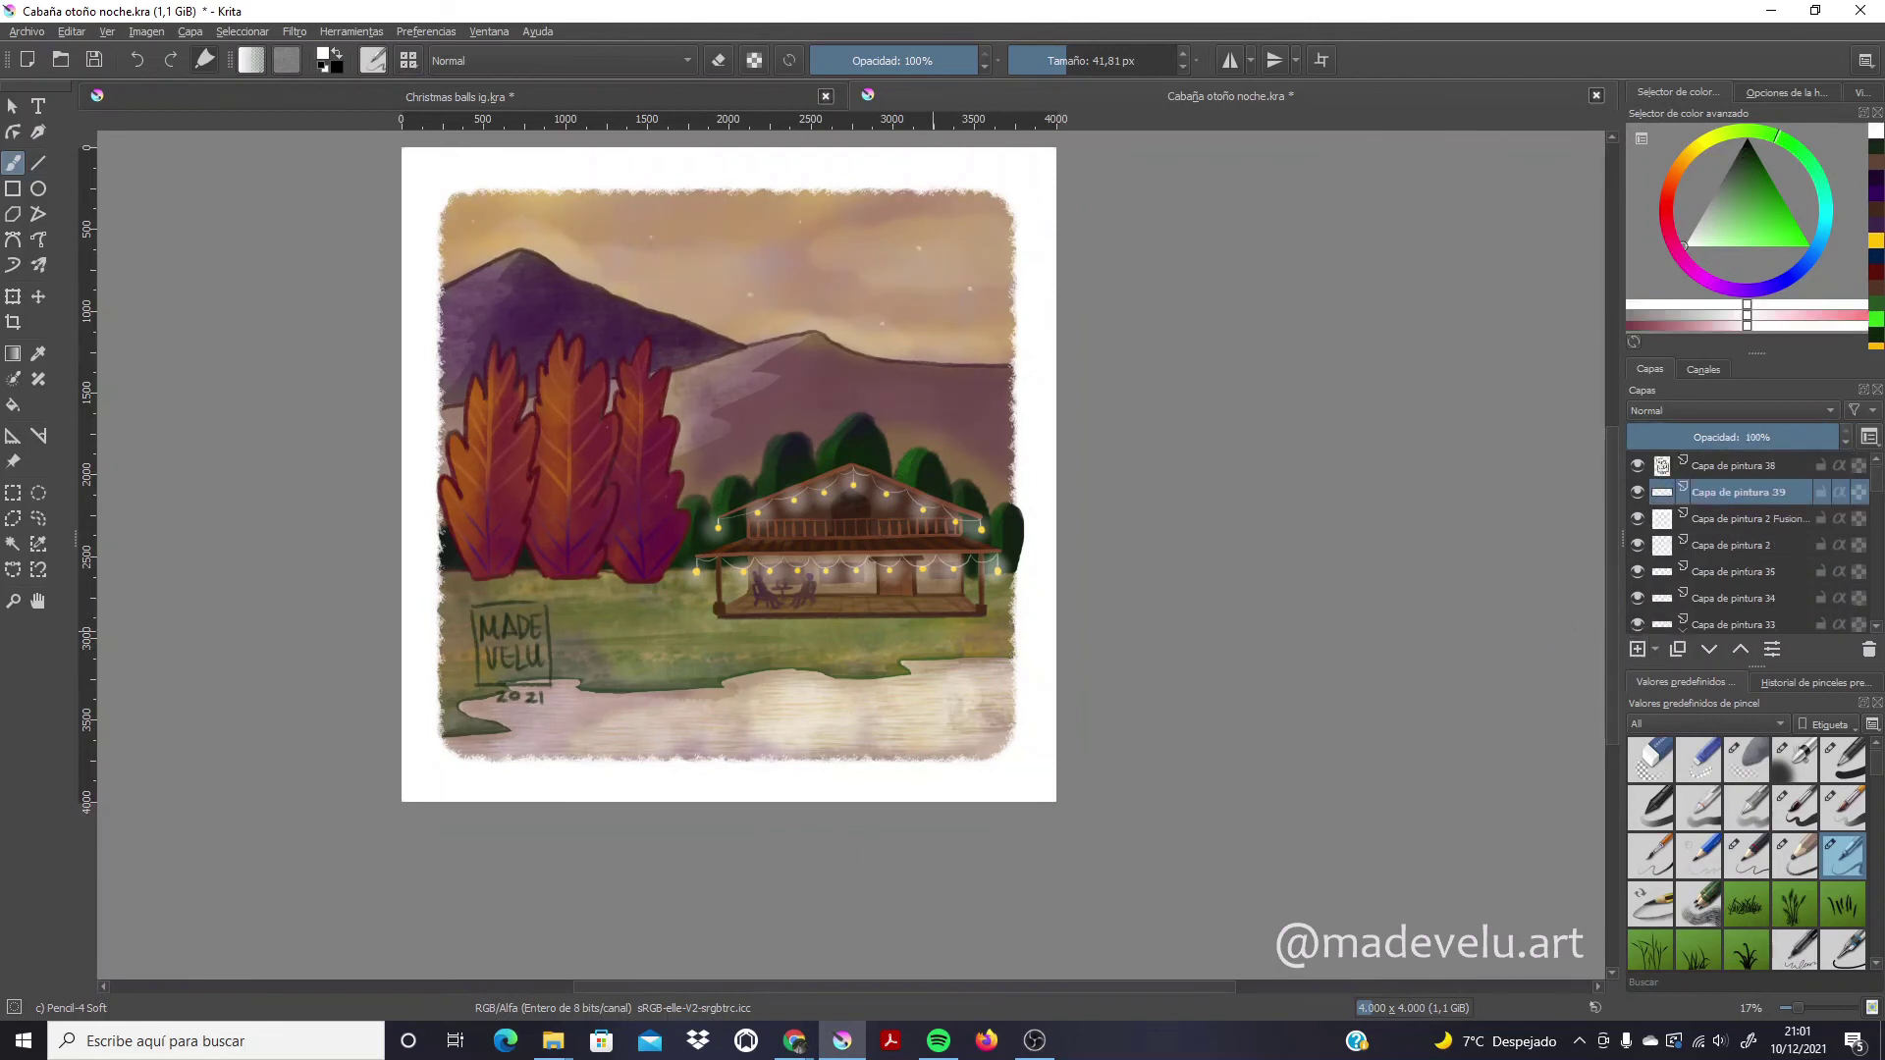
pyautogui.press('/')
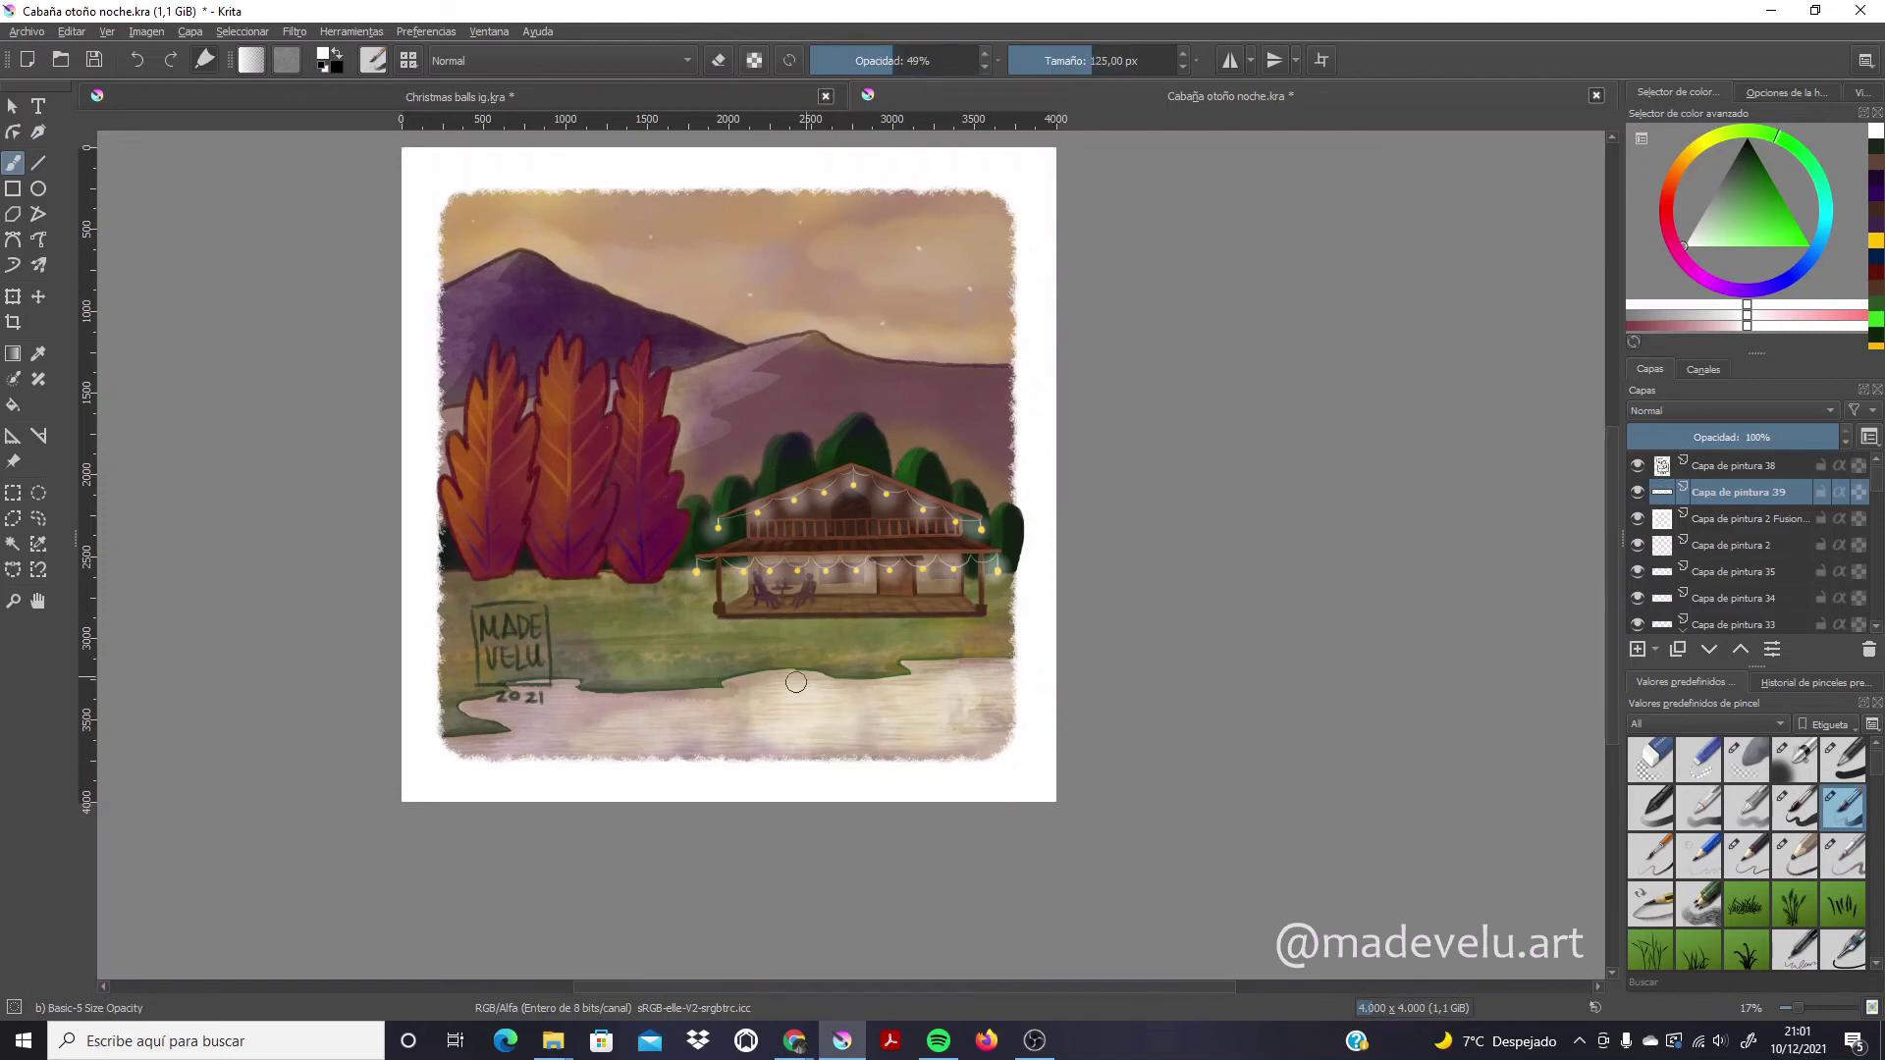
# Switch to dark green grass brushes, move the grass layer down two places, and stamp a meadow clump
pyautogui.click(1650, 948)
pyautogui.click(442, 731)
pyautogui.hotkey('ctrl', 'z')
pyautogui.click(1794, 896)
pyautogui.keyDown('ctrl'); pyautogui.click(1009, 622); pyautogui.keyUp('ctrl')
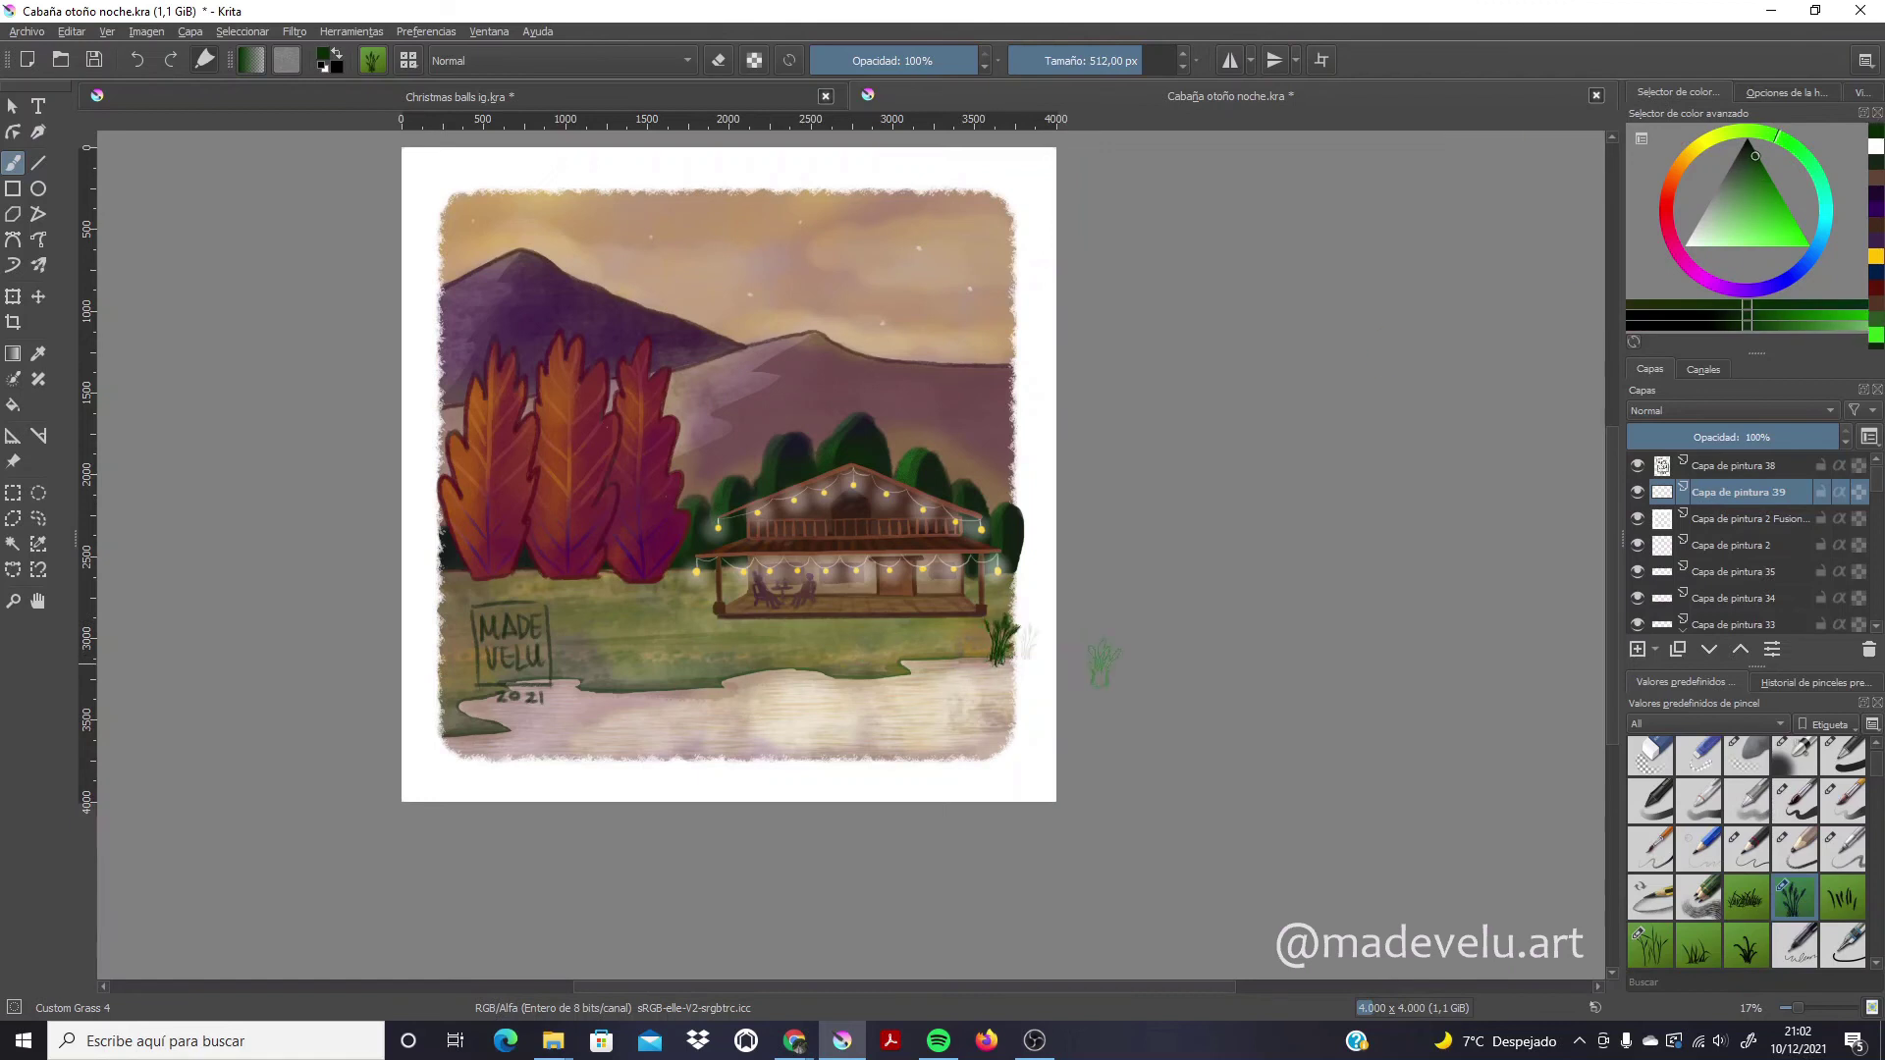
pyautogui.doubleClick(1709, 649)
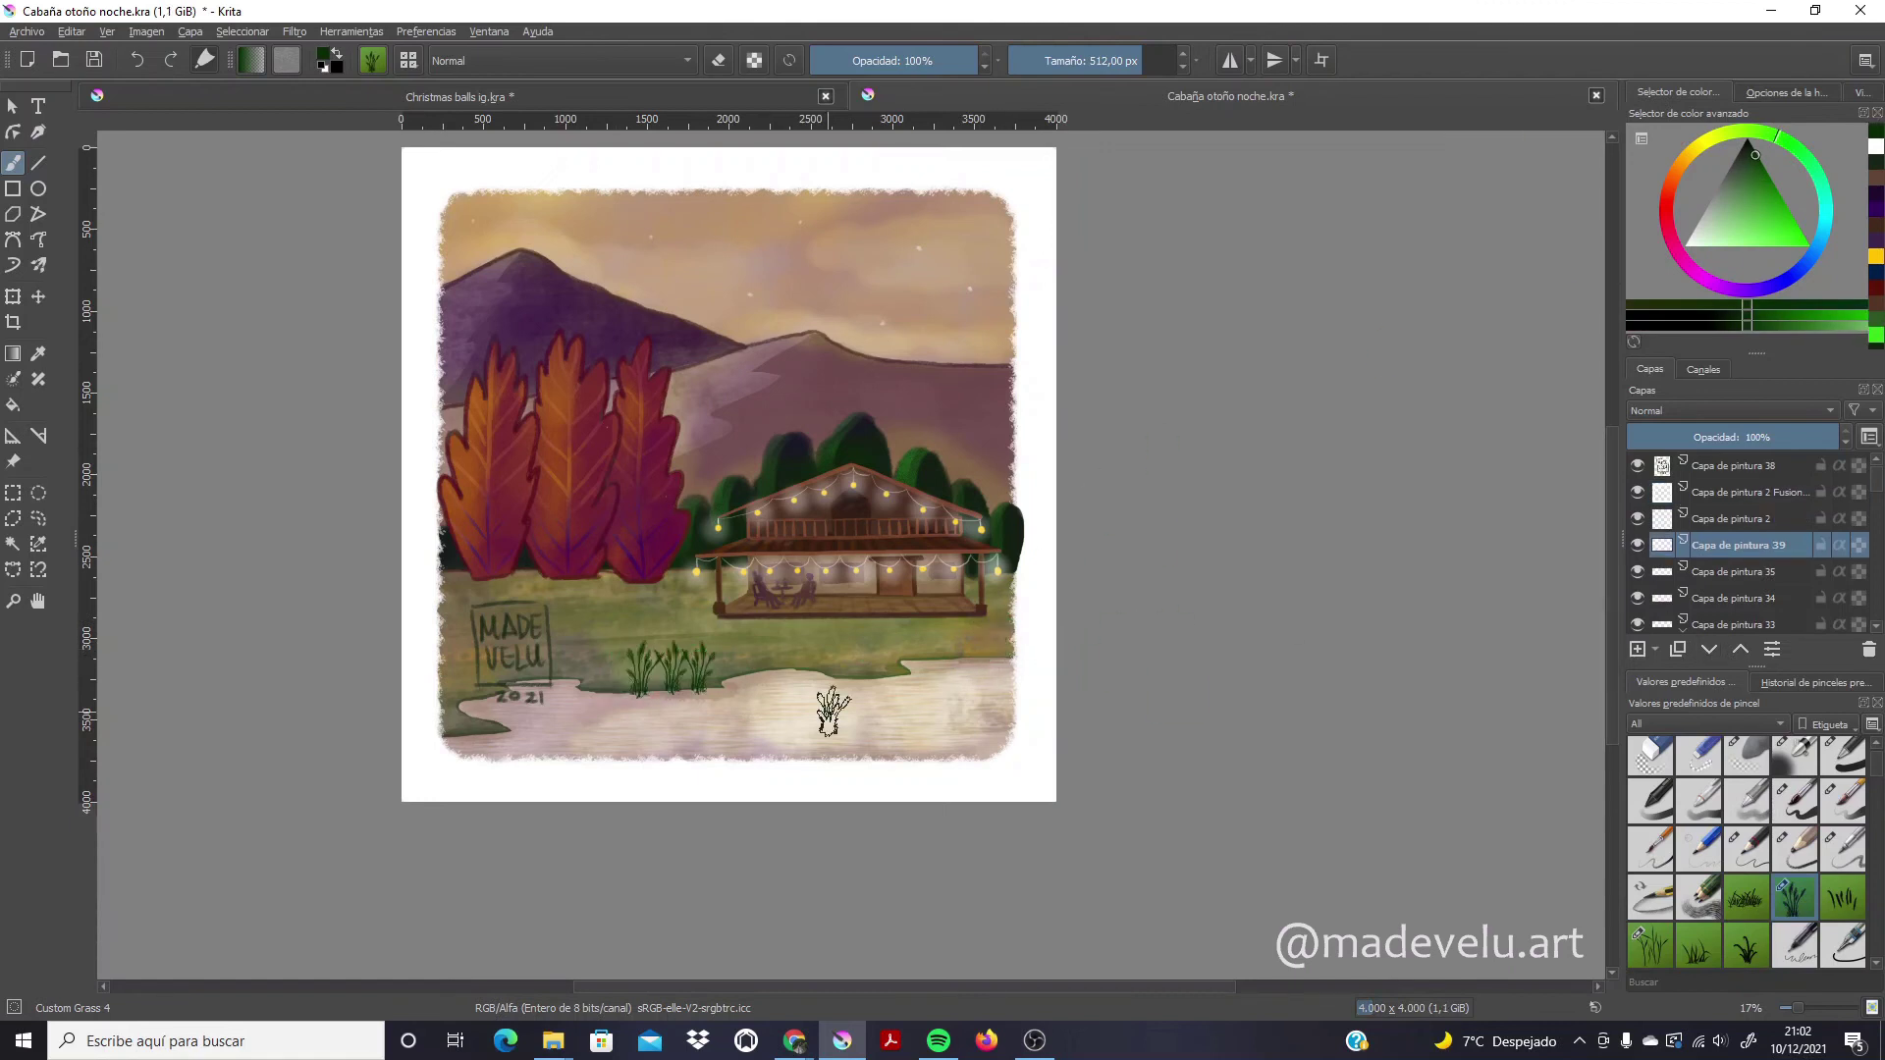
pyautogui.click(627, 662)
# Stamp finer grass tufts at the bottom-right and bottom-left corners and beside the meadow clump
pyautogui.click(1747, 897)
pyautogui.click(1651, 946)
pyautogui.click(1746, 946)
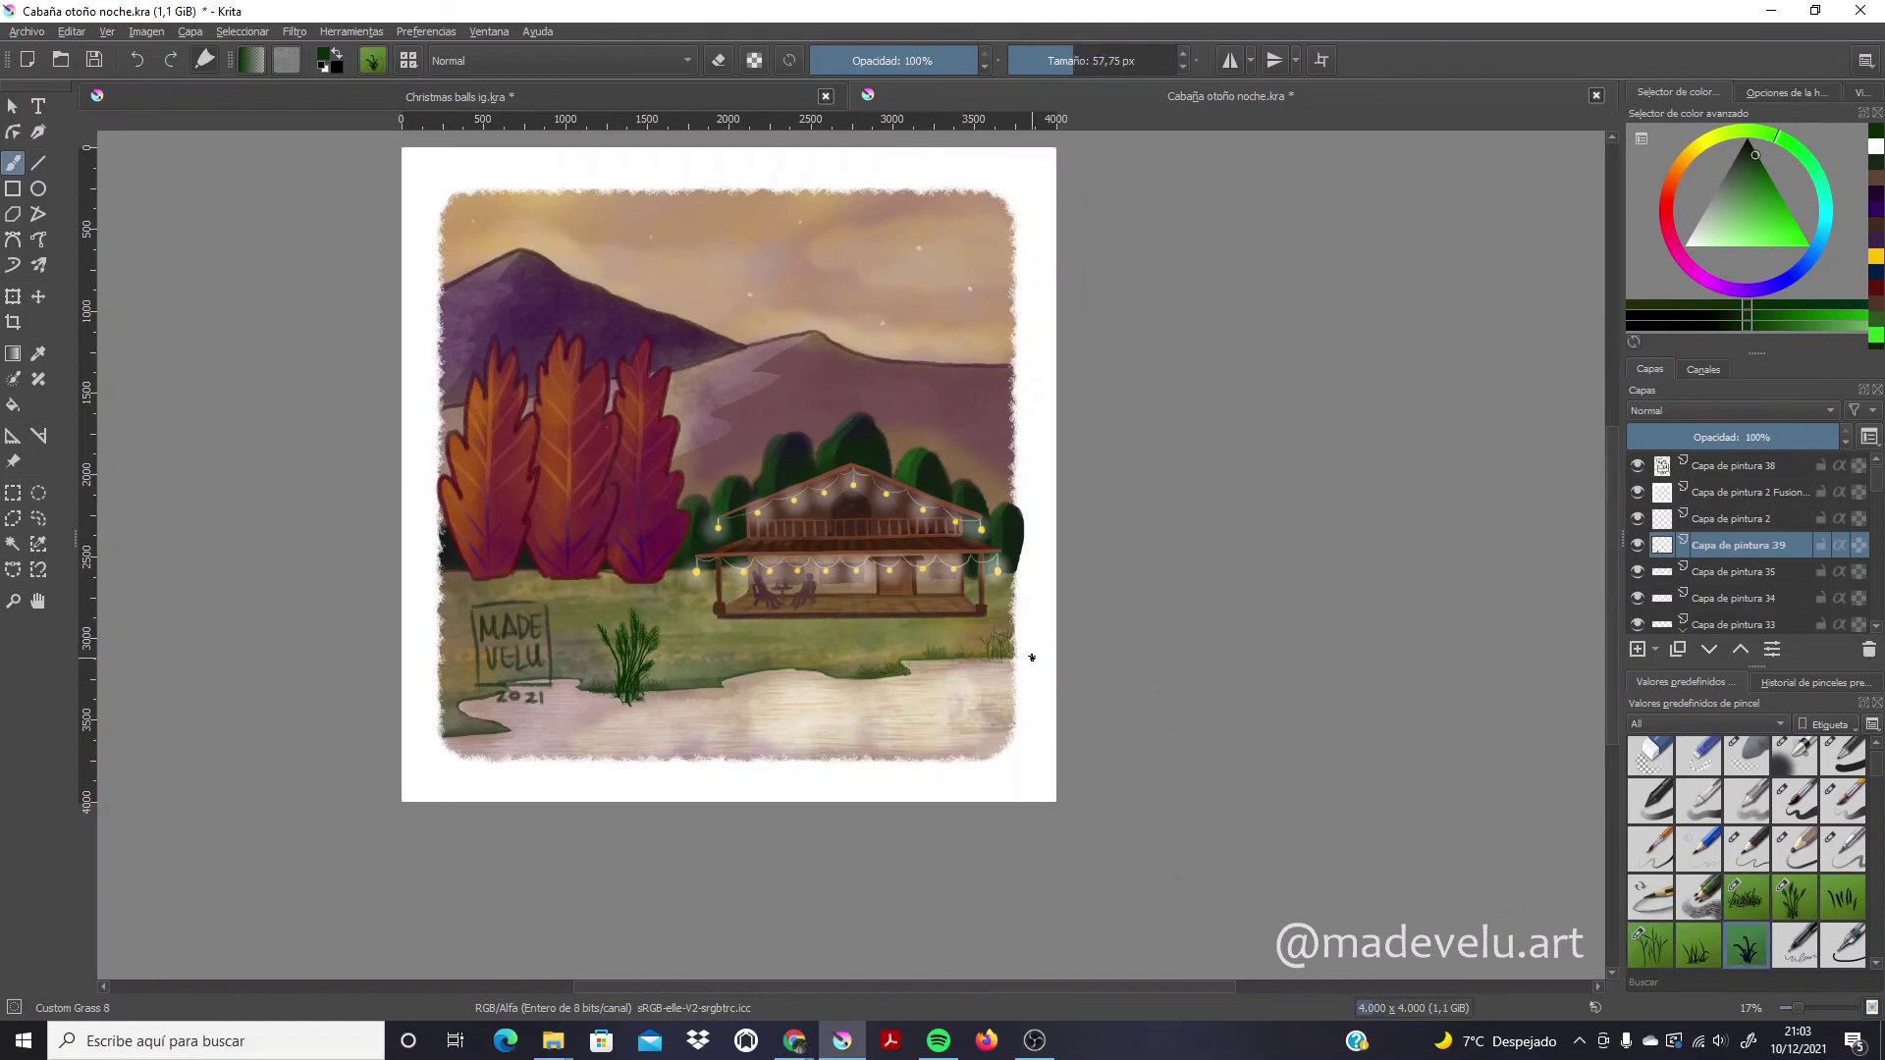
pyautogui.click(1139, 60)
pyautogui.click(1007, 639)
pyautogui.click(454, 709)
pyautogui.click(1120, 60)
pyautogui.click(628, 677)
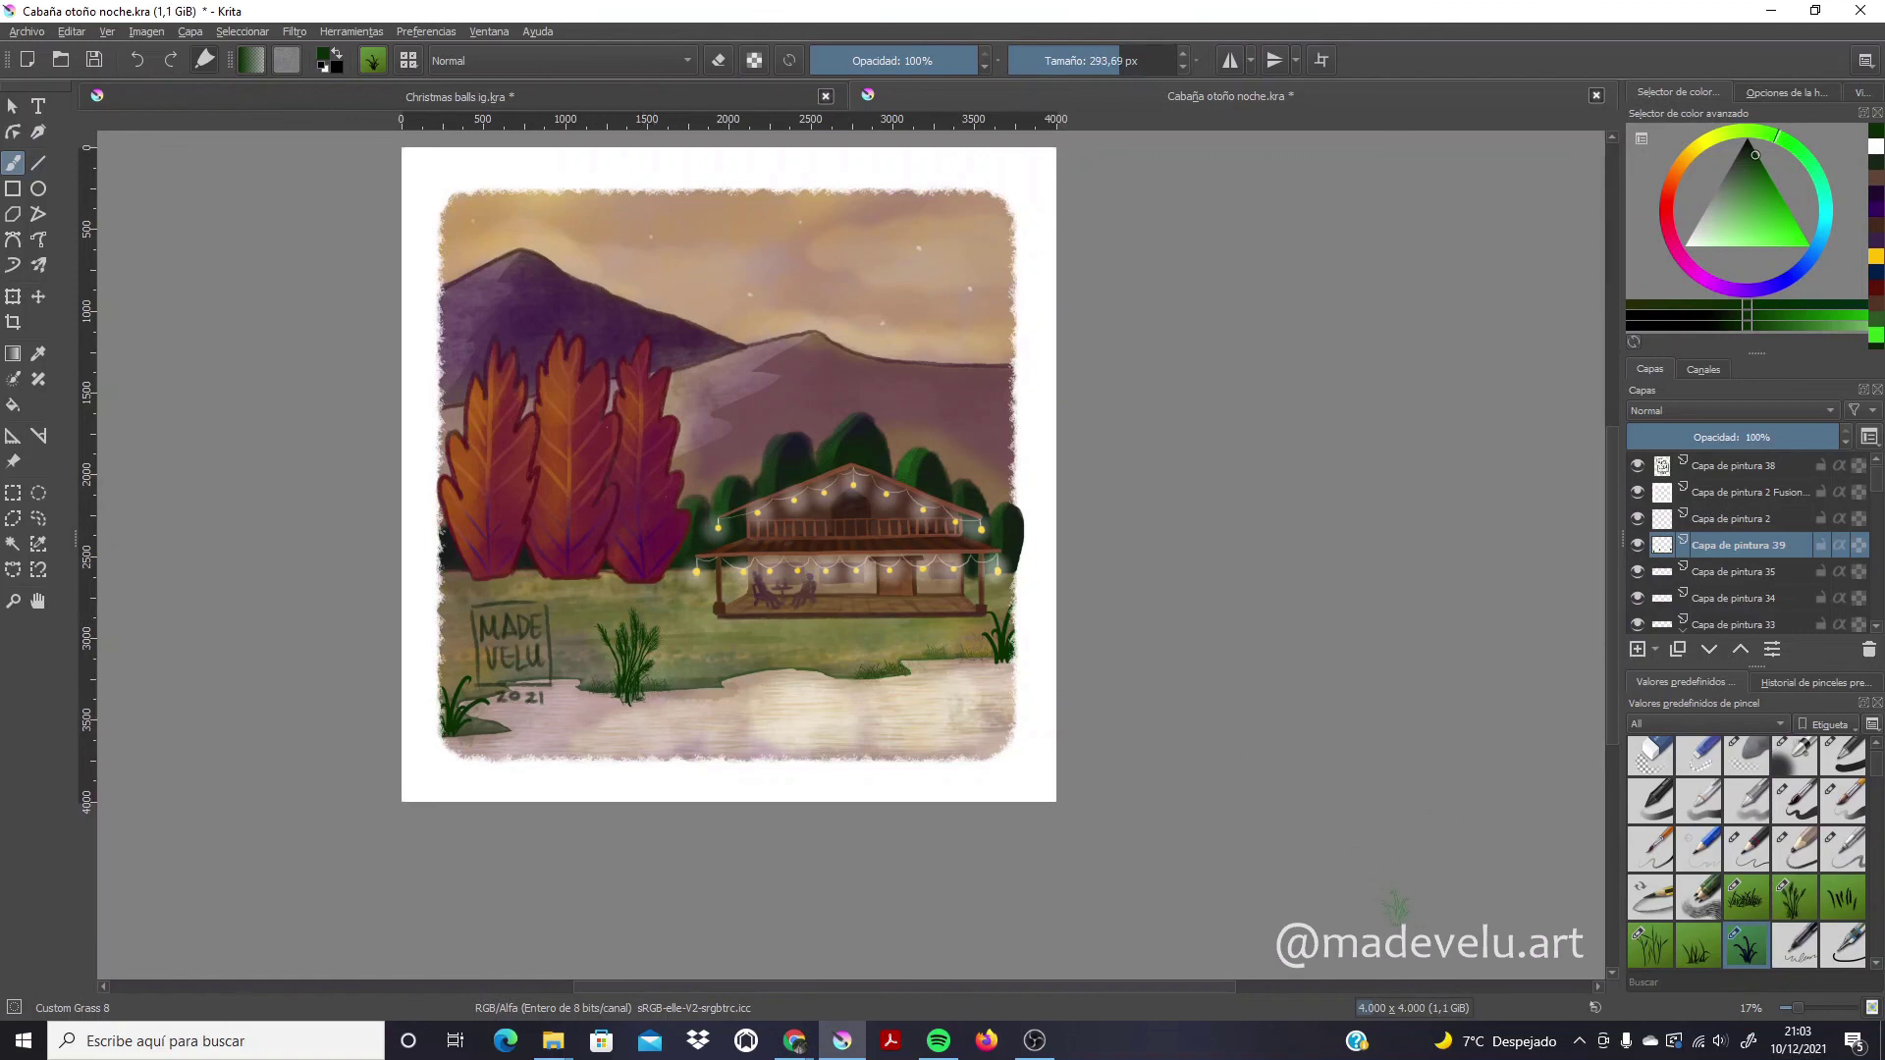
# Hide the dark signature layer, add a new top layer, and pick white
pyautogui.click(1636, 465)
pyautogui.press('Insert')
pyautogui.click(1844, 847)
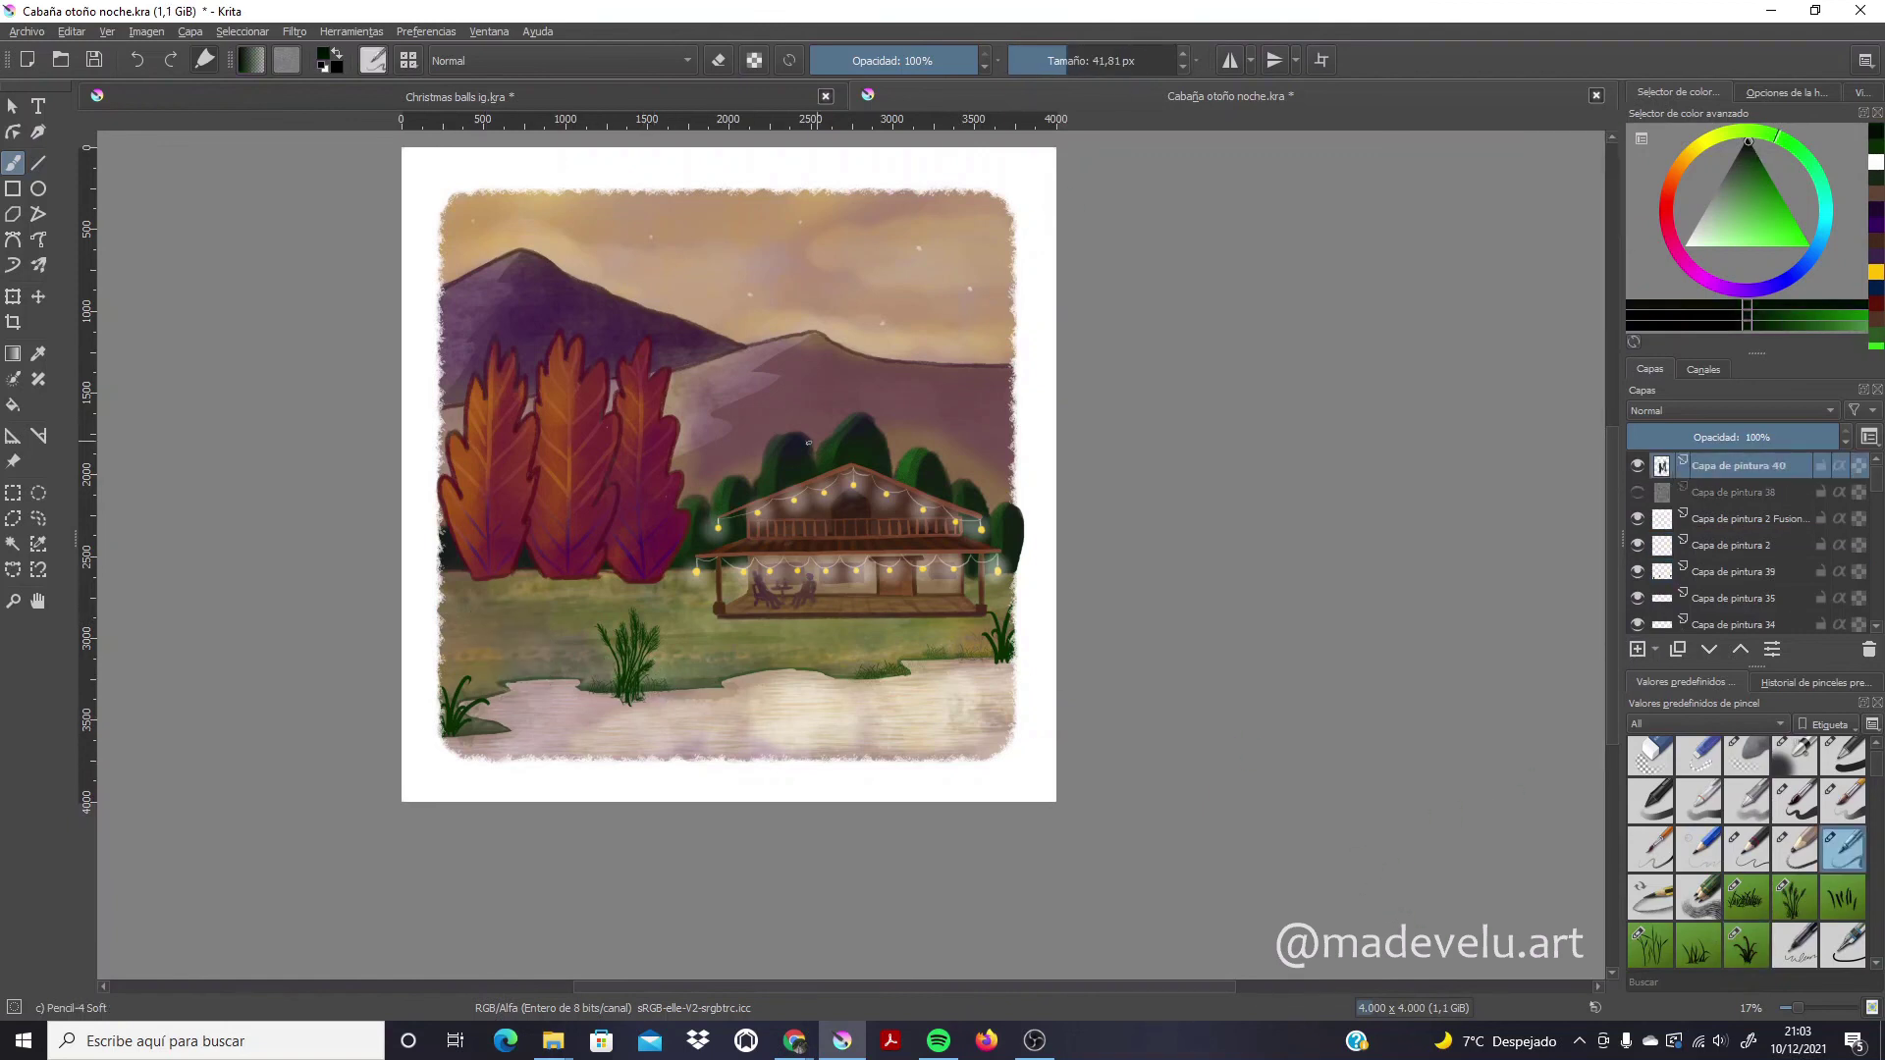
# Hand-letter MADE VELU 2021 in white in the lower-left meadow, undoing the trial mark and slips
pyautogui.moveTo(525, 648); pyautogui.dragTo(564, 686)
pyautogui.hotkey('ctrl', 'z')
pyautogui.moveTo(476, 620); pyautogui.dragTo(503, 607)
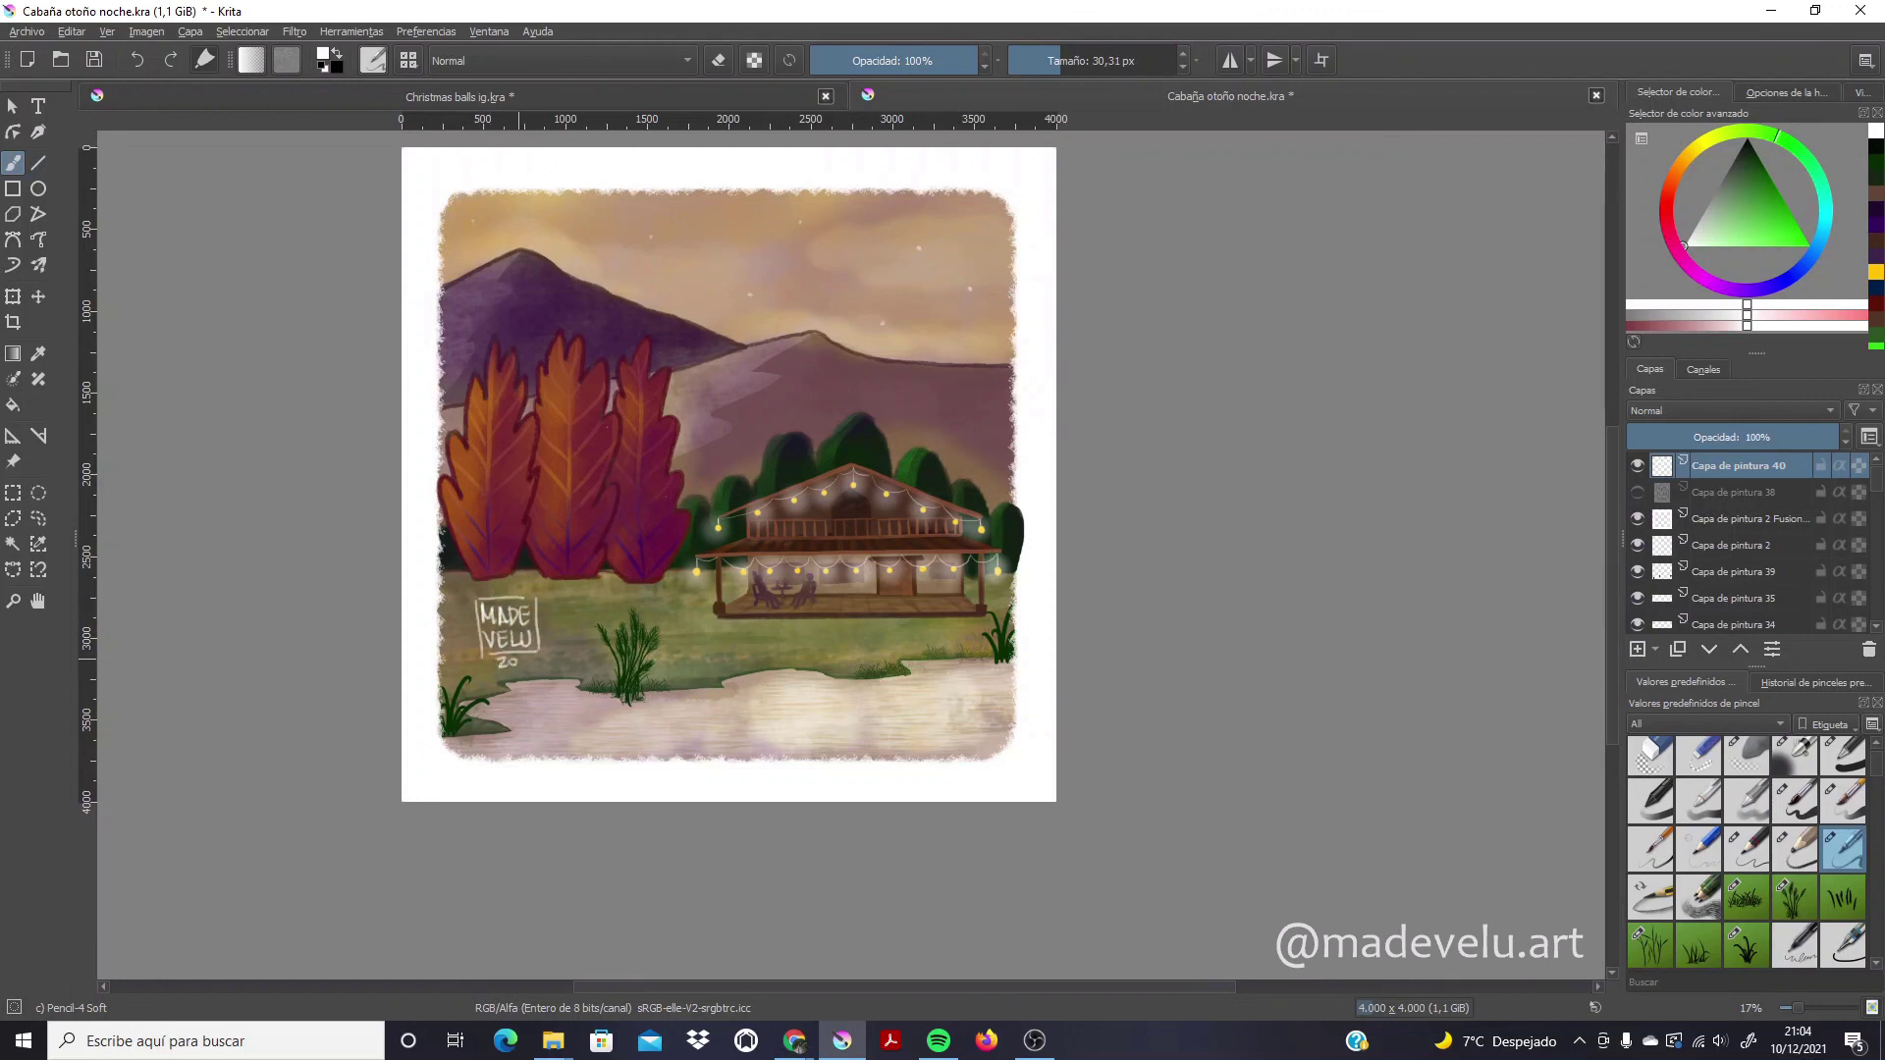
pyautogui.hotkey('ctrl', 'z')
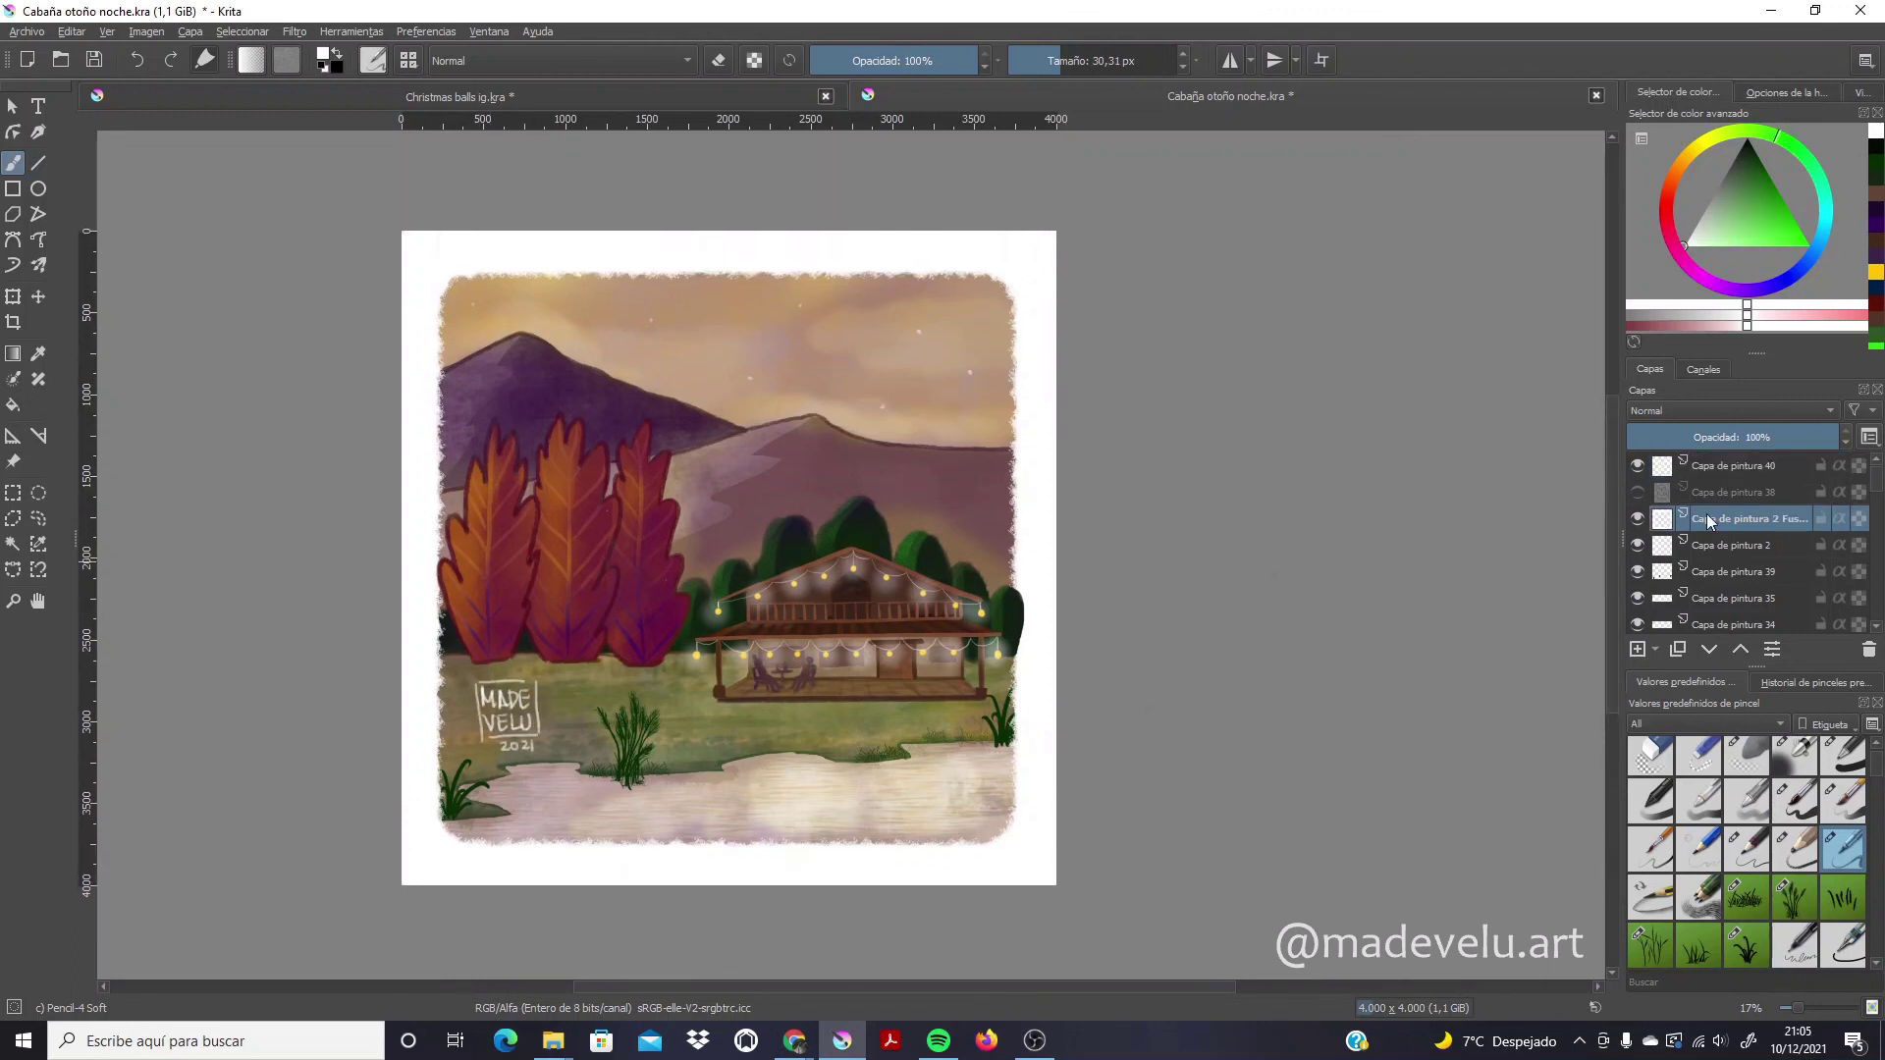
# Stamp sparkles in the sky, on the cabin roof and beside the tree
pyautogui.click(801, 304)
pyautogui.click(827, 599)
pyautogui.click(676, 640)
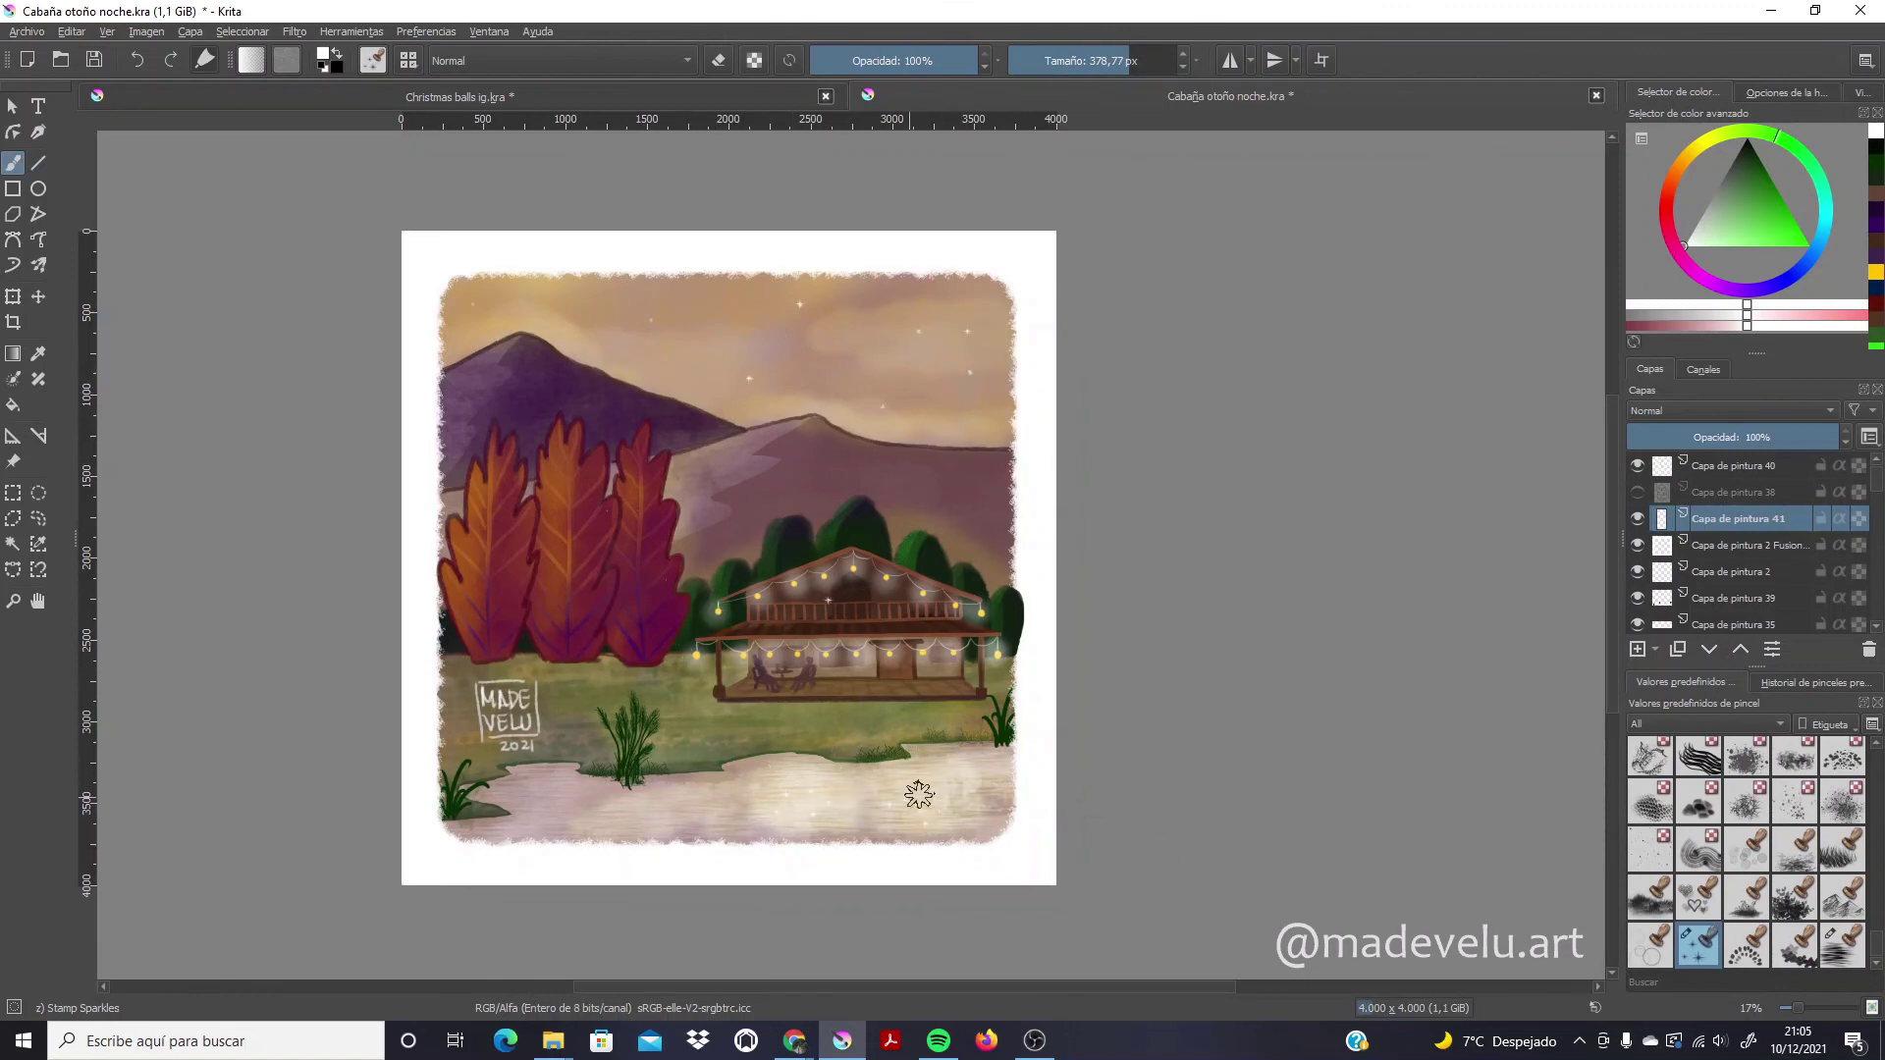
pyautogui.scroll(2, 319, 568)
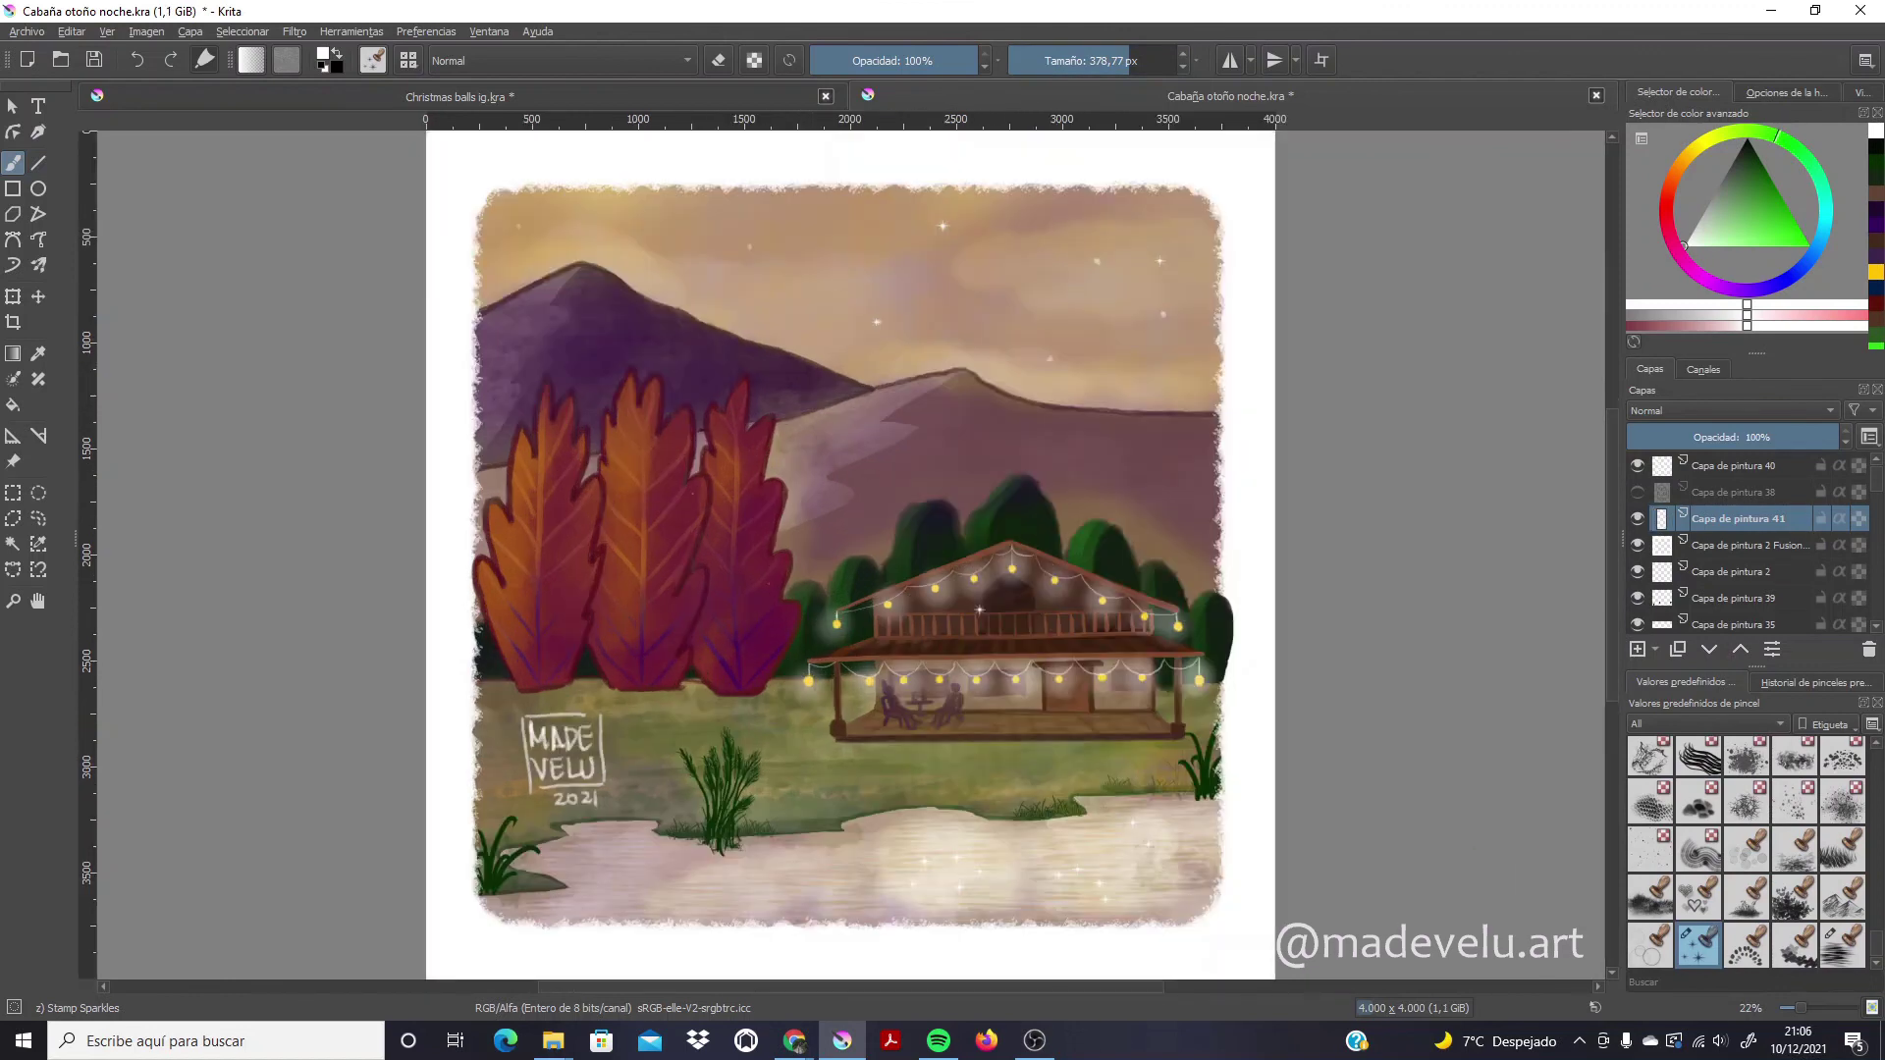